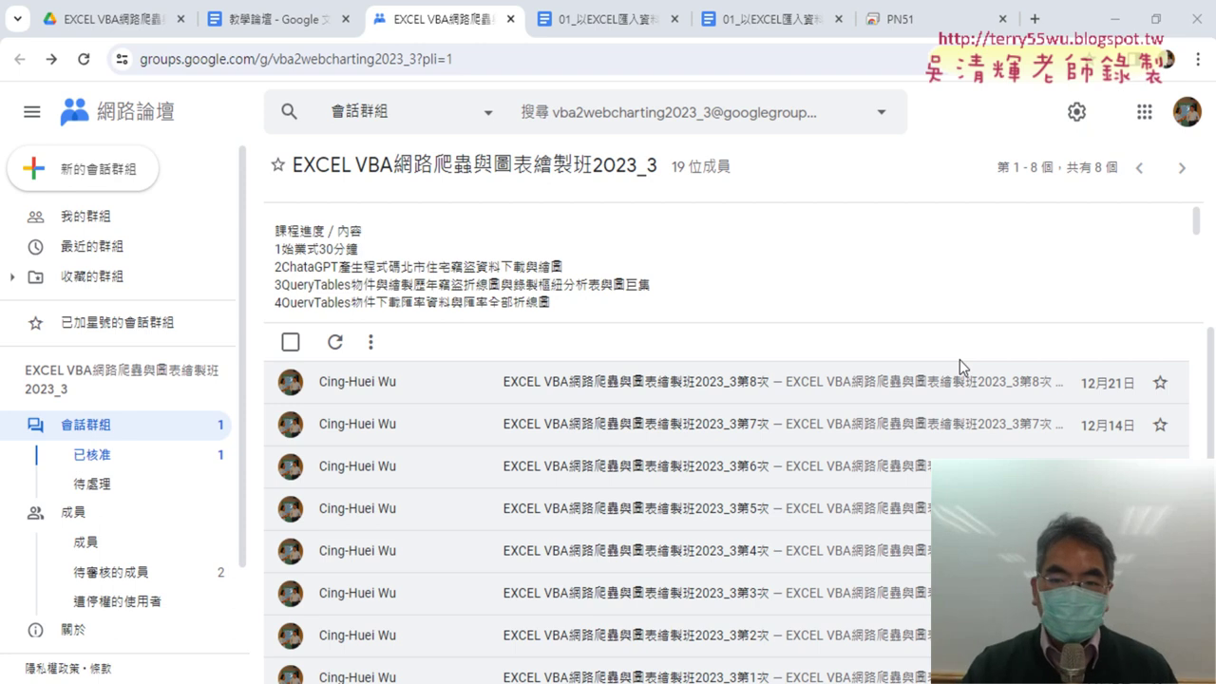
Step: Open the 第8次 session post and select the phrase JSON匯入EXCEL on outline line 01
click(875, 384)
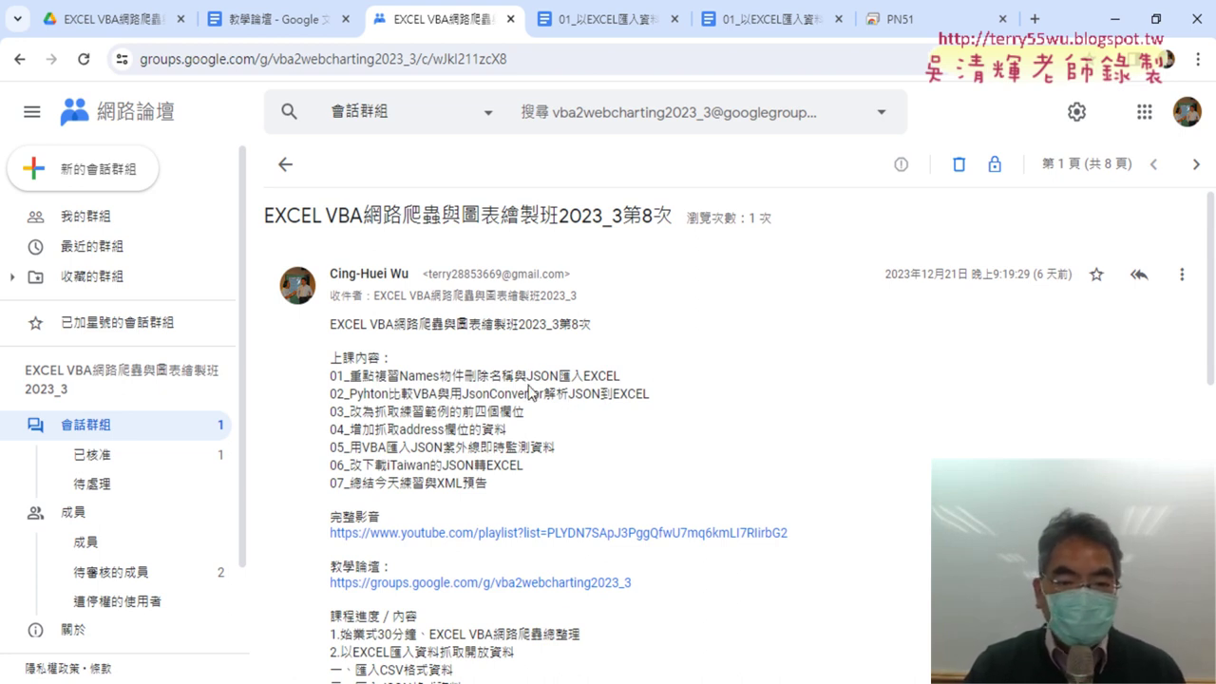
drag(525, 376, 621, 376)
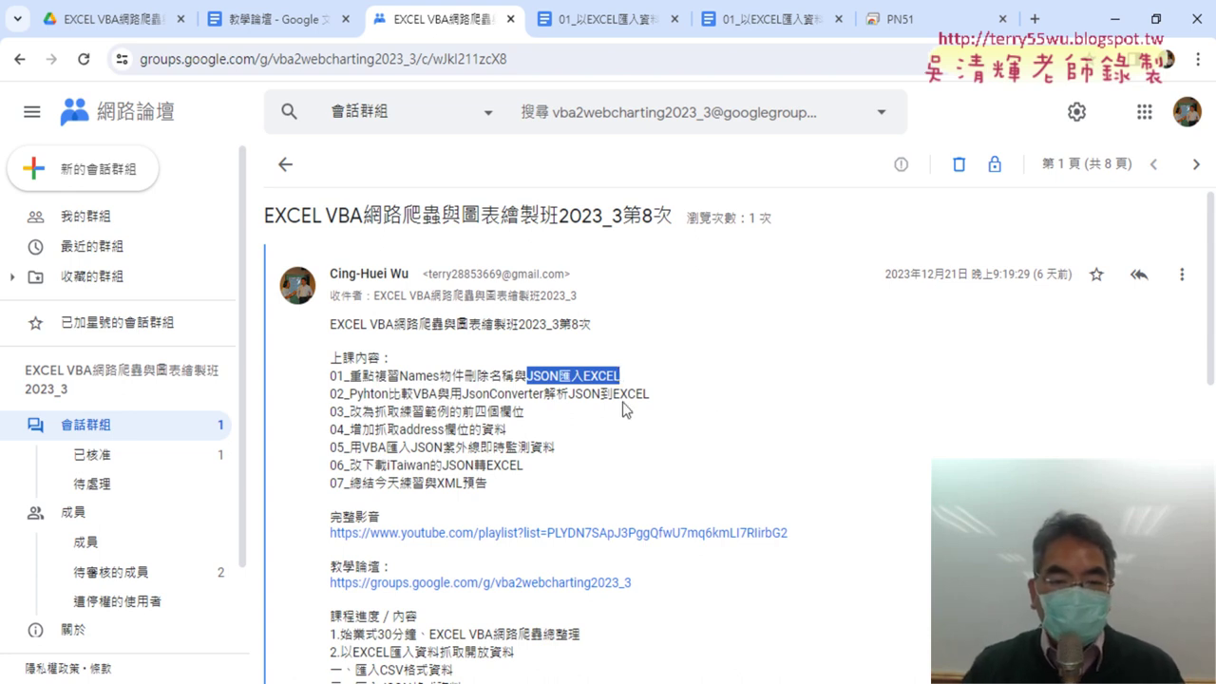
Step: Select the word JsonConverter in topic 02 of the session 8 post
drag(462, 395, 544, 395)
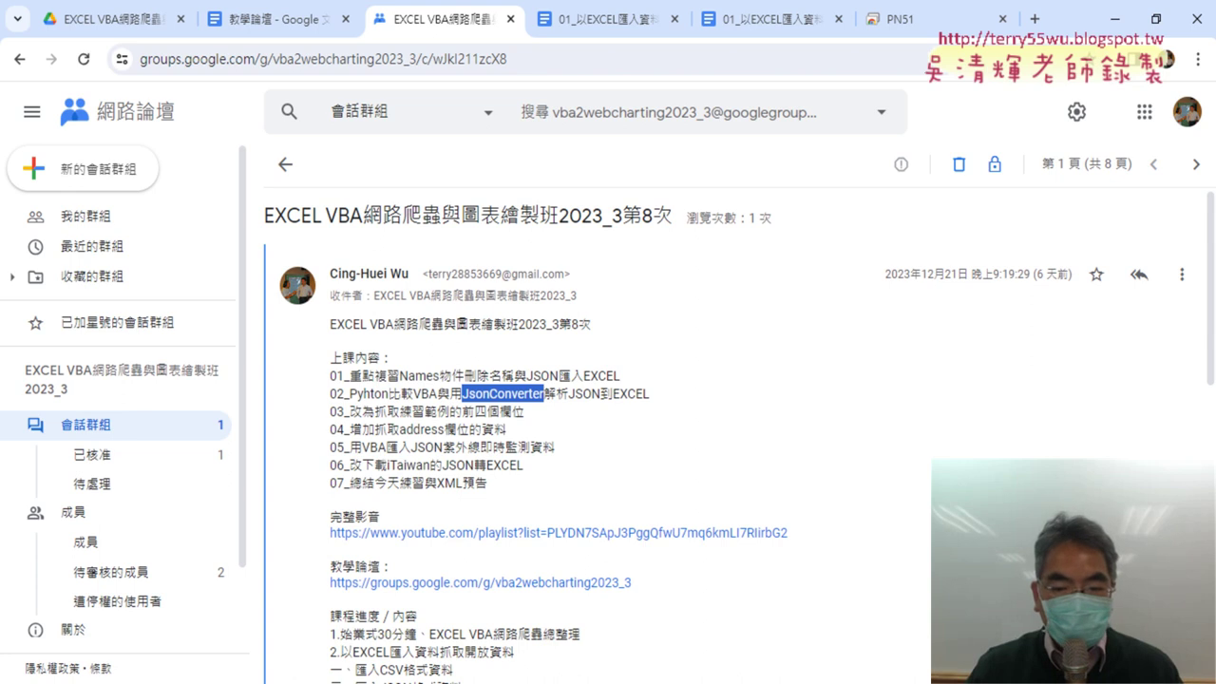
Step: In Drive's _雲端白板 folder, open the 二、匯入JSON格式資料 handout document
click(128, 19)
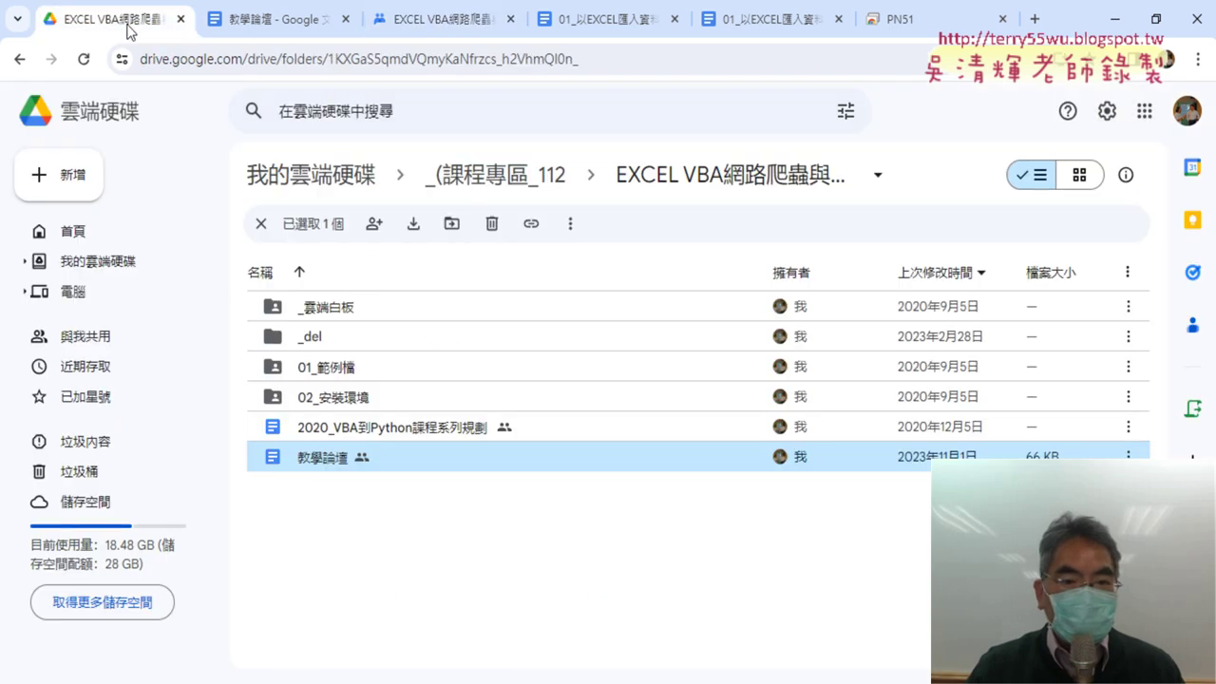
double_click(379, 307)
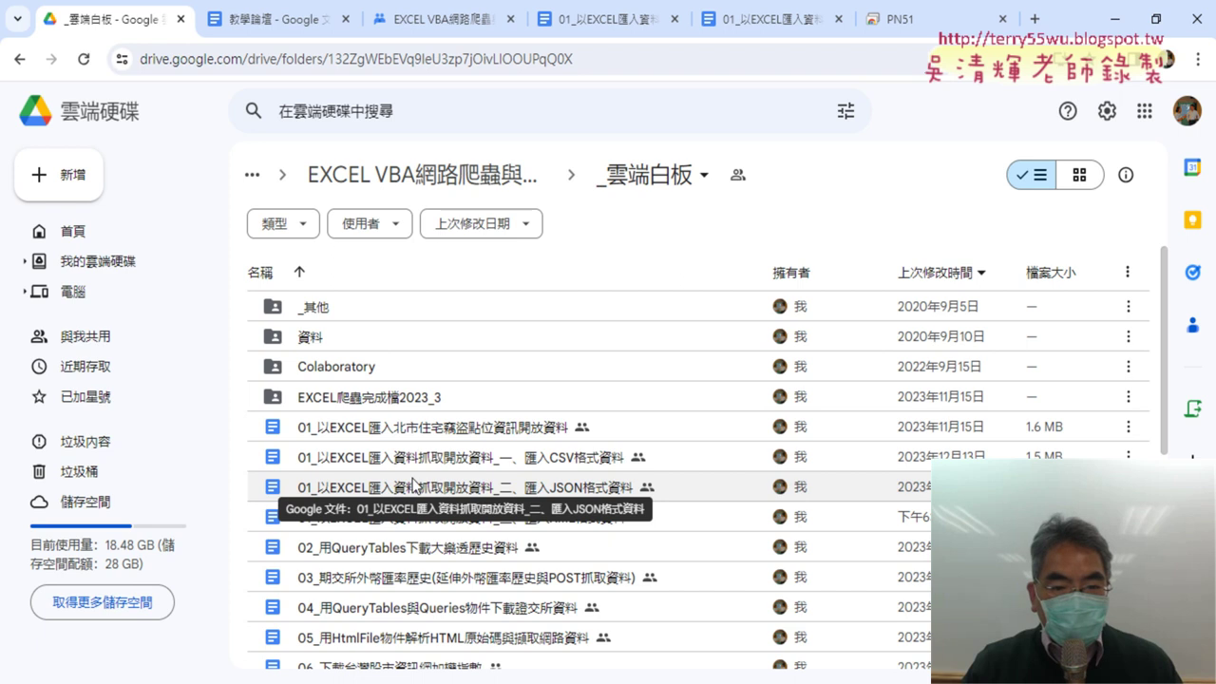
click(577, 499)
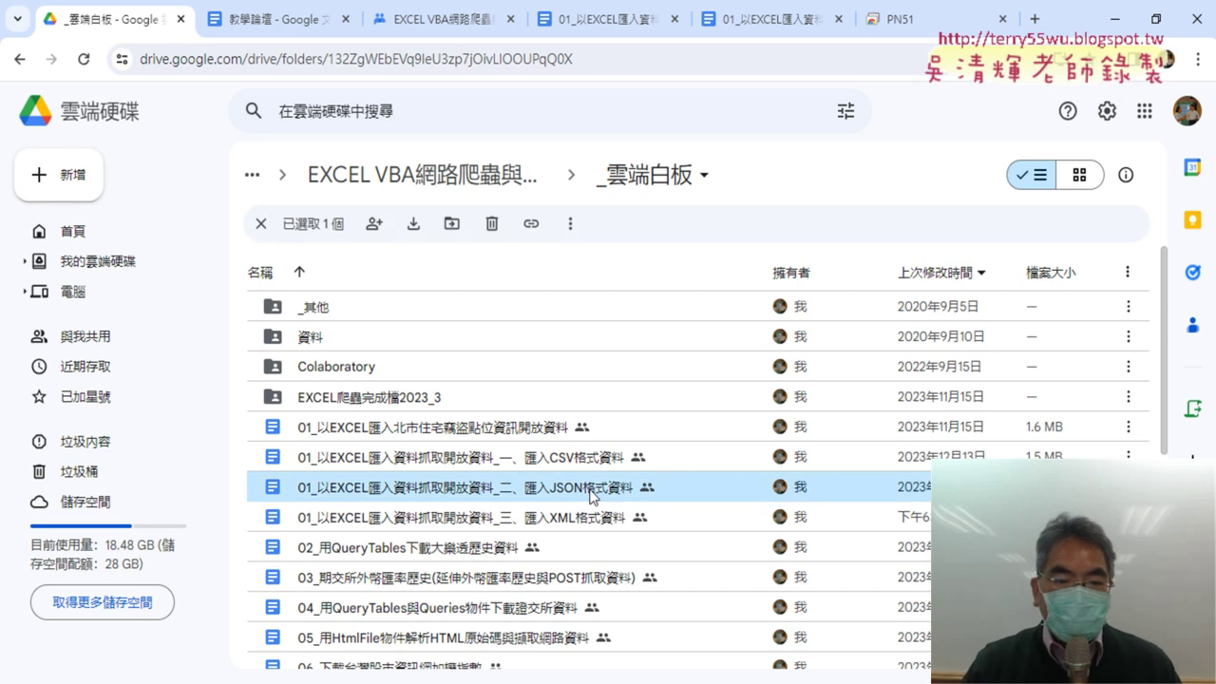
double_click(591, 496)
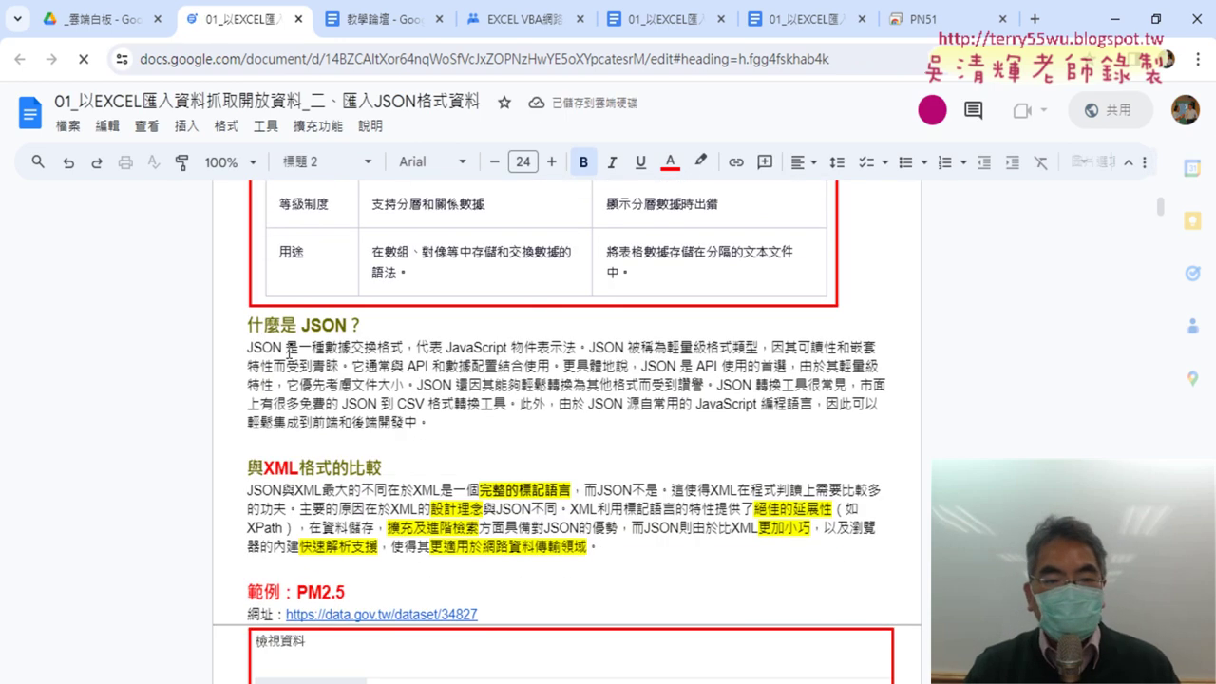
Step: Review the PM2.5 JSON example, records array and tree view, then switch to JSON.xlsm in Excel
scroll(287, 351, down, 5)
scroll(290, 359, down, 2)
scroll(290, 359, down, 3)
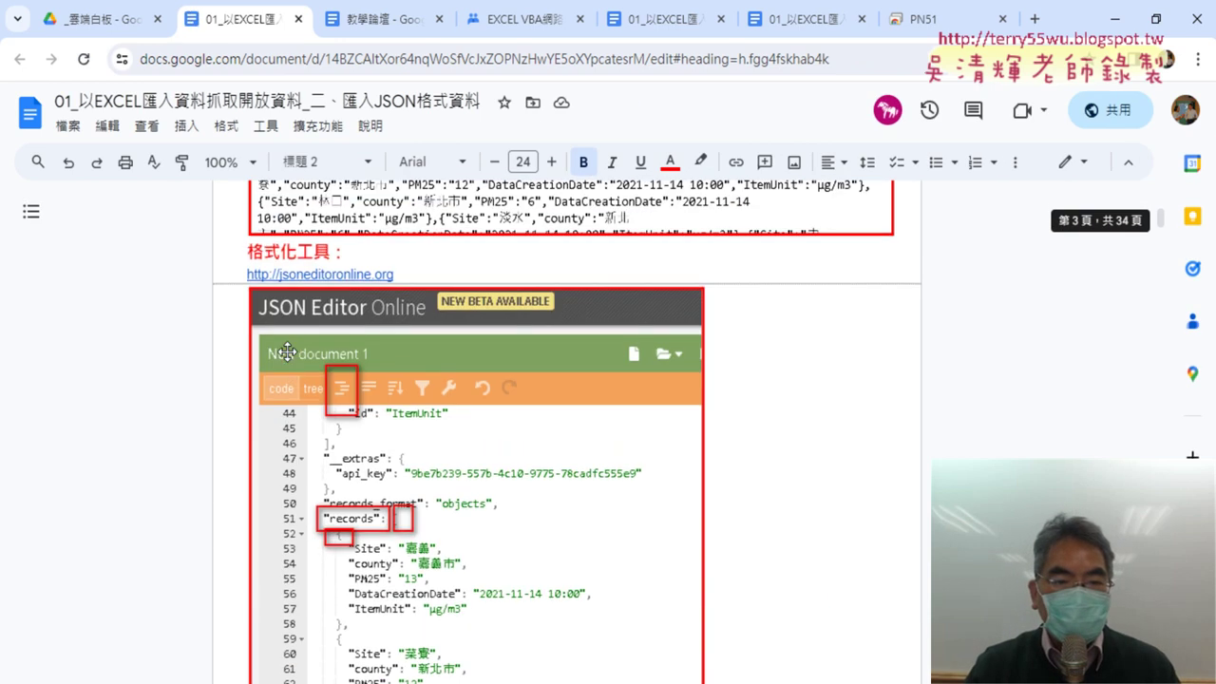
scroll(290, 351, up, 3)
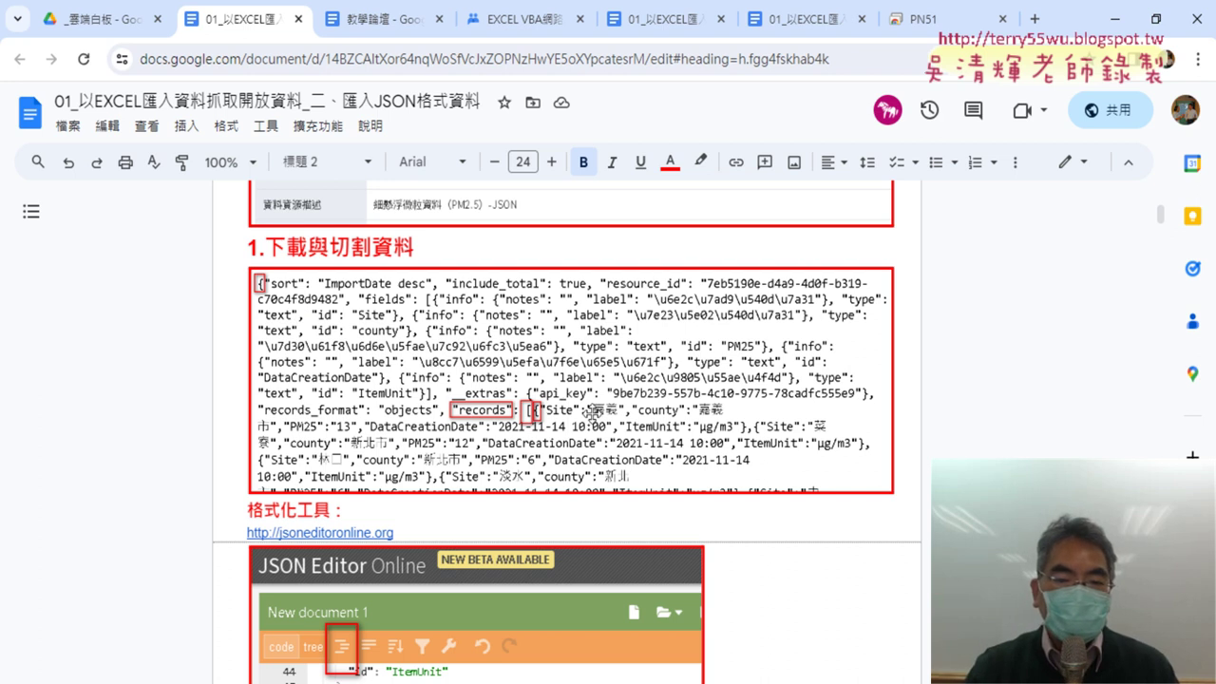
scroll(589, 412, down, 5)
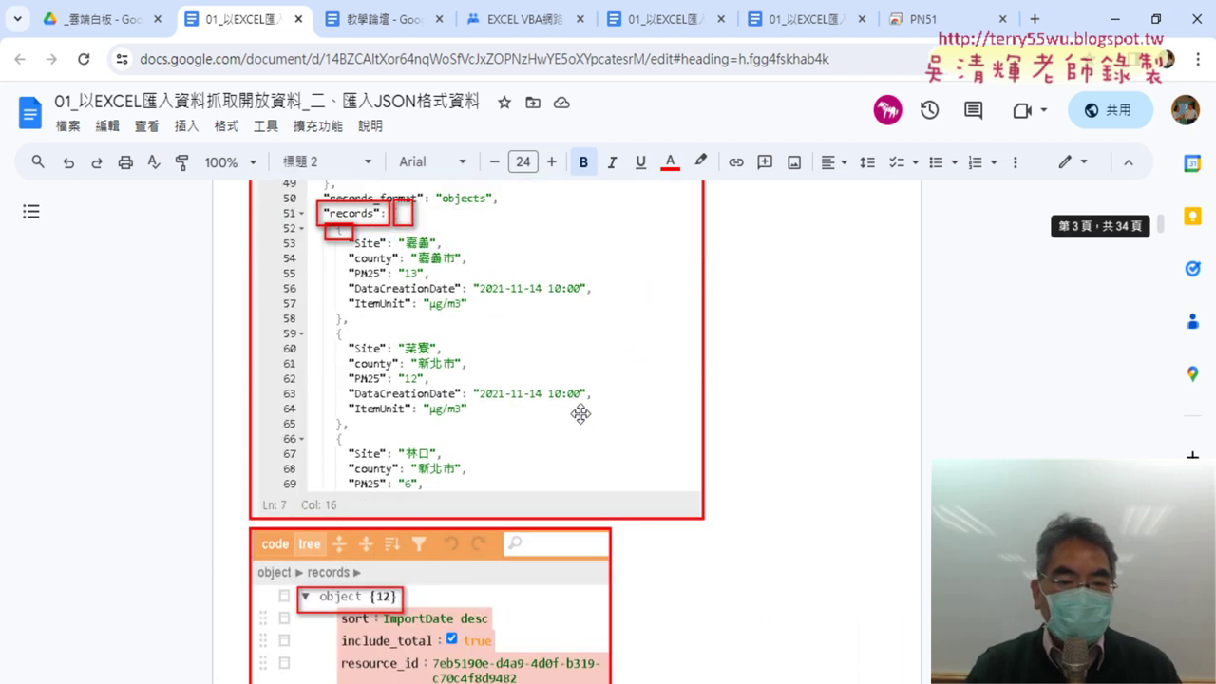
scroll(581, 413, up, 2)
scroll(580, 413, up, 1)
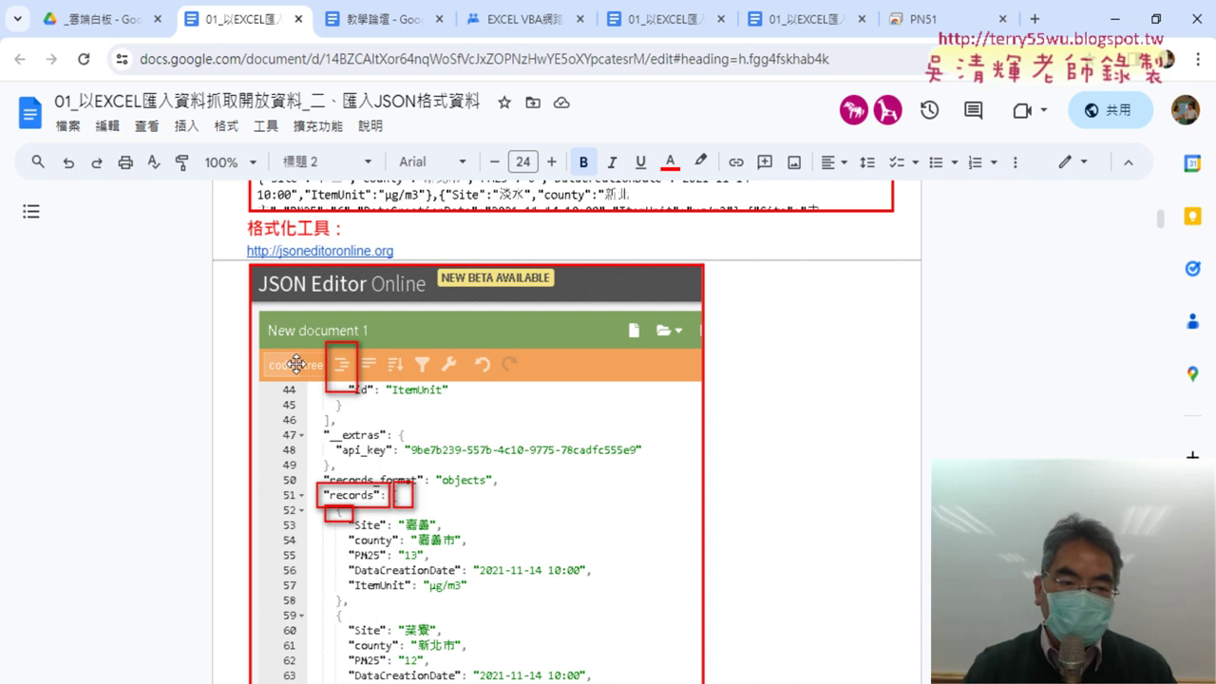
scroll(733, 432, down, 3)
scroll(781, 437, down, 3)
scroll(781, 437, down, 4)
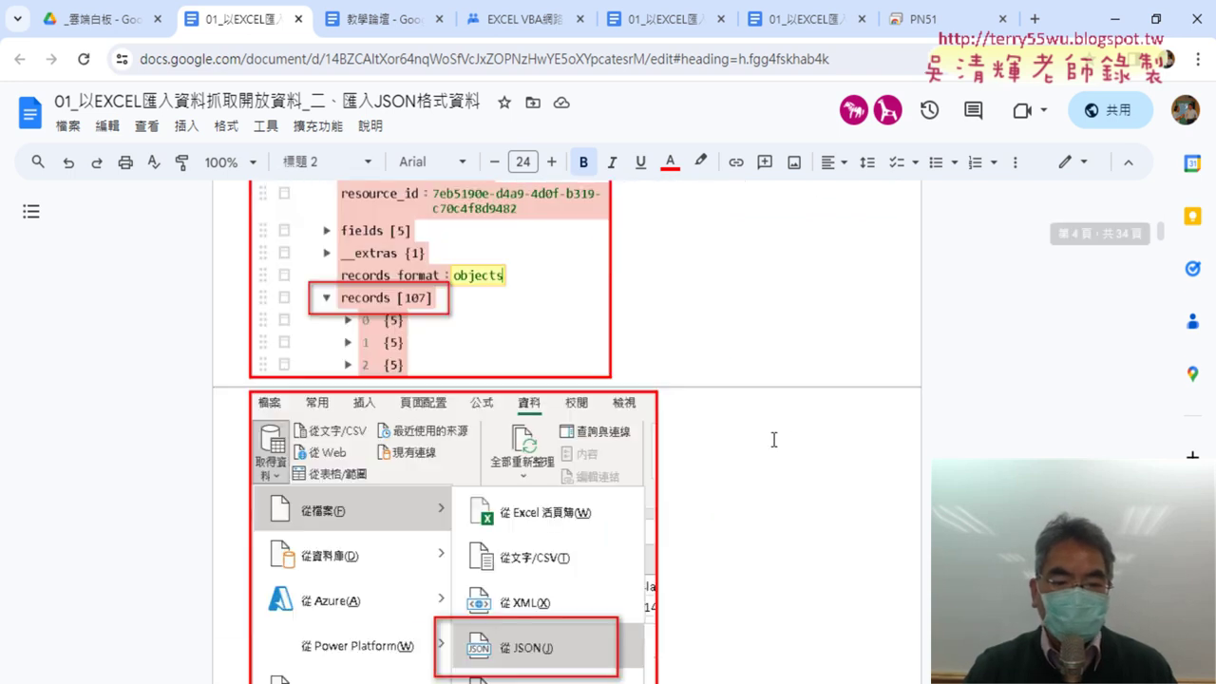
scroll(695, 415, up, 2)
scroll(694, 415, up, 2)
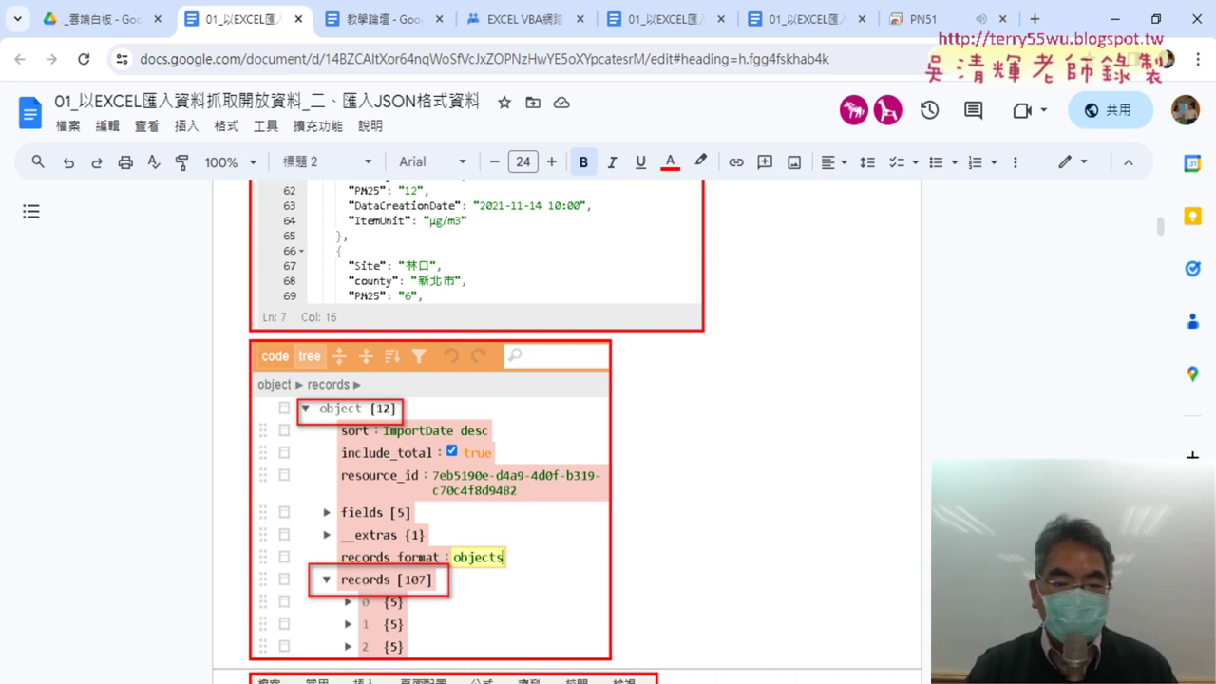
key(alt+Tab)
Step: Show the JsonConverter module's VBA-JSON v2.3.1 code and widen the project pane
click(34, 86)
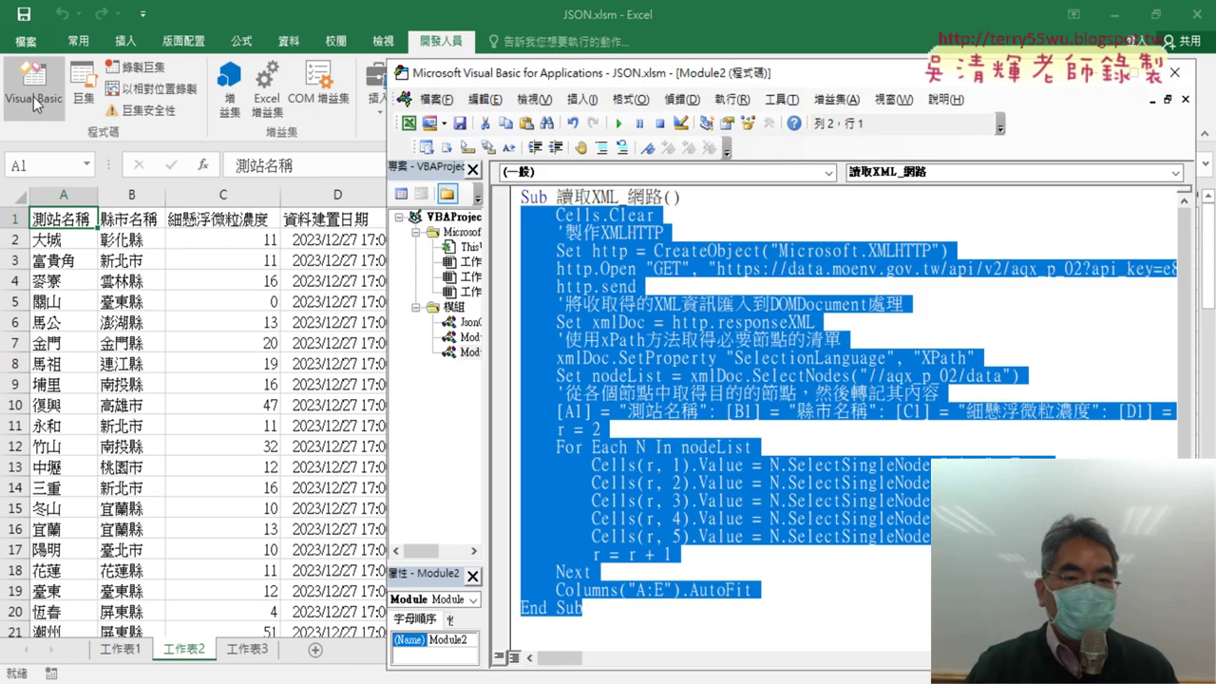
double_click(472, 323)
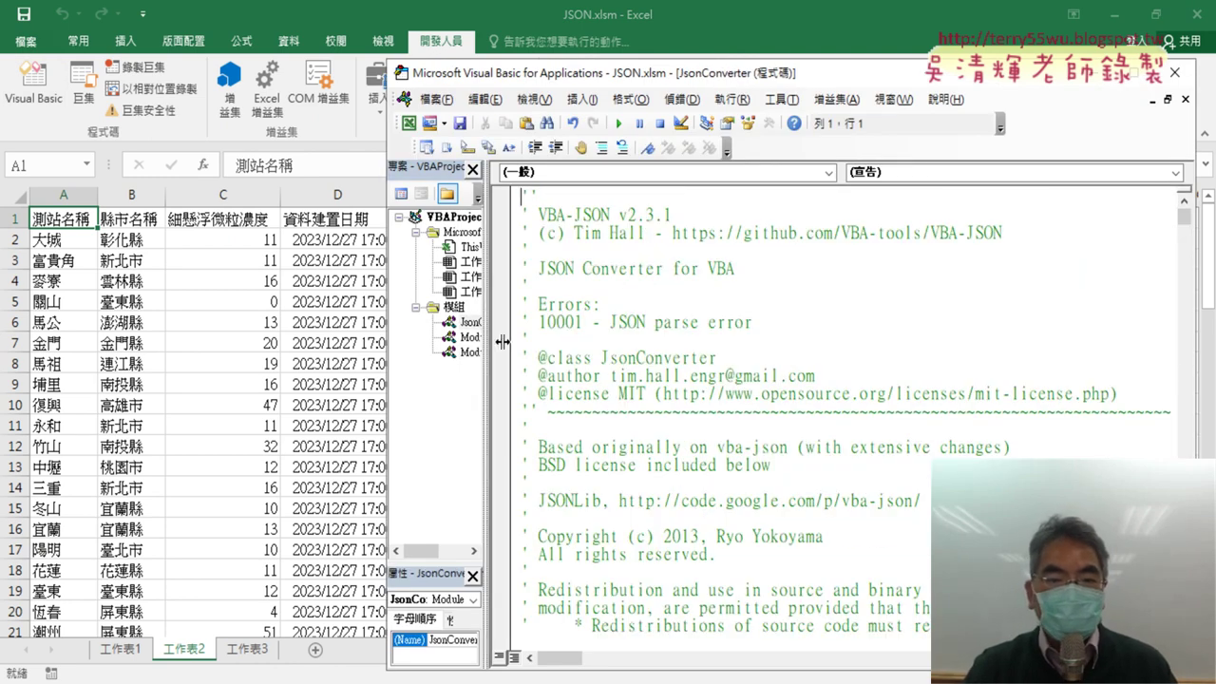
drag(487, 344, 554, 343)
click(492, 325)
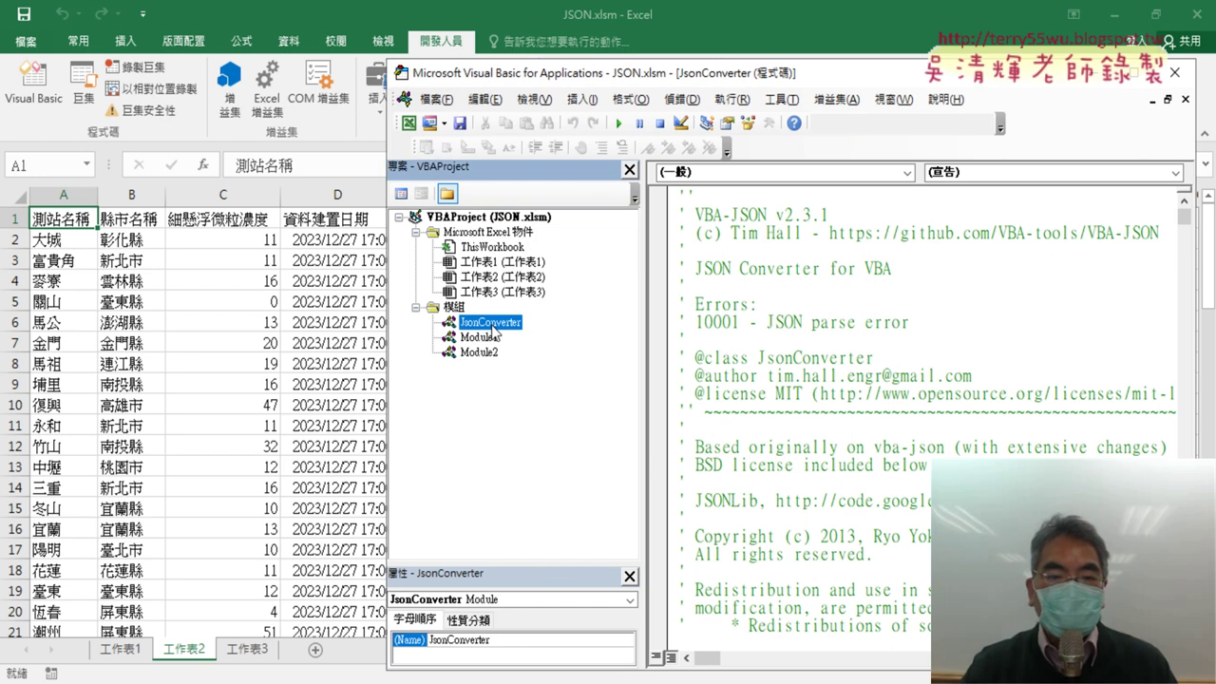
right_click(532, 363)
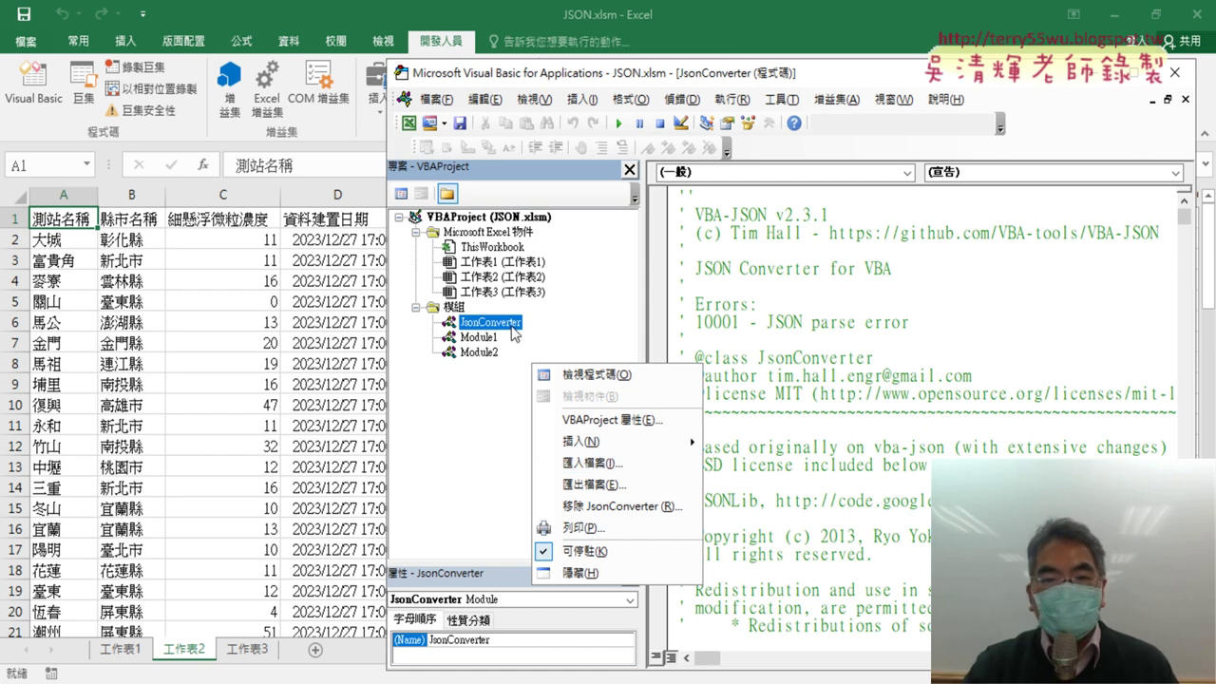
click(777, 100)
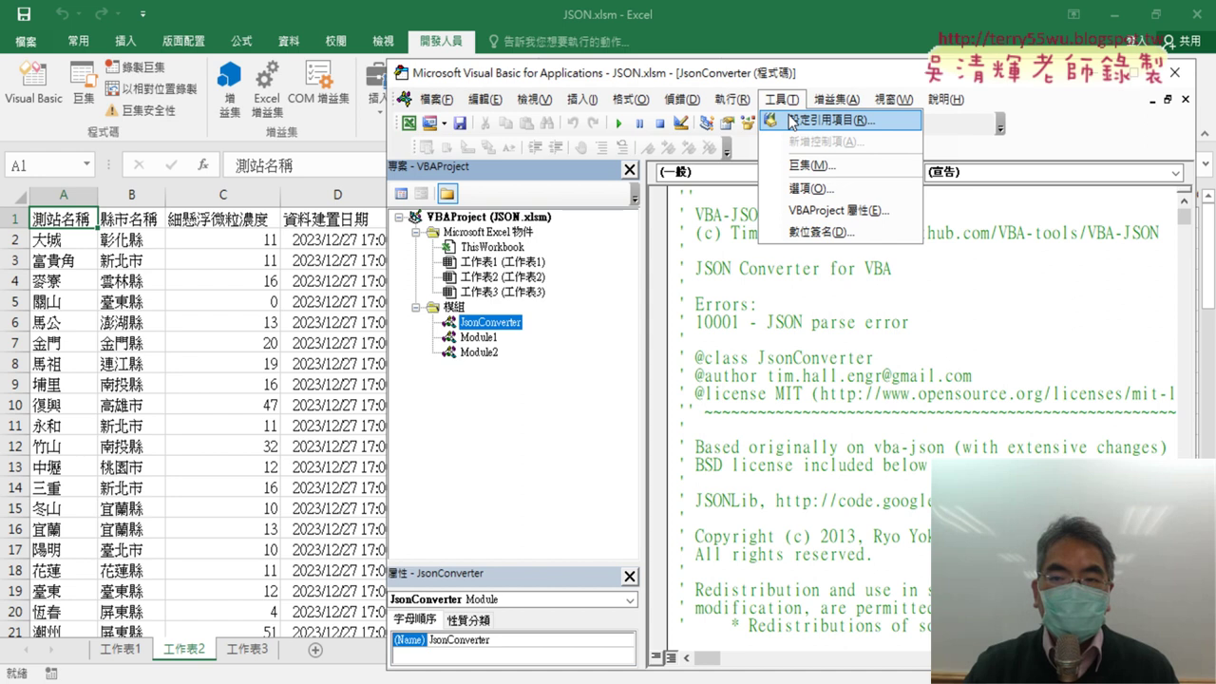
click(792, 122)
drag(579, 130, 767, 139)
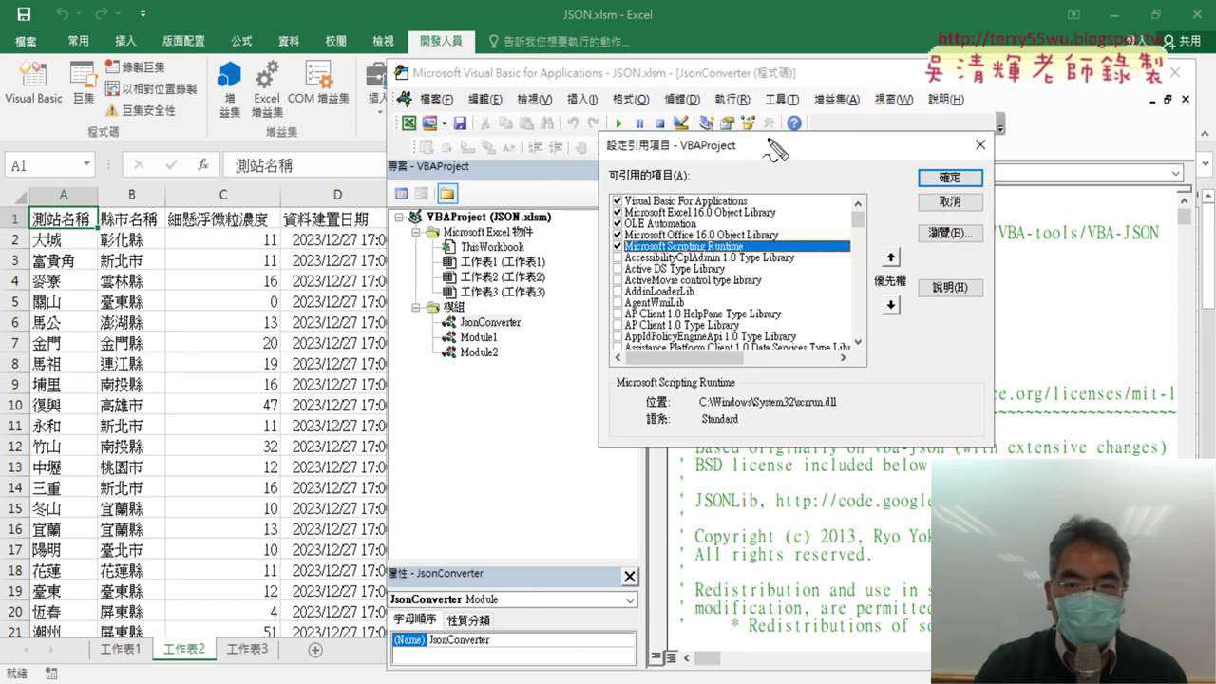
drag(513, 339, 515, 275)
drag(627, 265, 646, 266)
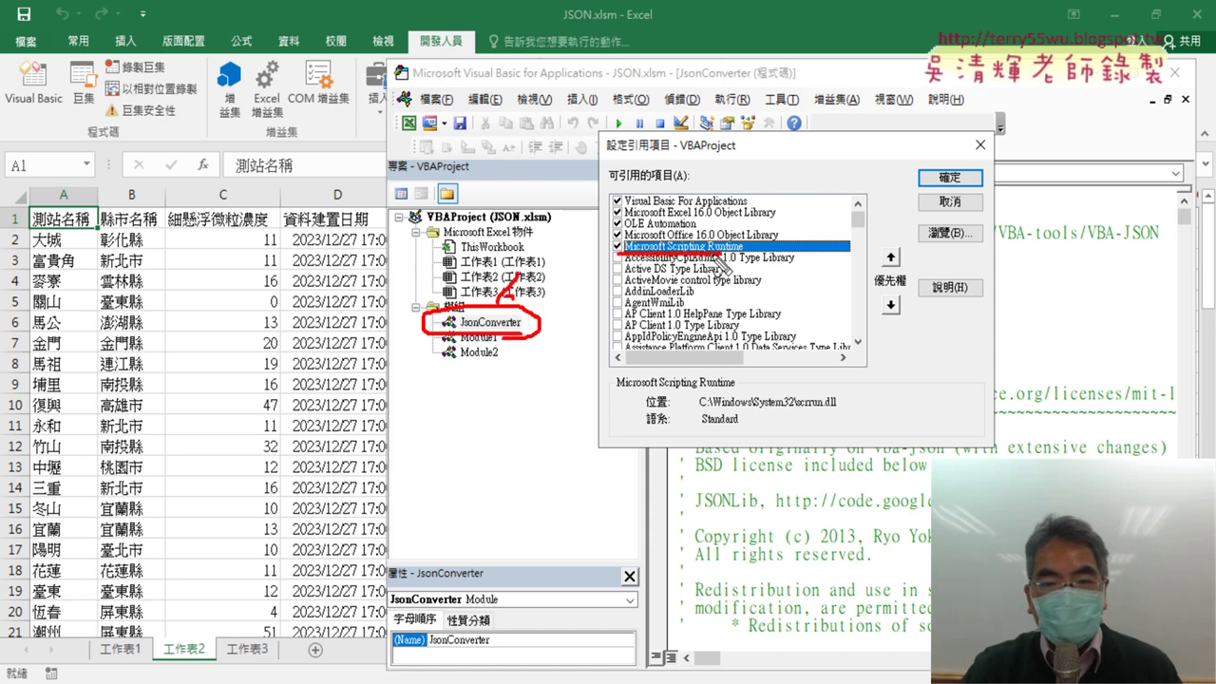
mouse_move(760, 232)
mouse_down()
mouse_move(800, 256)
mouse_move(825, 254)
mouse_up()
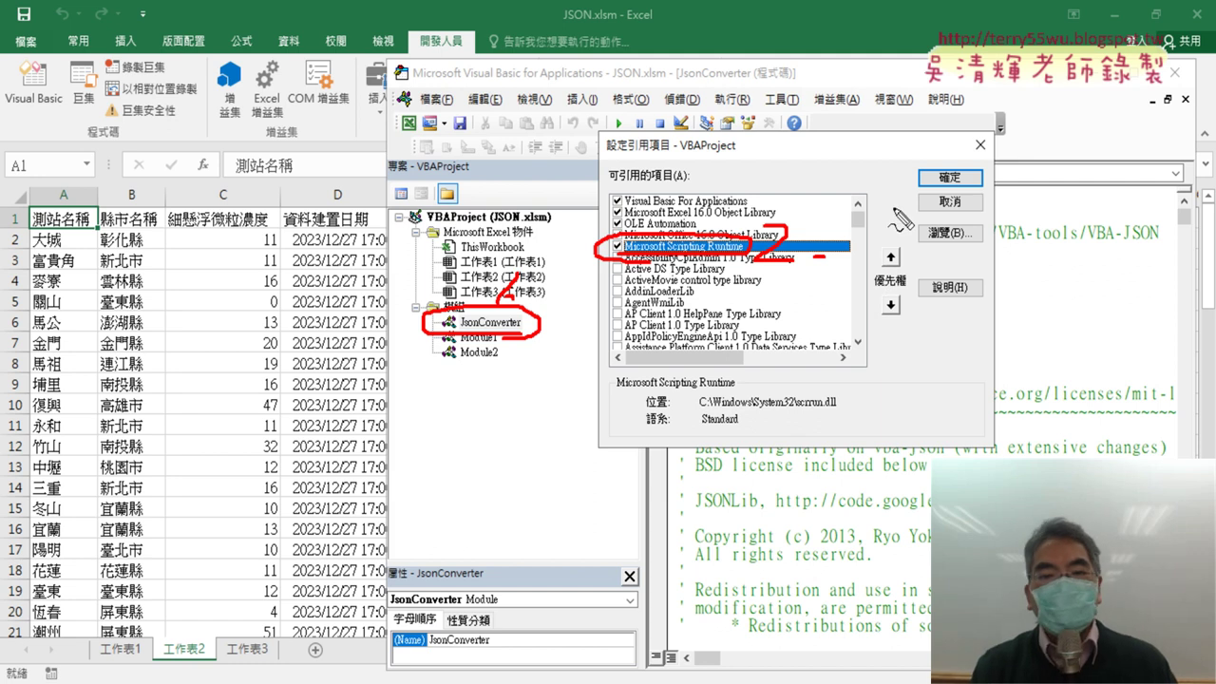
key(Escape)
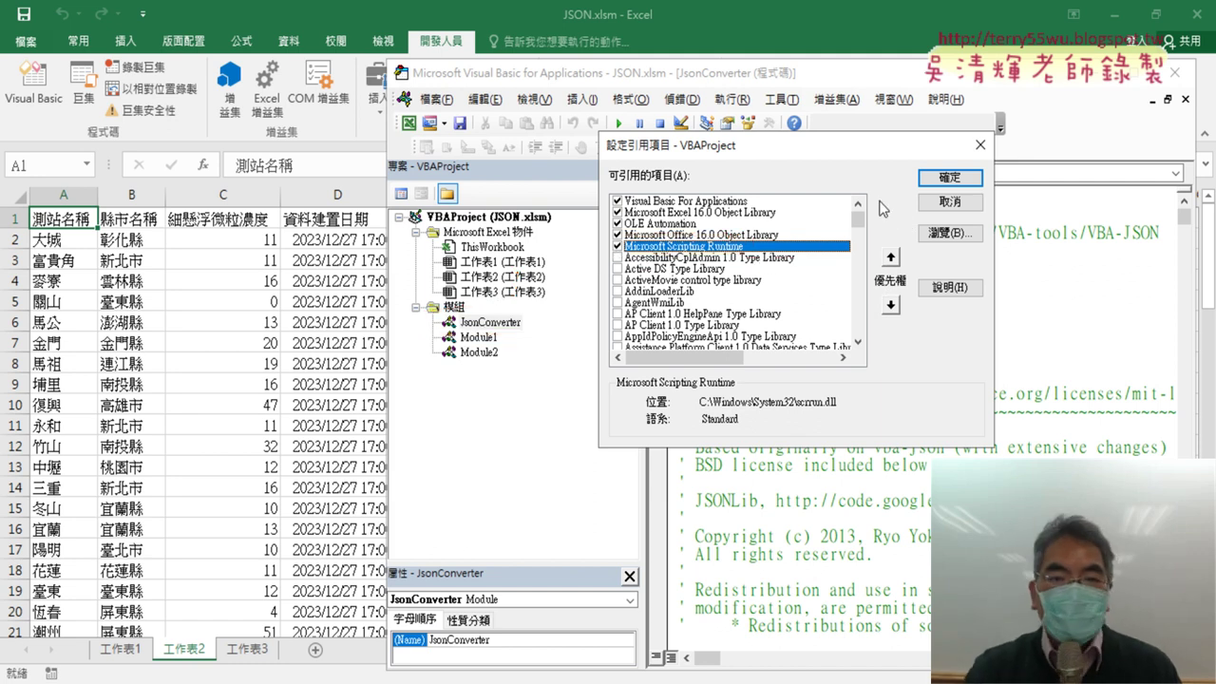
click(950, 177)
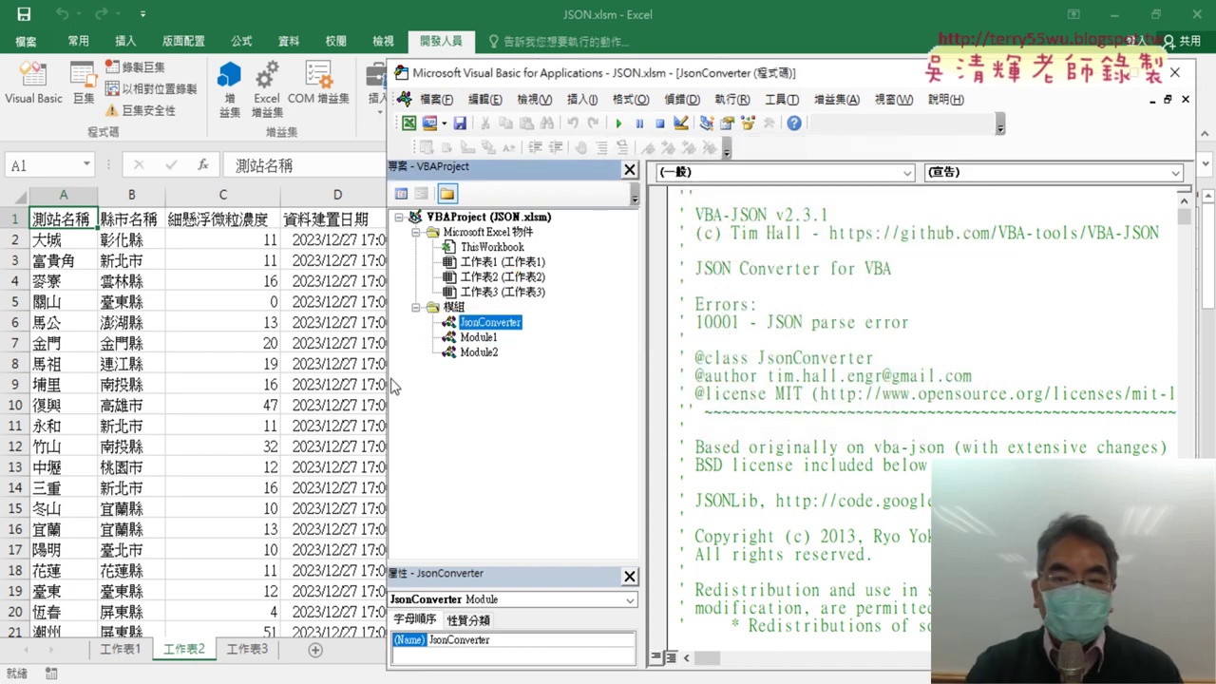
Step: Open Module1 and scroll up to the start of Sub exceljson_records
double_click(483, 337)
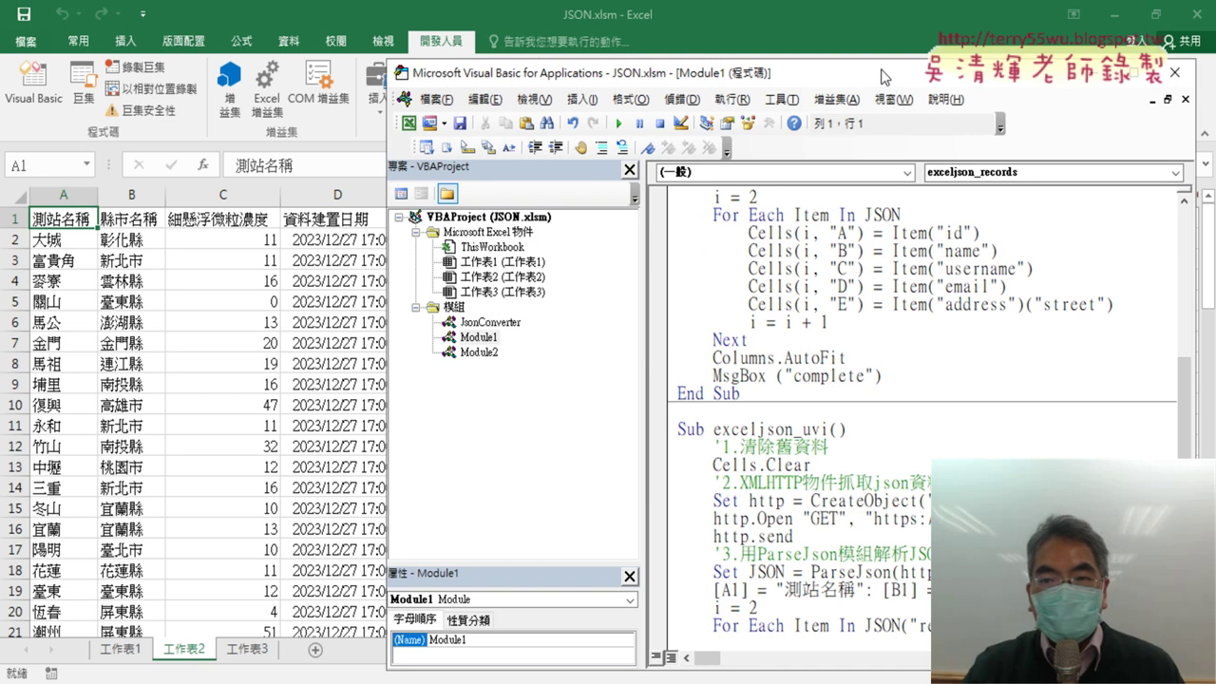
drag(883, 76, 760, 70)
scroll(957, 337, up, 4)
scroll(957, 337, up, 4)
scroll(958, 336, up, 3)
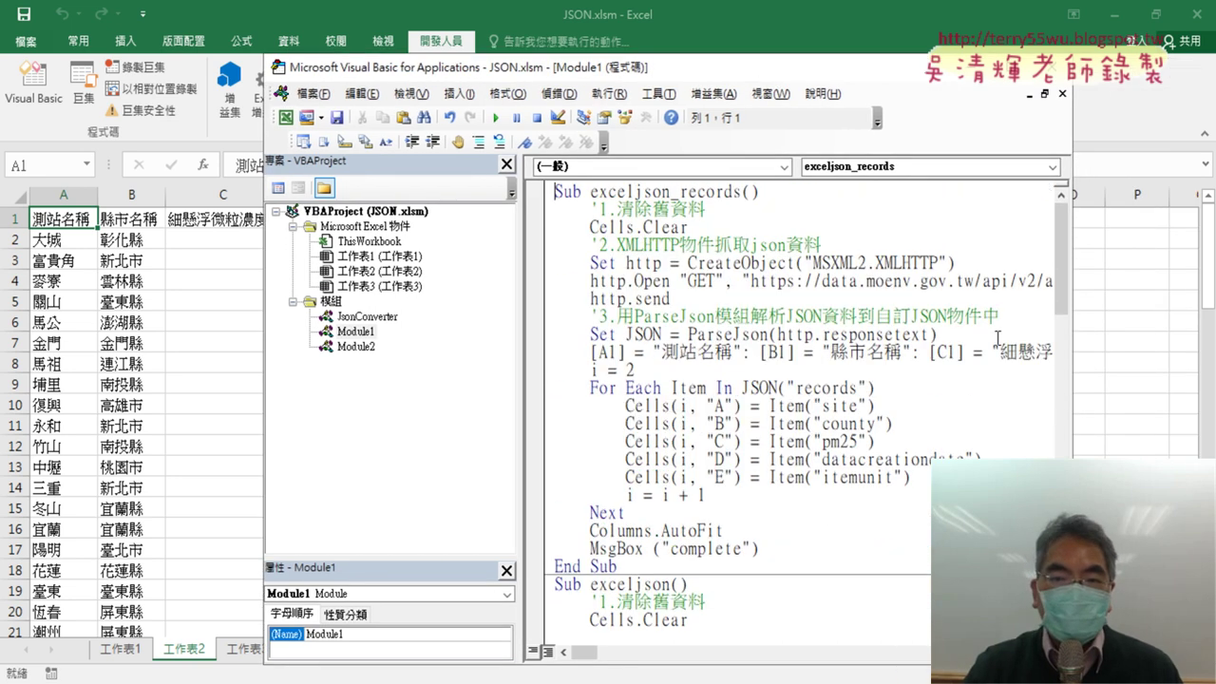
Step: Widen the code pane and editor window, then highlight the XMLHTTP object and http.Open call
drag(522, 299, 463, 297)
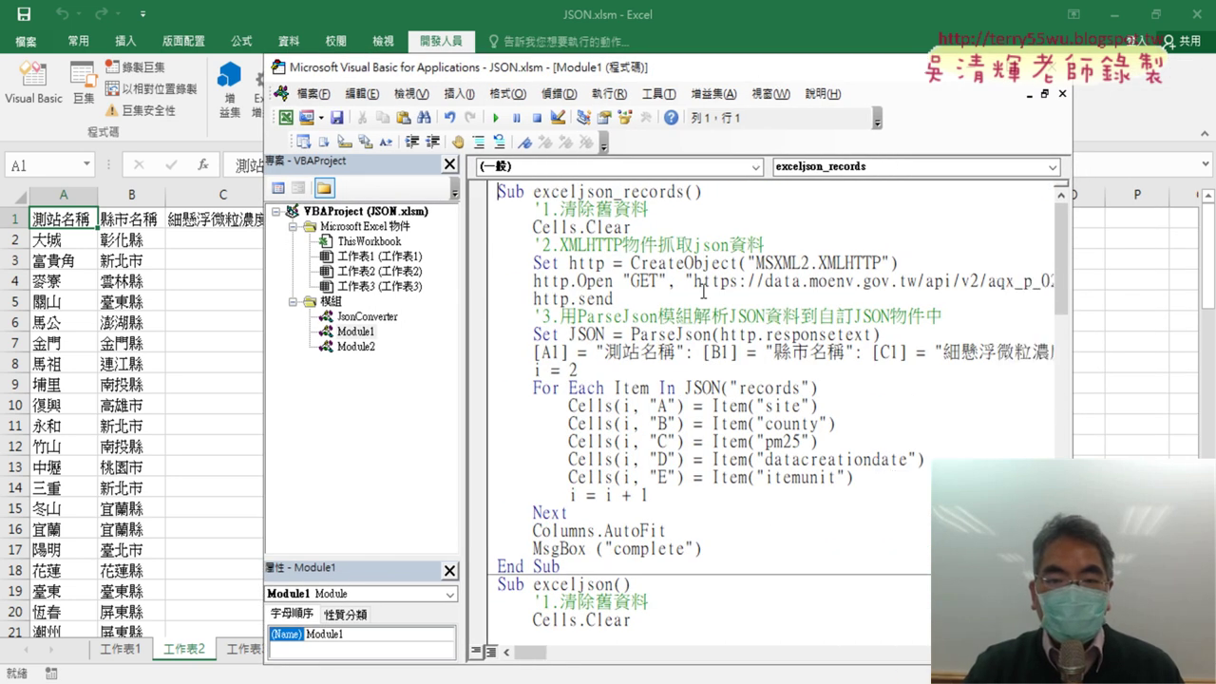
drag(1076, 355, 1198, 354)
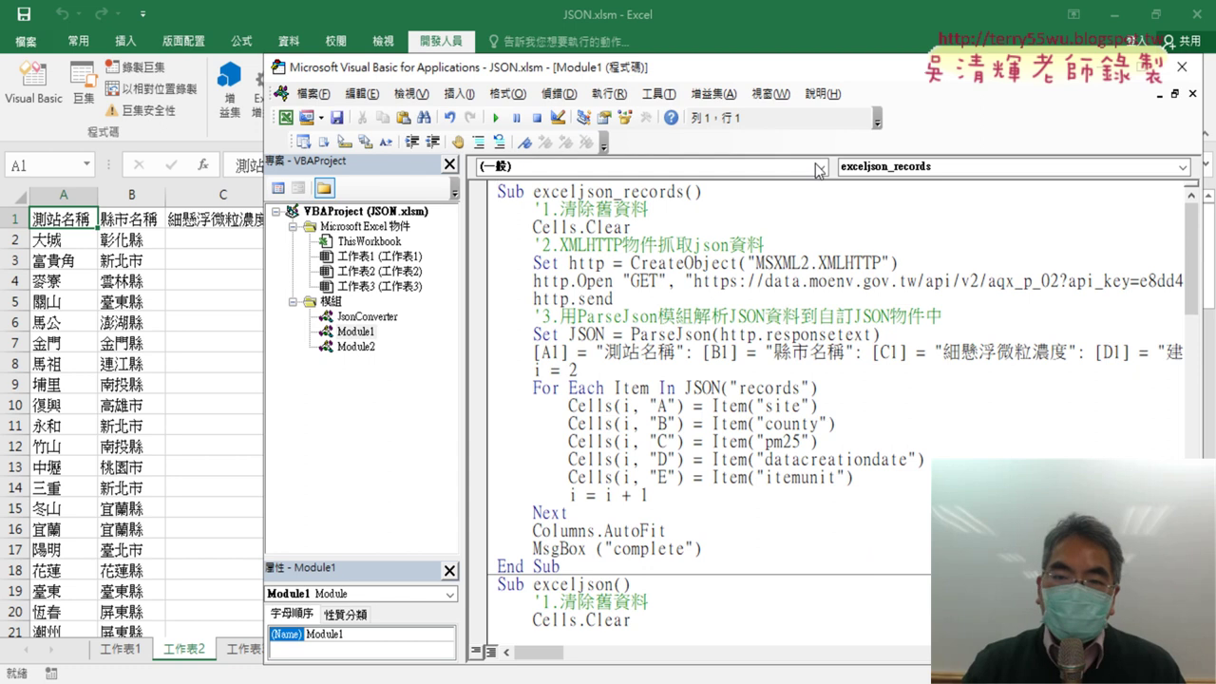
drag(809, 74, 724, 37)
scroll(703, 249, down, 3)
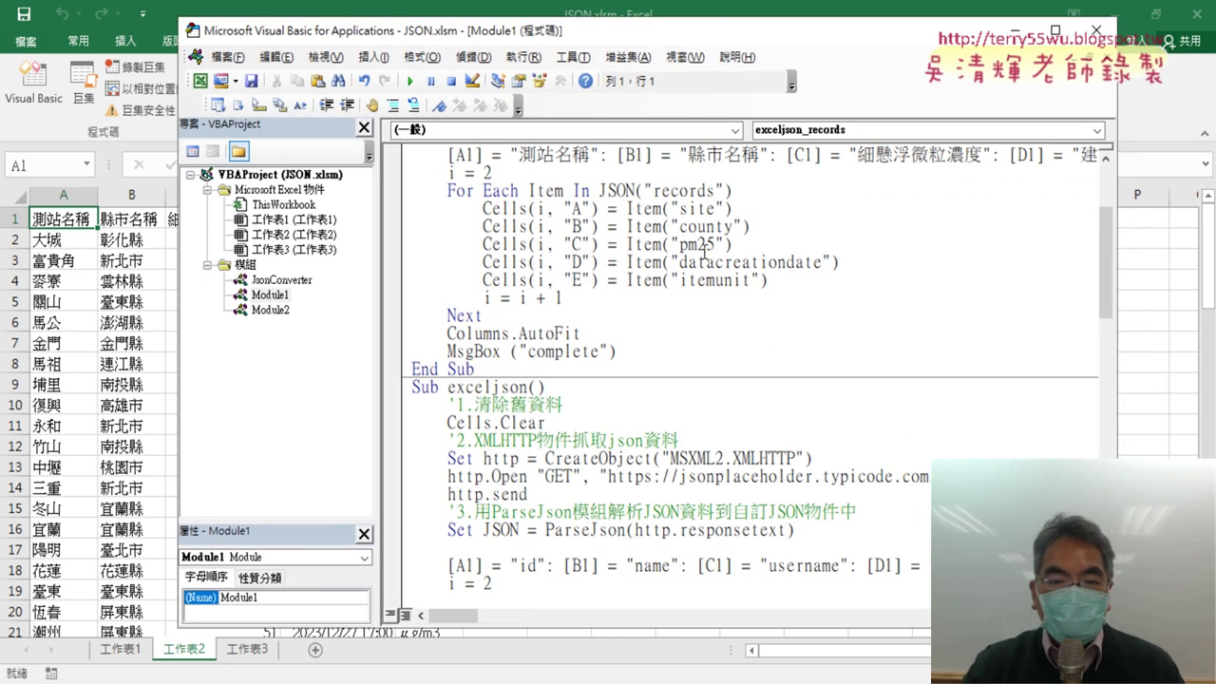
scroll(703, 248, up, 2)
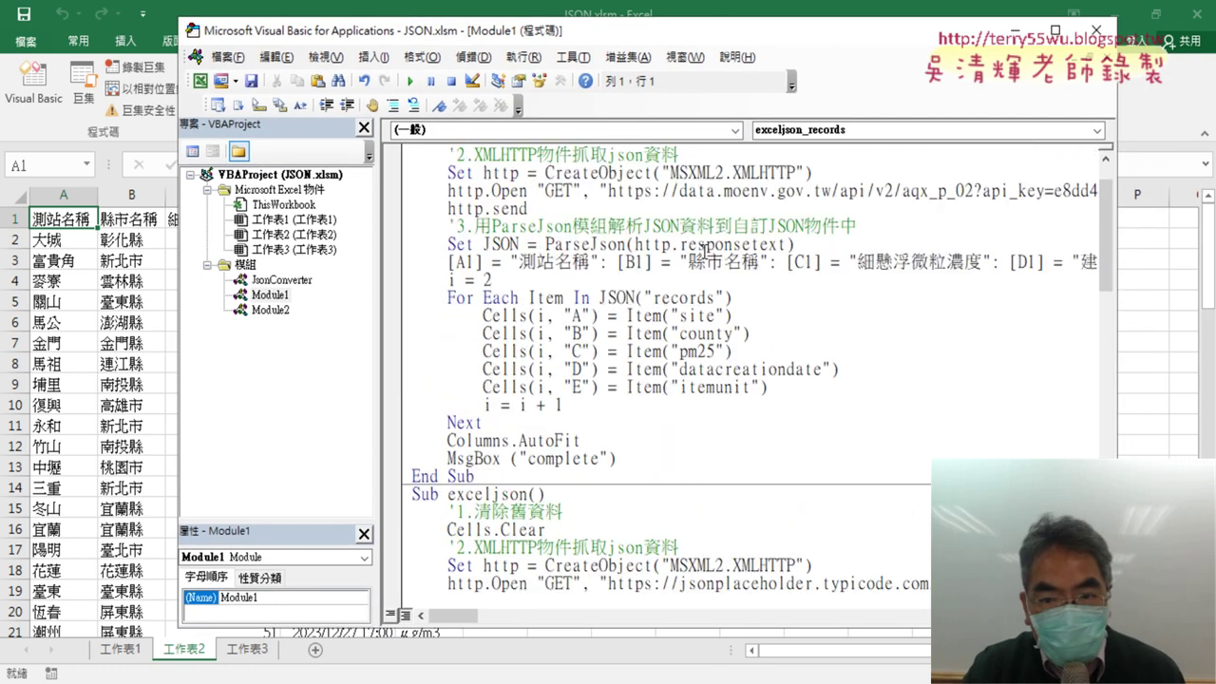
scroll(703, 249, up, 1)
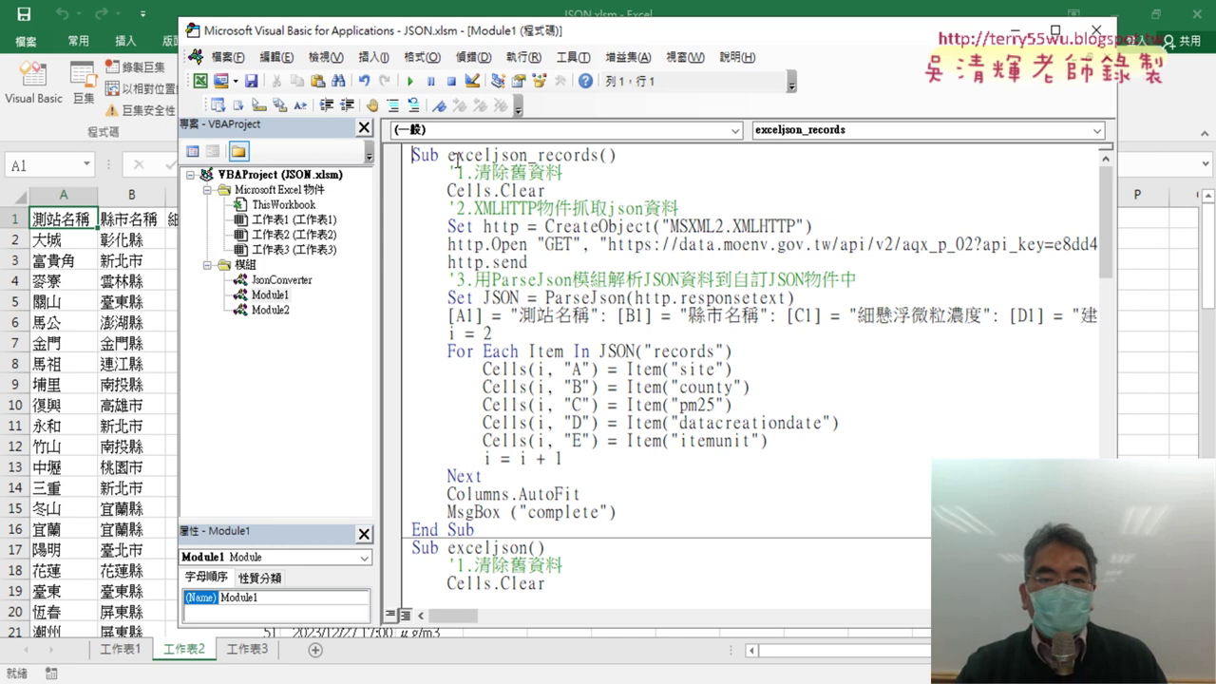
drag(380, 260, 326, 261)
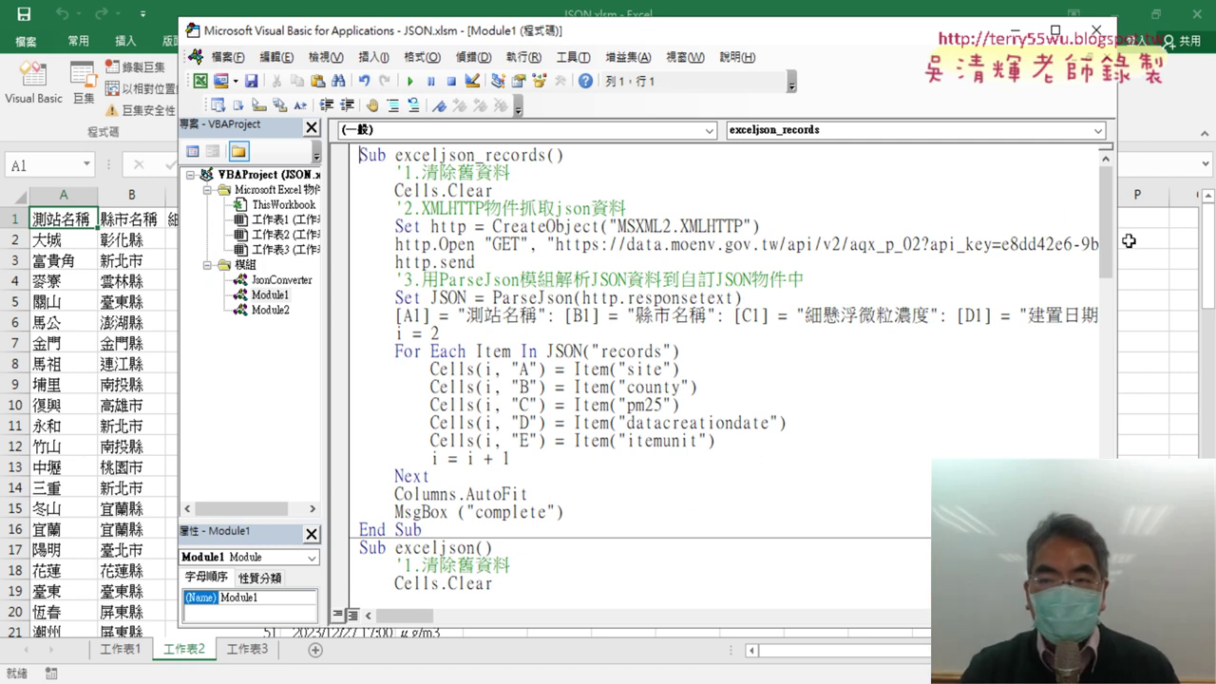
drag(1119, 238, 1180, 238)
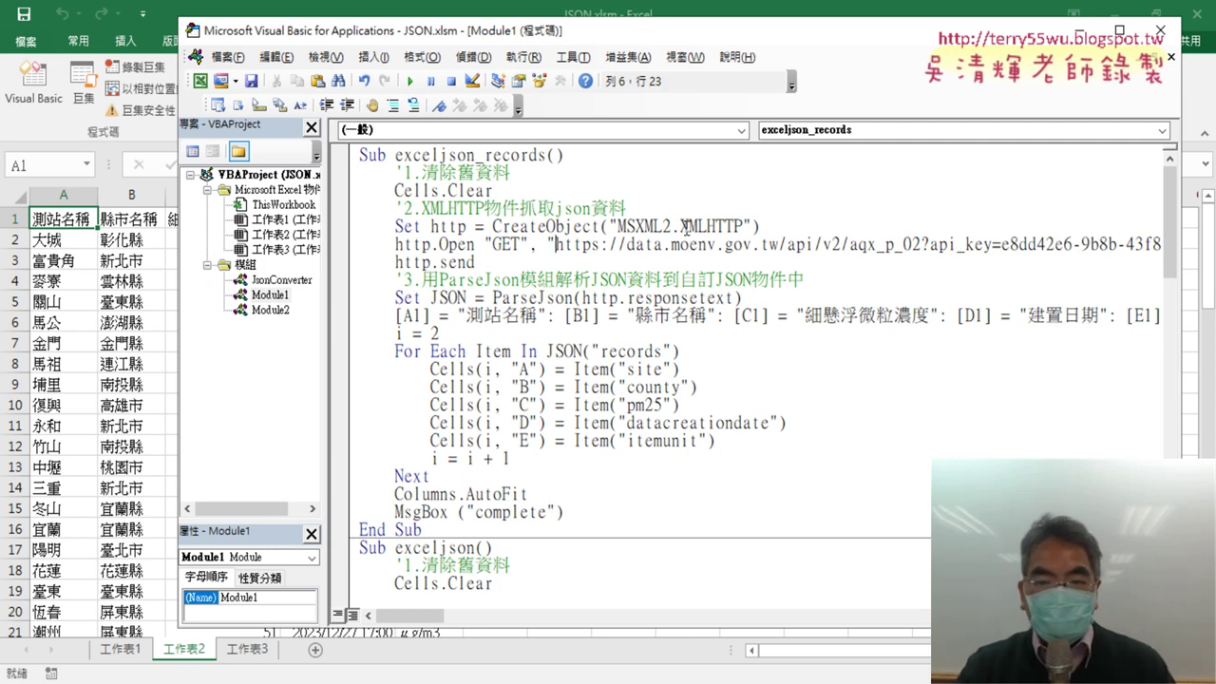
drag(681, 226, 737, 226)
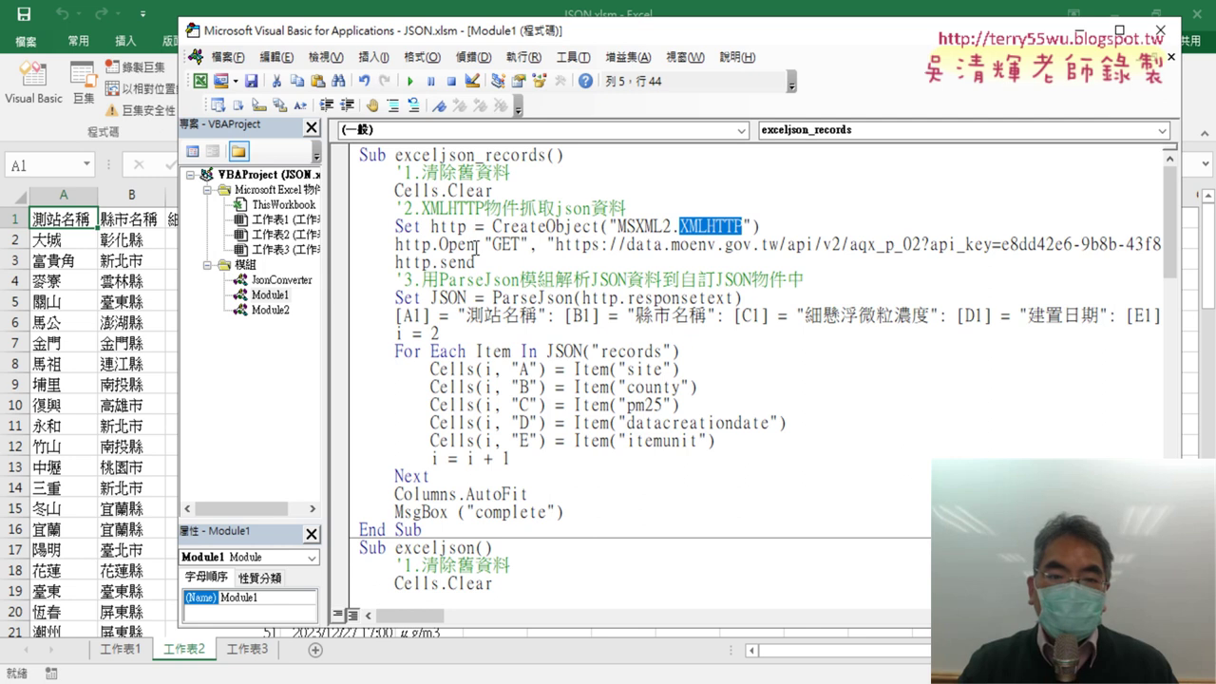
drag(475, 245, 401, 245)
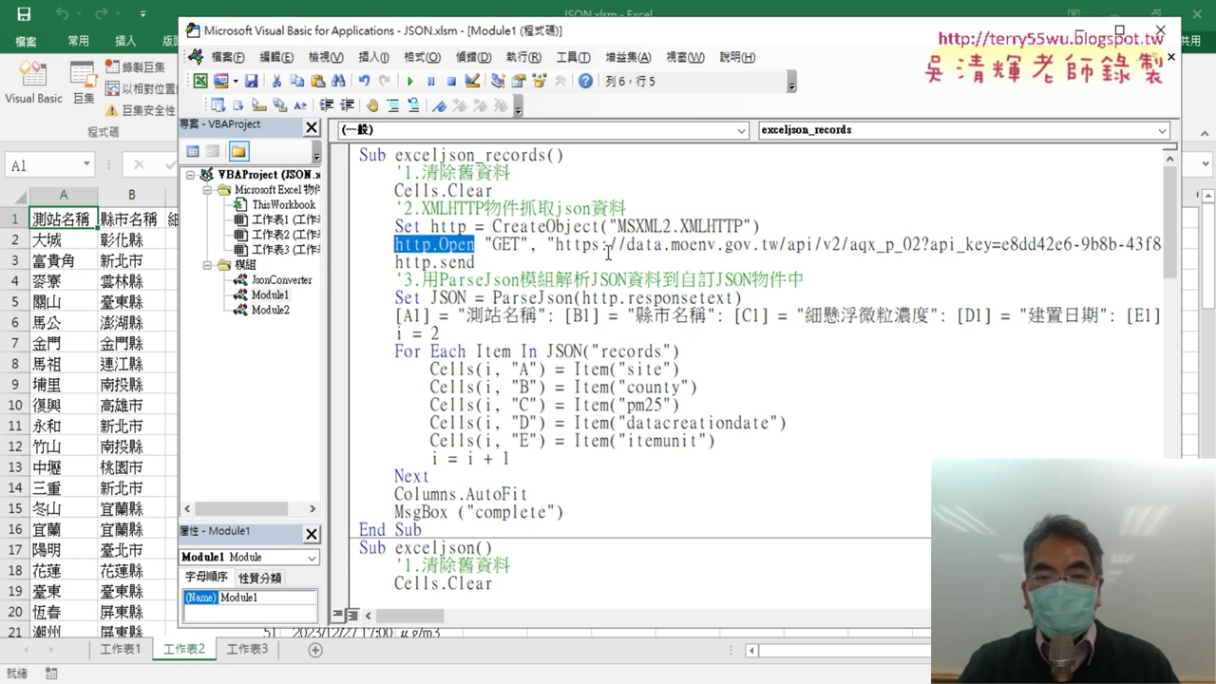
Step: Highlight the API address, http.send, responsetext, ParseJson and the JSON variable in turn
click(558, 245)
drag(557, 245, 1108, 245)
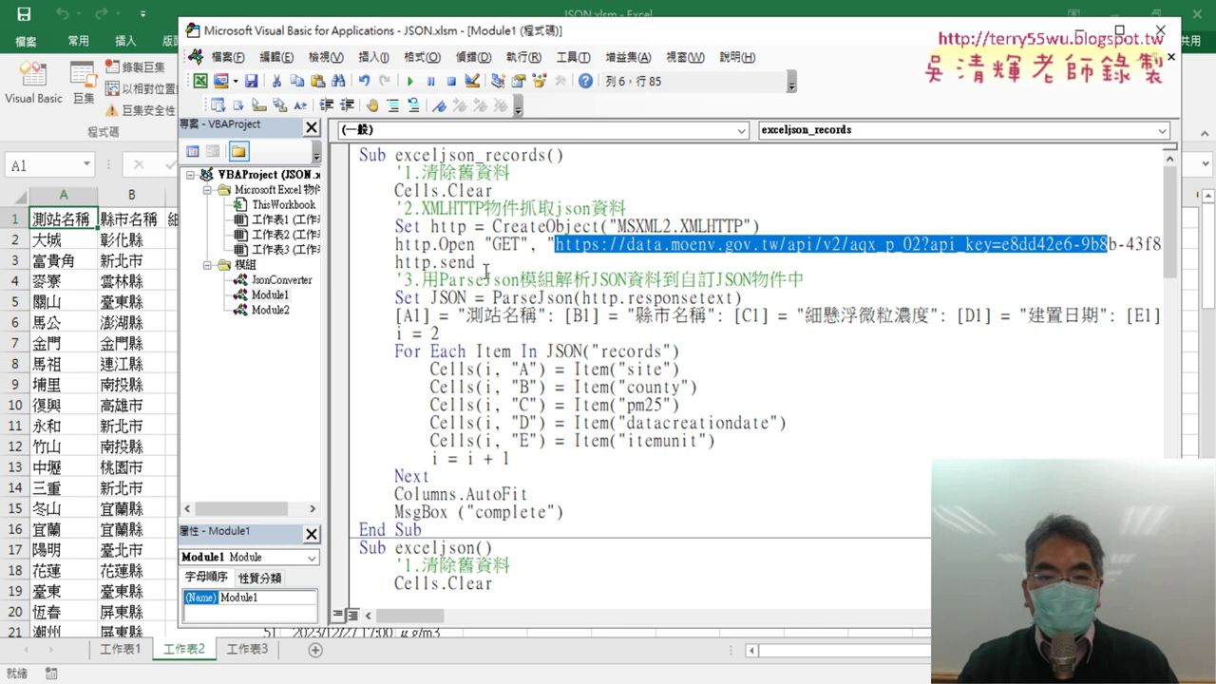
drag(477, 263, 395, 263)
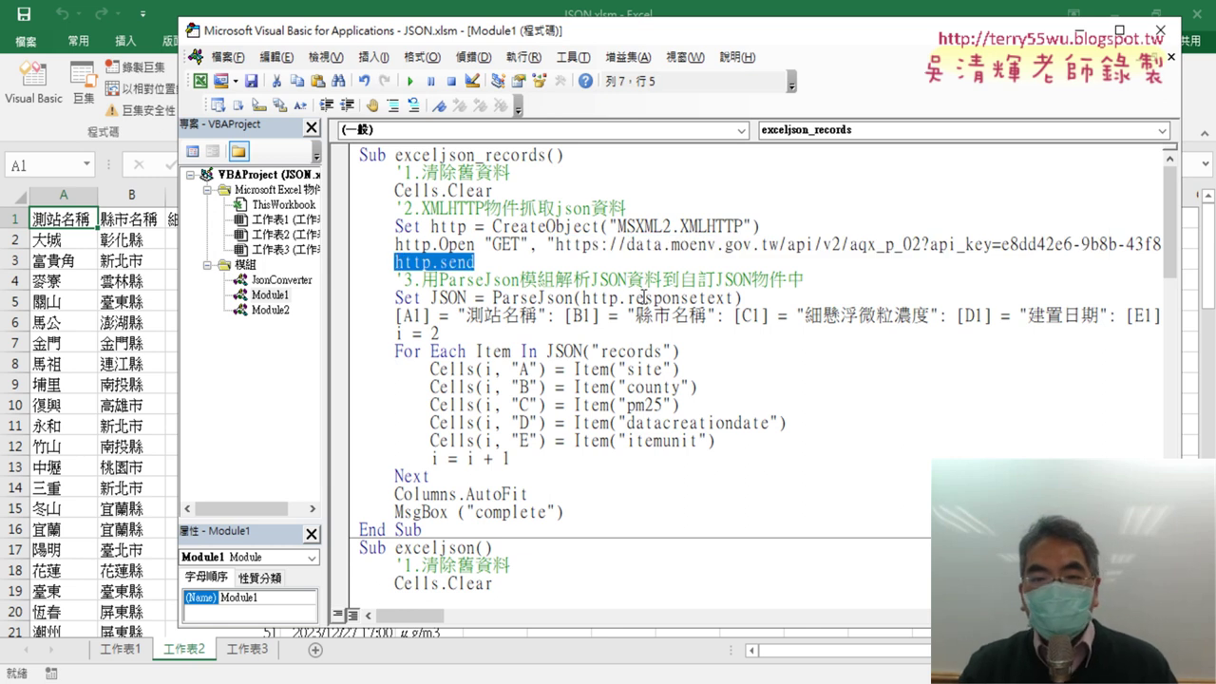
drag(618, 299, 733, 298)
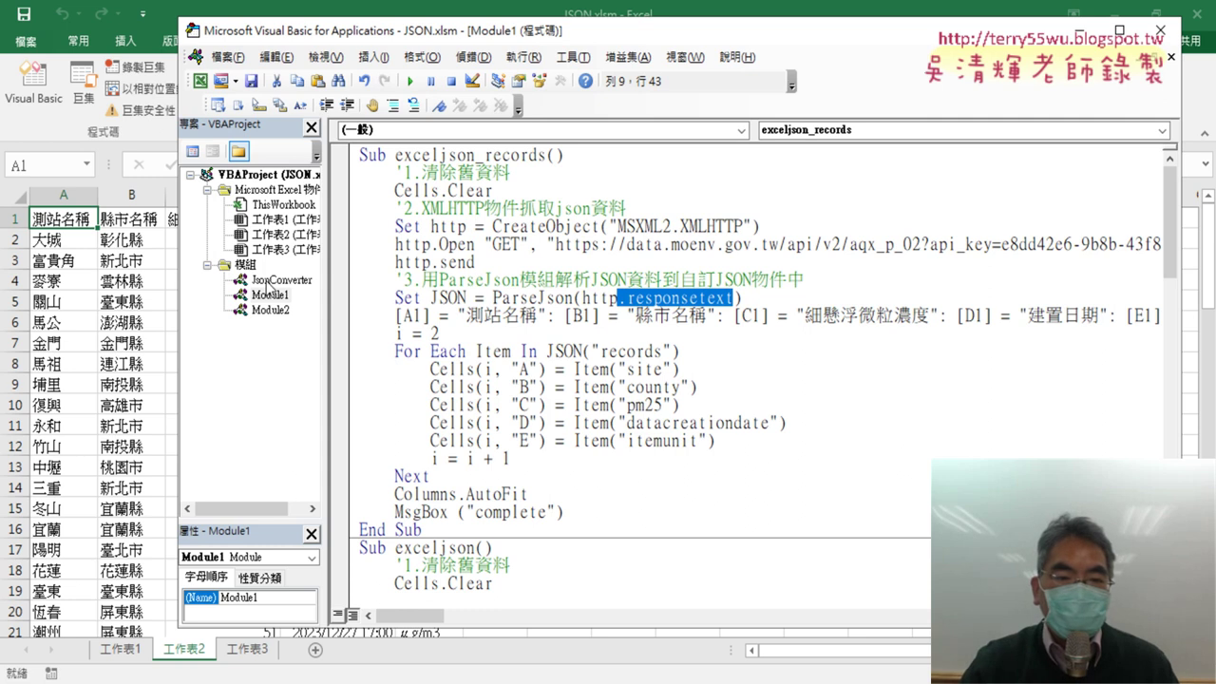
drag(492, 297, 574, 298)
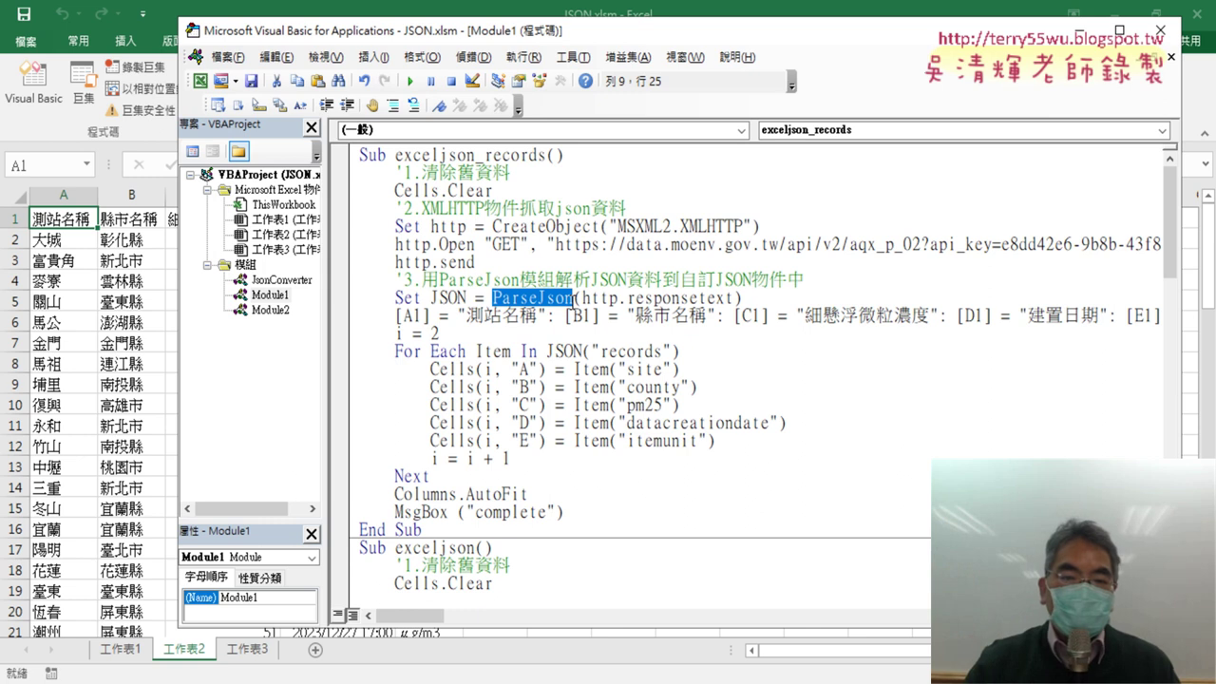
drag(429, 297, 468, 297)
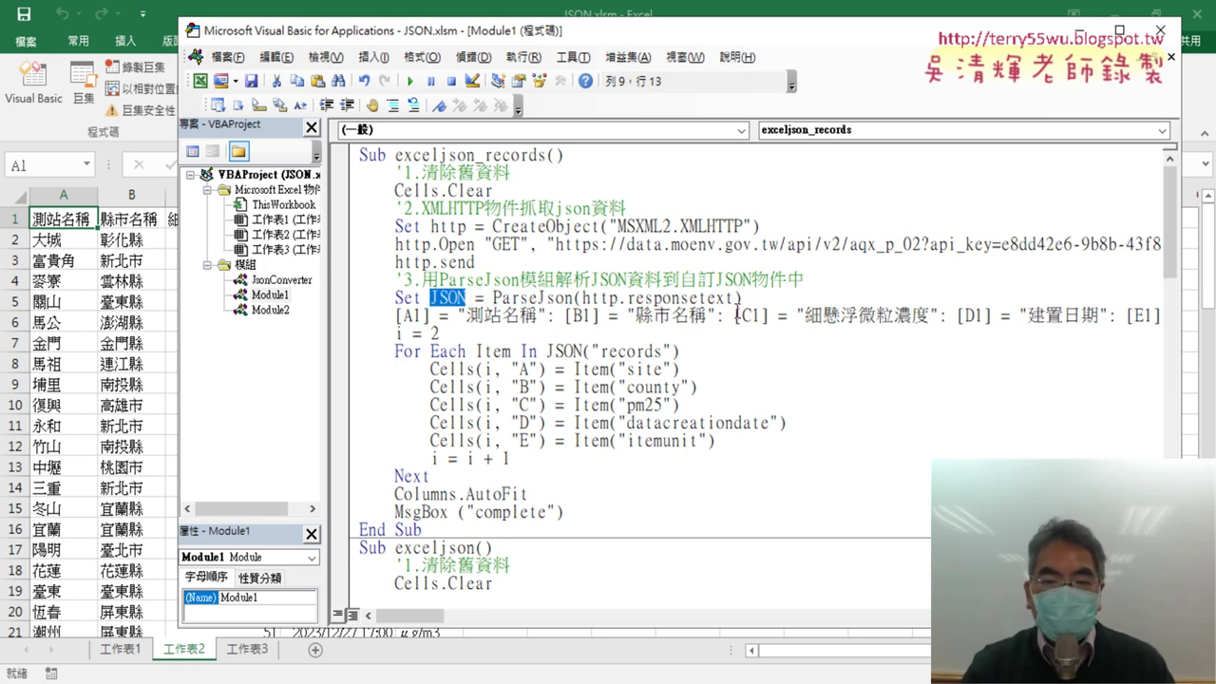
Step: Highlight the request-to-parsing block, then add a breakpoint on the [A1] header line
mouse_move(742, 297)
mouse_down()
mouse_move(395, 209)
mouse_move(347, 174)
mouse_up()
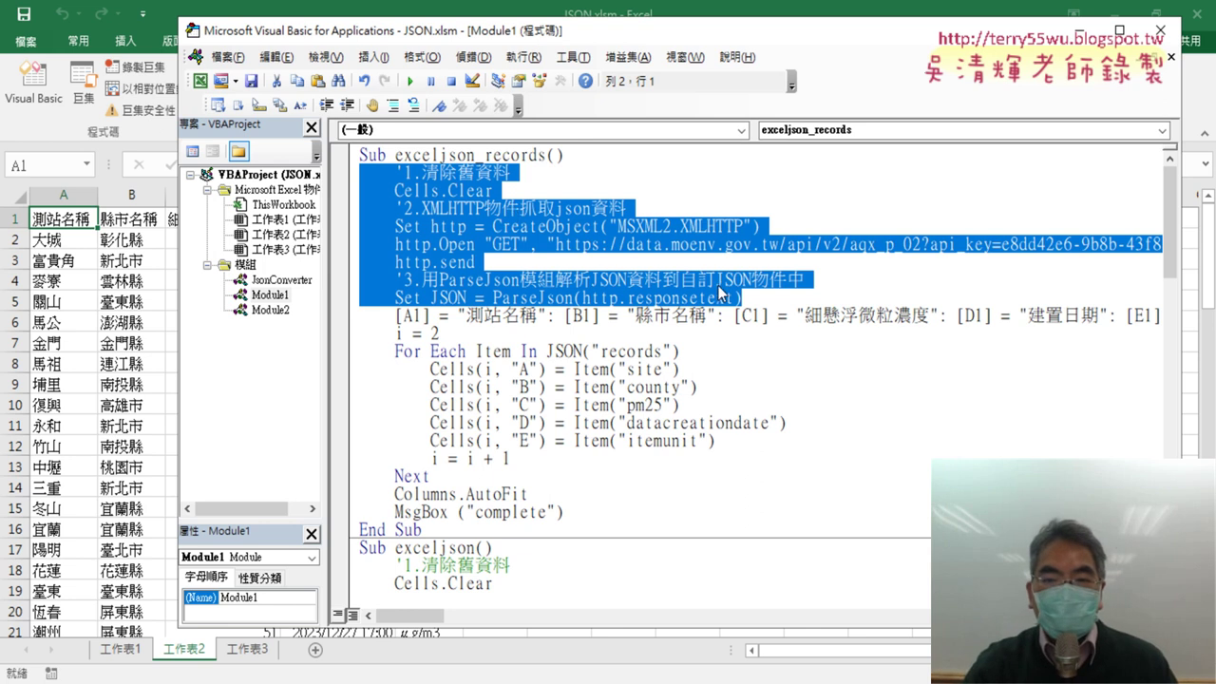
click(719, 296)
drag(737, 298, 644, 298)
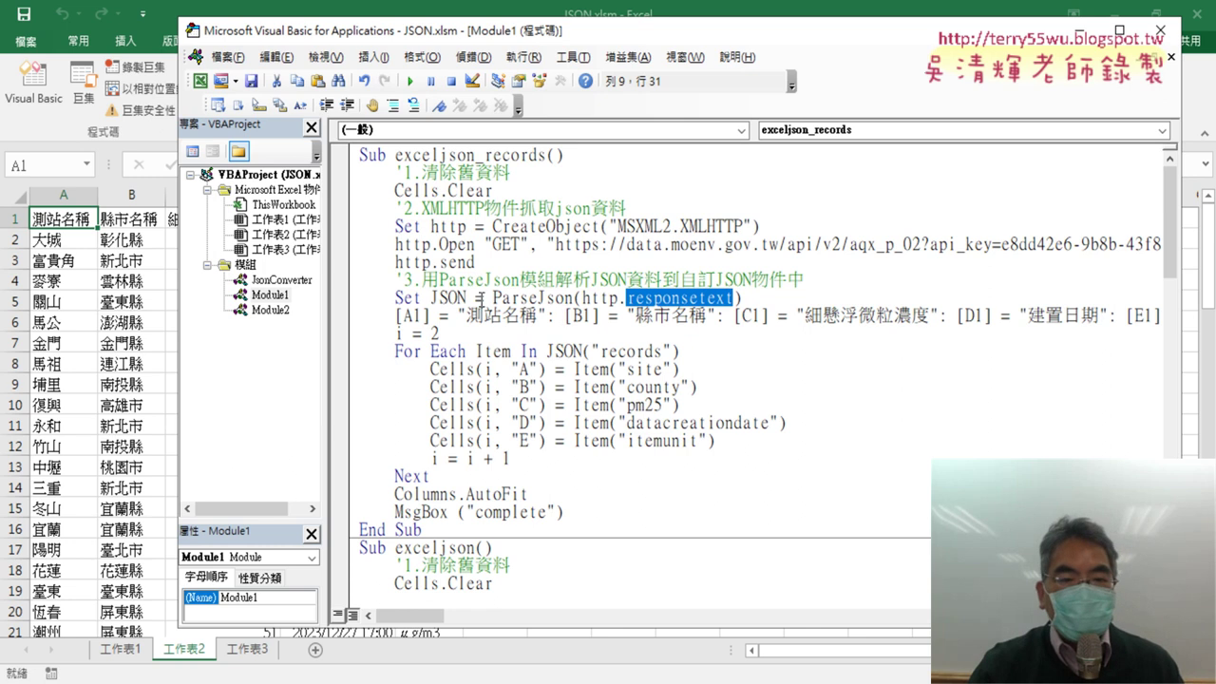
drag(807, 298, 361, 174)
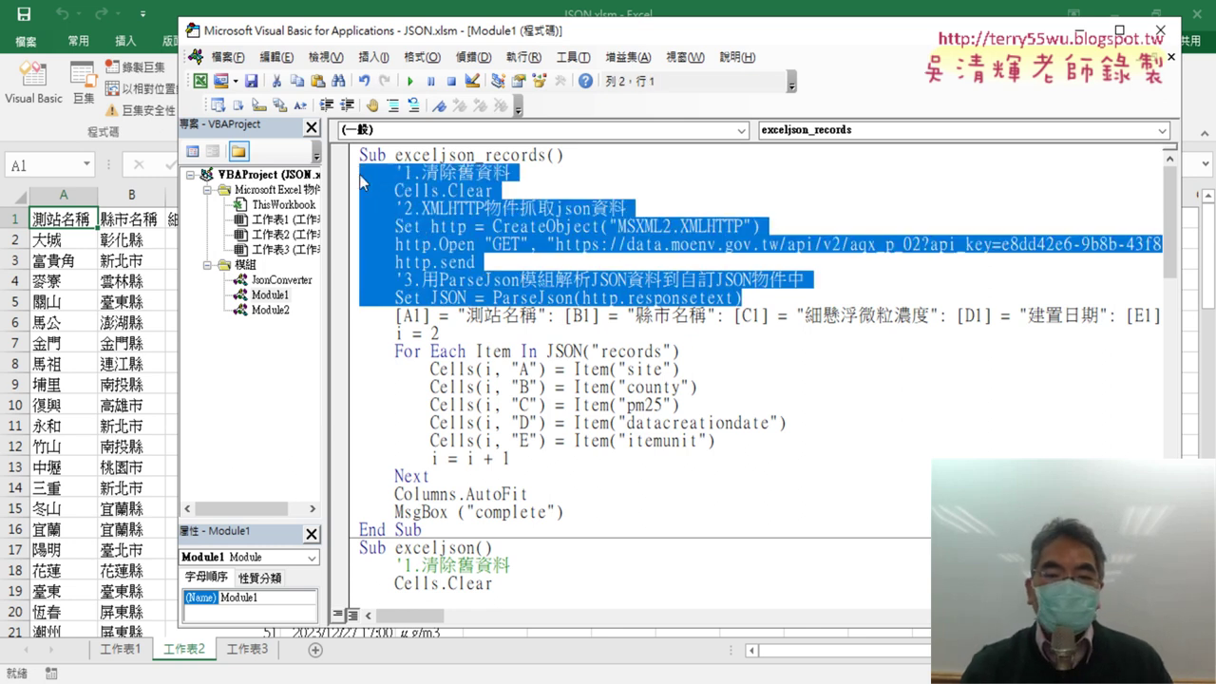
click(340, 317)
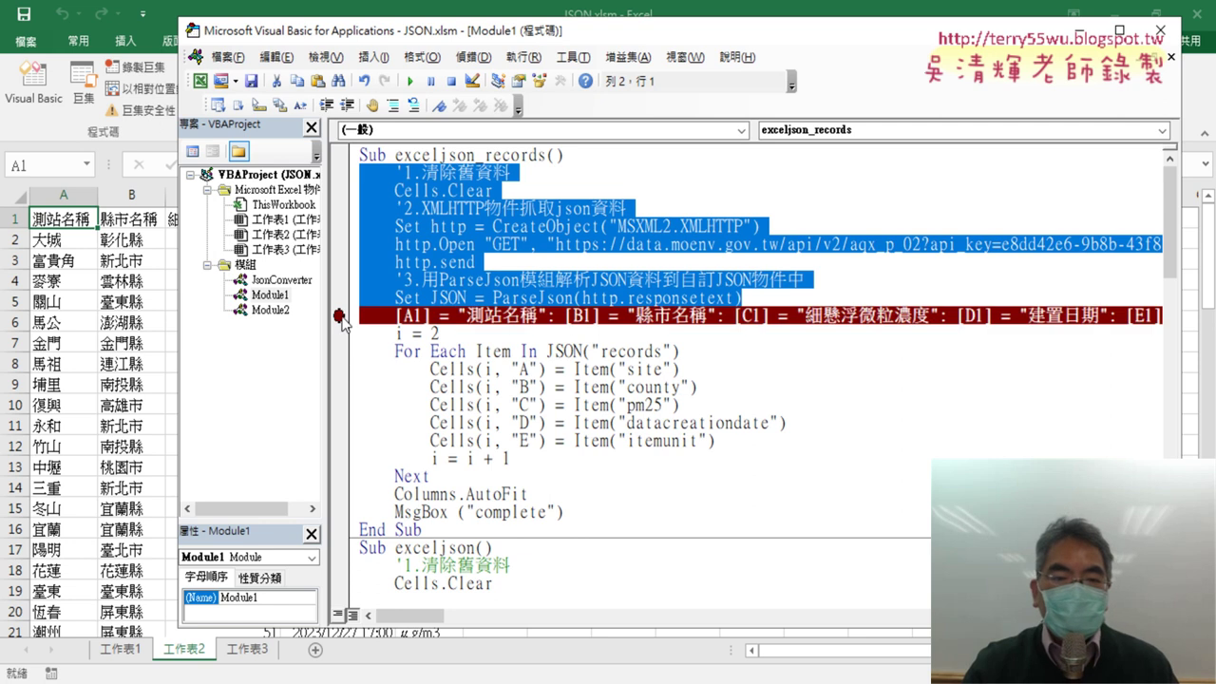
Step: Run exceljson_records to the breakpoint, review the records loop's site and itemunit mappings, then finish
click(412, 83)
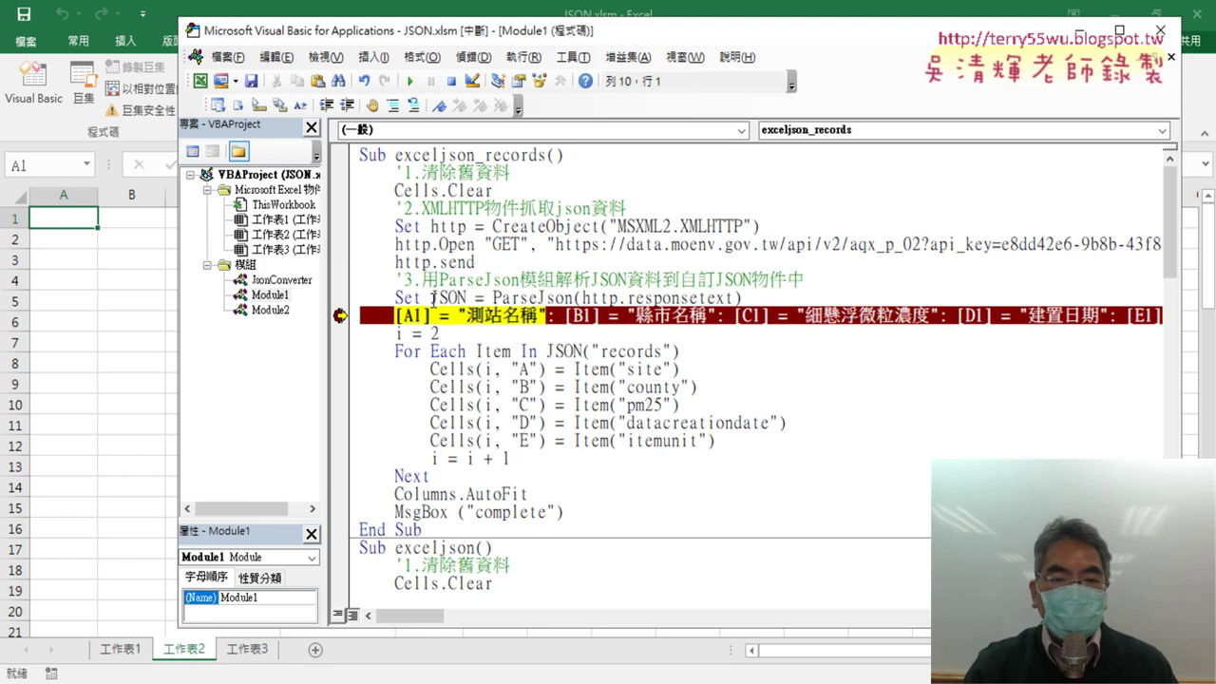
drag(433, 297, 467, 300)
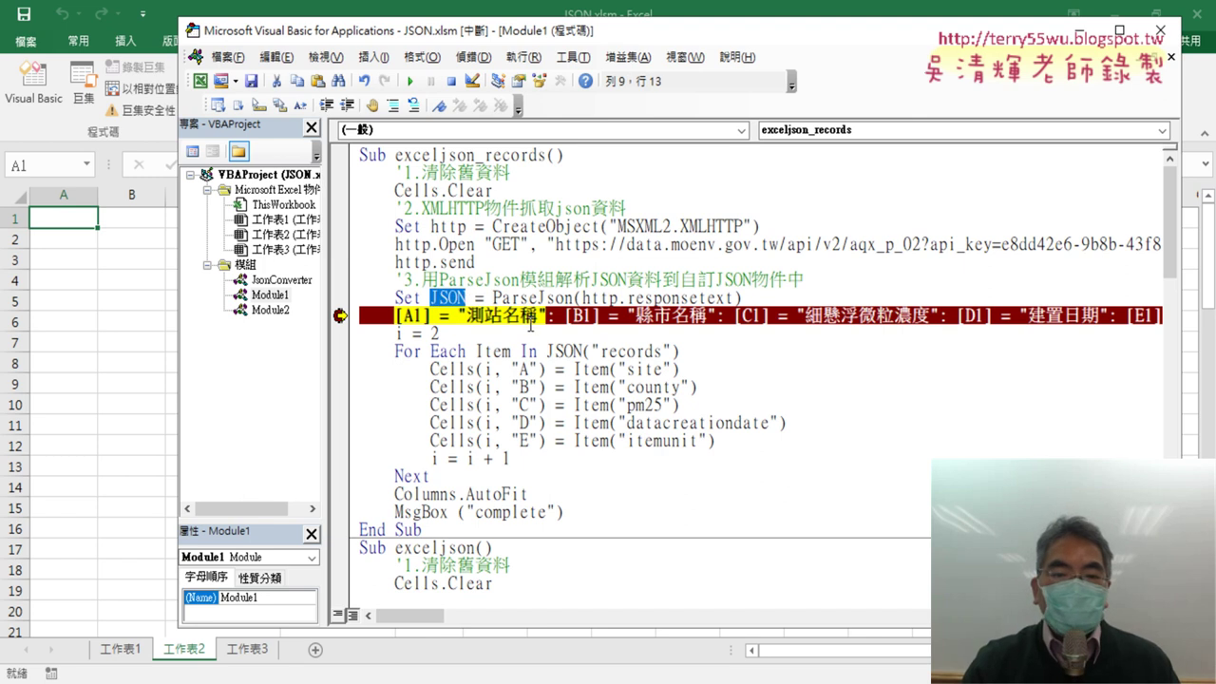
drag(416, 37, 625, 44)
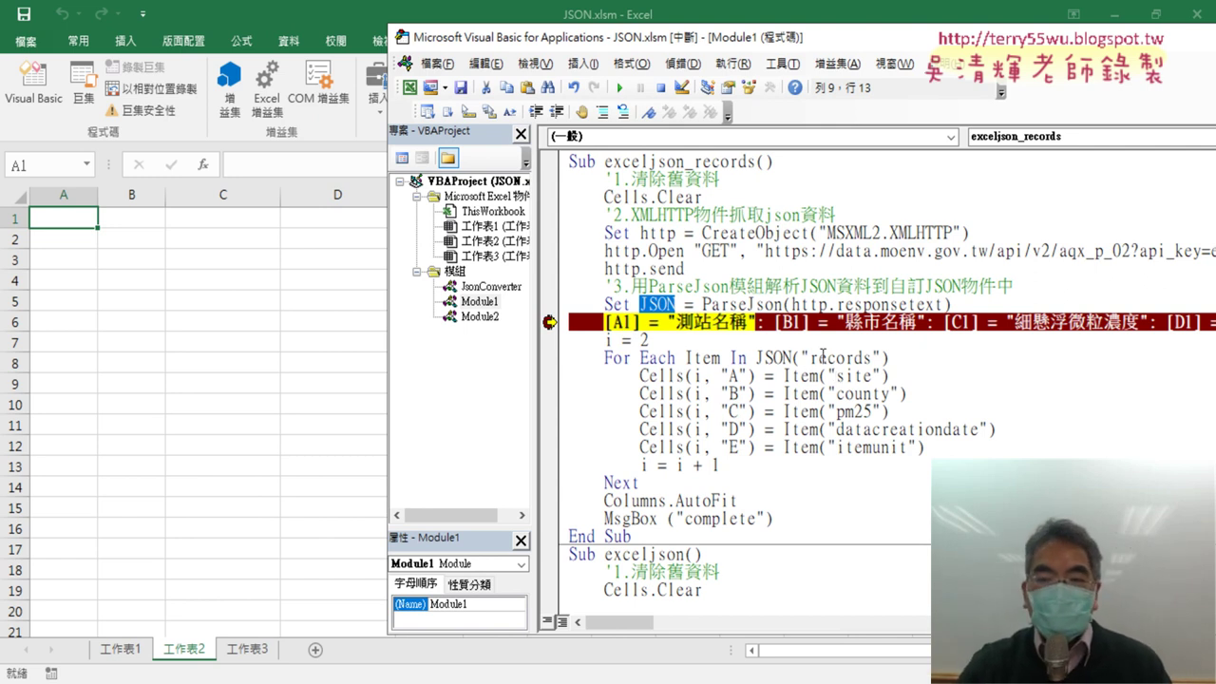
drag(871, 358, 809, 358)
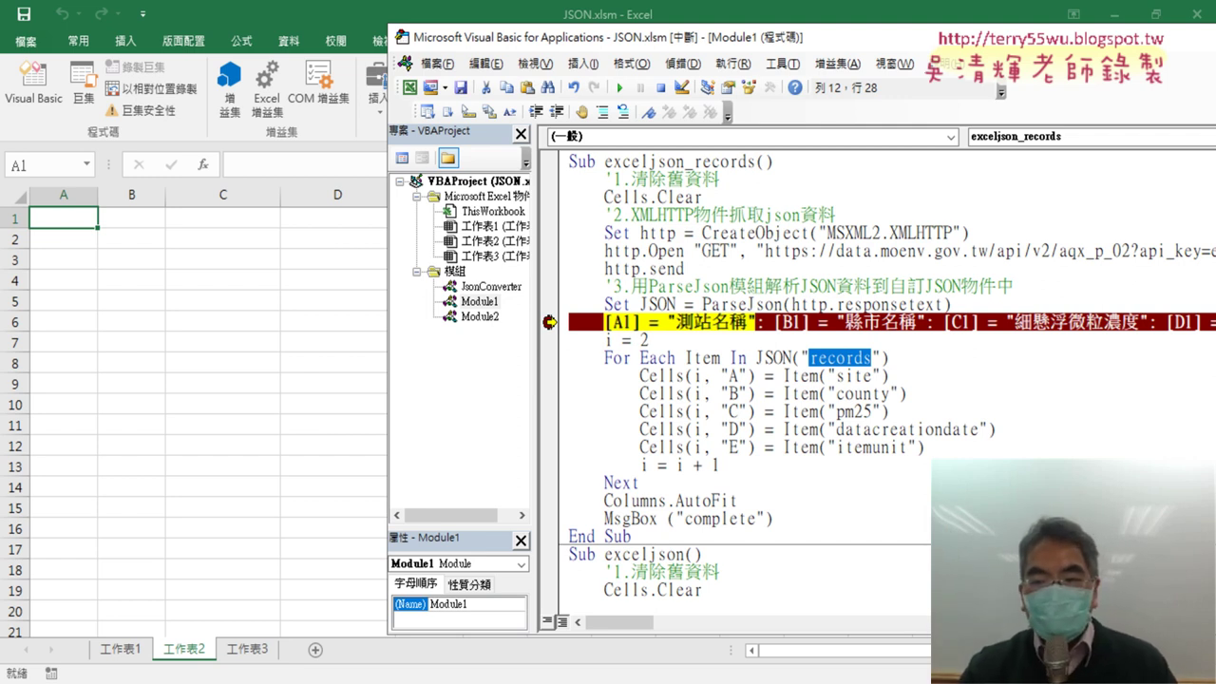
click(853, 376)
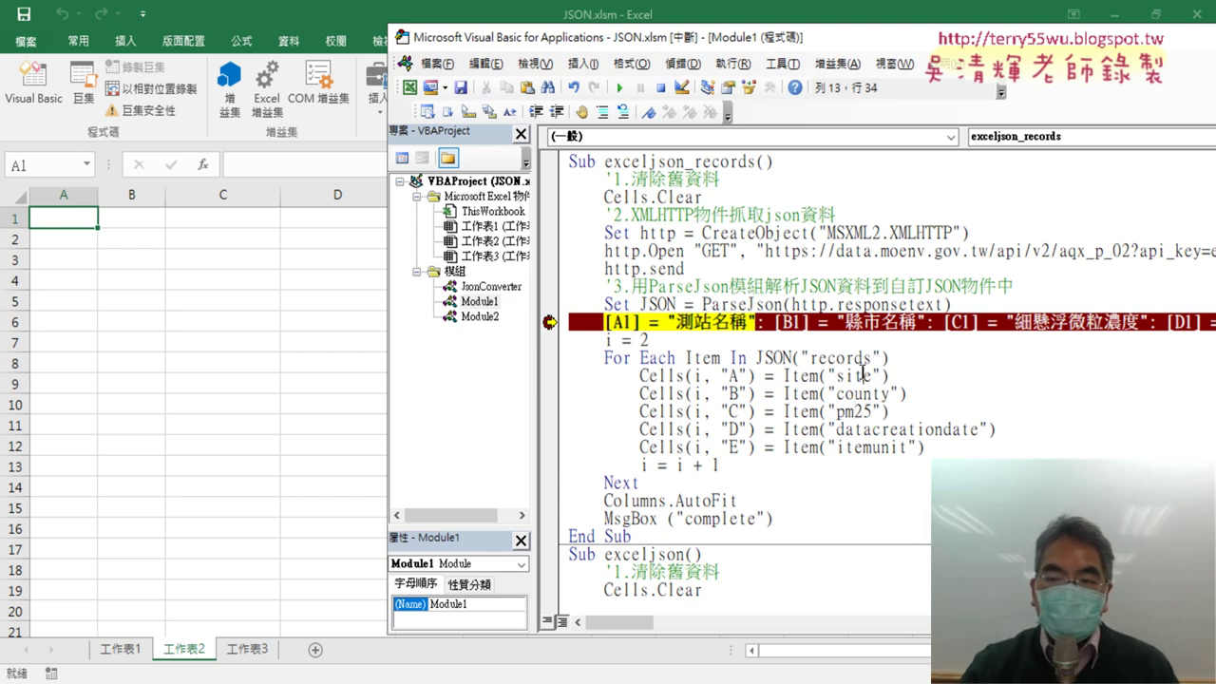
click(859, 448)
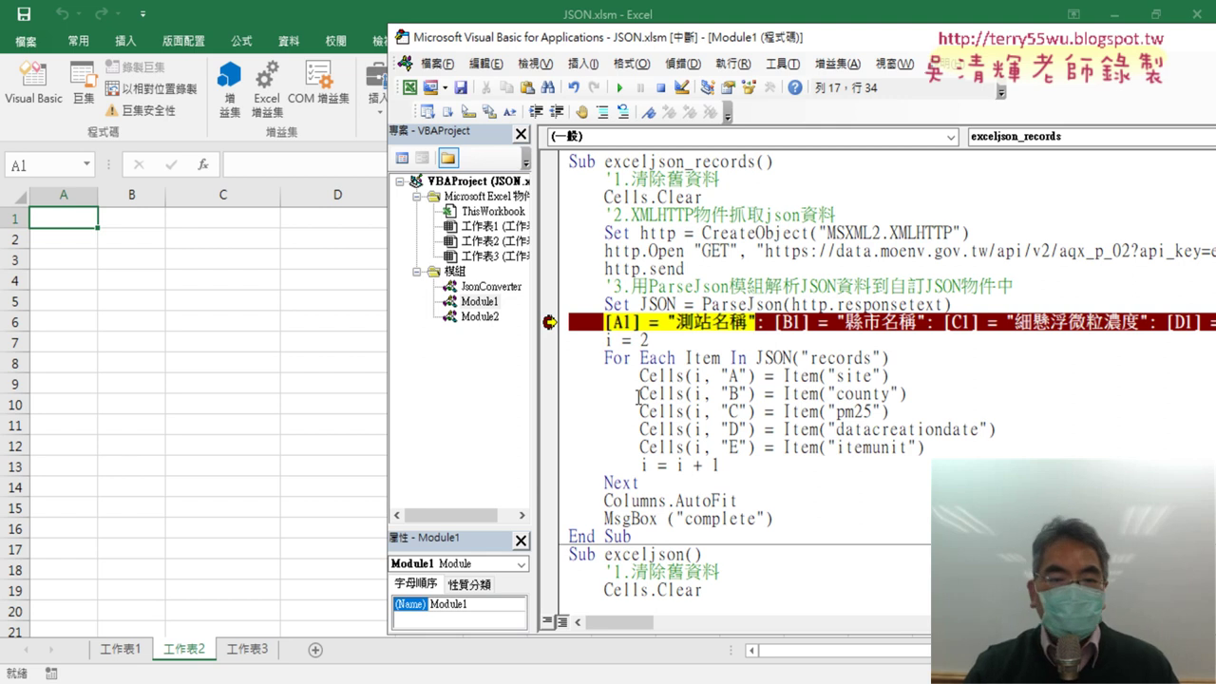
click(620, 87)
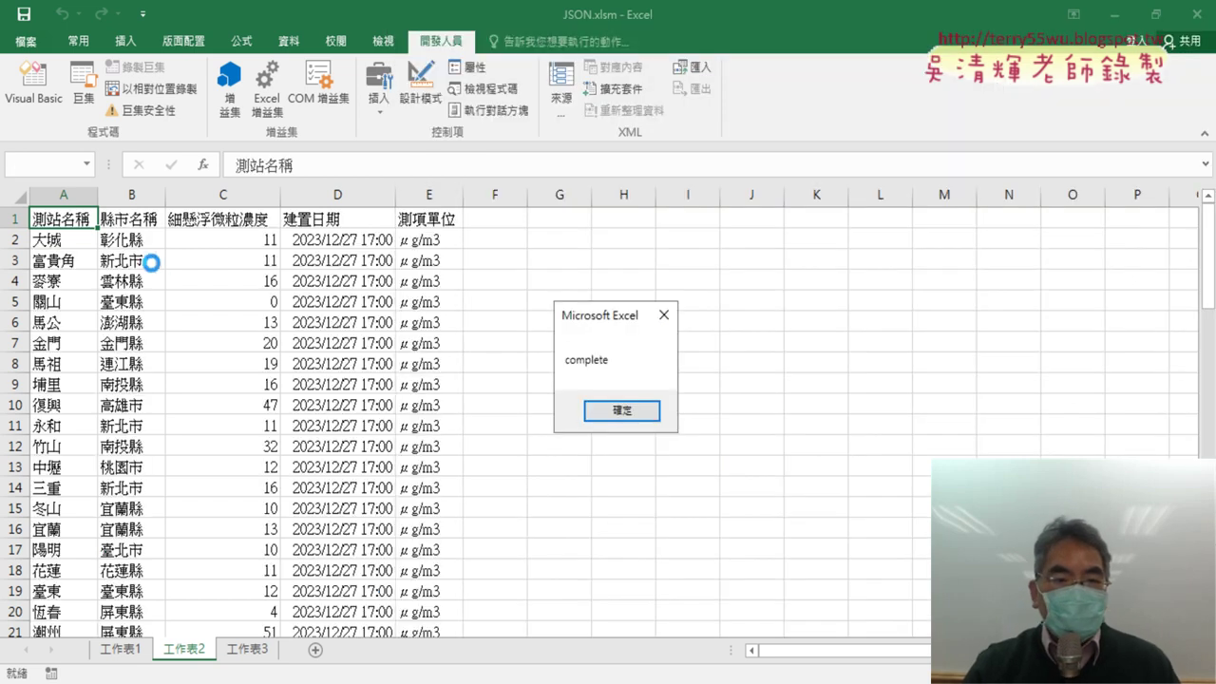
click(650, 420)
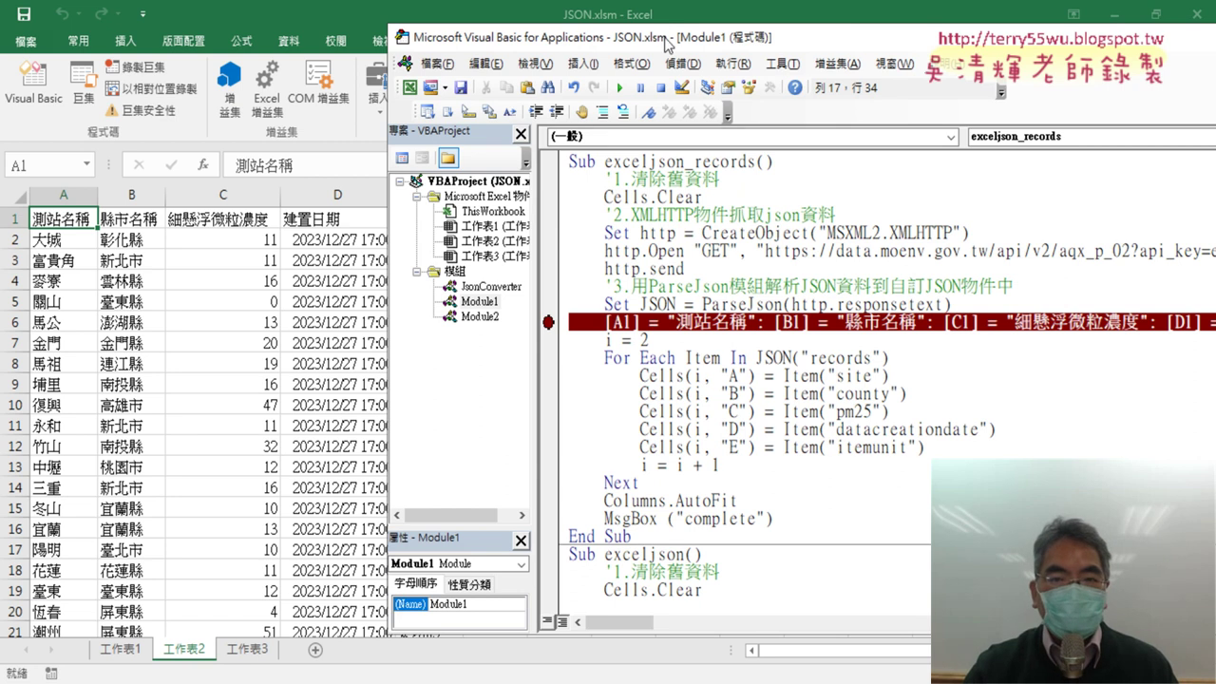
drag(667, 45, 806, 44)
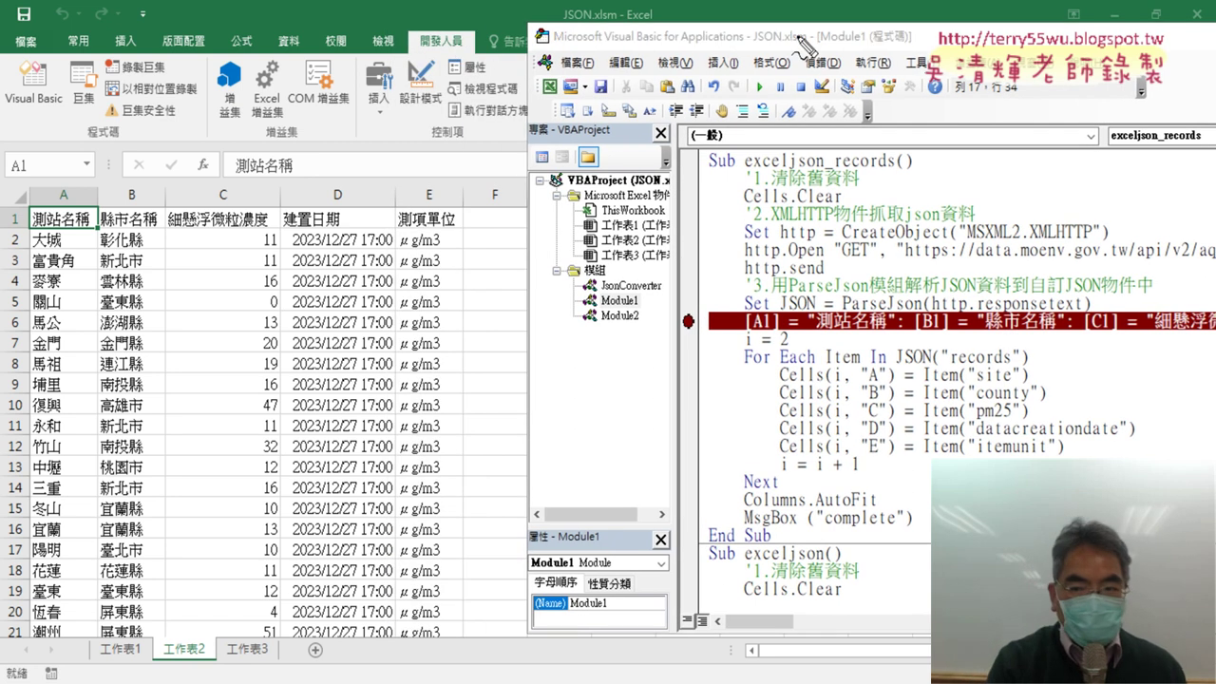
drag(738, 331, 803, 332)
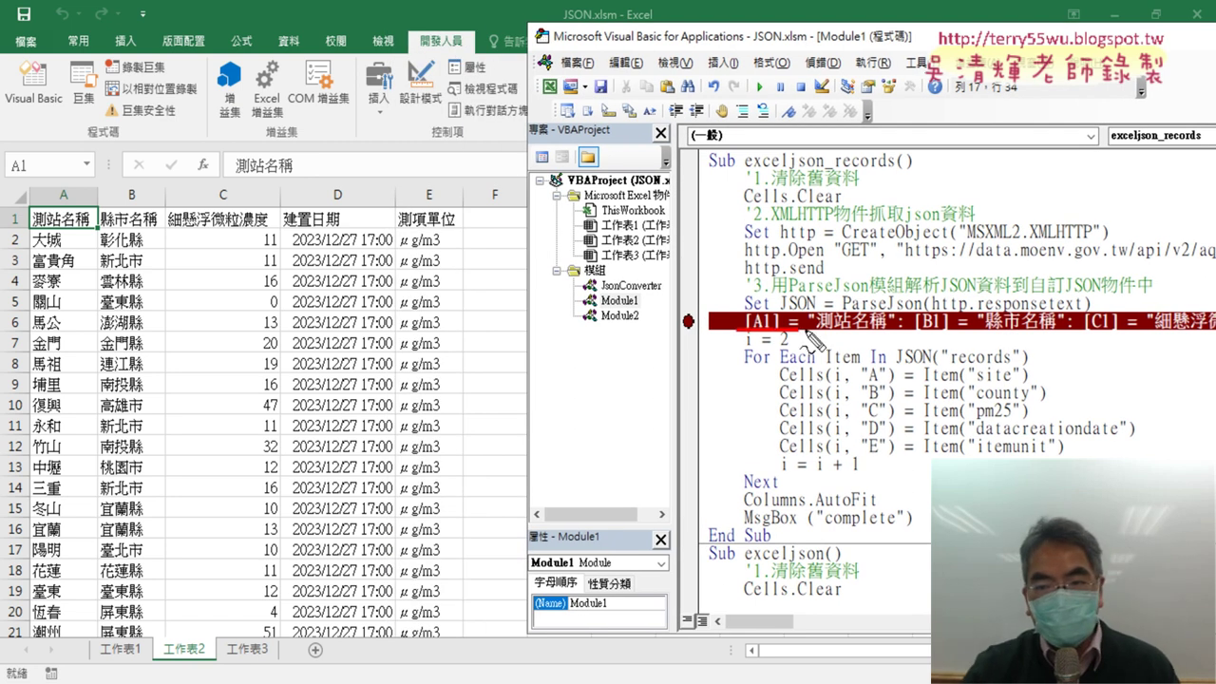
mouse_move(734, 310)
mouse_down()
mouse_move(467, 207)
mouse_move(496, 221)
mouse_up()
drag(2, 224, 496, 224)
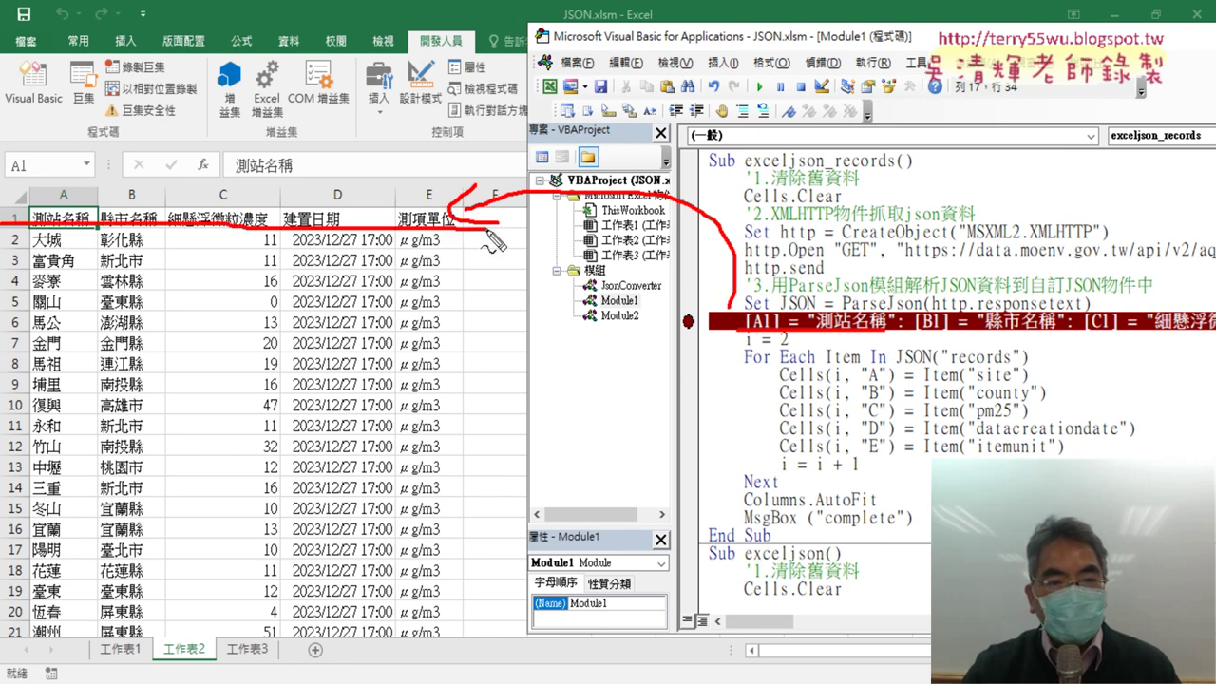
mouse_move(829, 493)
mouse_down()
mouse_move(729, 495)
mouse_move(1174, 456)
mouse_up()
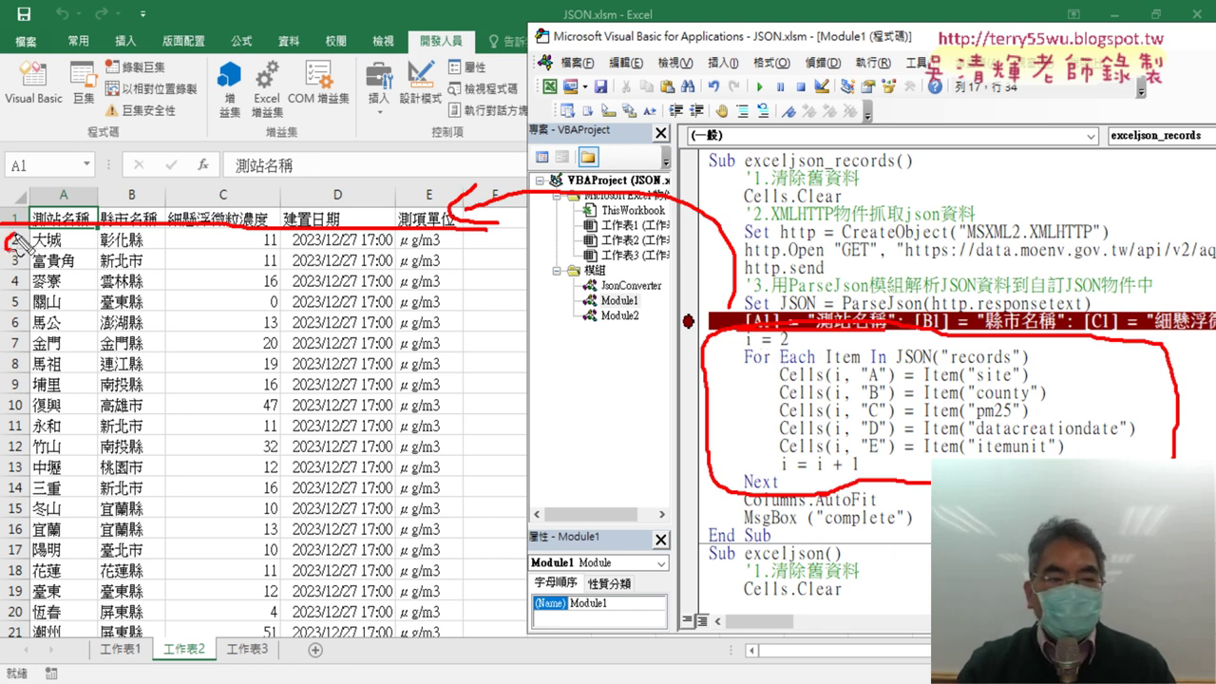
drag(17, 237, 13, 248)
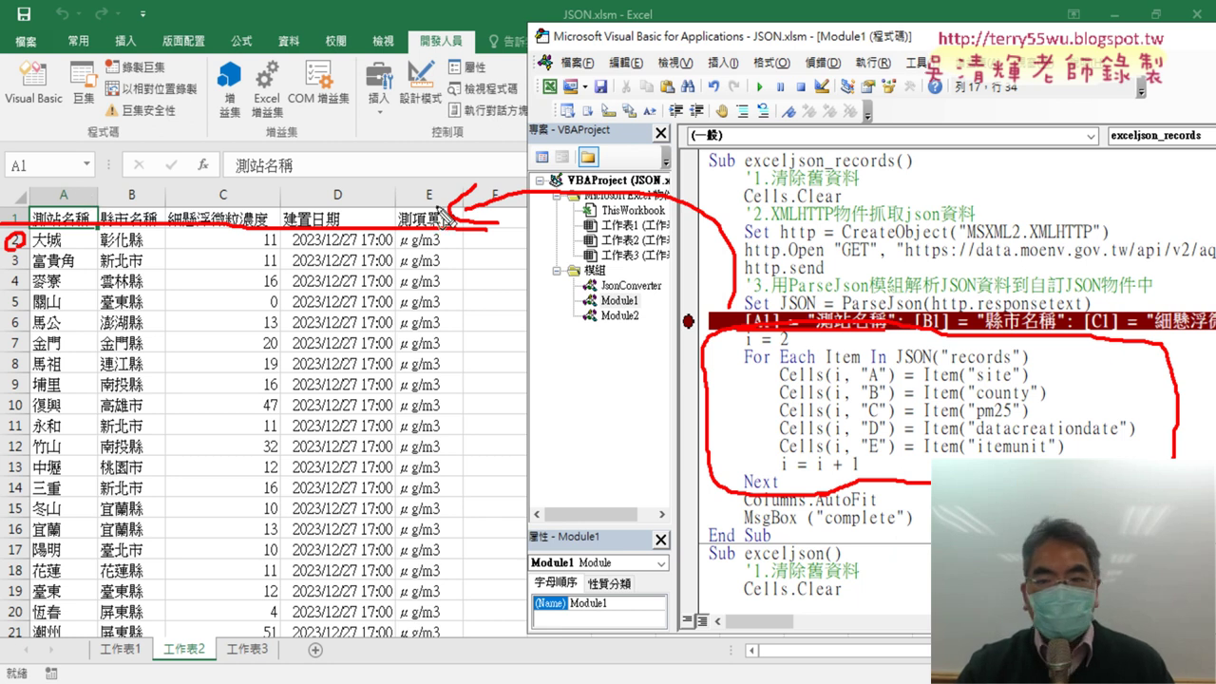
mouse_move(978, 380)
mouse_down()
mouse_move(1013, 378)
mouse_move(1005, 438)
mouse_move(1026, 438)
mouse_up()
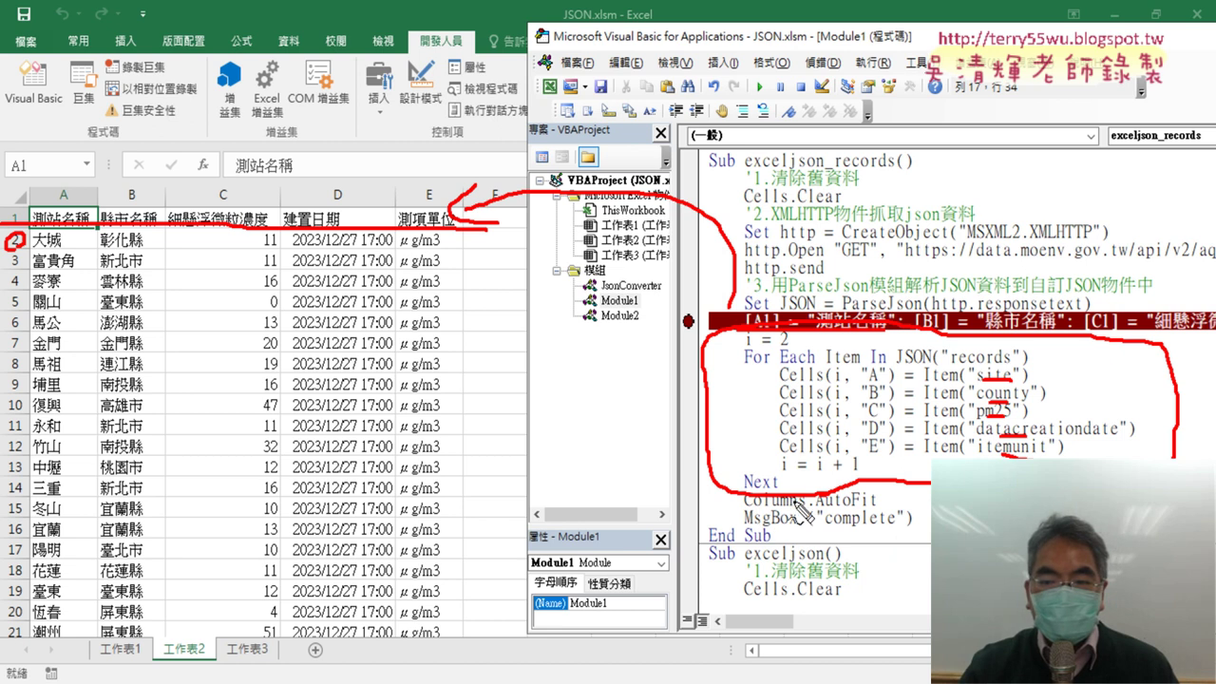
drag(815, 513, 874, 513)
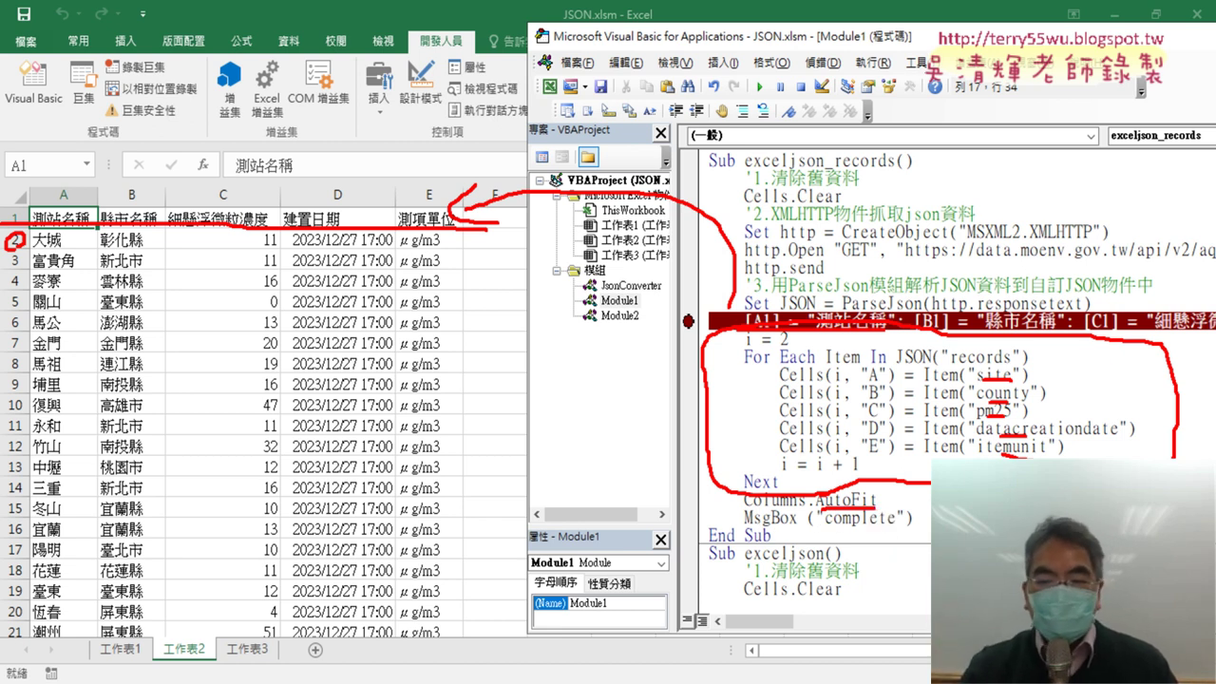
drag(825, 525, 893, 525)
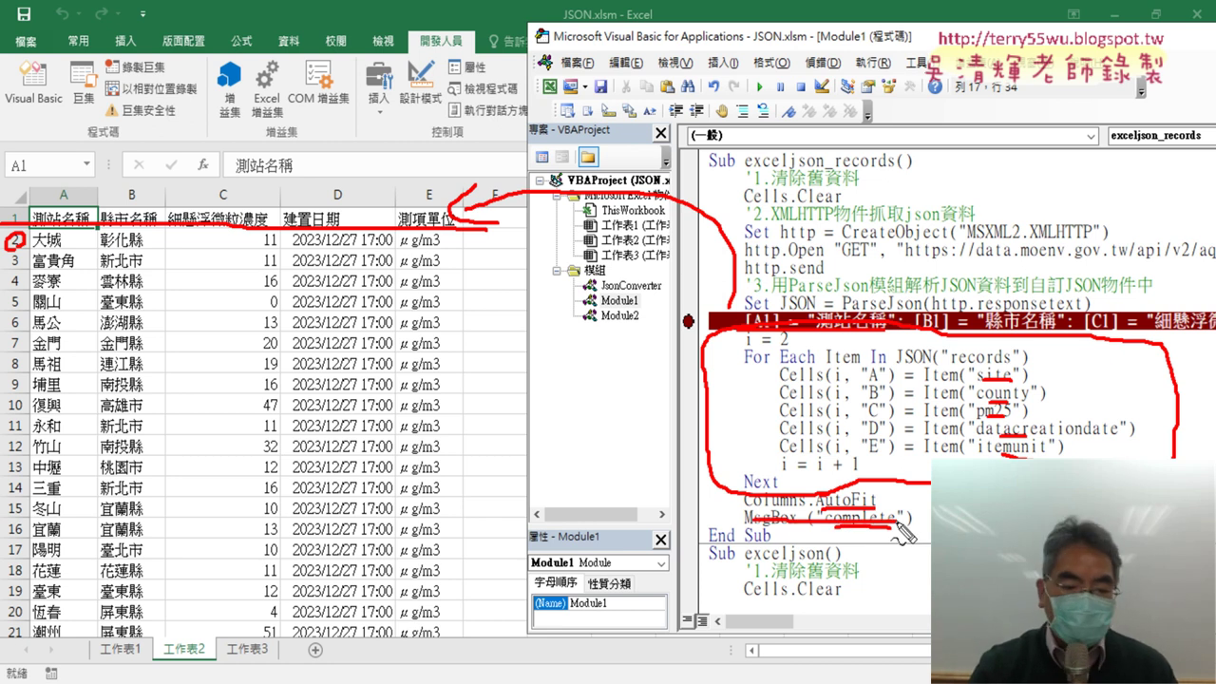
Step: Move the VBA editor left over the sheet and widen it, then return to the Google Docs handout
key(Escape)
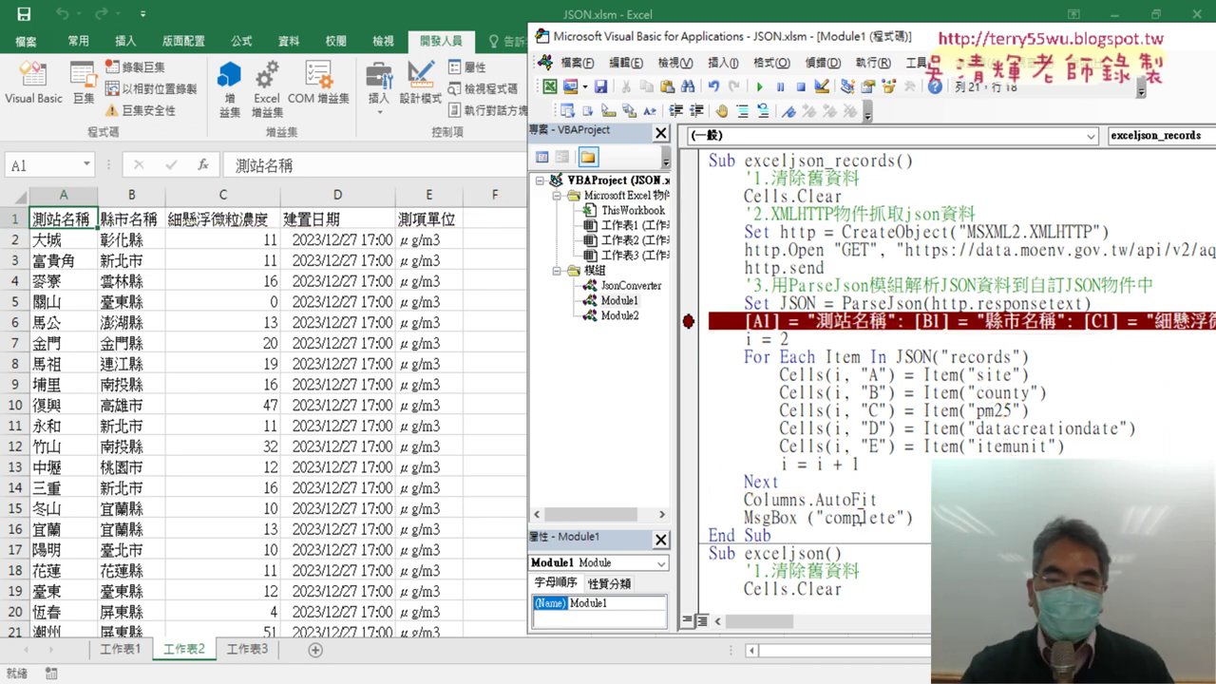
drag(861, 517, 852, 518)
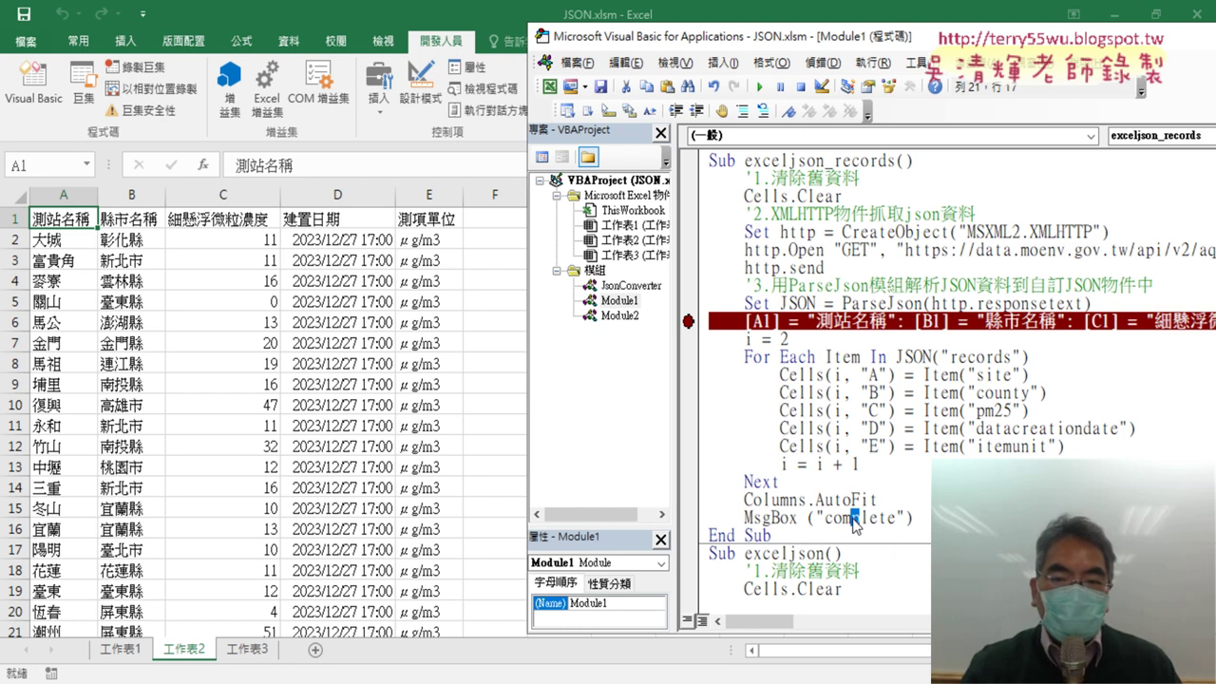
drag(898, 38, 486, 38)
click(699, 351)
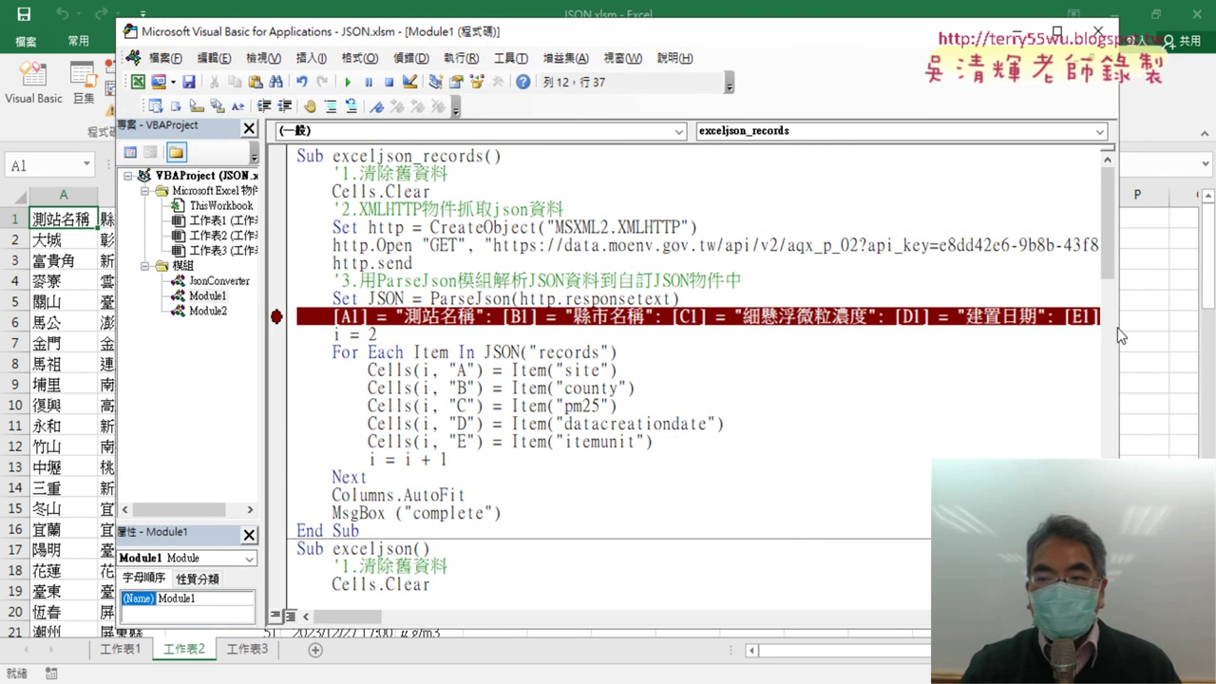
drag(1123, 326, 1215, 326)
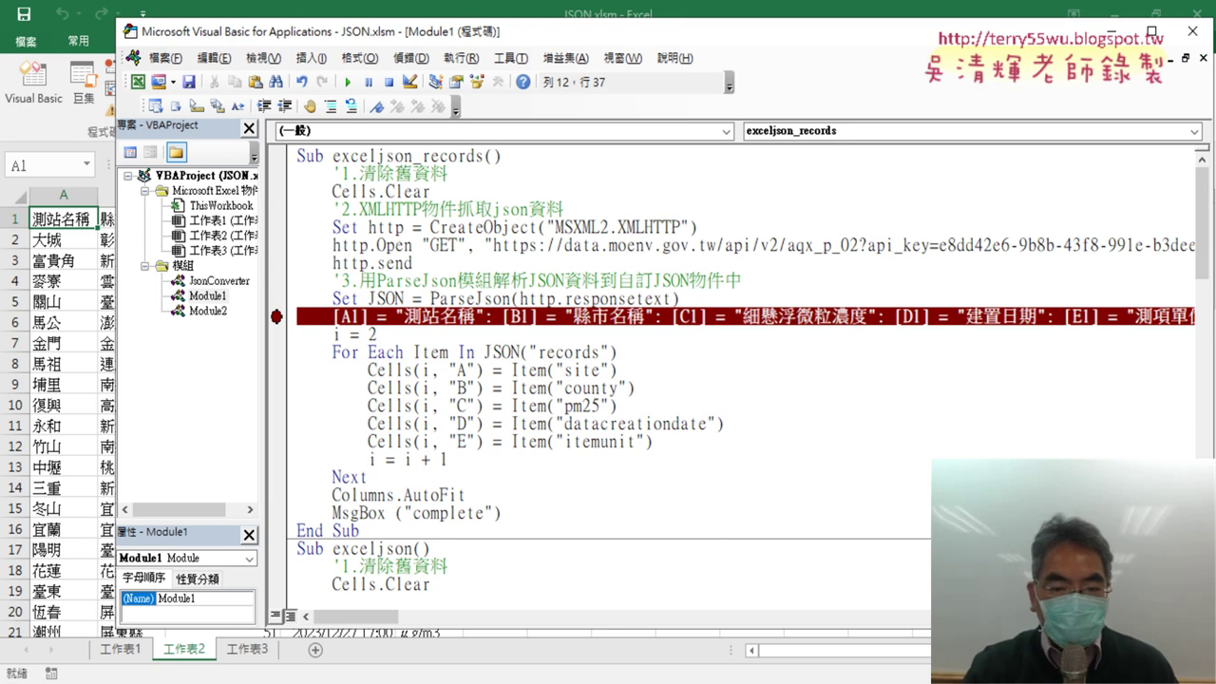
key(alt+Tab)
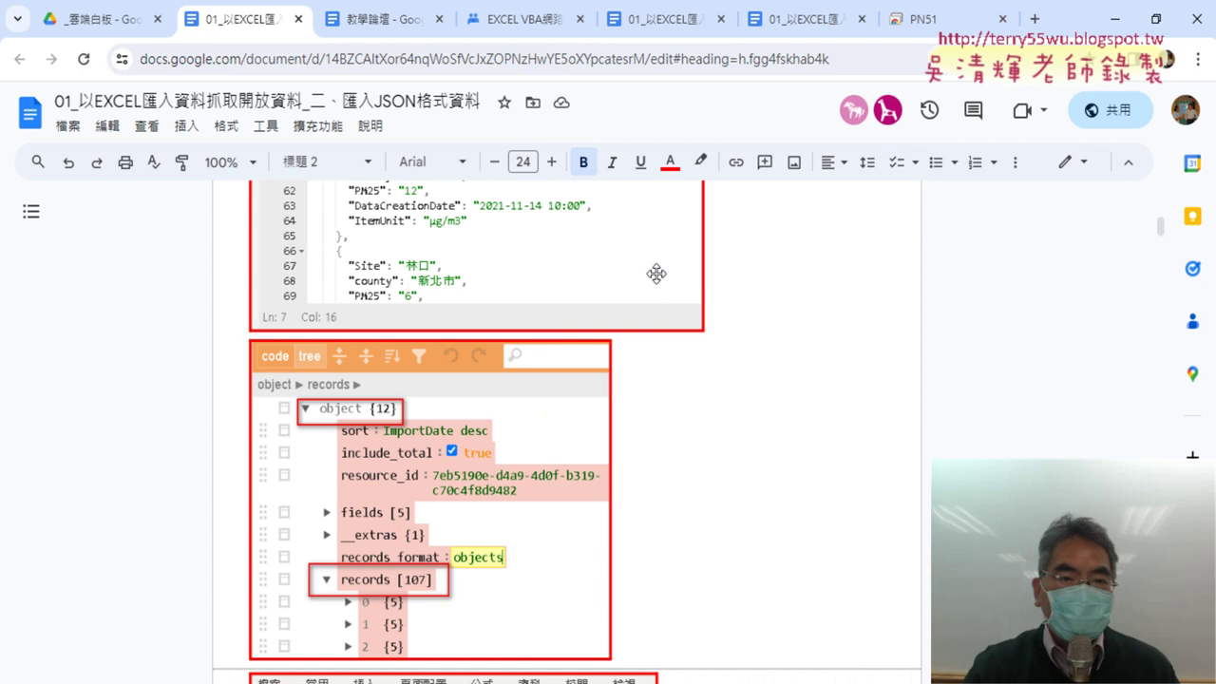
Step: Scroll the handout down to the PM2.5 example section
scroll(646, 250, up, 5)
scroll(646, 250, up, 10)
scroll(646, 250, up, 10)
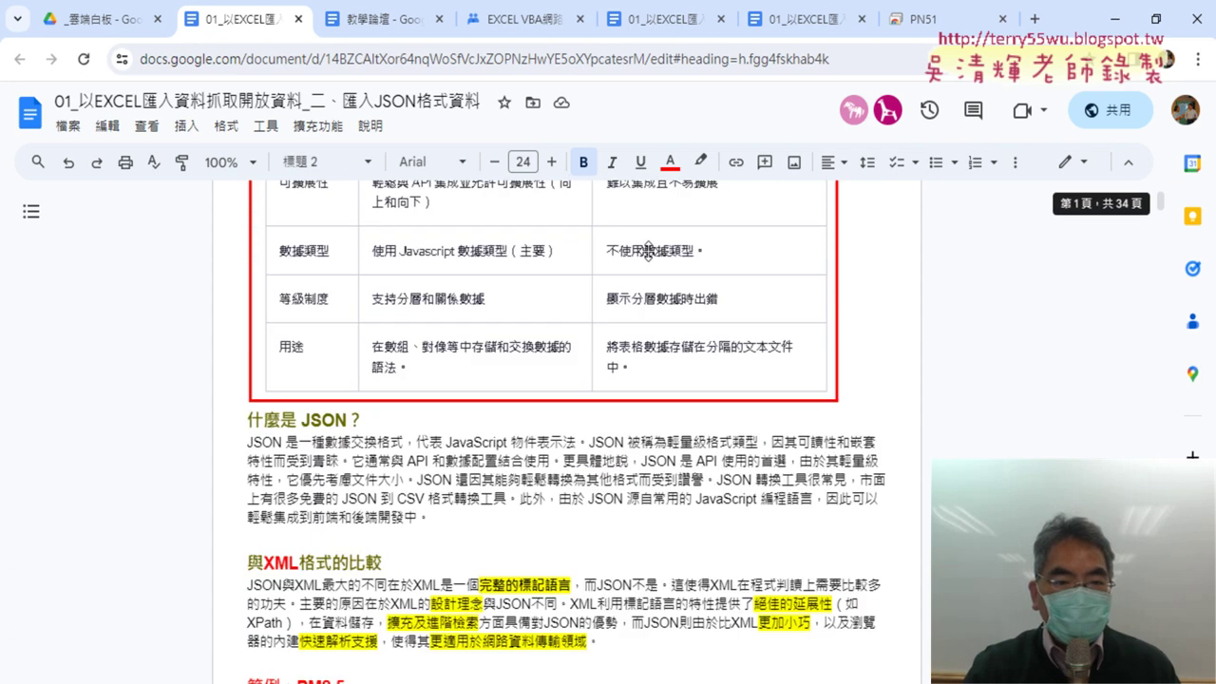
scroll(650, 252, up, 10)
scroll(650, 249, down, 2)
scroll(651, 249, down, 10)
scroll(650, 248, down, 10)
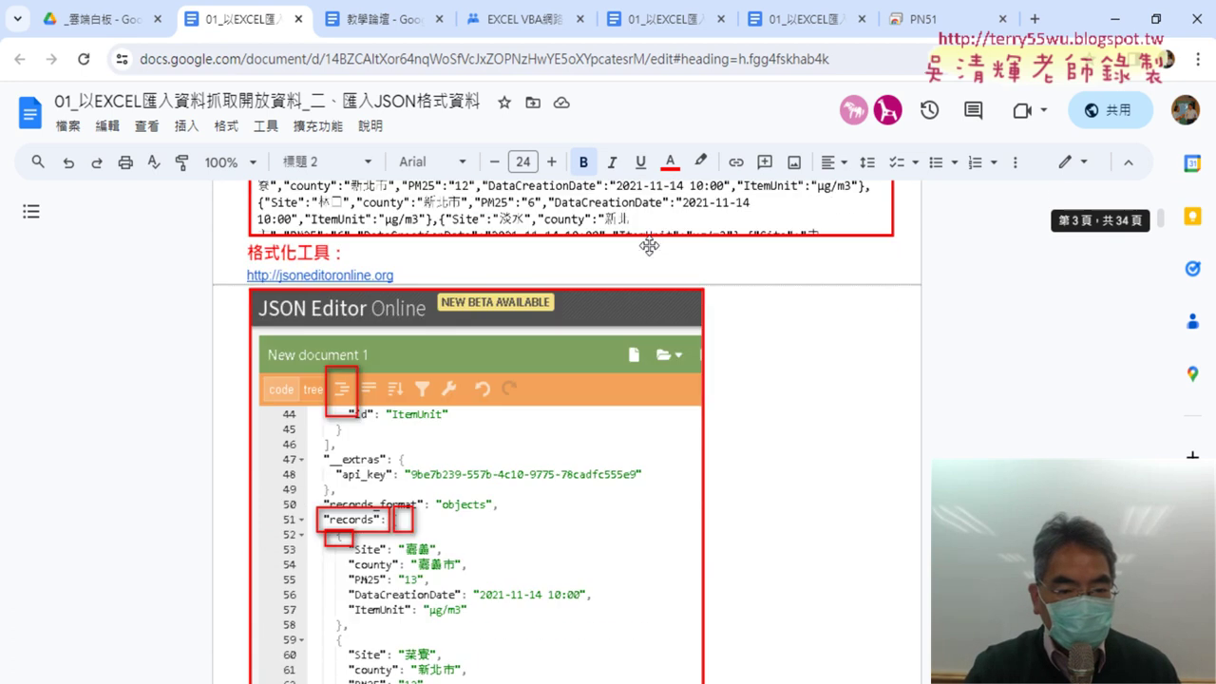
scroll(651, 246, down, 5)
scroll(650, 246, down, 10)
scroll(651, 246, down, 10)
scroll(651, 245, down, 10)
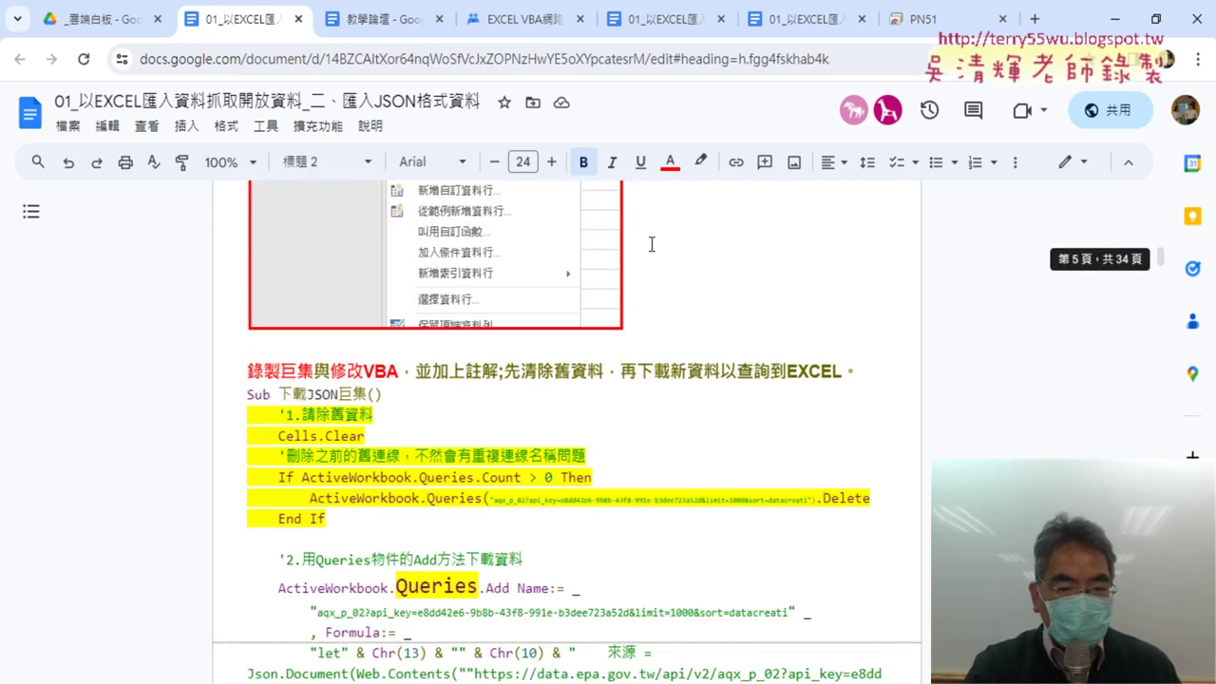
scroll(652, 244, down, 5)
scroll(652, 244, down, 10)
scroll(652, 244, down, 10)
scroll(652, 244, down, 10)
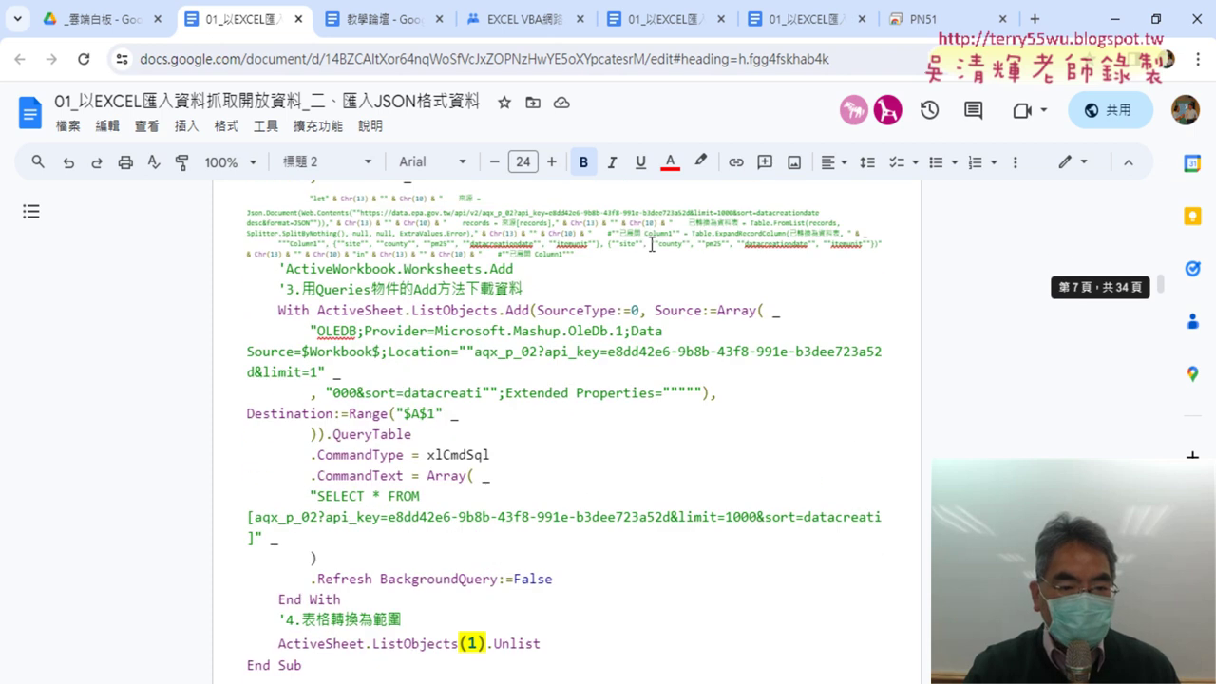
scroll(651, 244, down, 10)
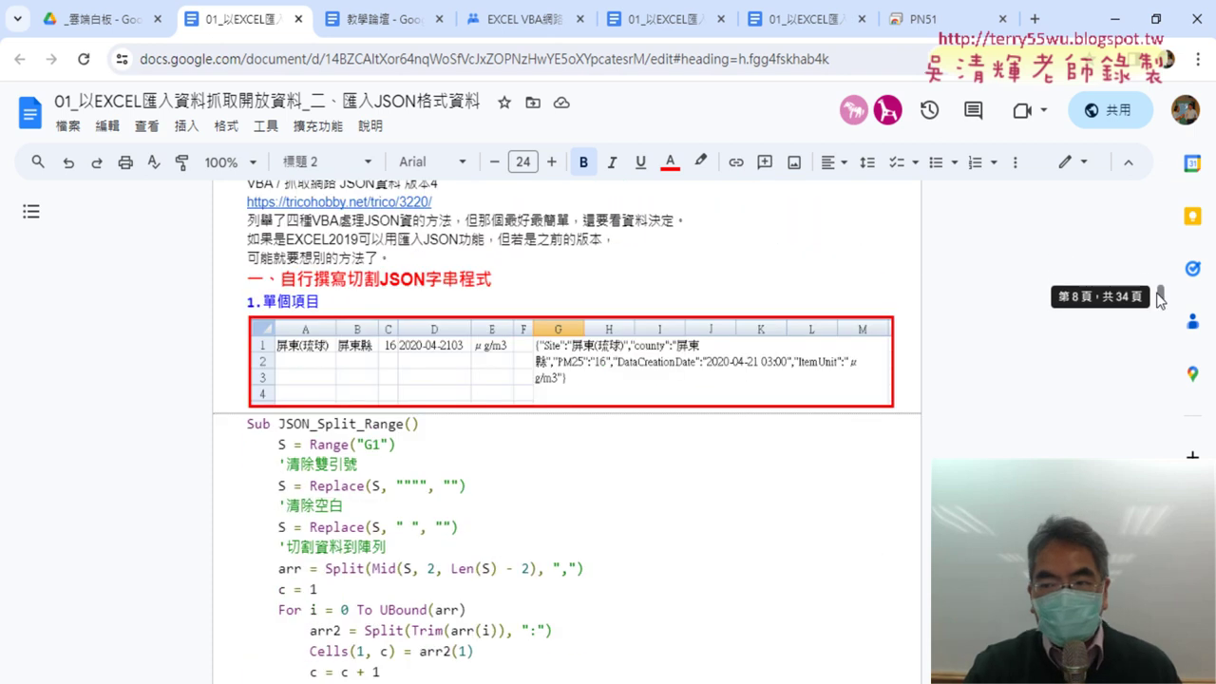
Step: Open the data.gov.tw/dataset/34827 PM2.5 link in a new tab from its link popup
drag(1160, 297, 1178, 195)
scroll(694, 202, up, 3)
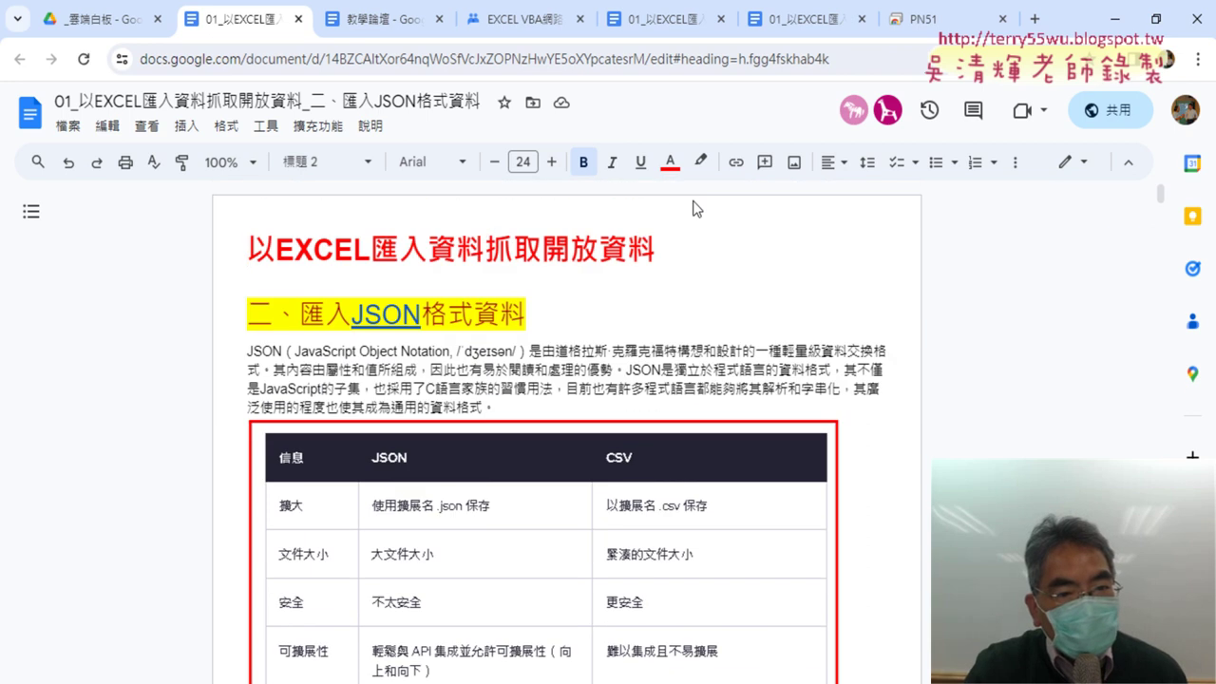
scroll(694, 202, down, 5)
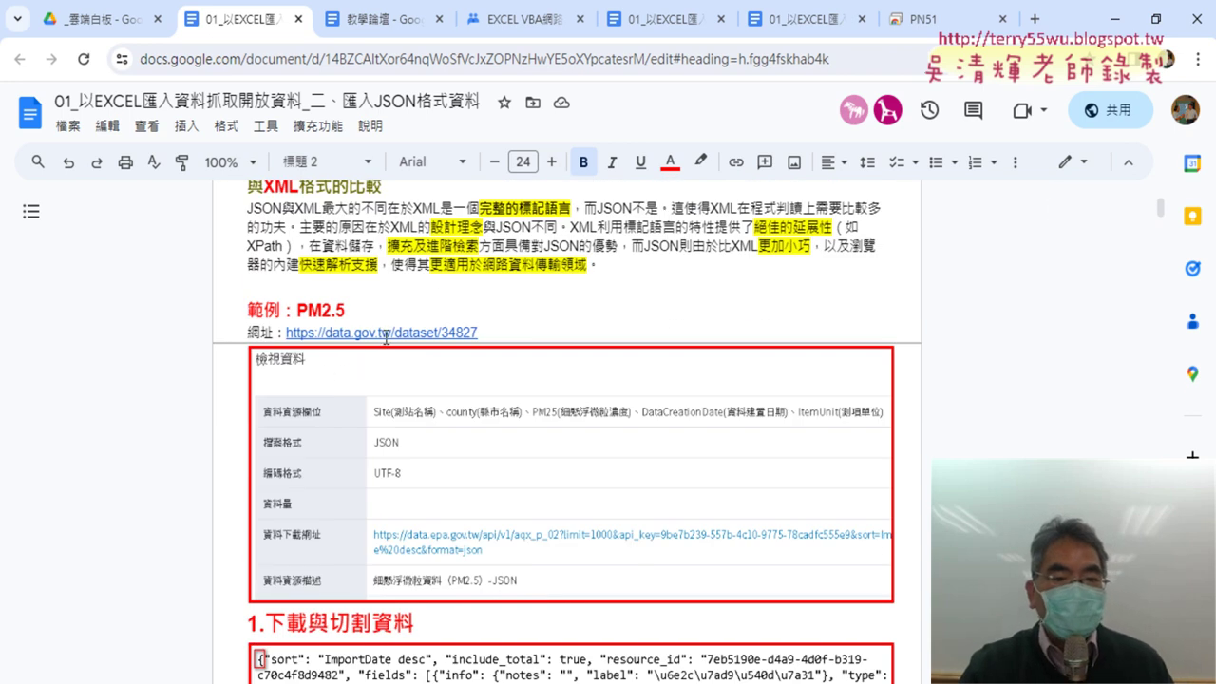
click(383, 333)
click(383, 361)
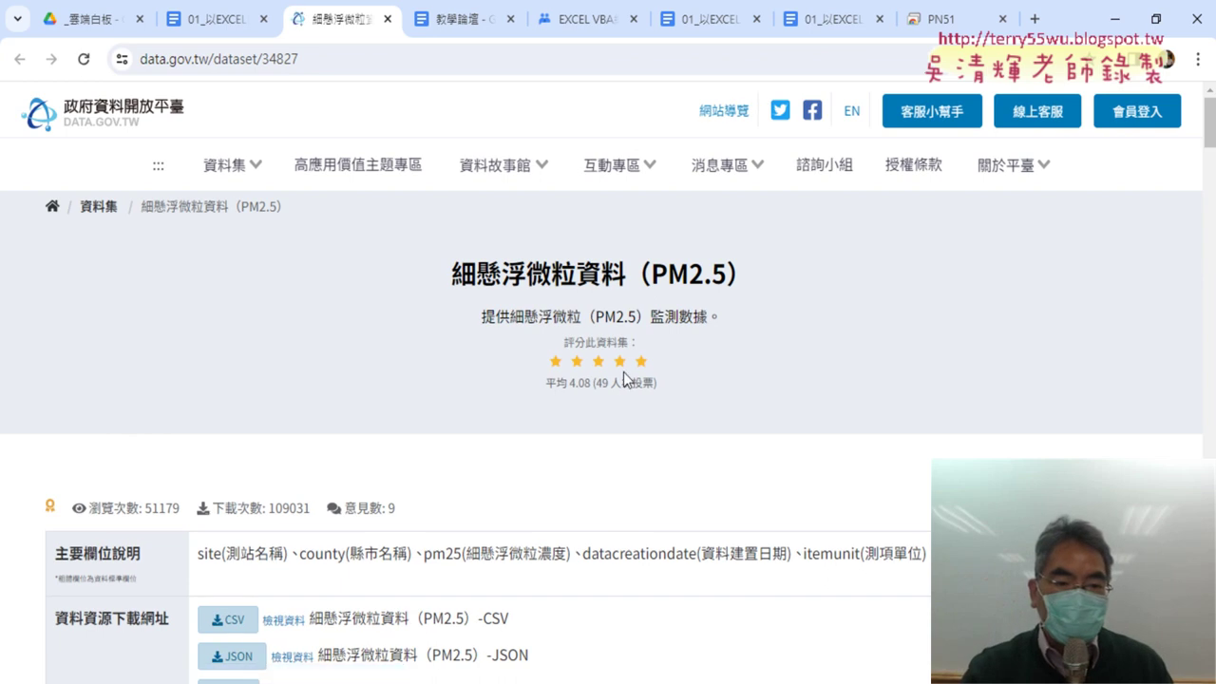
Step: Note the PM2.5 XML download, then open 應回收廢棄物回收業者資料 from the 相關資料集 list
scroll(686, 370, down, 2)
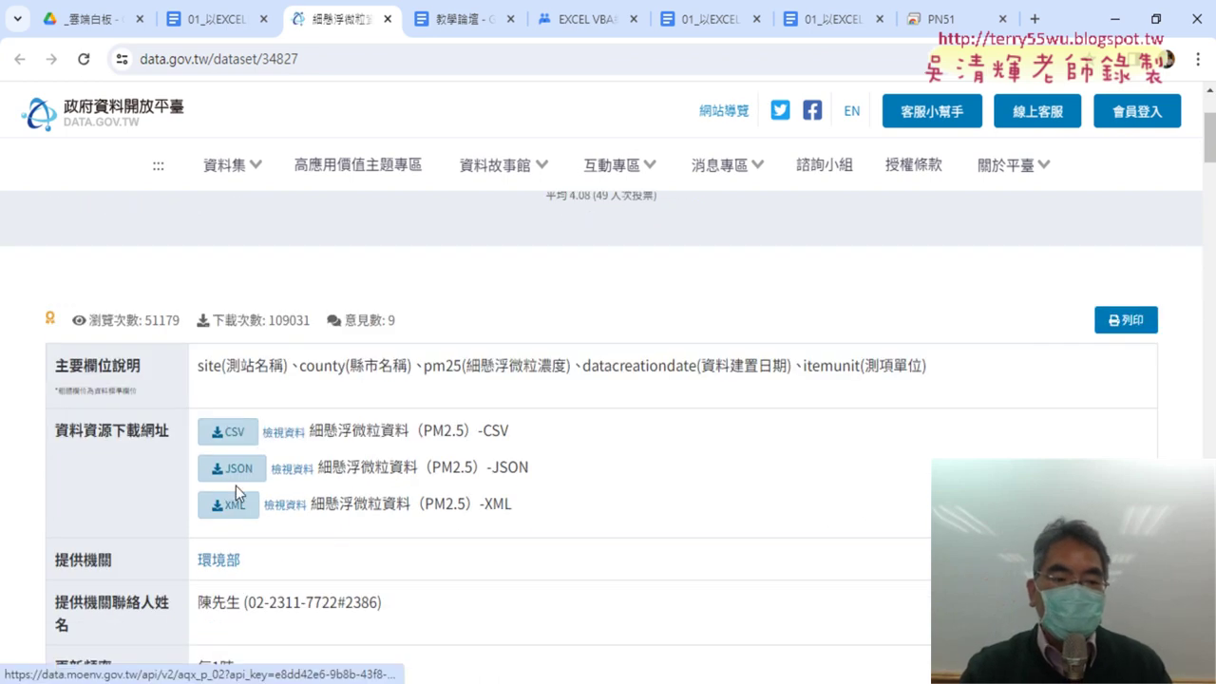
drag(513, 504, 412, 504)
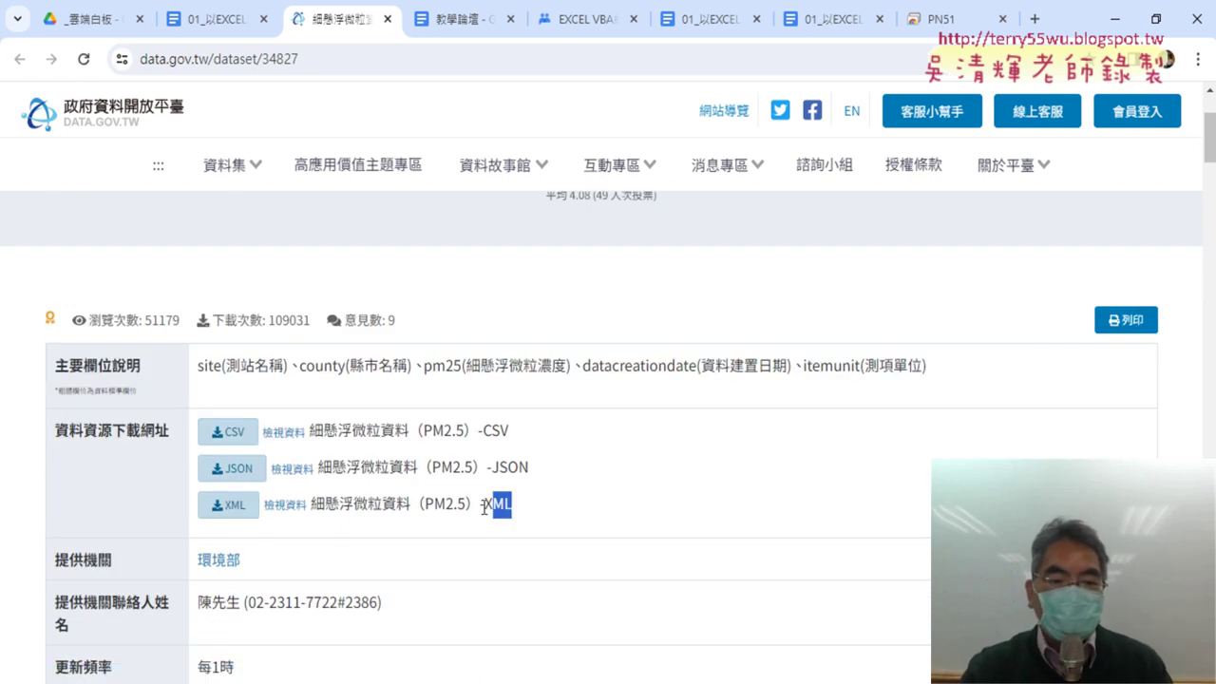
click(570, 463)
scroll(731, 459, down, 5)
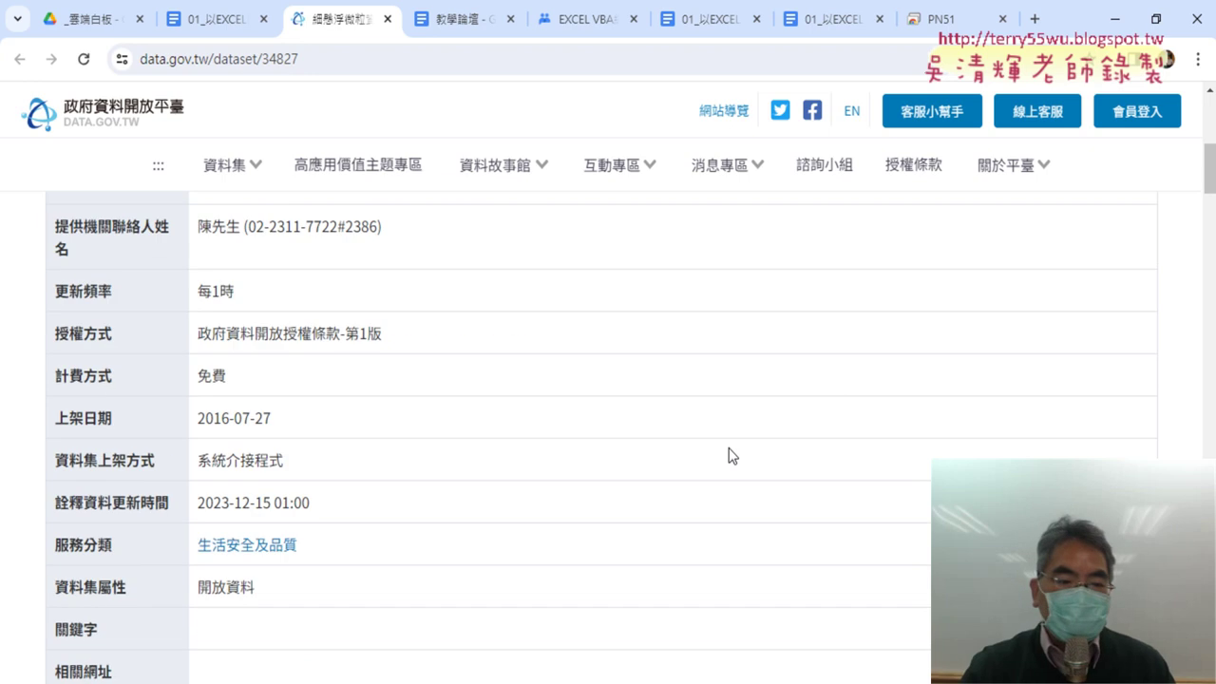
scroll(727, 453, down, 2)
scroll(727, 454, down, 4)
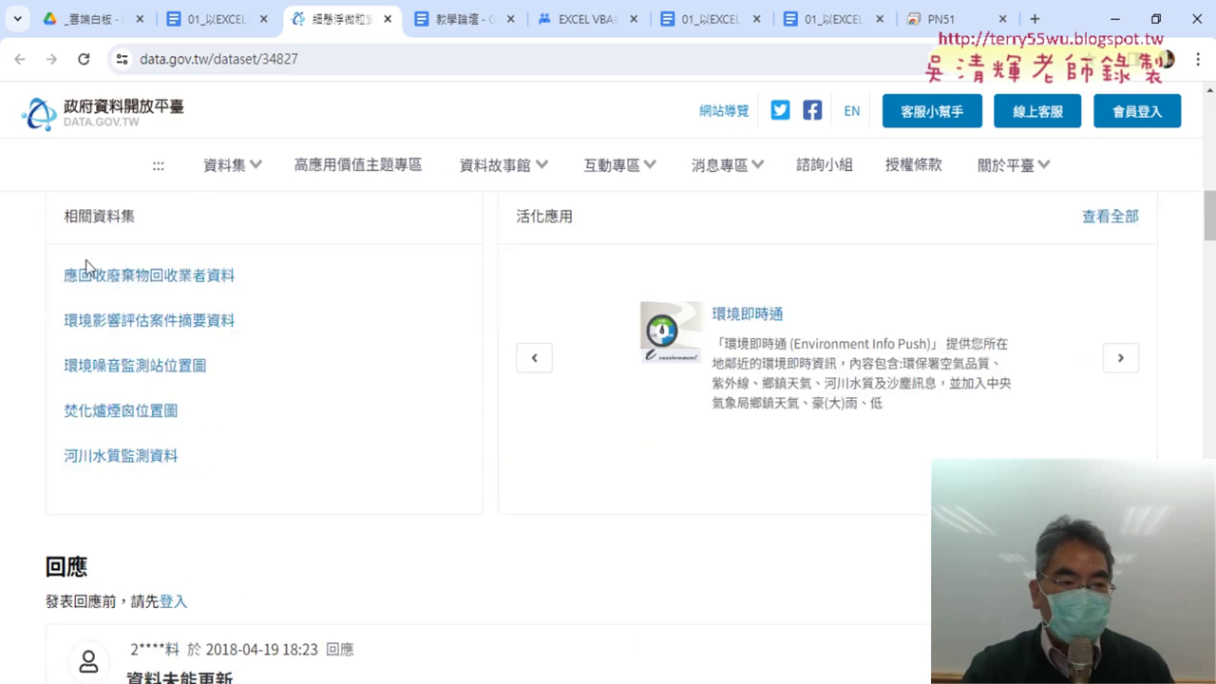
drag(63, 220, 187, 226)
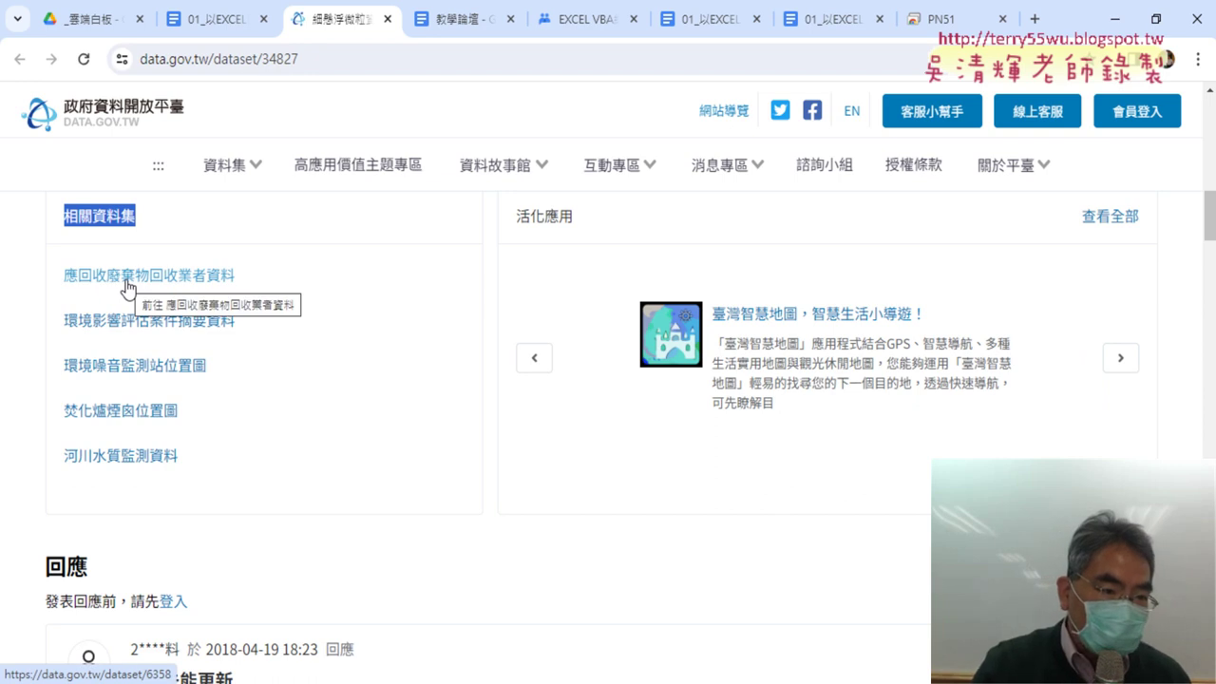
drag(54, 277, 245, 282)
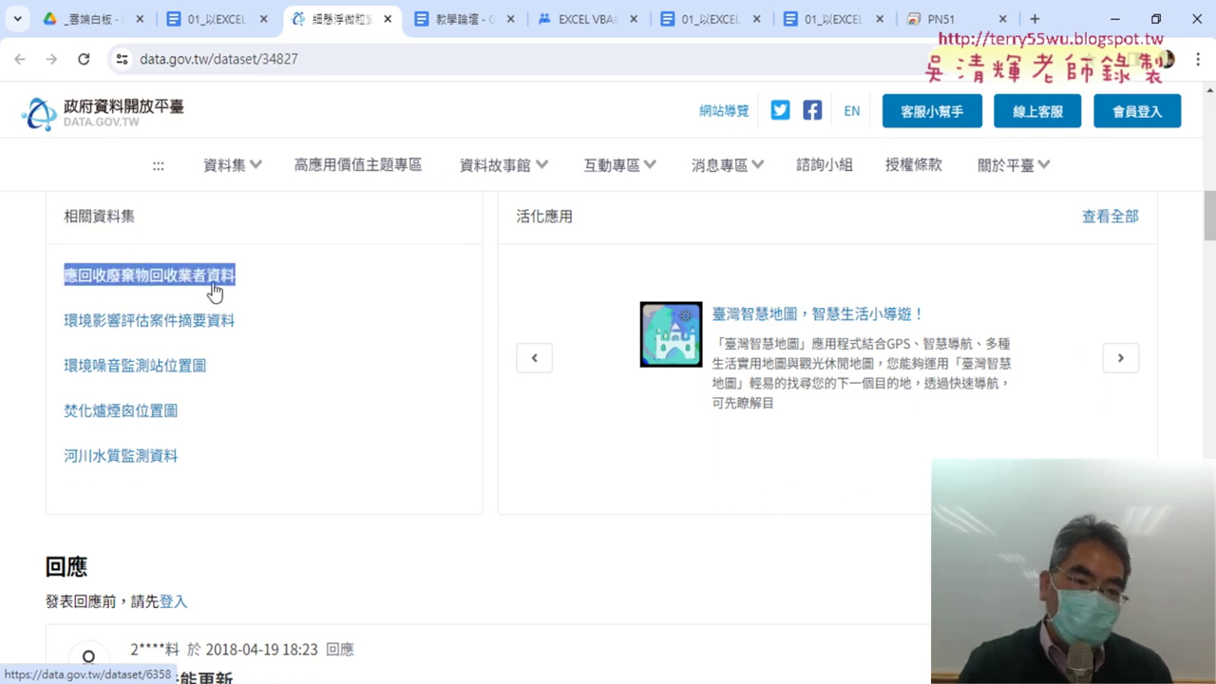
click(215, 285)
Step: Open the JSON resource's API URL in a new tab and look over its fields section
scroll(430, 304, down, 3)
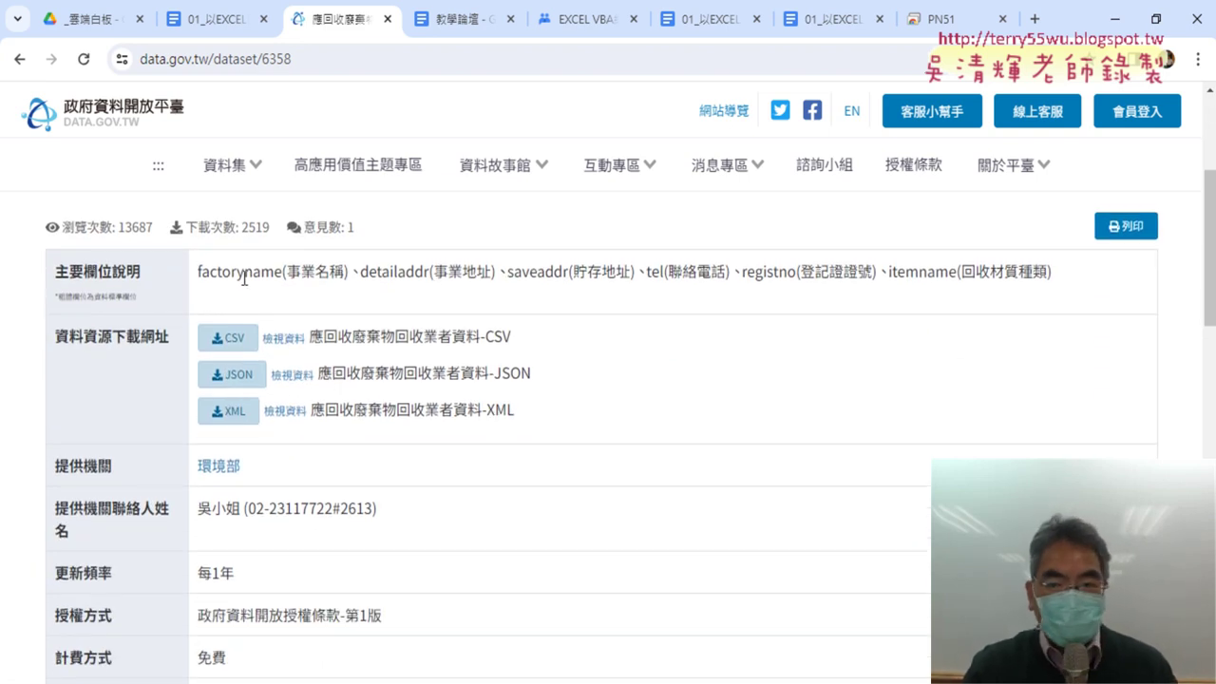
scroll(225, 274, up, 3)
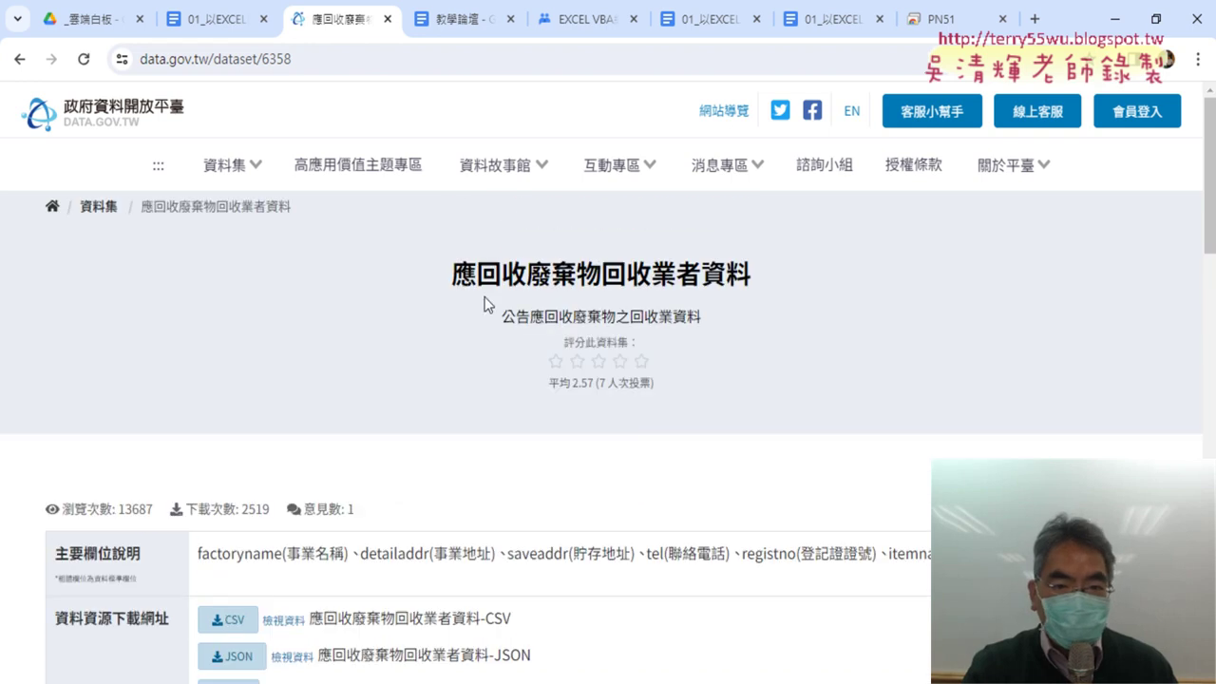
drag(452, 274, 765, 294)
scroll(765, 302, down, 1)
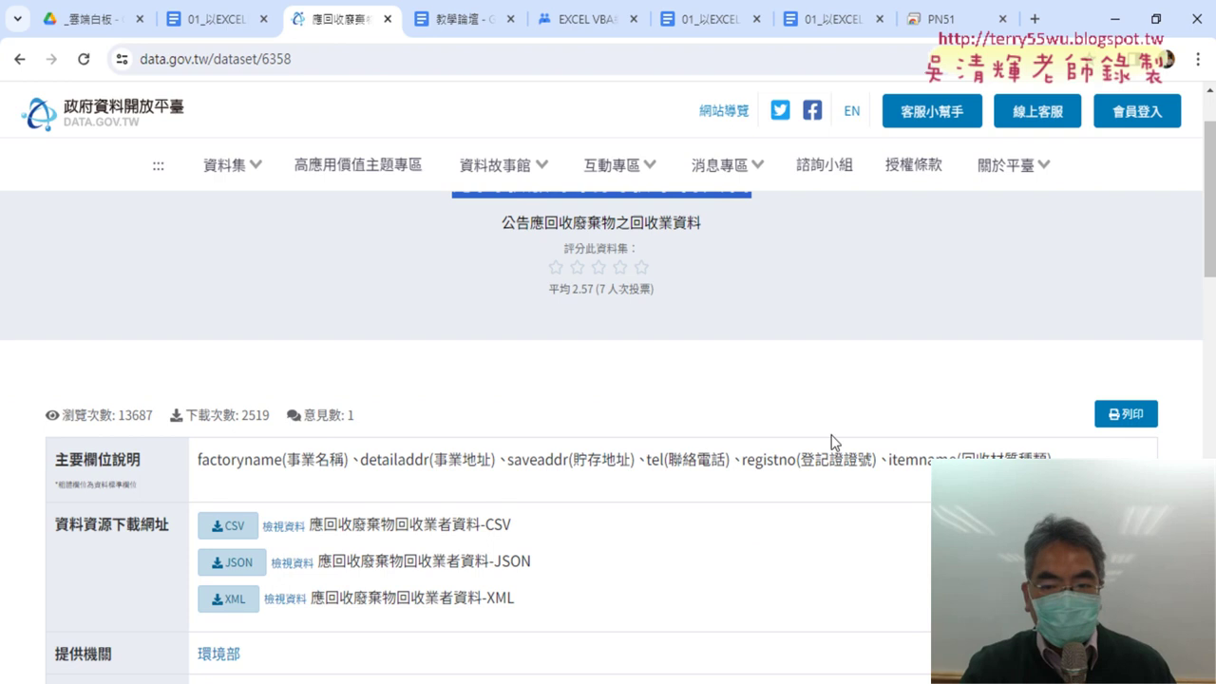
click(300, 563)
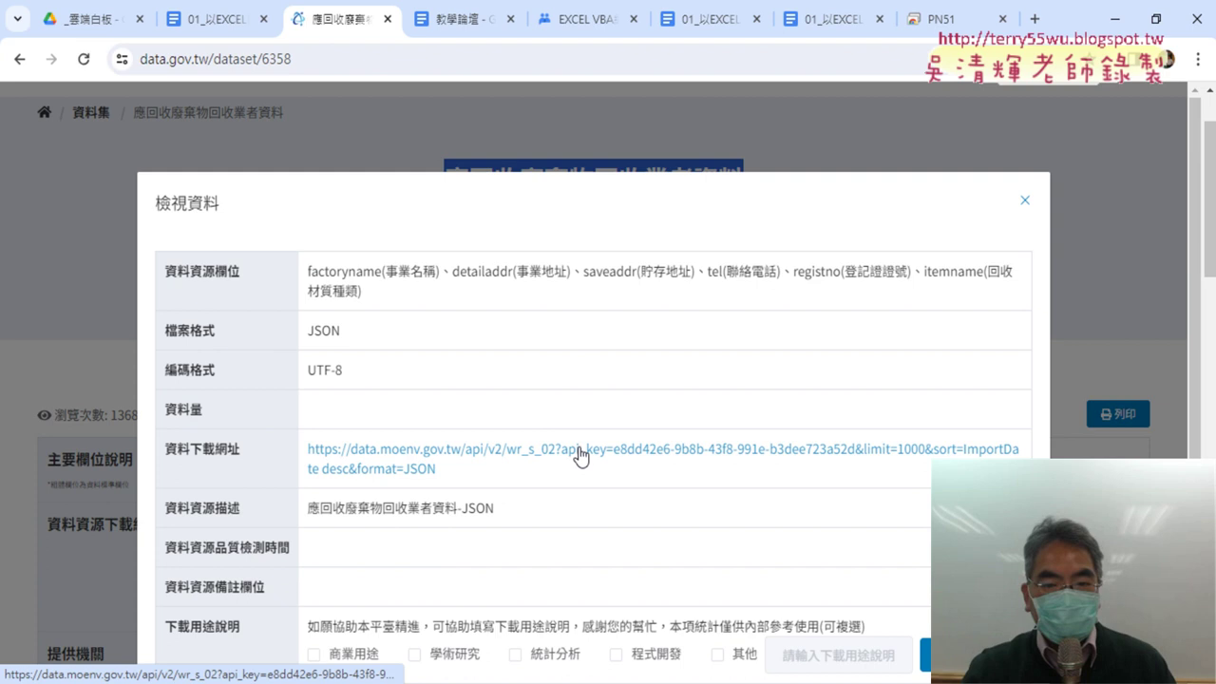
click(579, 454)
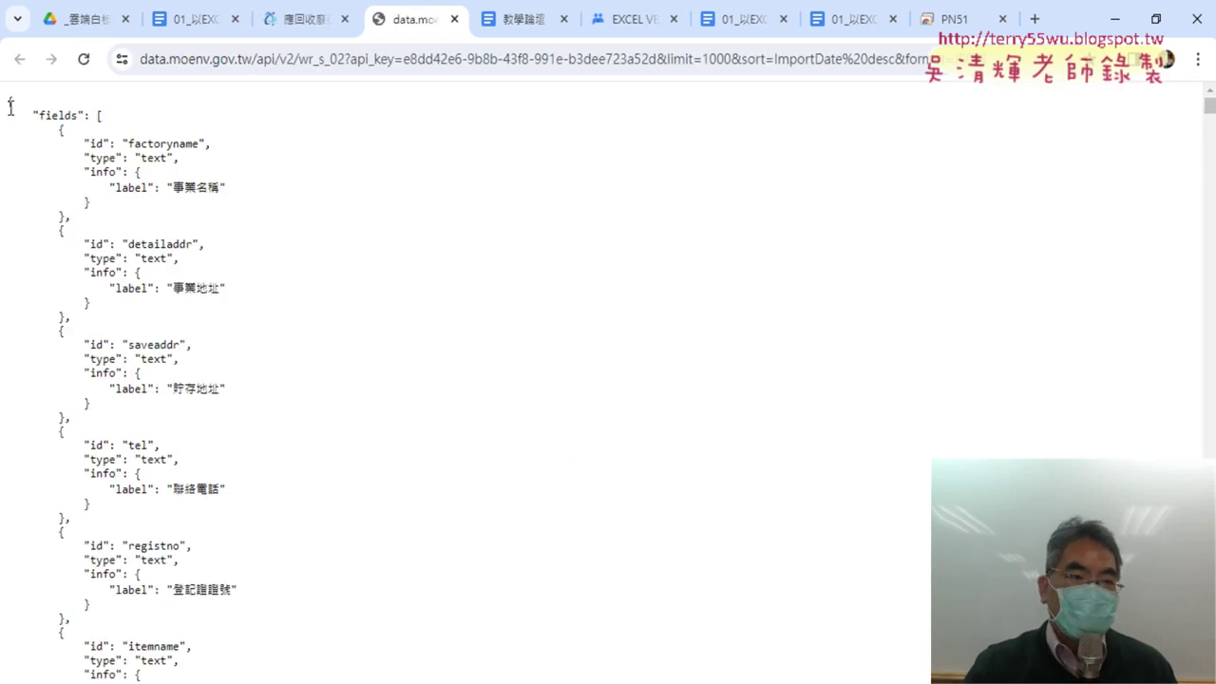
drag(26, 110, 176, 344)
click(290, 354)
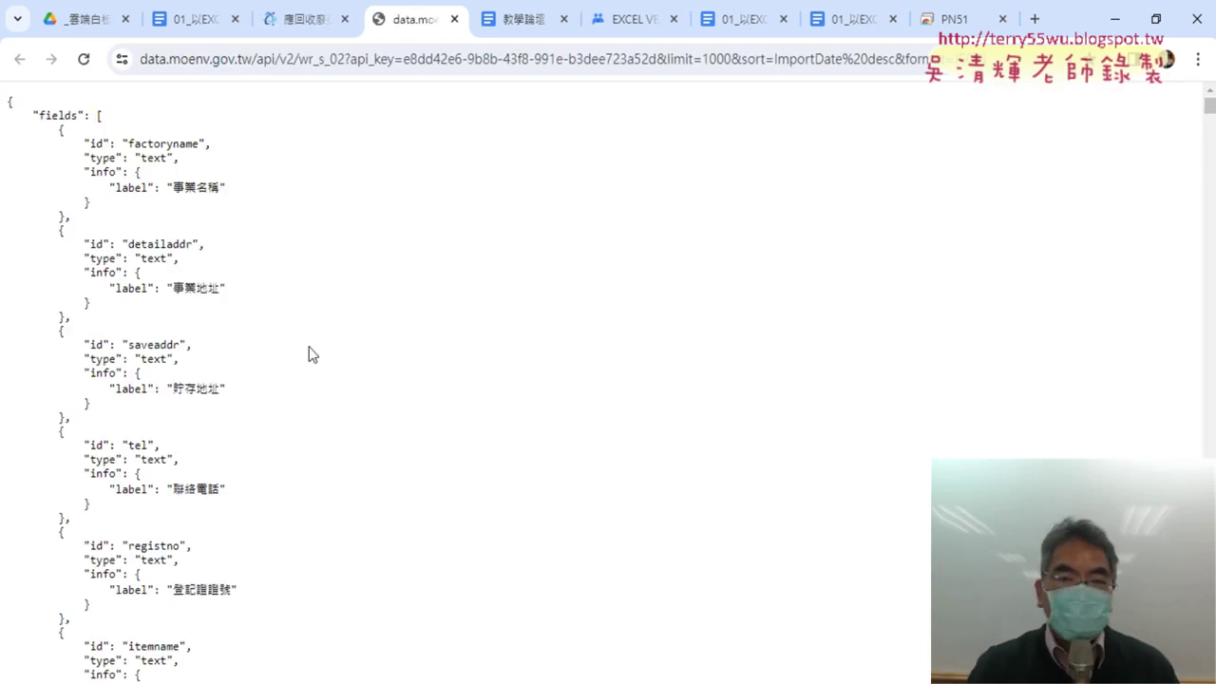
click(298, 19)
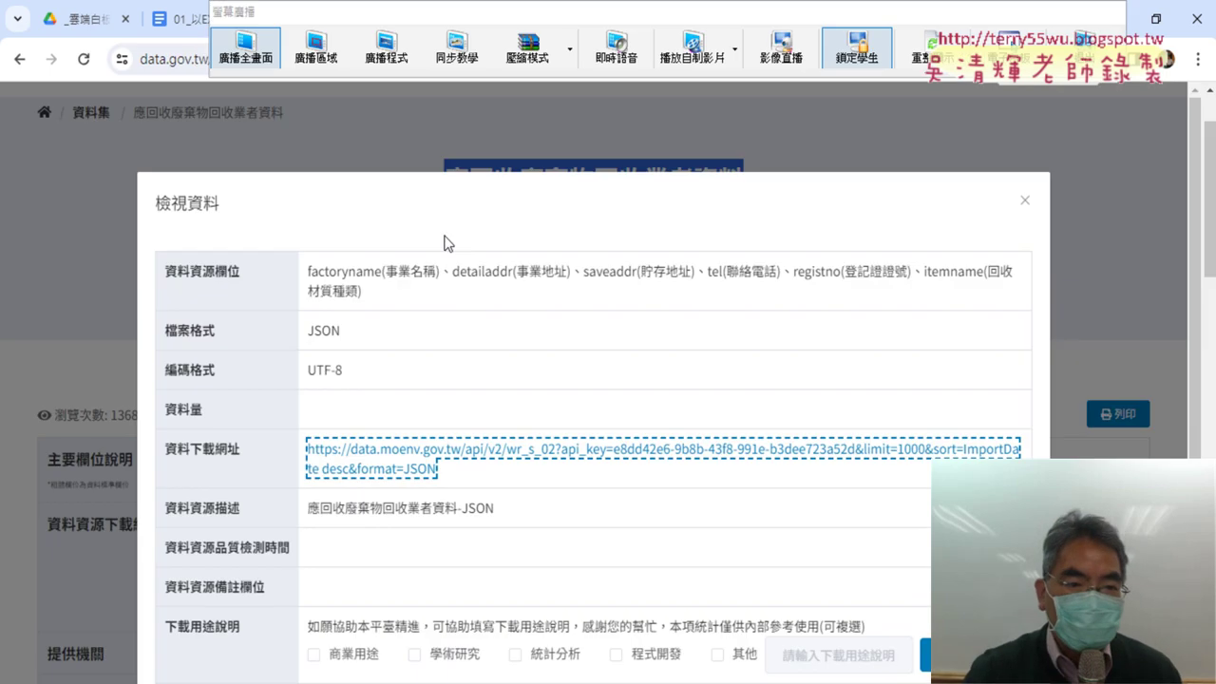
click(1025, 201)
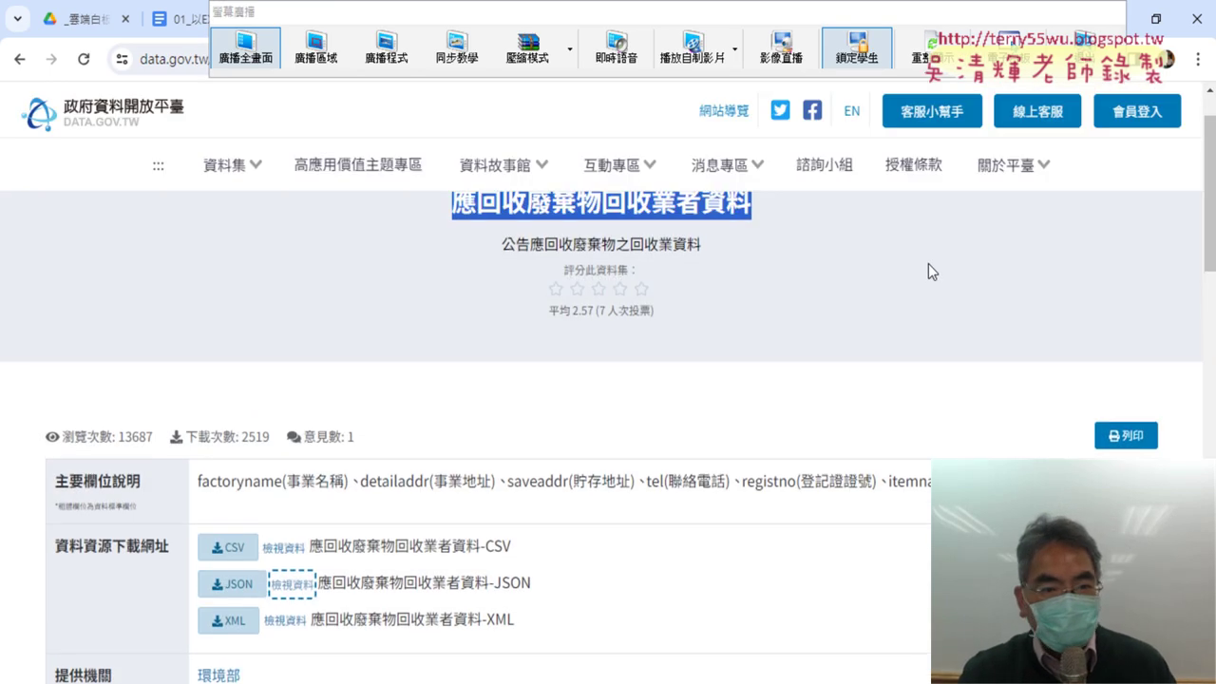
Step: Check the factoryname field on the dataset page and reopen the JSON data address
scroll(928, 271, up, 1)
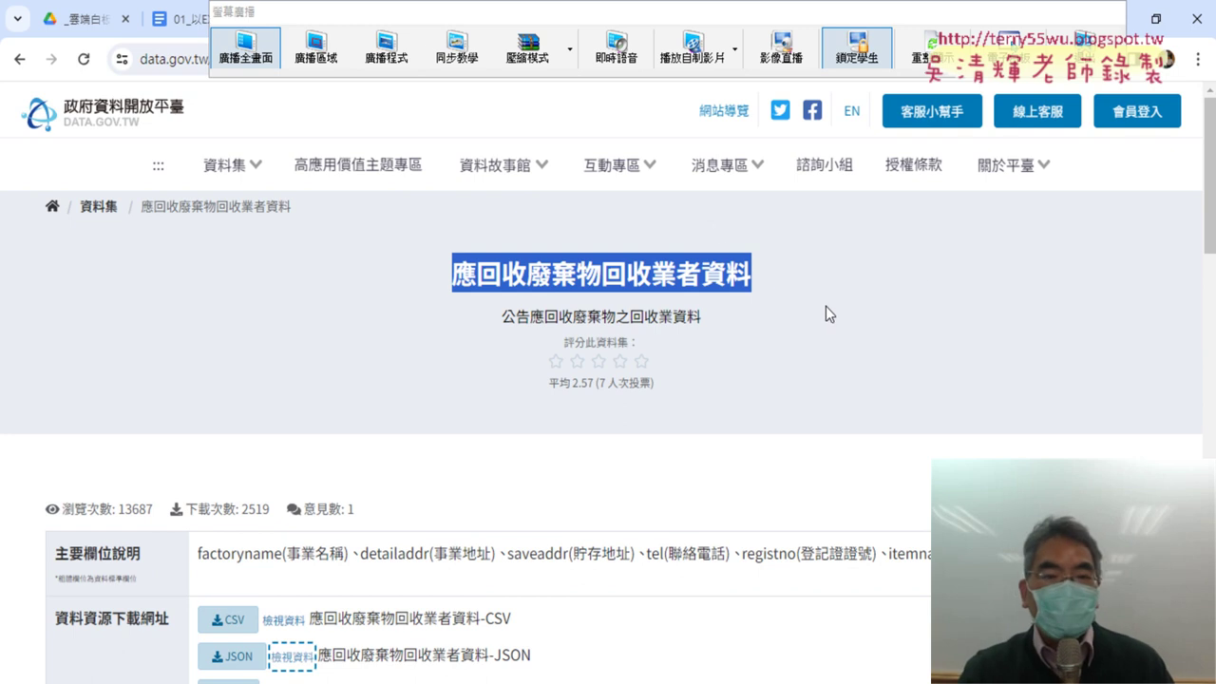
scroll(304, 391, down, 2)
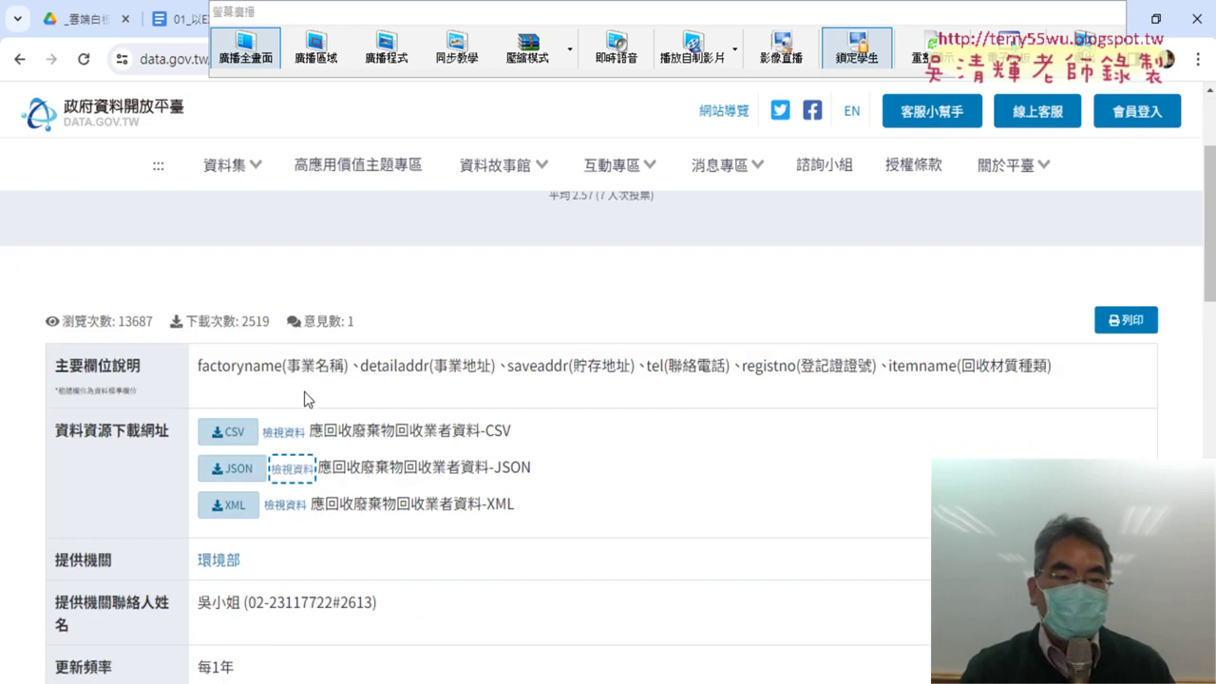
scroll(482, 346, up, 1)
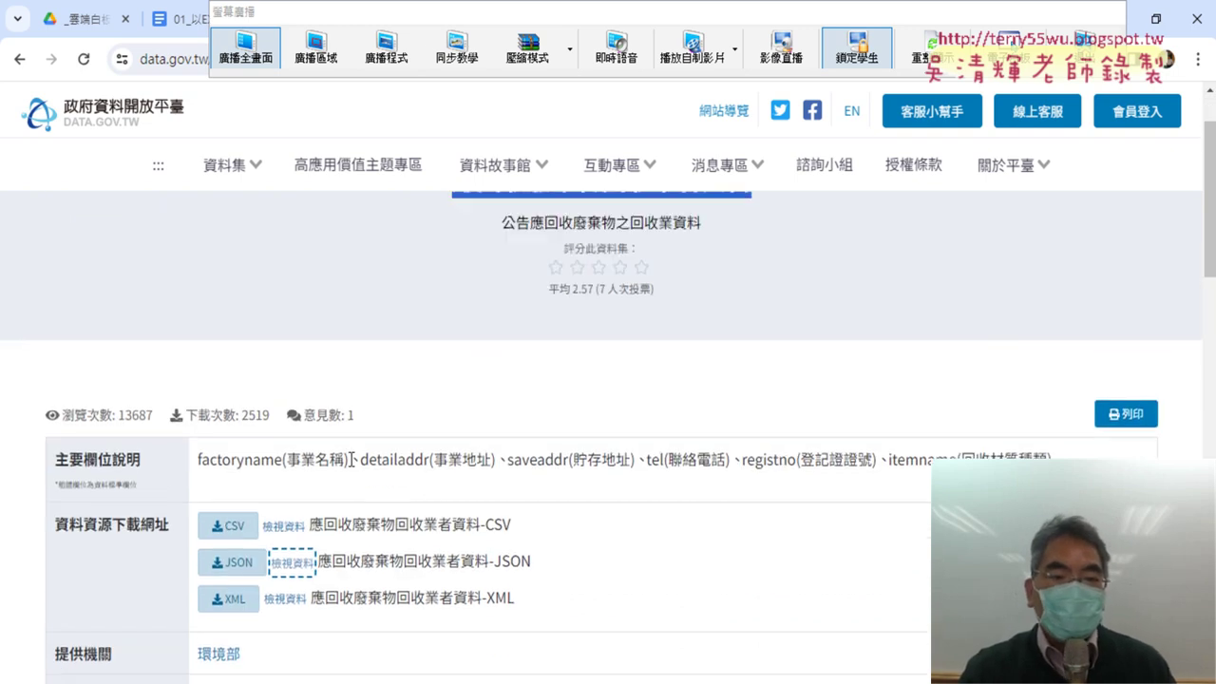
drag(201, 459, 302, 460)
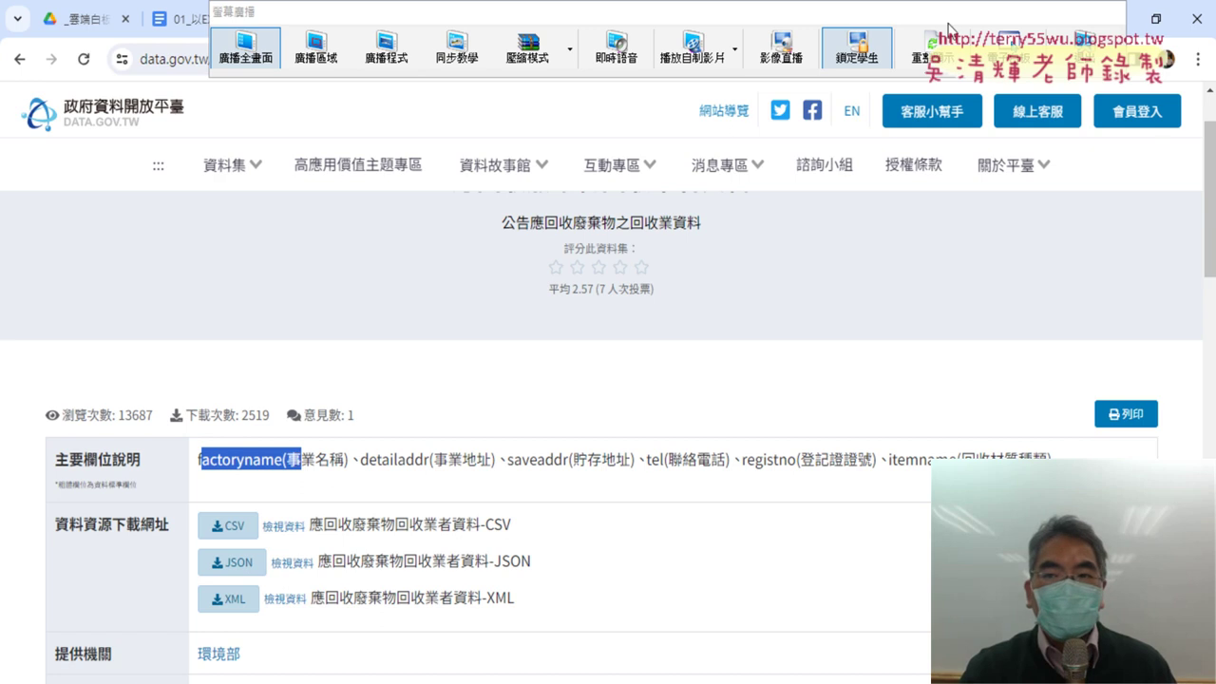
click(781, 385)
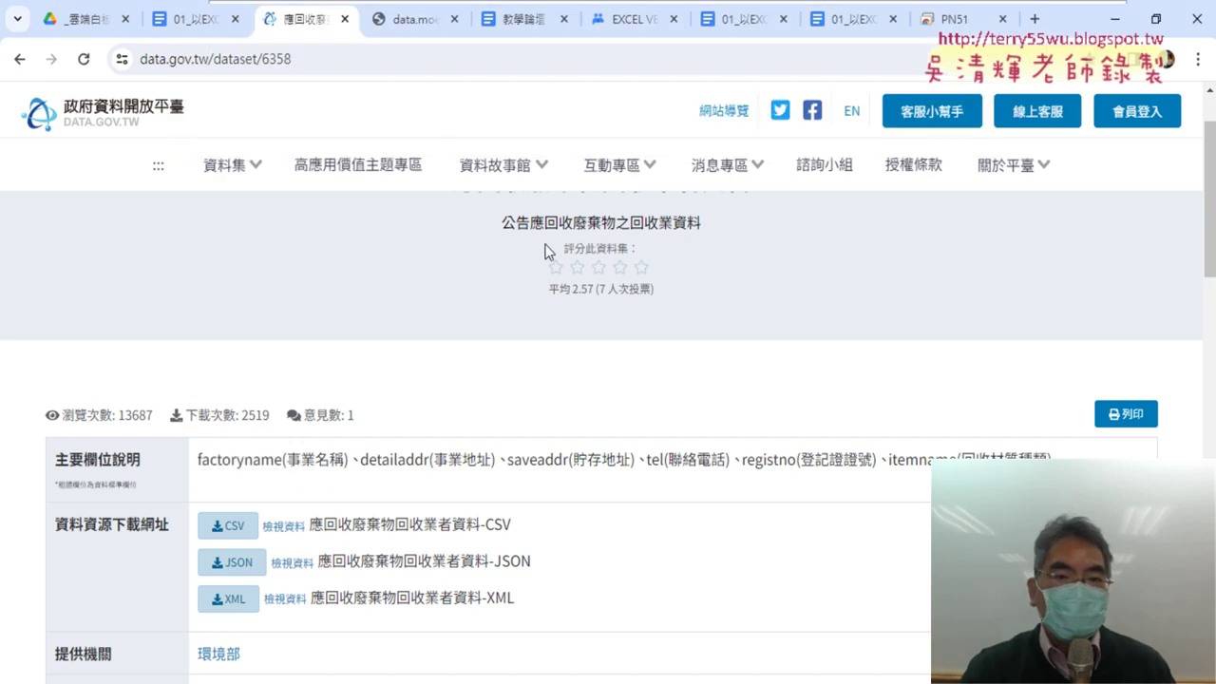
click(308, 563)
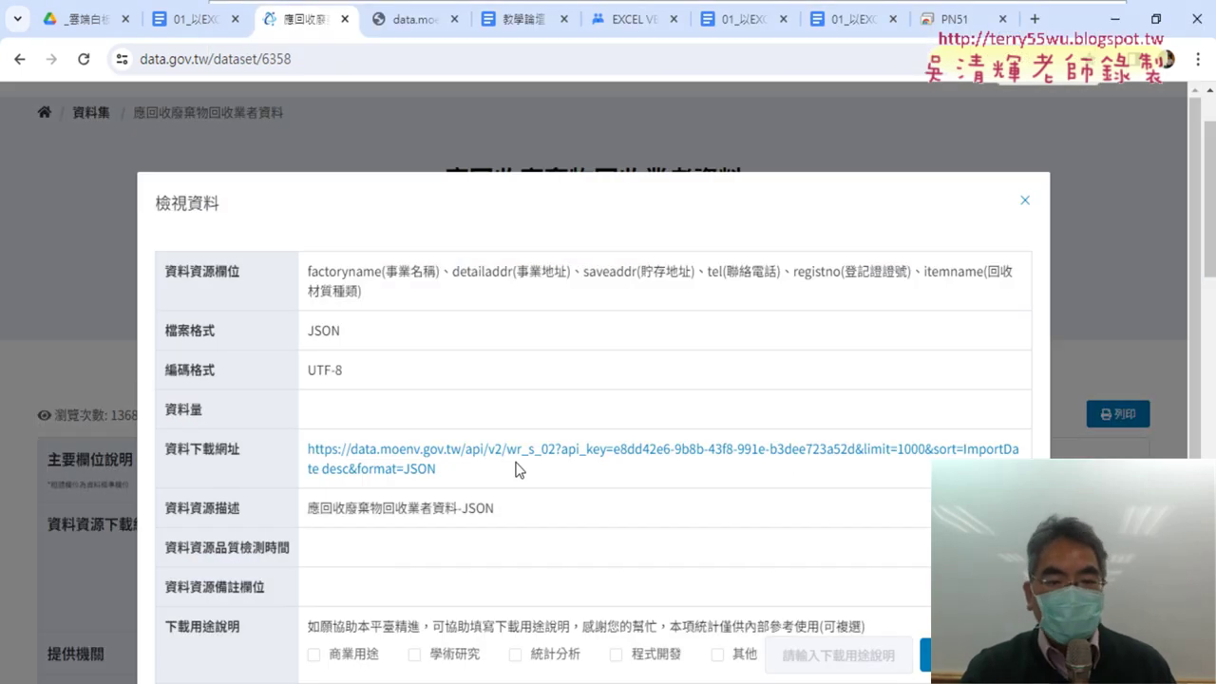
click(521, 454)
click(510, 19)
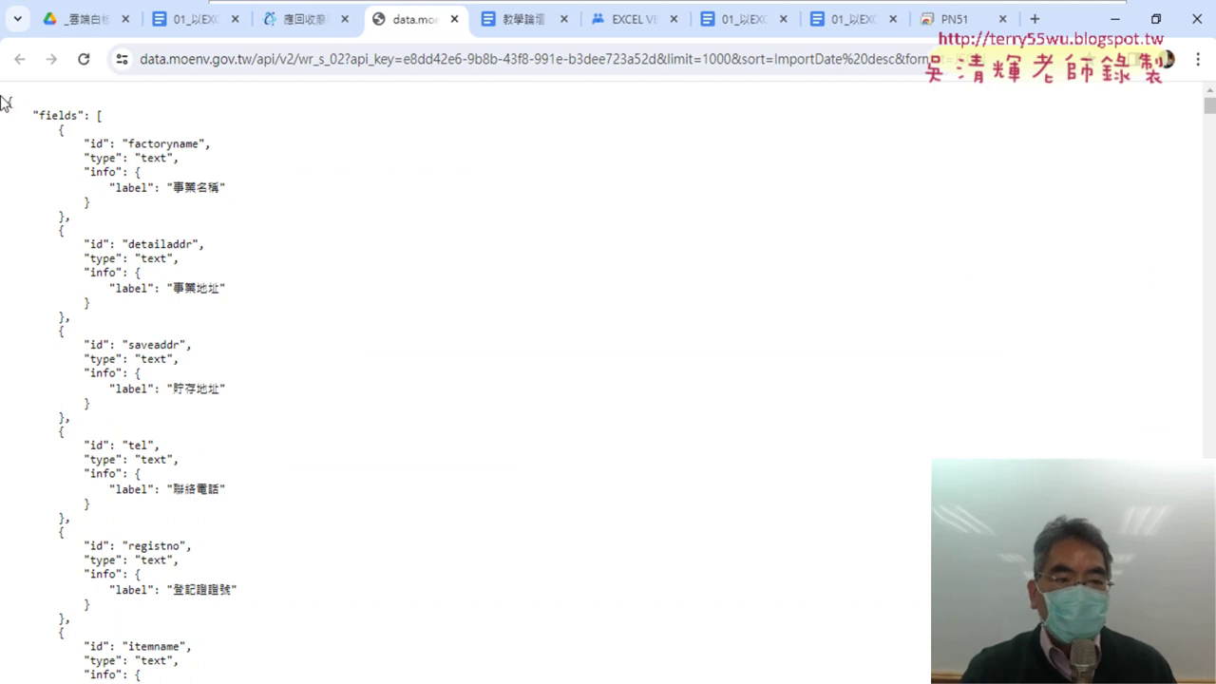
Step: Inspect the JSON fields section, the records key and the first record's itemname value
drag(3, 101, 263, 546)
click(375, 526)
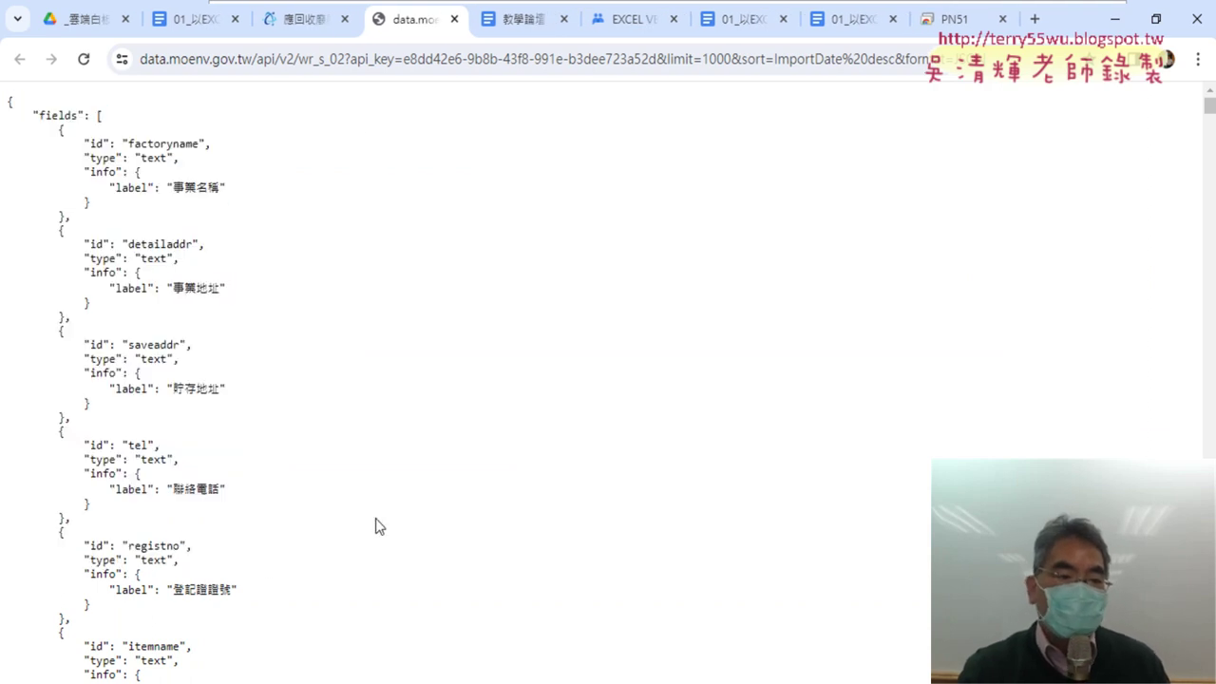
scroll(399, 501, down, 3)
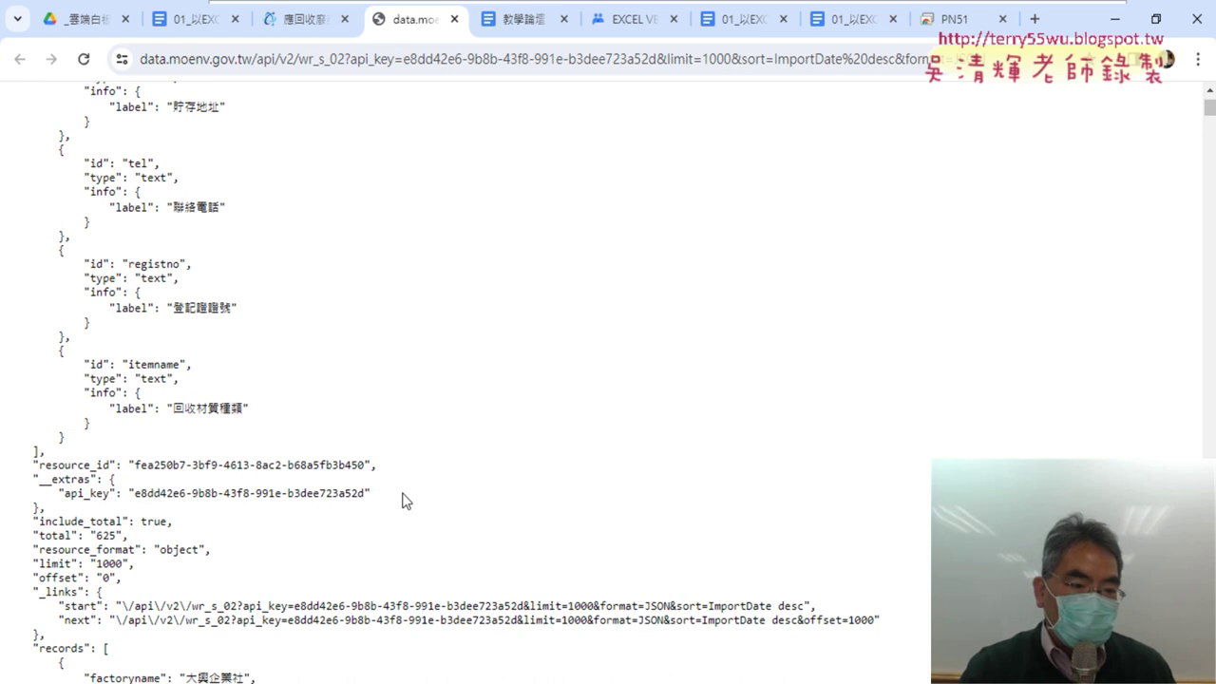
scroll(310, 492, down, 3)
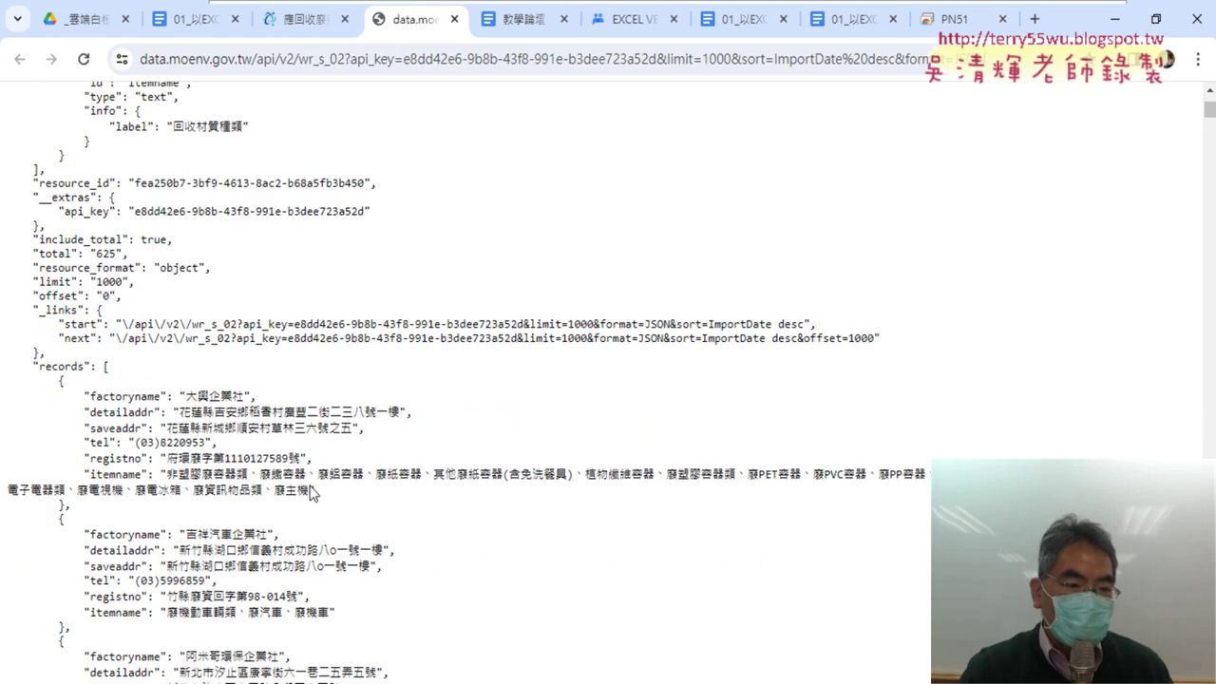
drag(31, 365, 96, 362)
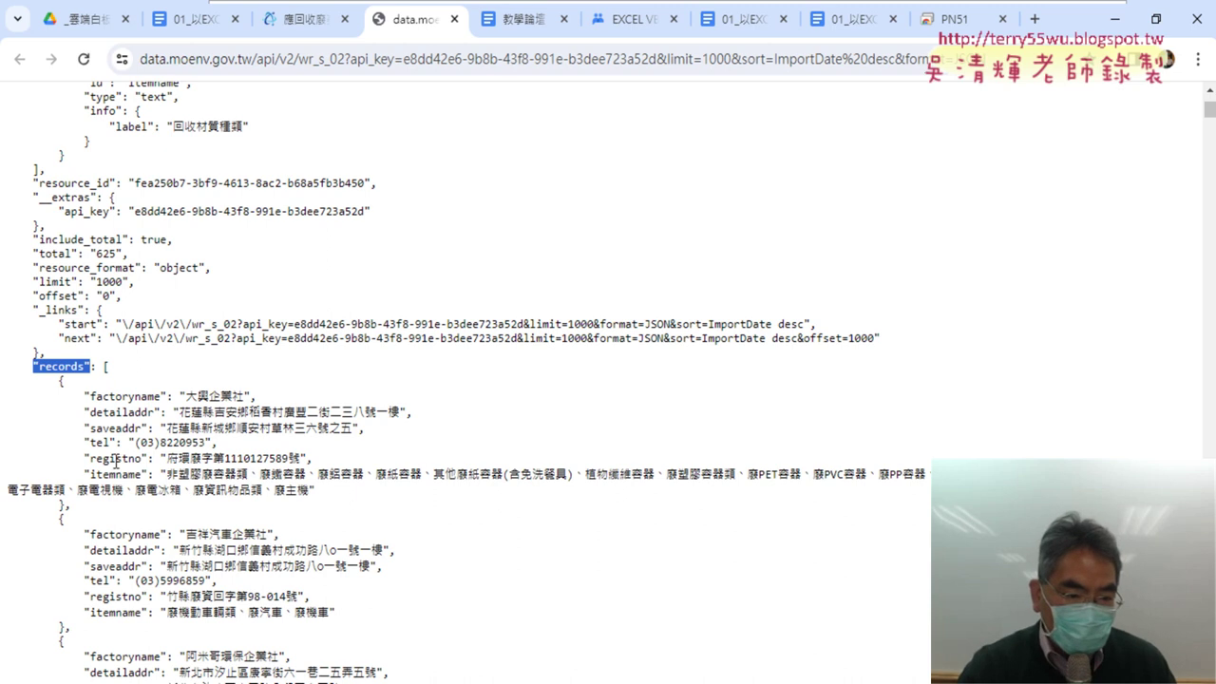
drag(161, 473, 121, 516)
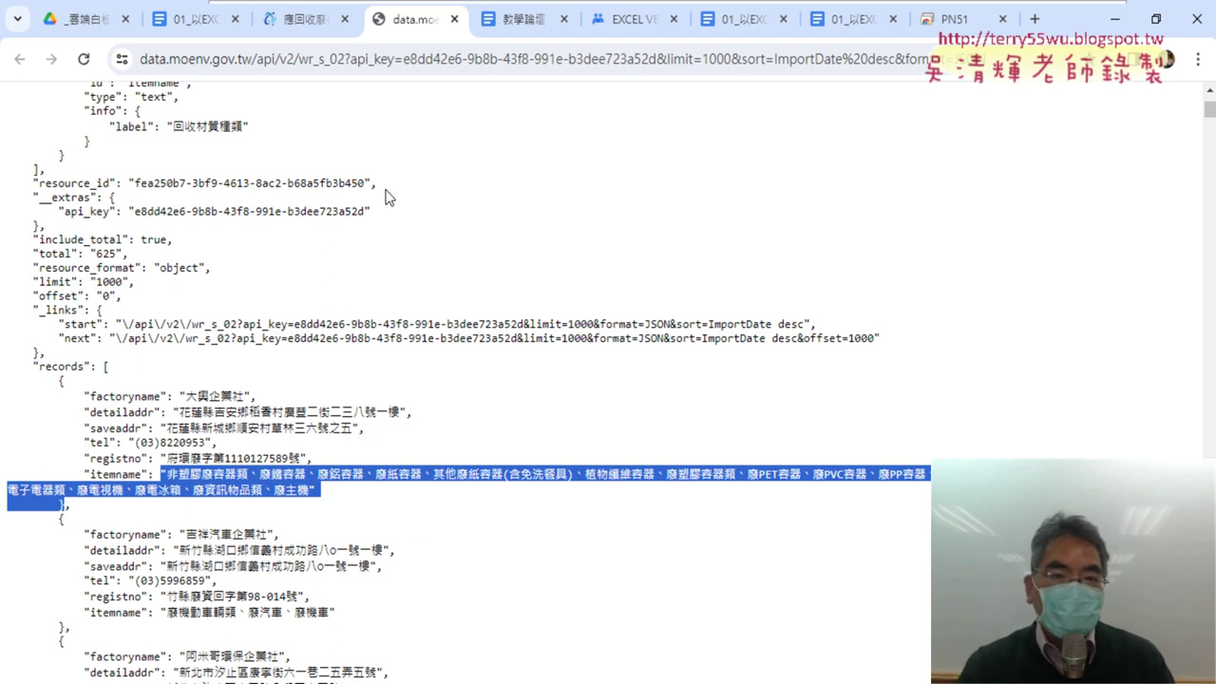
Step: Copy the whole exceljson_records Sub and paste a duplicate below its End Sub
key(alt+Tab)
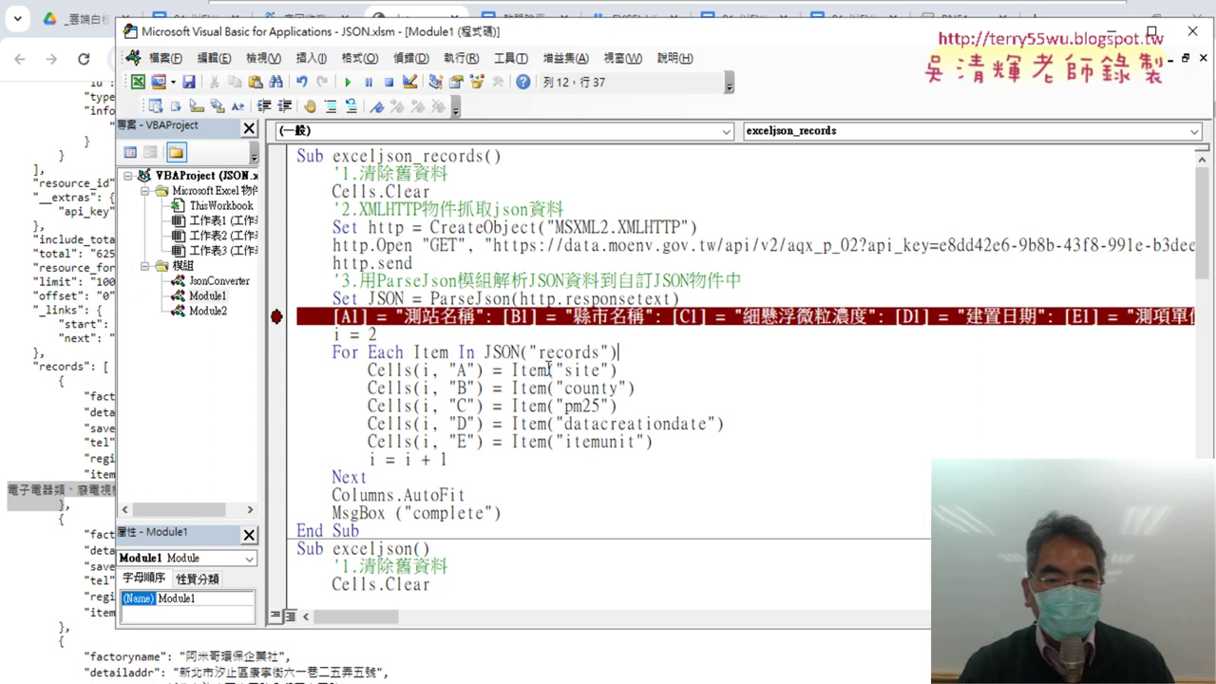
drag(378, 529, 297, 155)
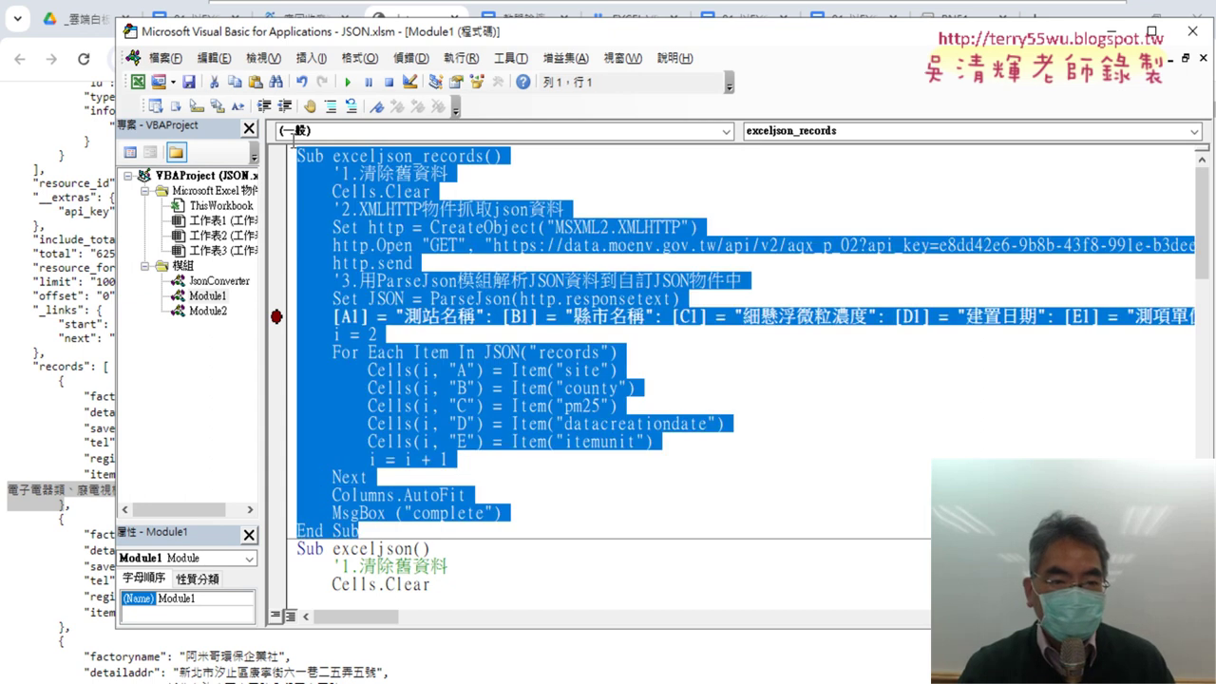
right_click(359, 205)
click(406, 237)
click(382, 532)
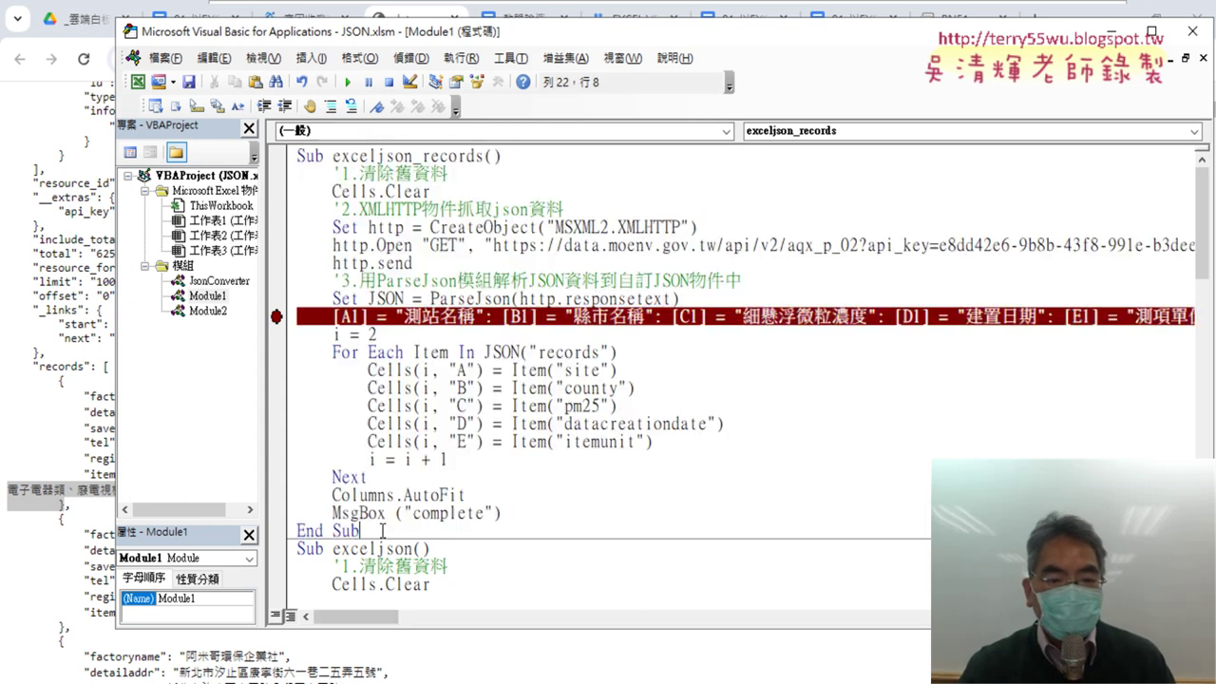
key(Return)
key(ctrl+v)
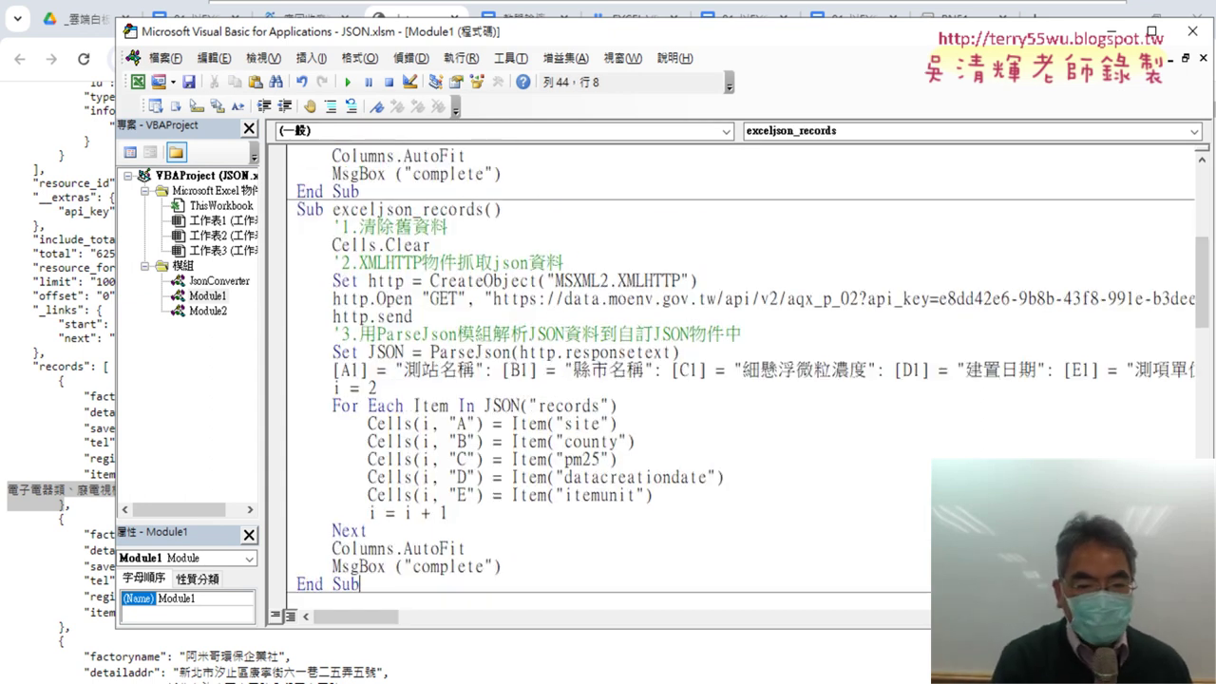
Step: Copy the text 應回收 from the recycler dataset's title
click(93, 246)
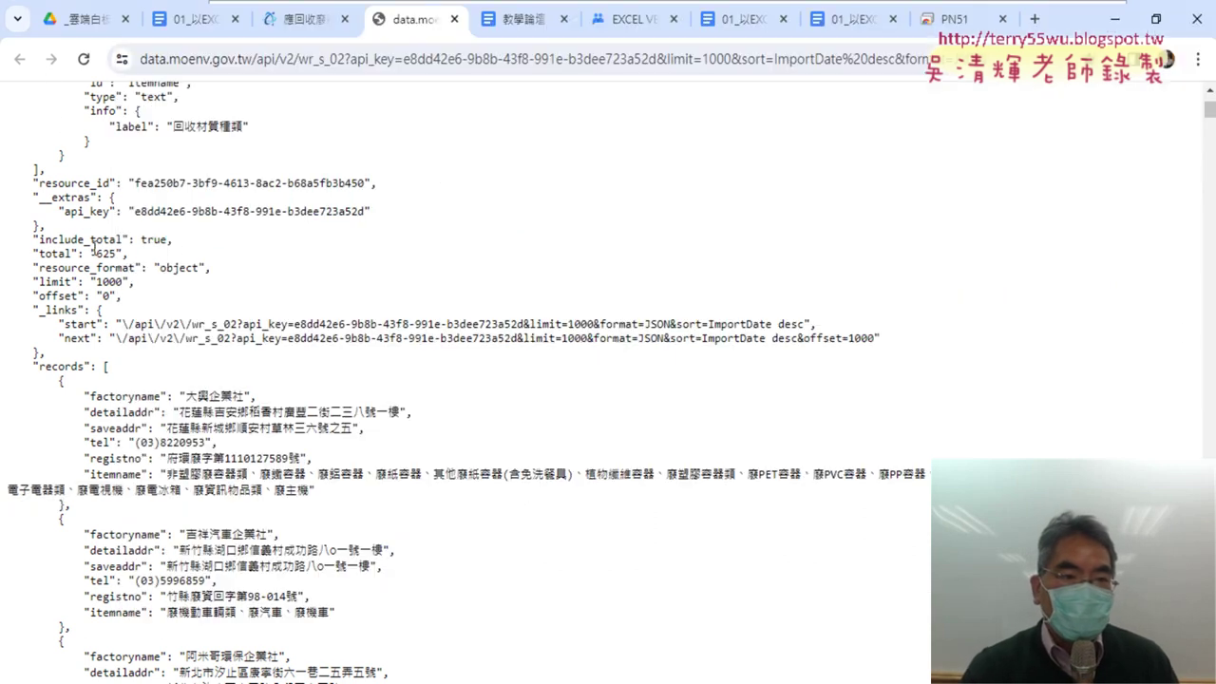
click(314, 26)
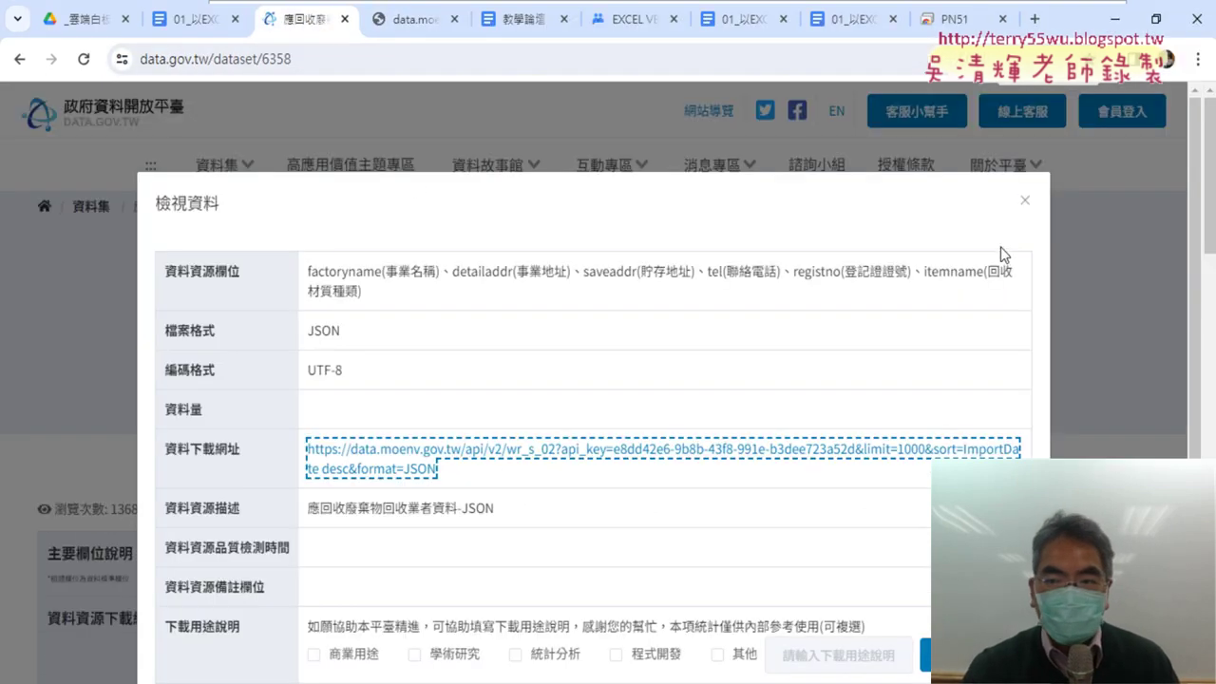
click(1017, 209)
mouse_move(452, 274)
mouse_down()
mouse_move(601, 274)
mouse_move(522, 273)
mouse_up()
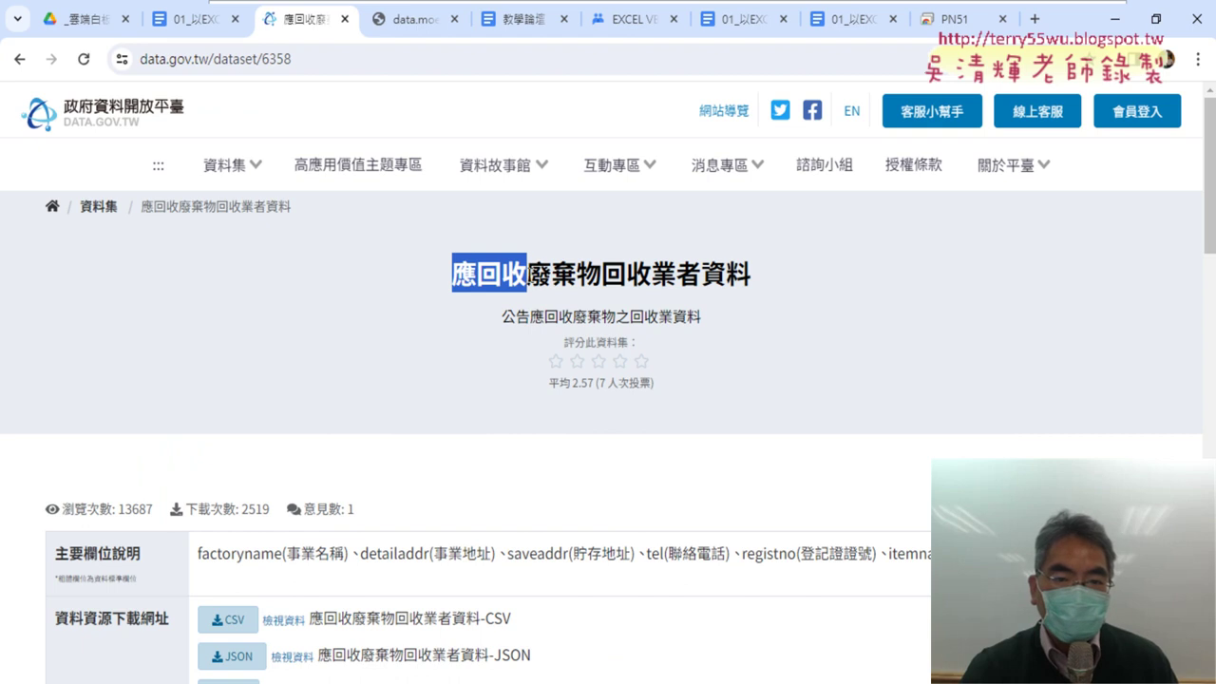
right_click(521, 278)
click(548, 302)
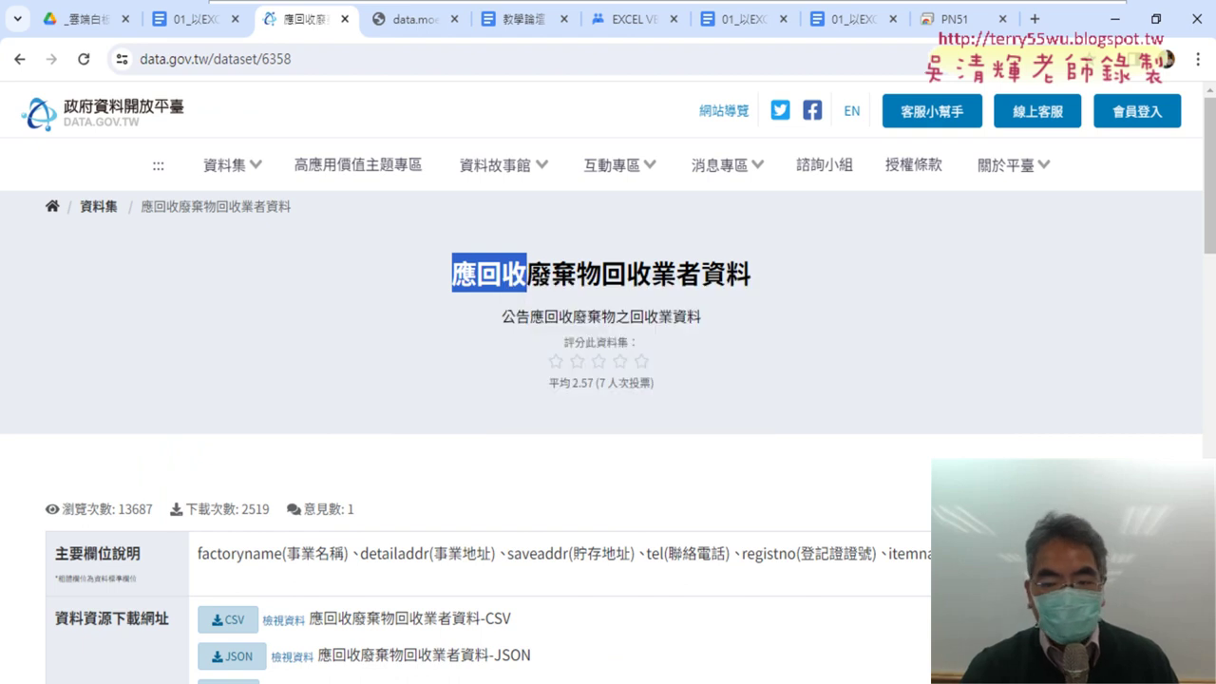
Step: Rename the duplicate Sub to exceljson_records_應回收 and select its old http.Open URL
key(alt+Tab)
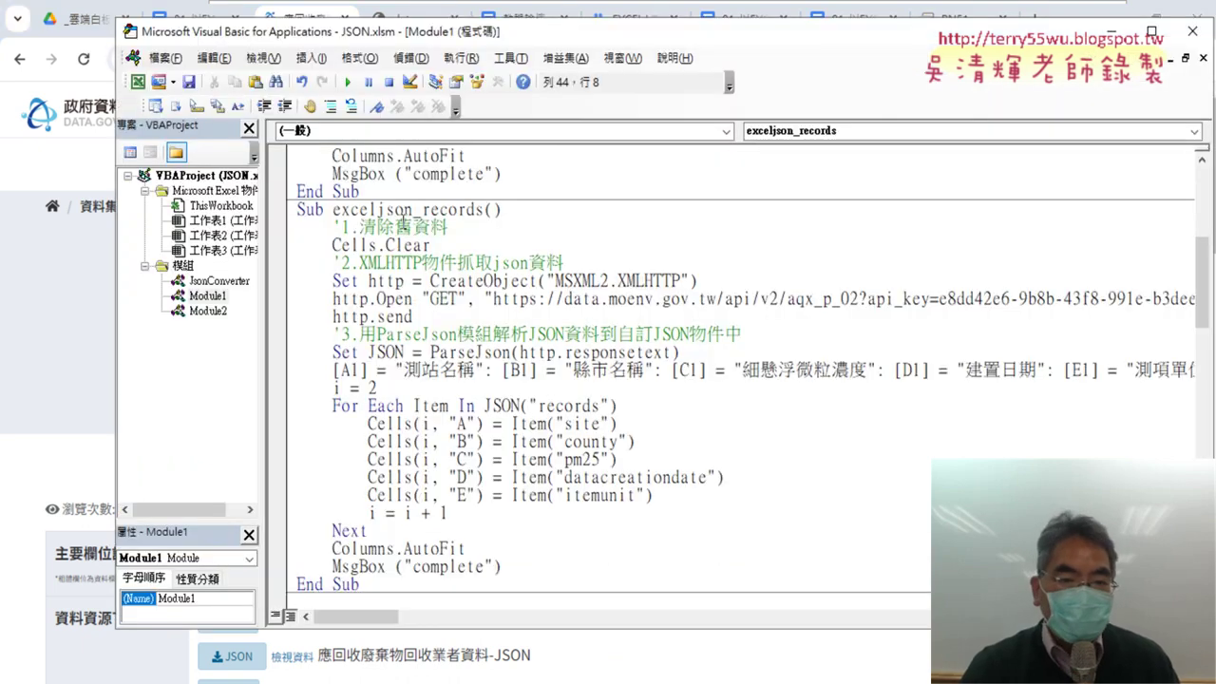
click(487, 209)
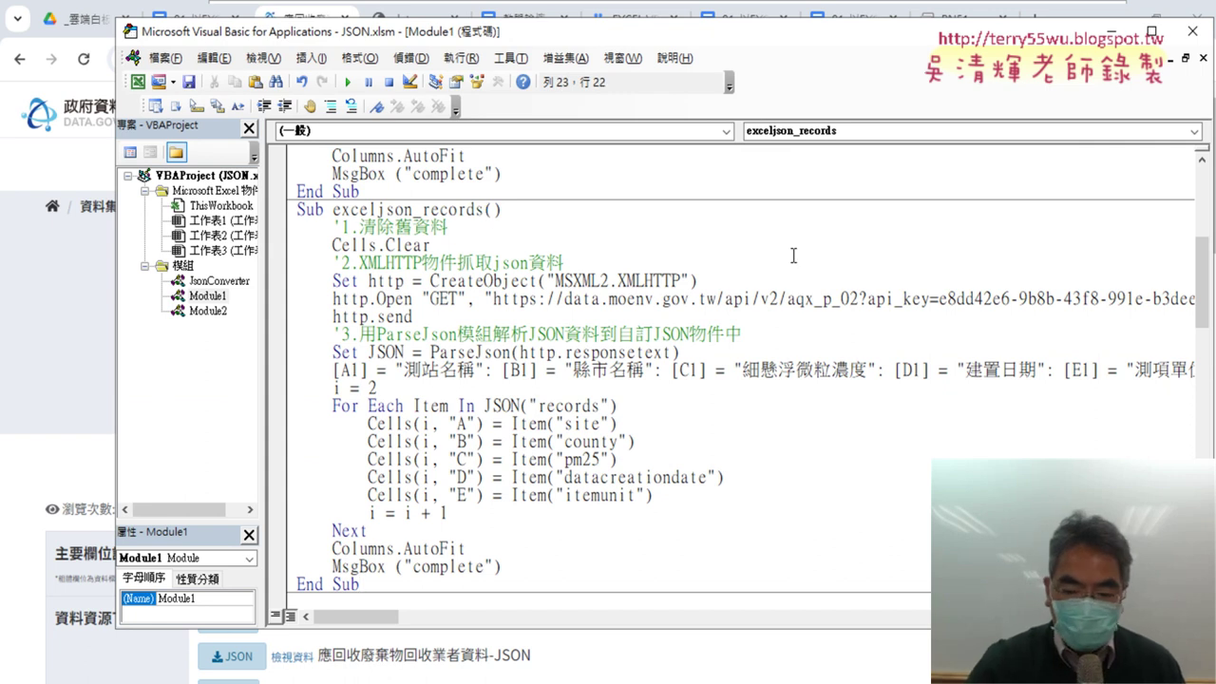
text(_應回收)
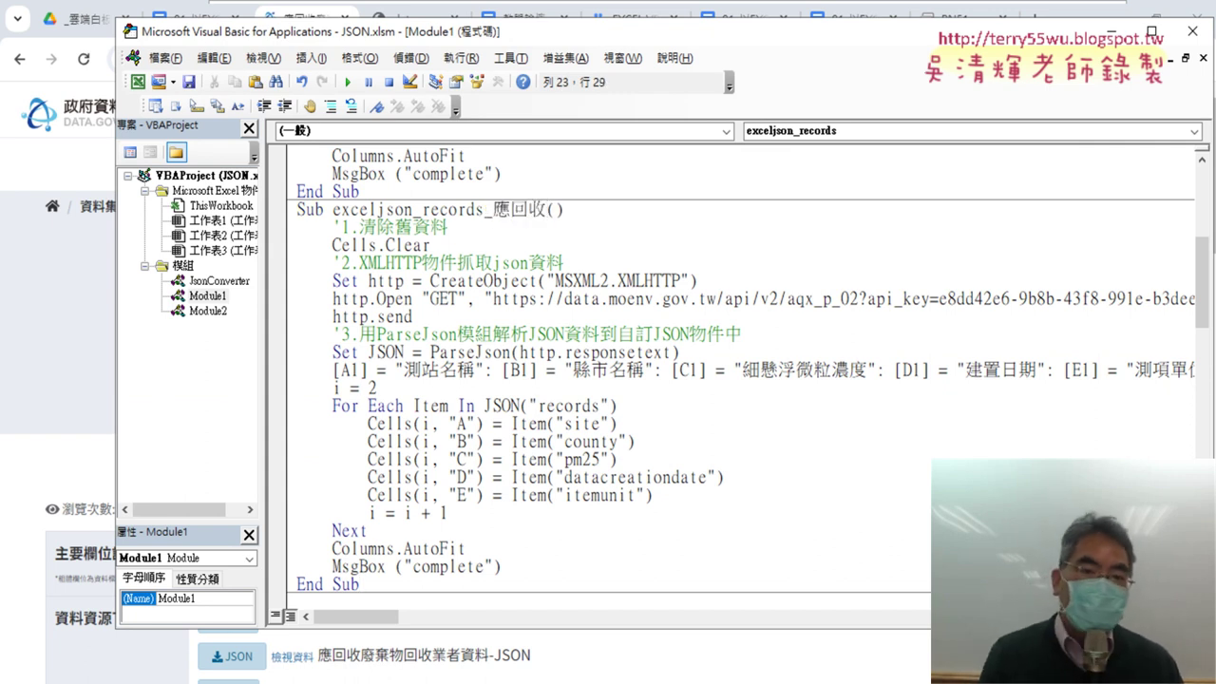
scroll(797, 298, up, 3)
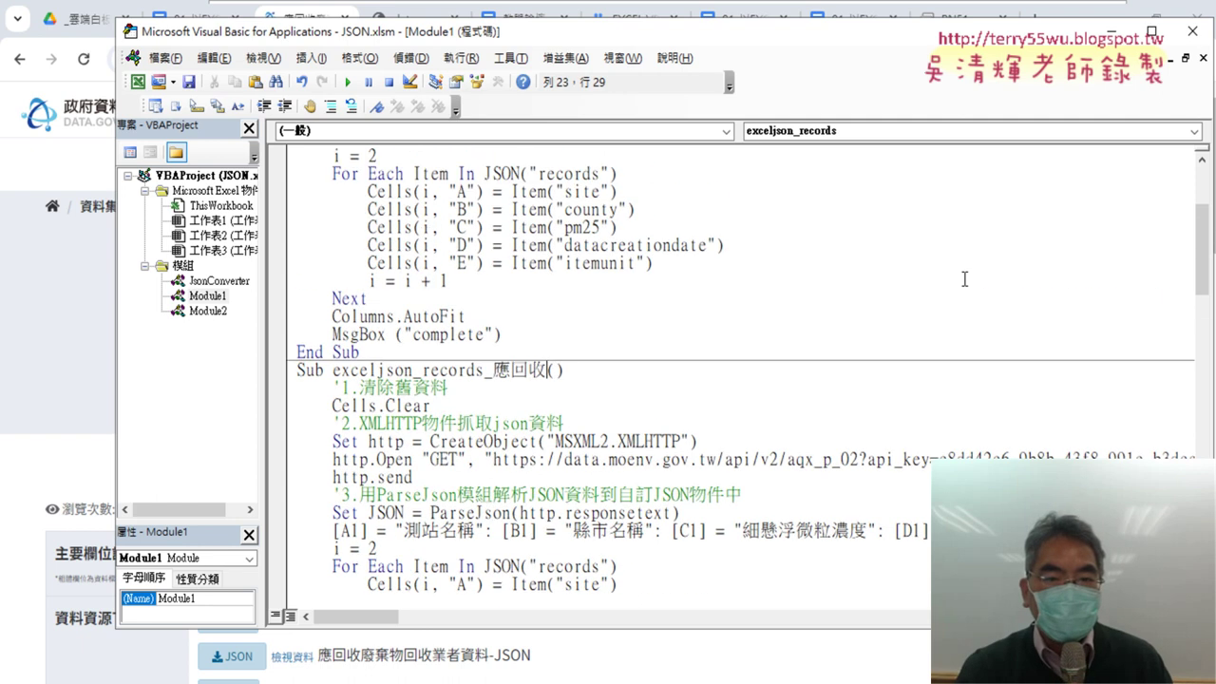
scroll(797, 298, up, 3)
scroll(797, 298, down, 1)
scroll(797, 298, down, 5)
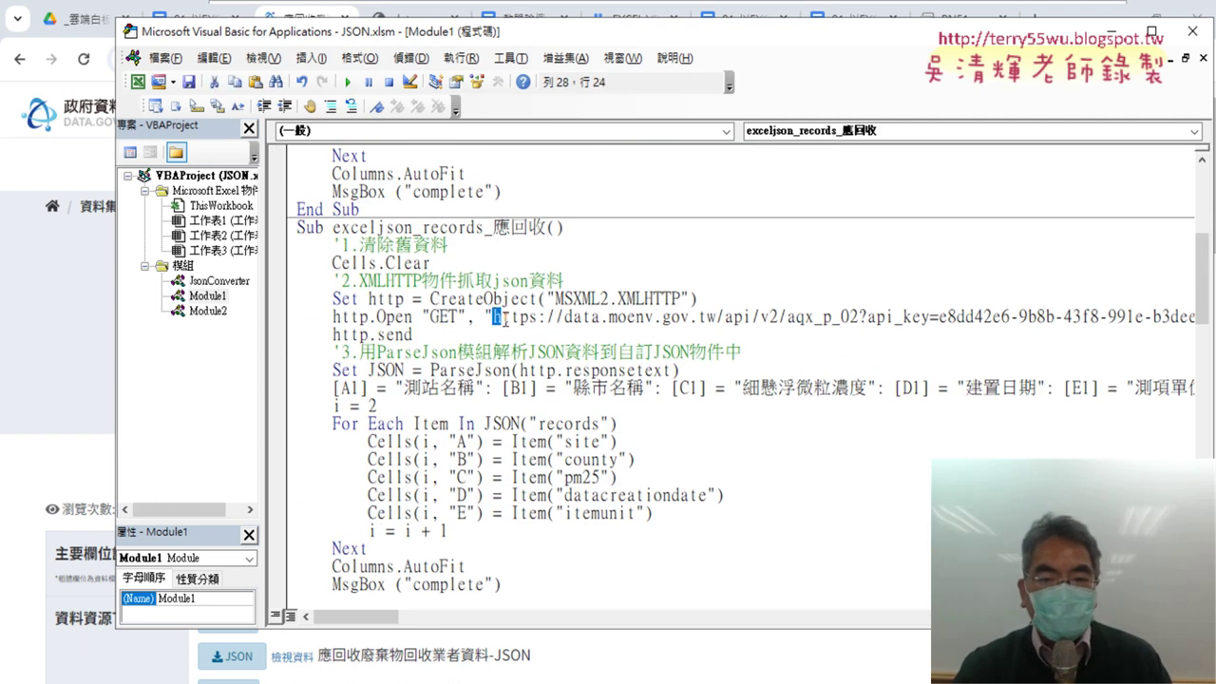
drag(493, 316, 1132, 316)
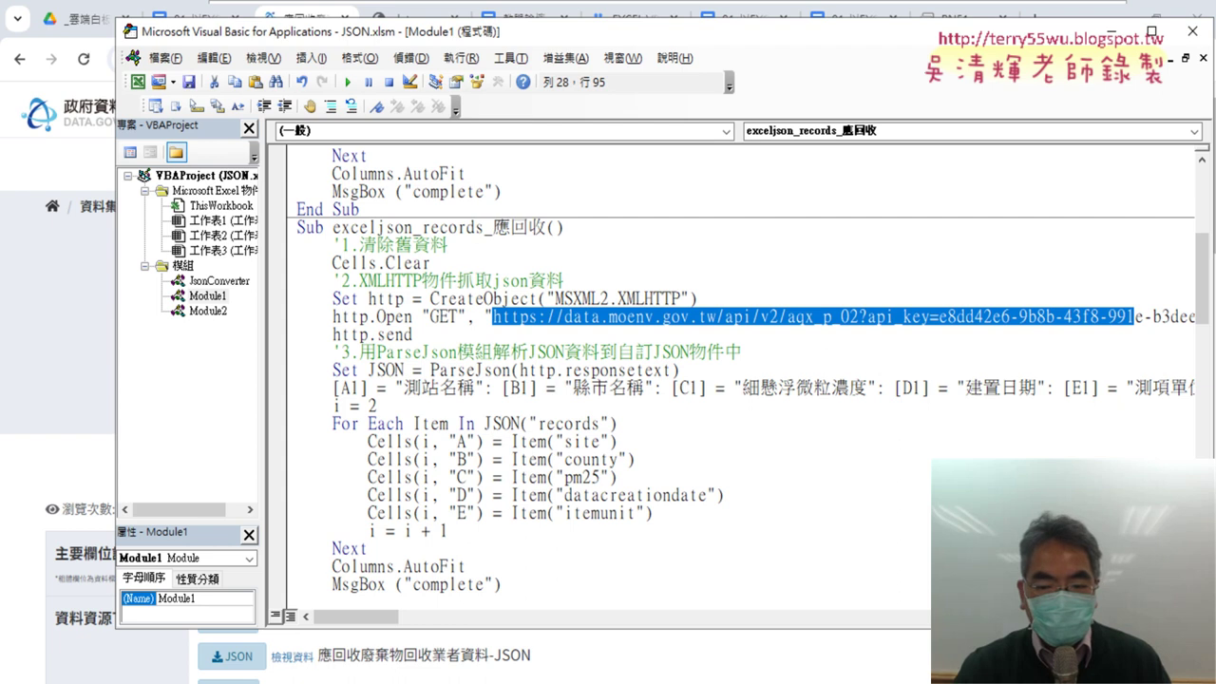
key(alt+Tab)
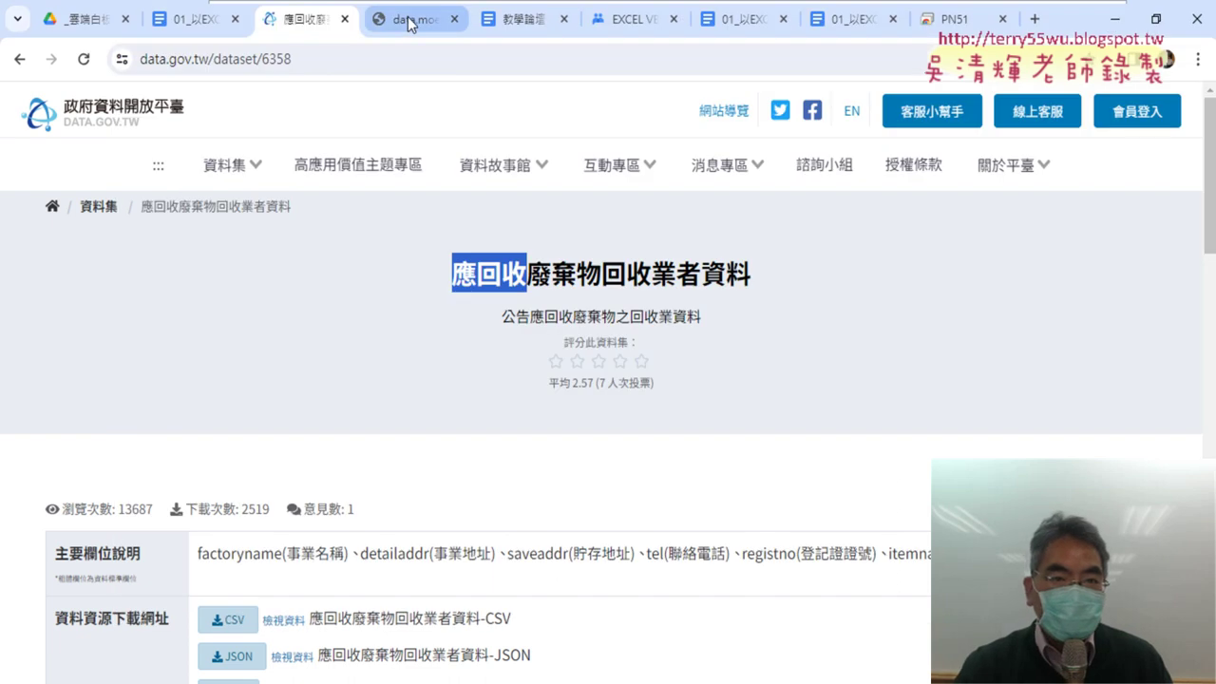
Step: Copy the wr_s_02 JSON API address from the browser's address bar
click(411, 19)
click(385, 59)
right_click(384, 61)
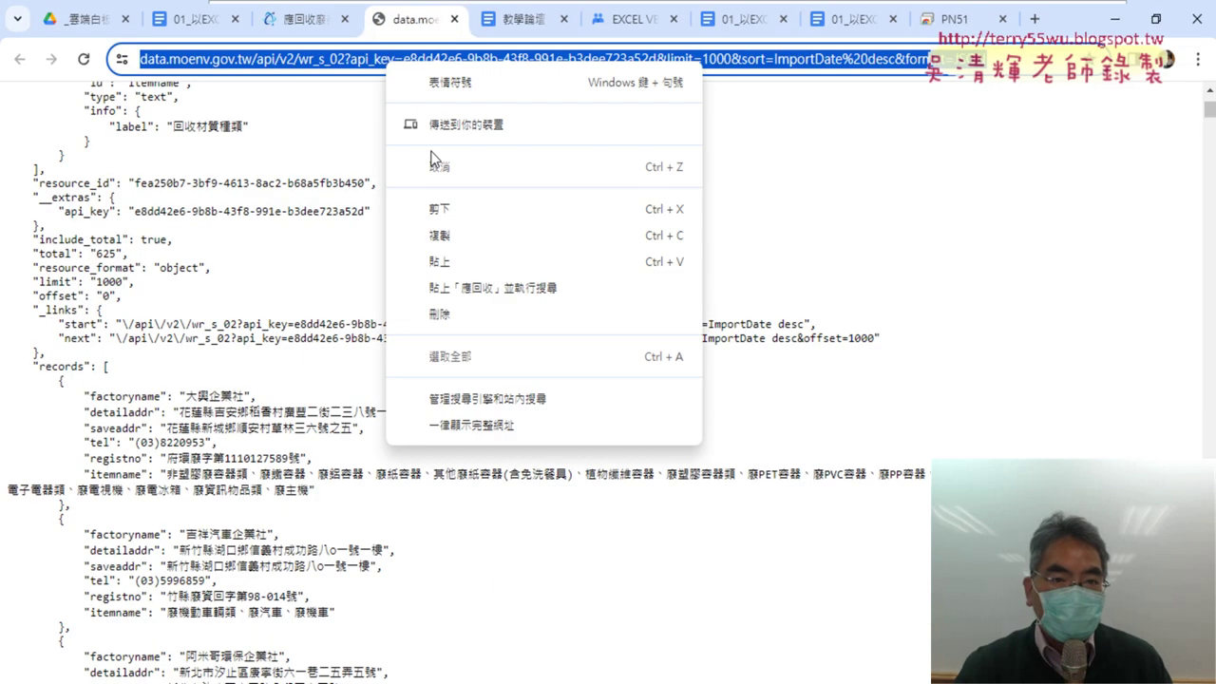
click(456, 241)
Step: Replace the old PM2.5 URL between the http.Open quotes with the pasted wr_s_02 address
key(alt+Tab)
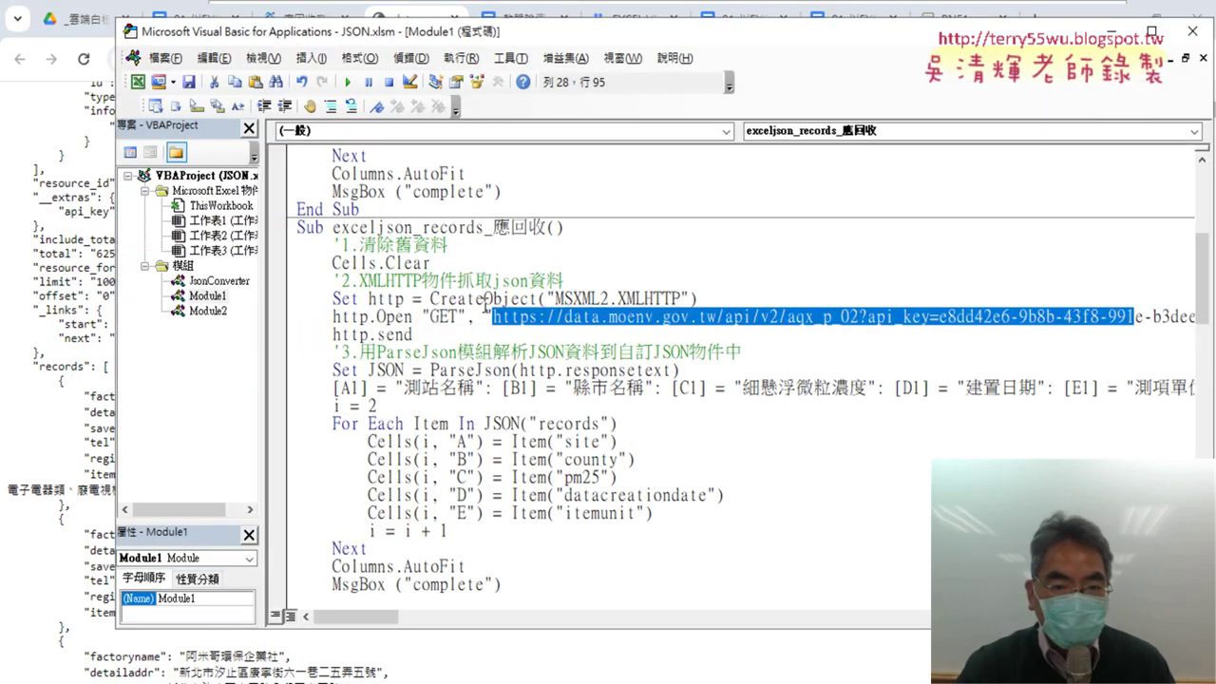
key(Left)
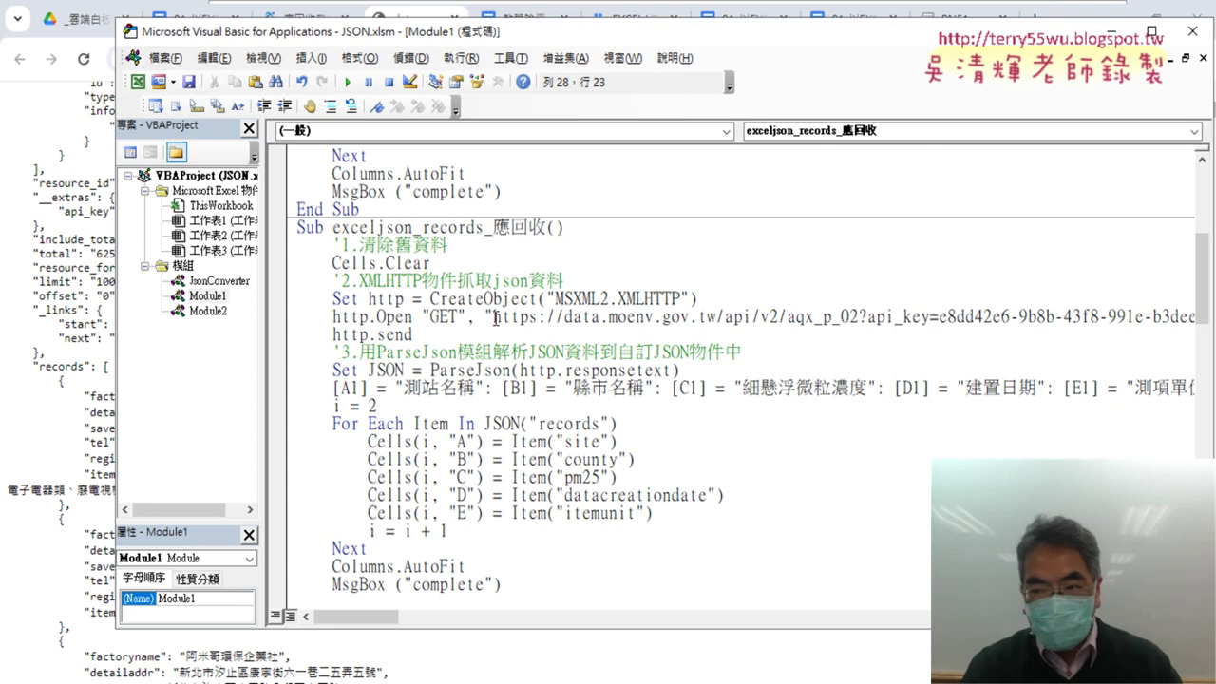
key(shift+End)
key(shift+Left)
key(shift+Left)
key(shift+Left)
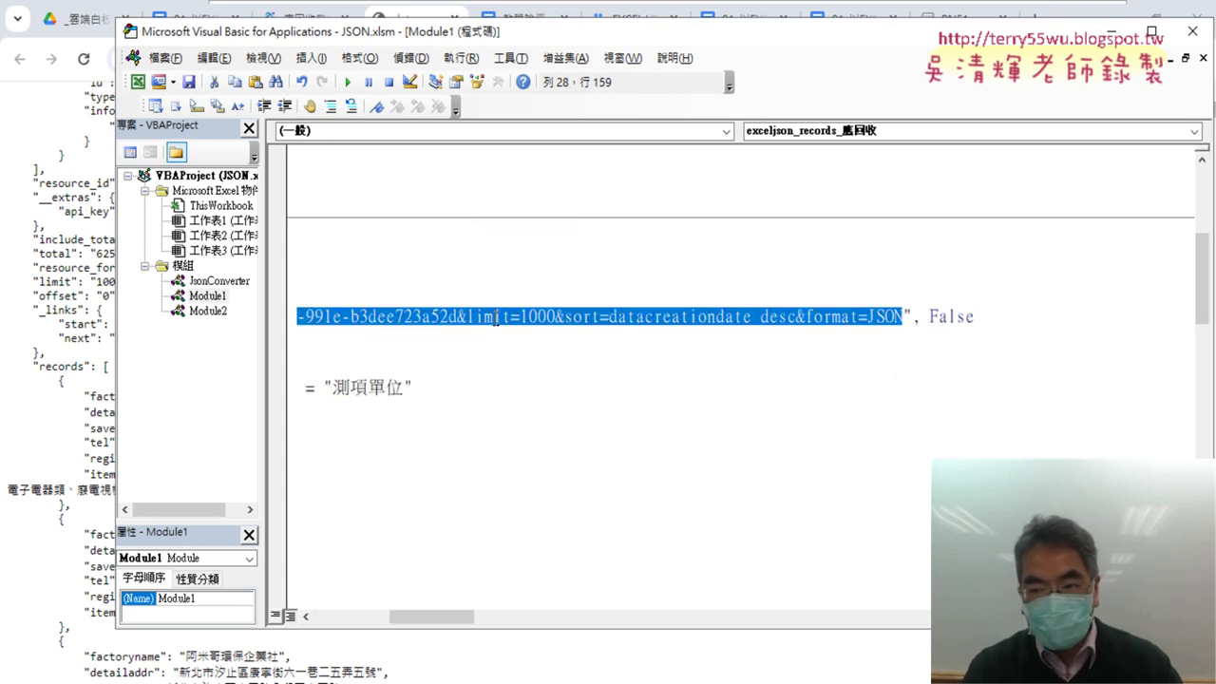
key(Delete)
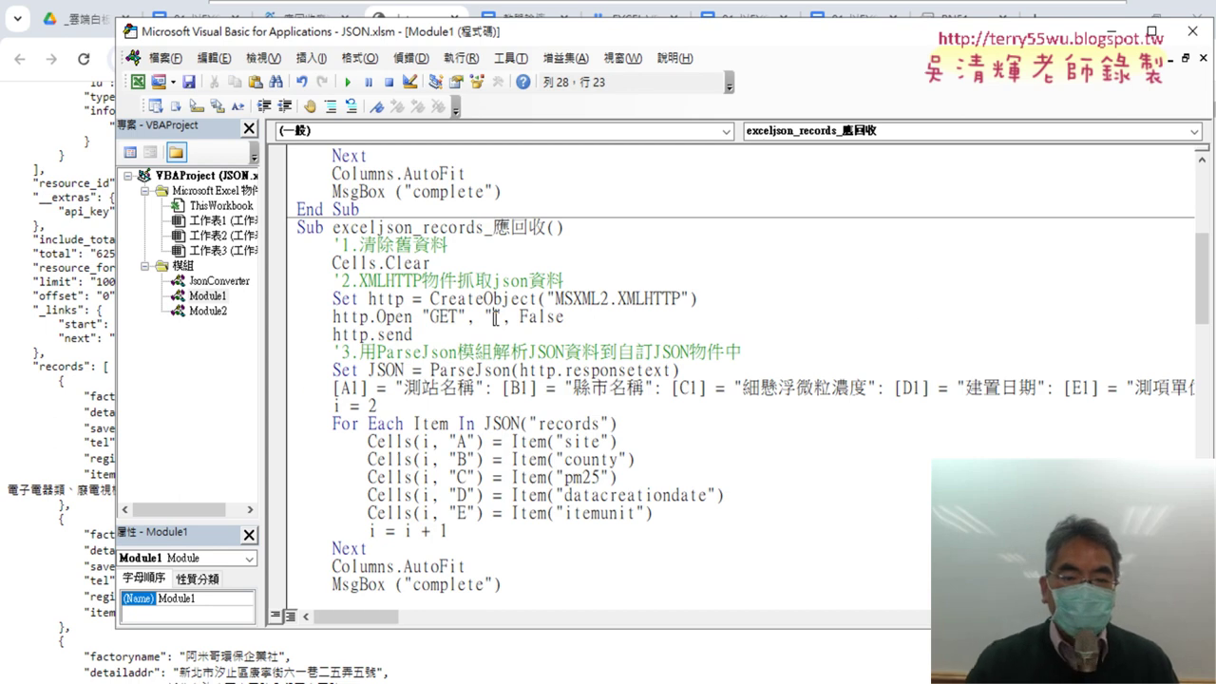
click(443, 316)
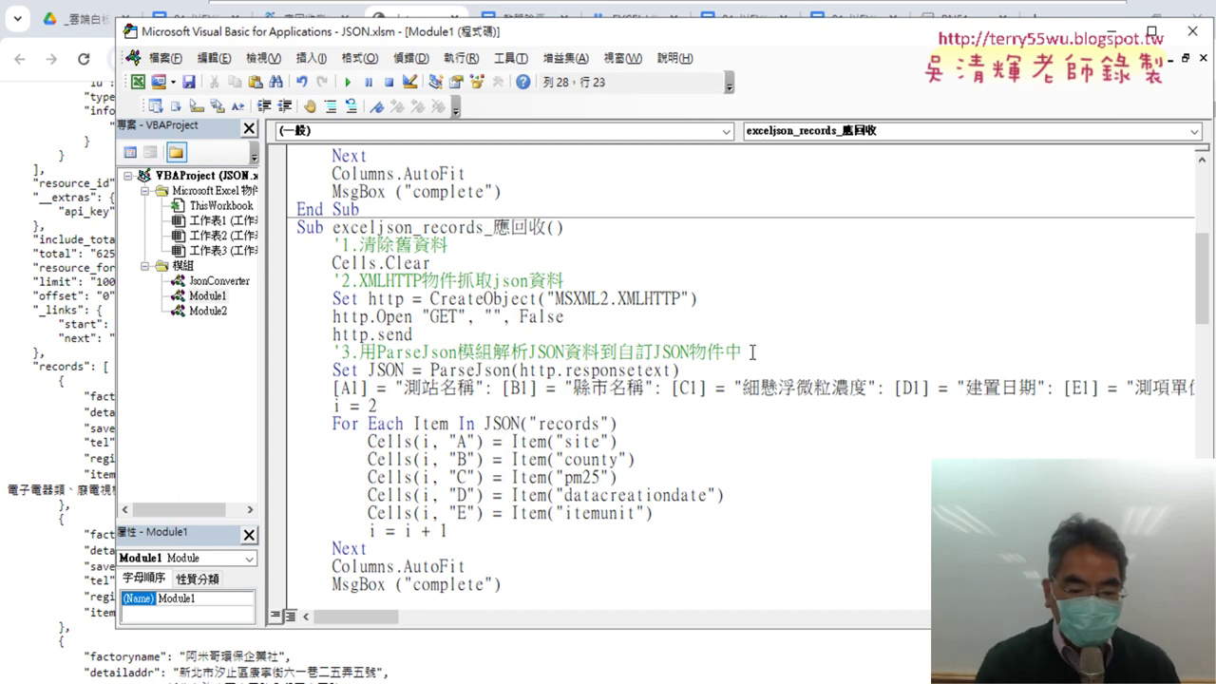
key(ctrl+v)
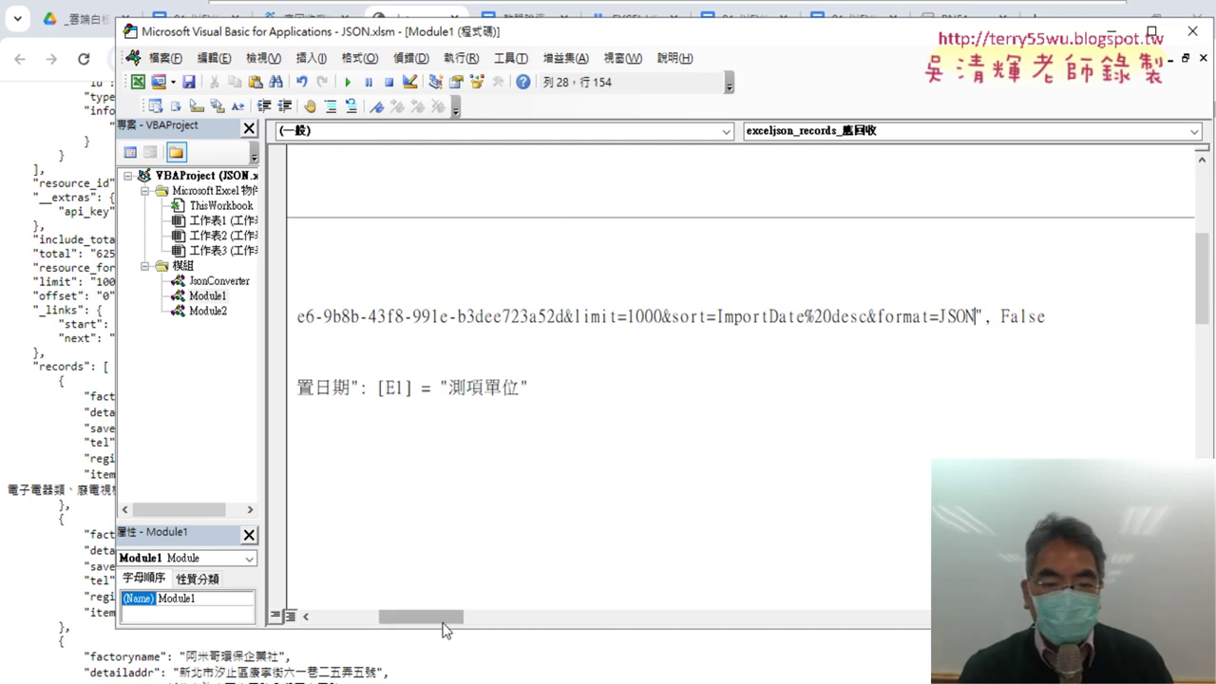
drag(421, 616, 356, 617)
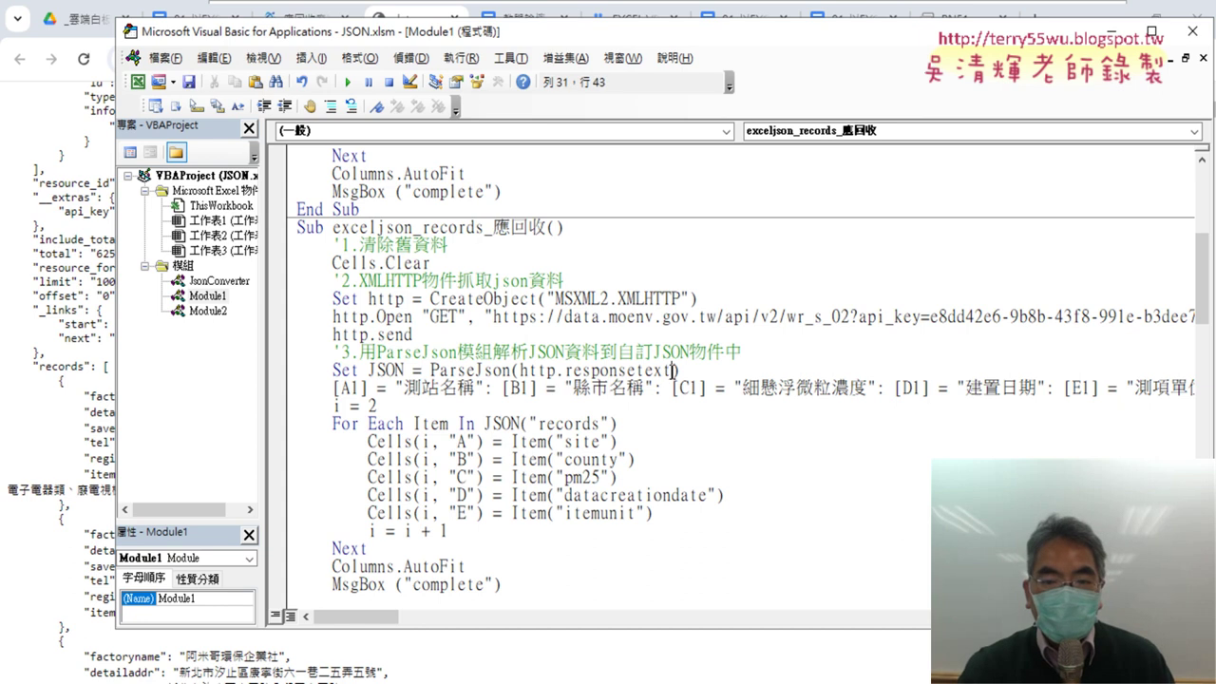
Step: Compare the responsetext line with the recycler dataset's field descriptions, such as registration number
drag(670, 371, 572, 371)
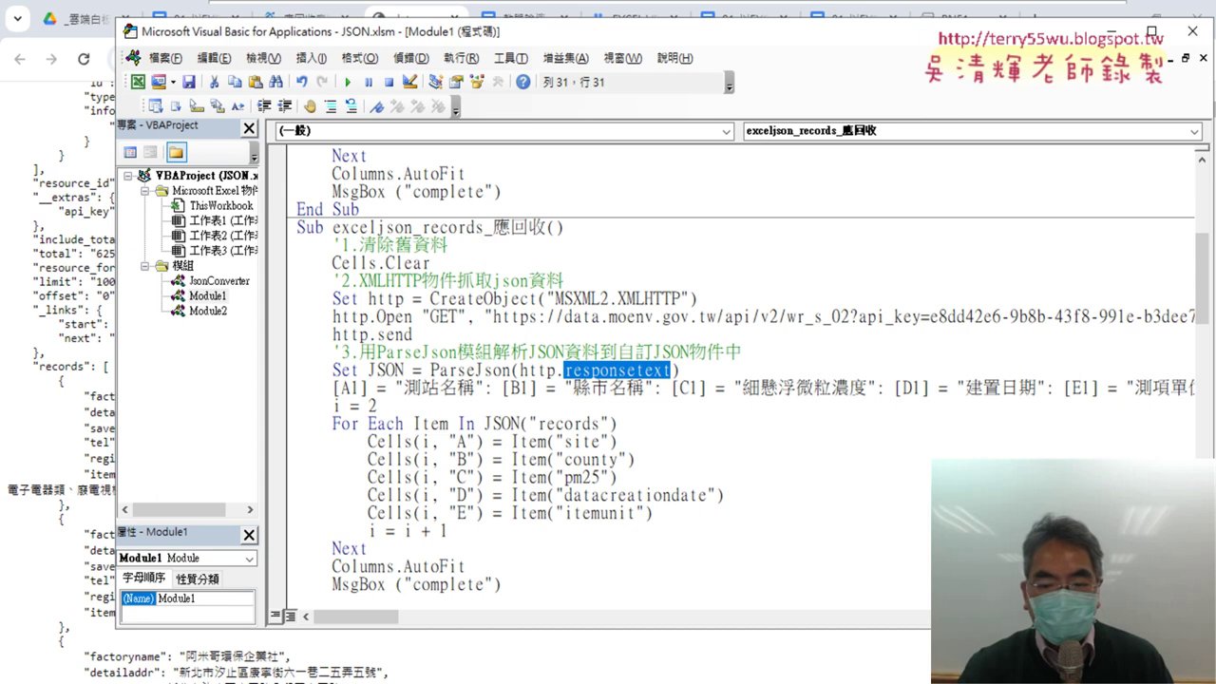
click(53, 355)
click(304, 19)
scroll(454, 361, down, 2)
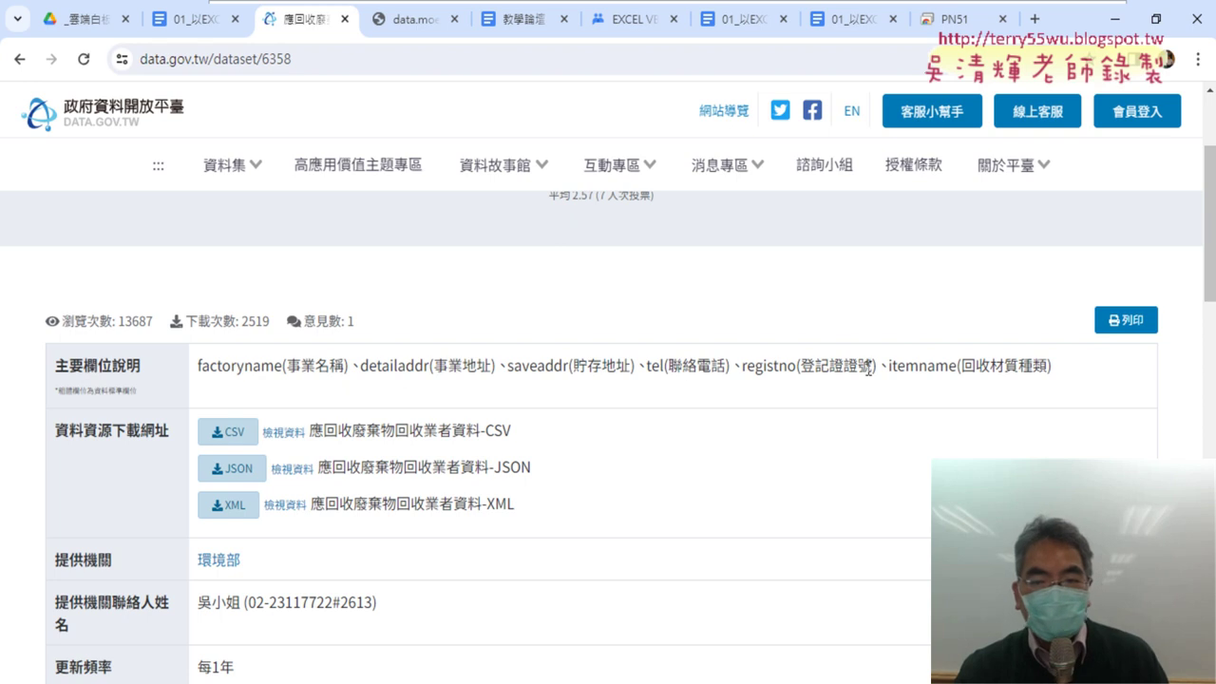
drag(872, 367, 815, 367)
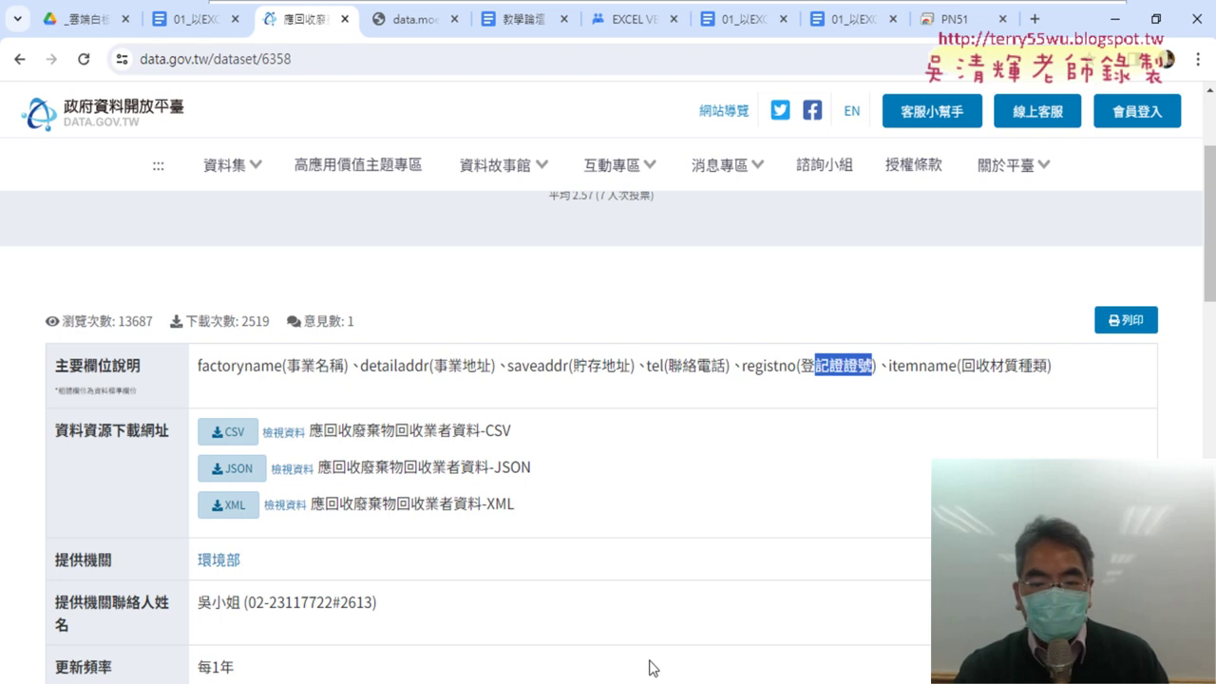
Step: Check the 測站名稱 heading and the site key in the code, then view the PM2.5 dataset page
key(alt+Tab)
key(alt+F11)
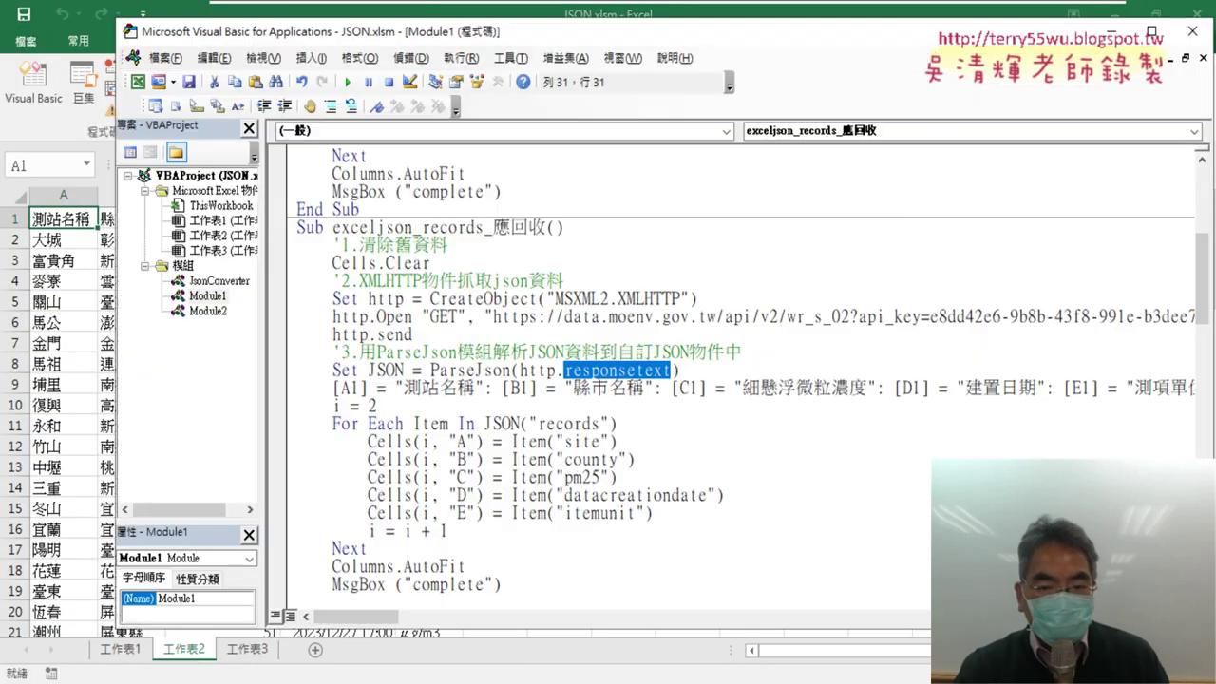
drag(403, 388, 479, 388)
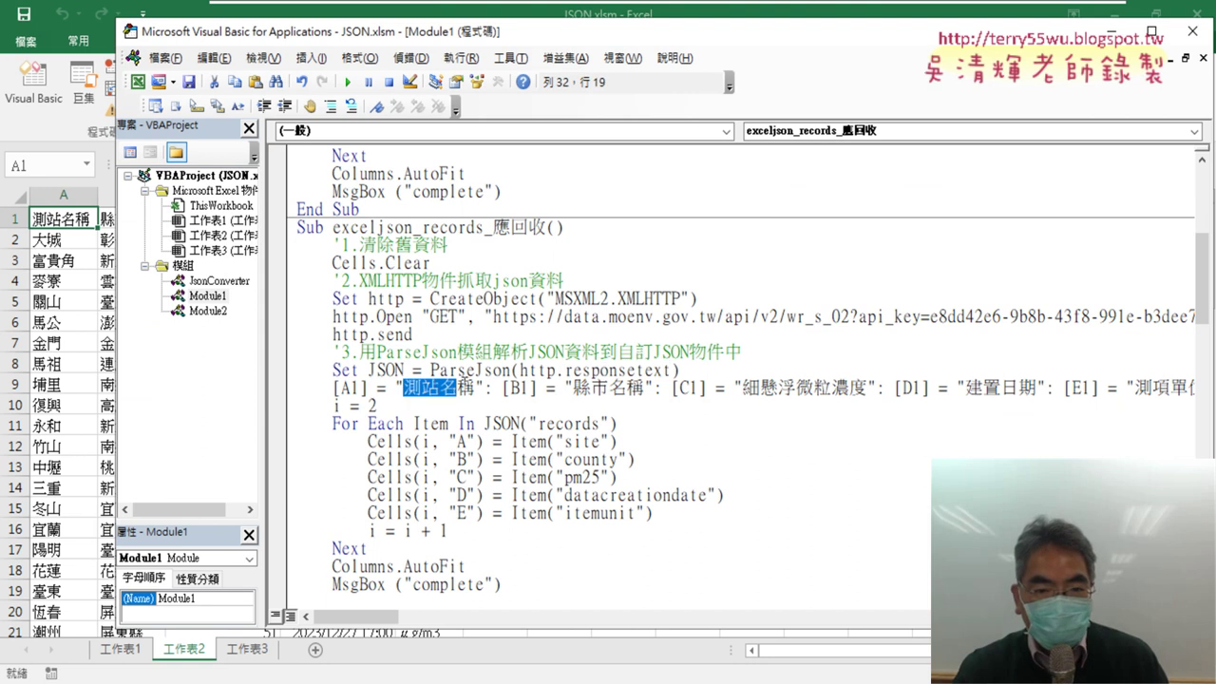
click(574, 429)
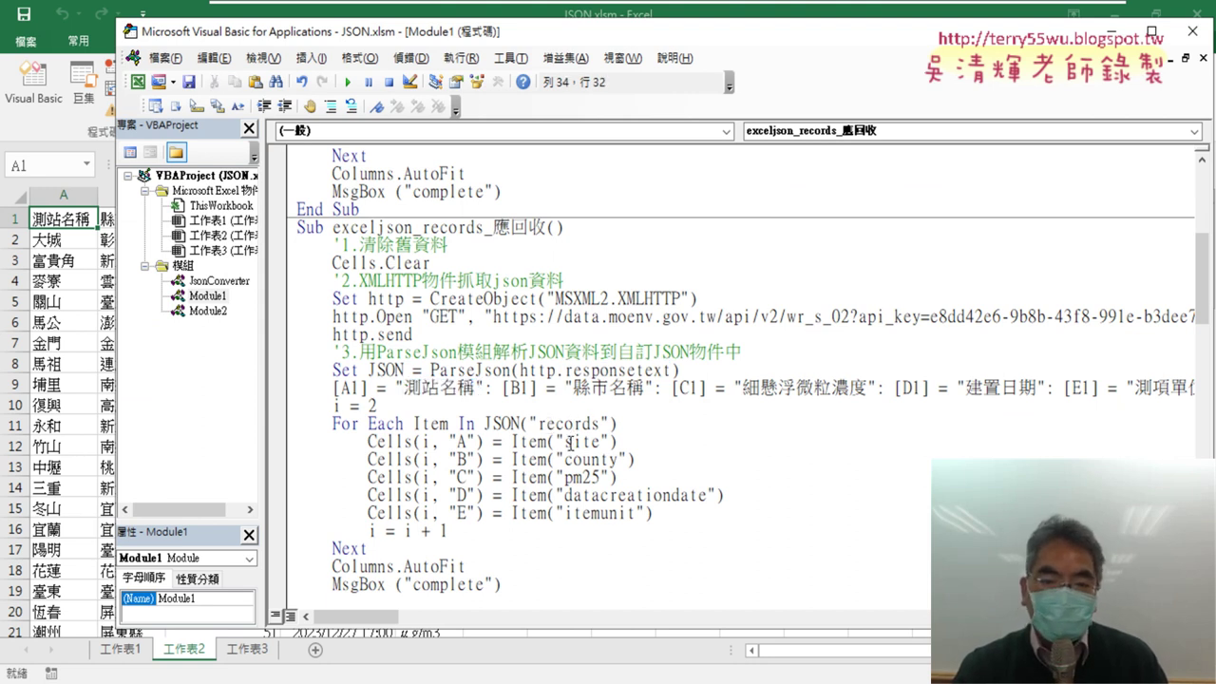
drag(565, 442, 582, 442)
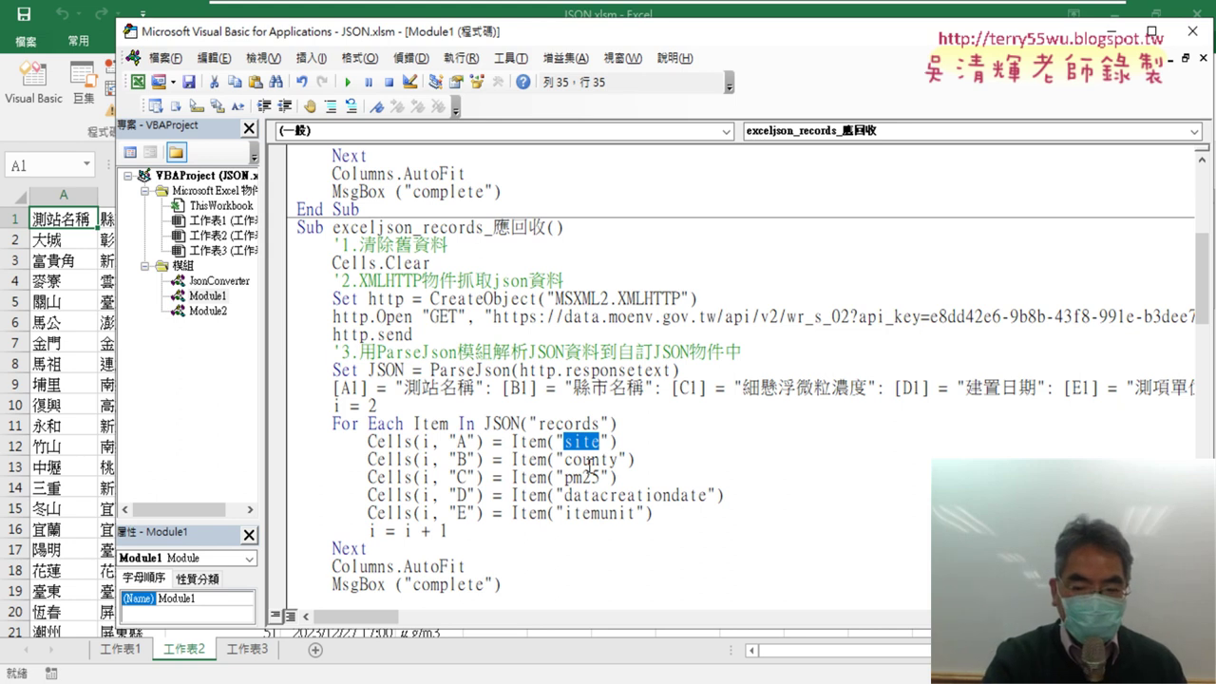
key(alt+Tab)
scroll(443, 363, down, 3)
scroll(442, 363, down, 5)
Step: Open 應回收廢棄物回收業者資料 from the PM2.5 page's 相關資料集 section
scroll(428, 376, down, 4)
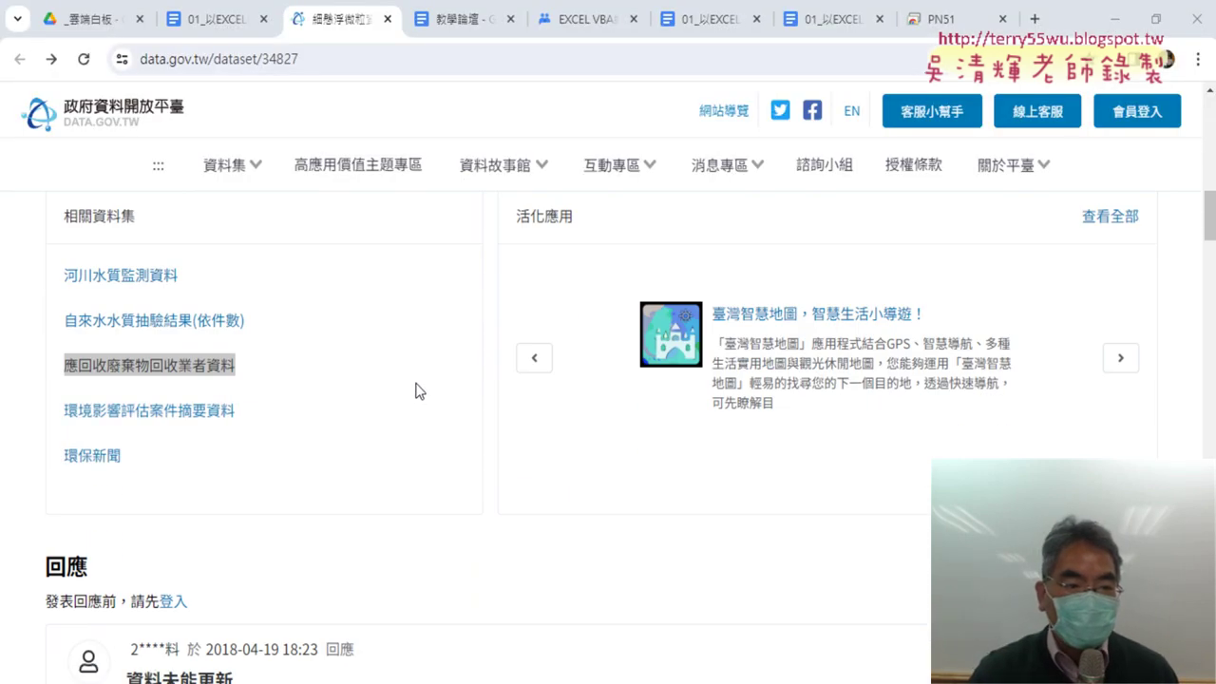
scroll(285, 380, up, 1)
drag(171, 320, 54, 320)
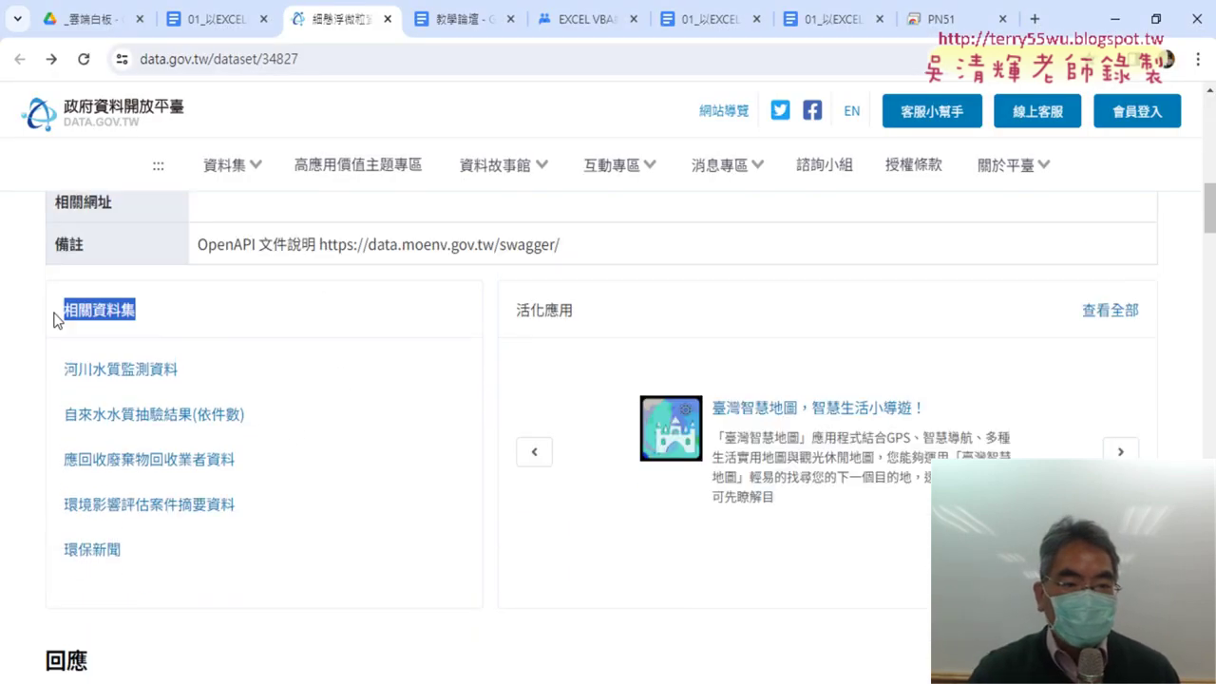
drag(57, 460, 248, 461)
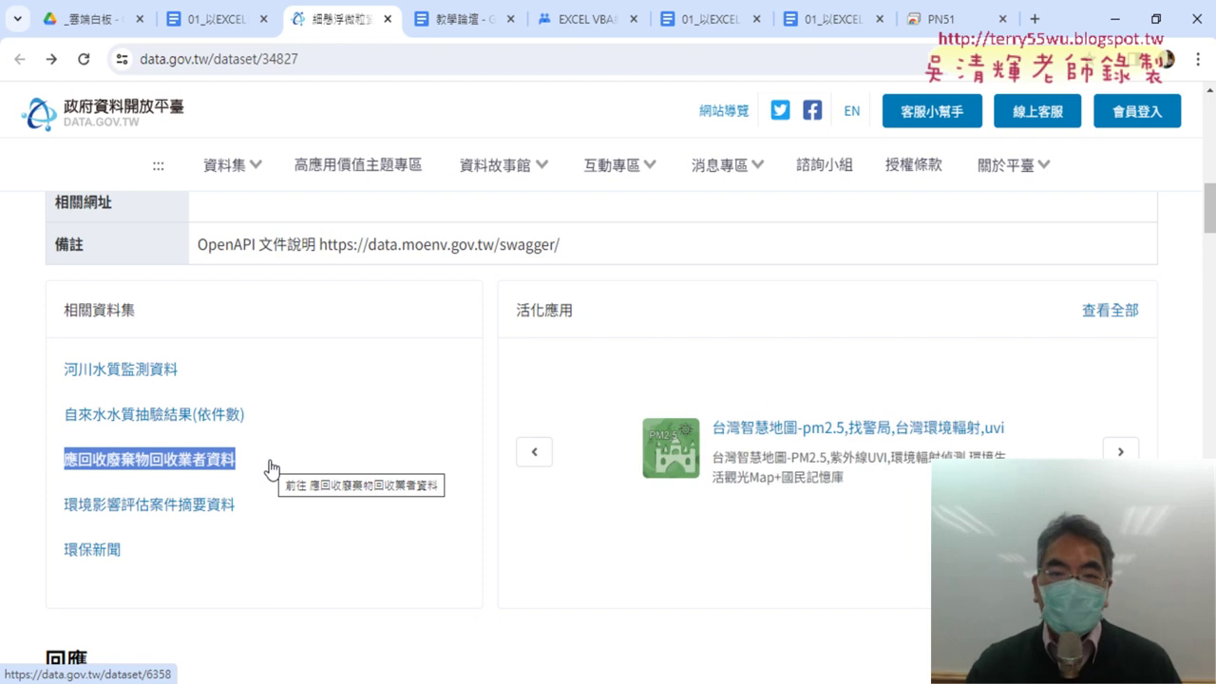
click(203, 467)
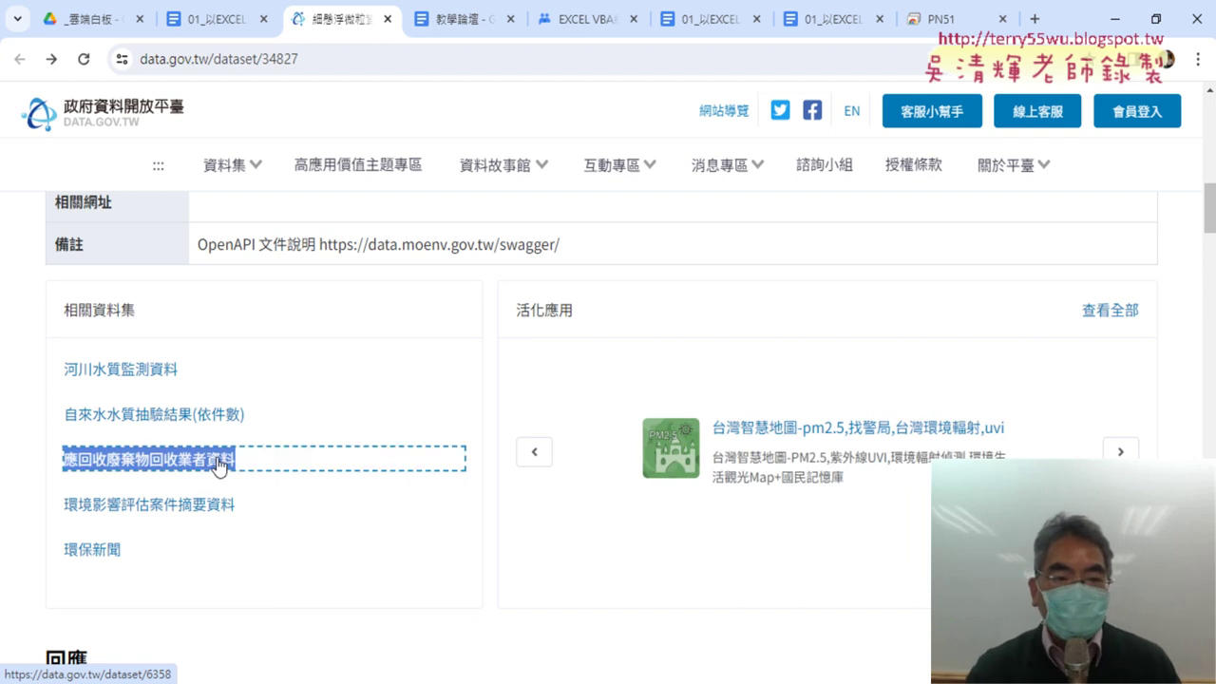
Step: Show the JSON resource details and select its 資料下載網址 download URL
scroll(344, 400, down, 2)
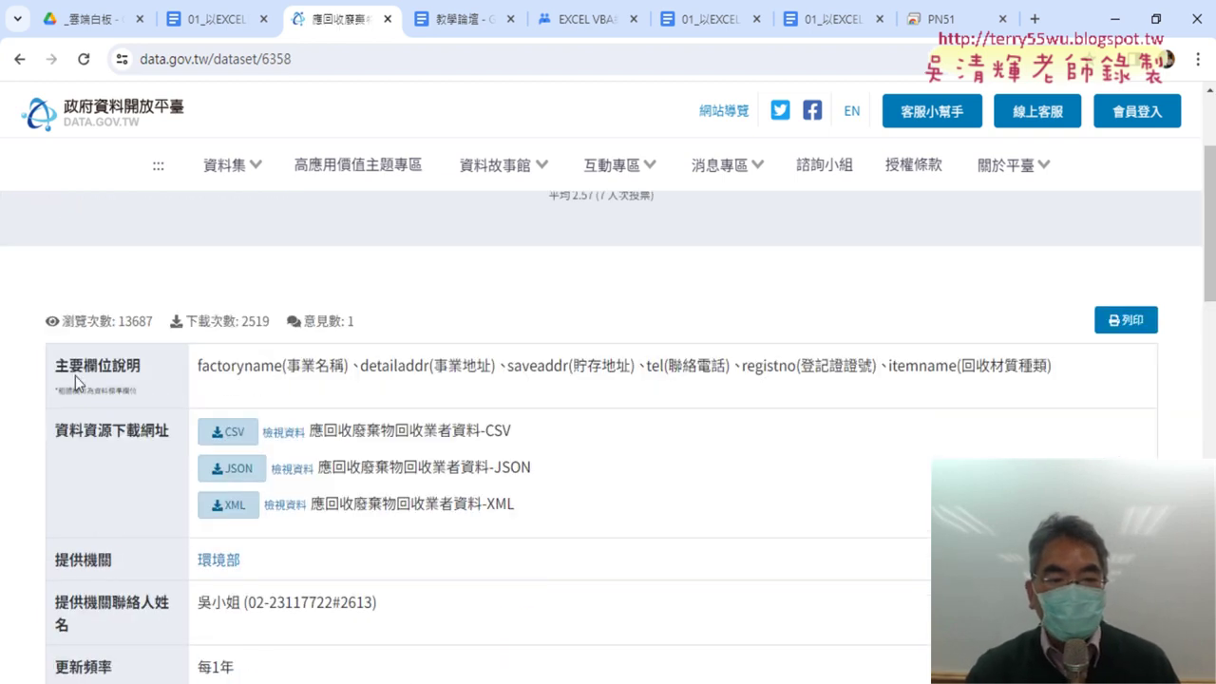
drag(83, 366, 200, 376)
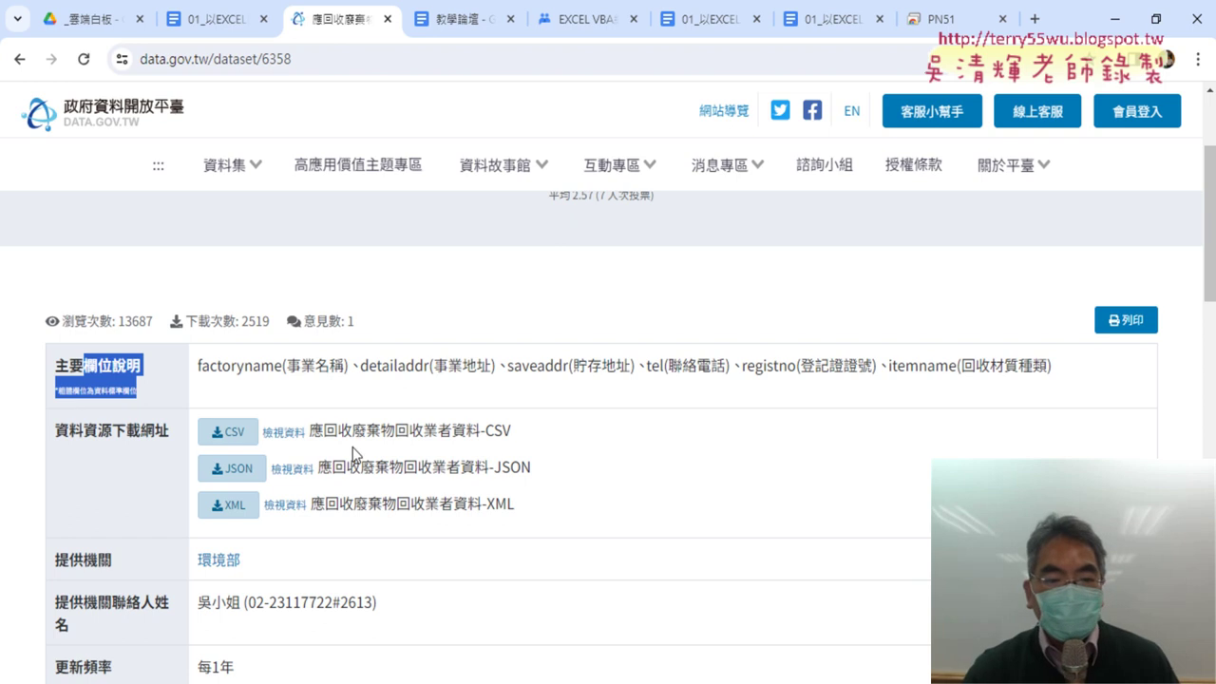
click(295, 469)
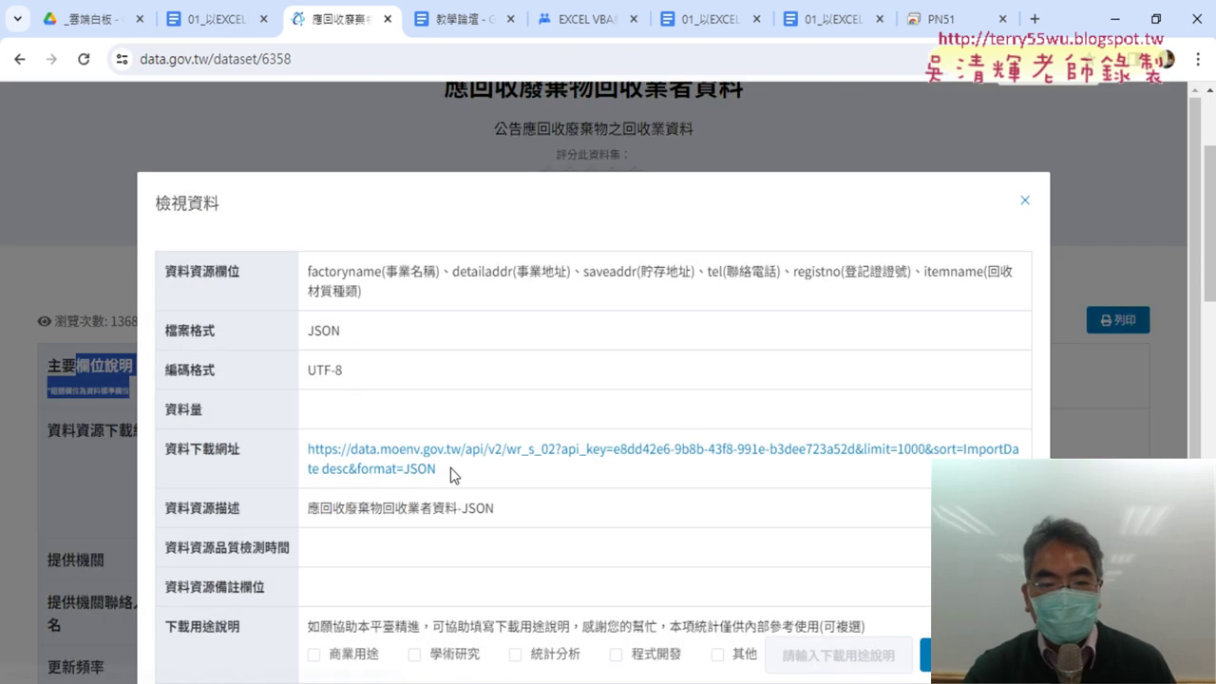
drag(452, 475, 298, 453)
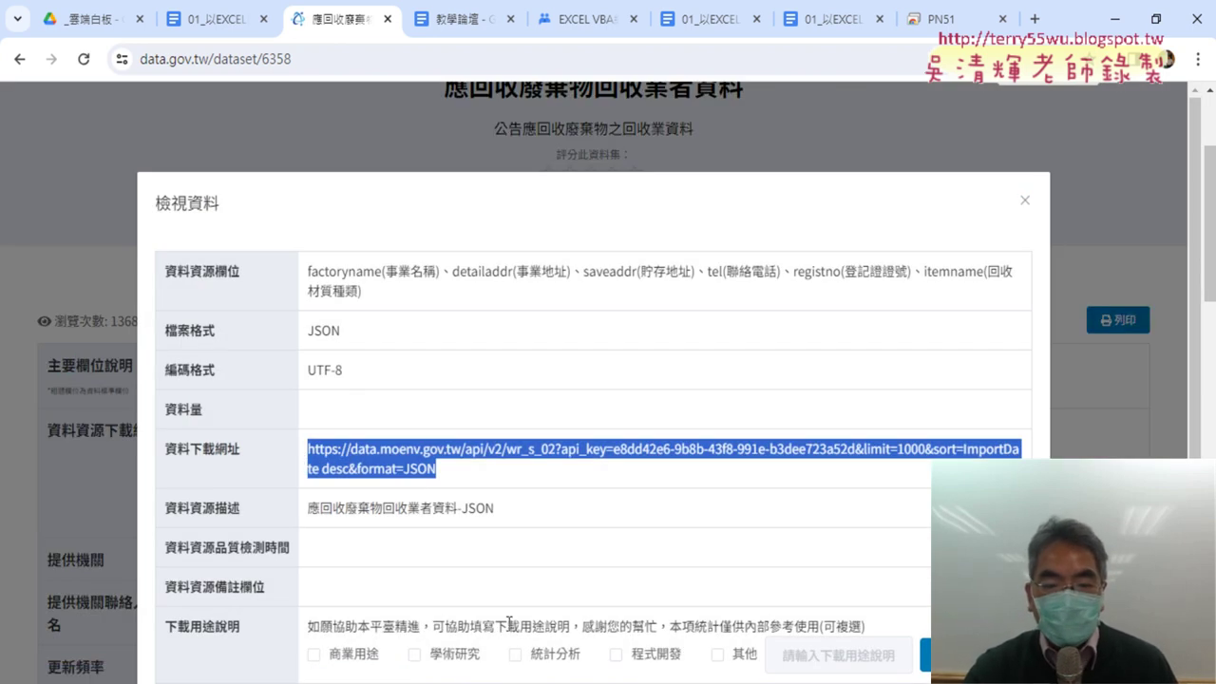
key(alt+Tab)
Step: Review the request URL and the A1–E1 heading assignments in exceljson_records_應回收
scroll(561, 407, up, 6)
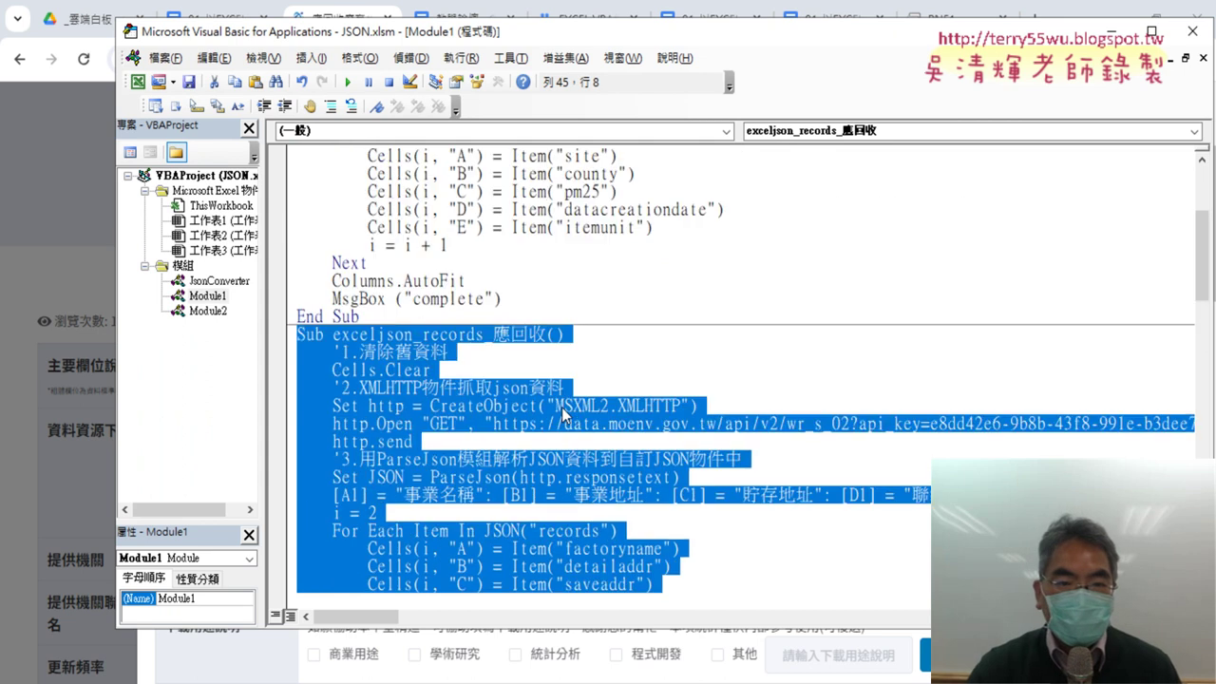
scroll(561, 407, up, 4)
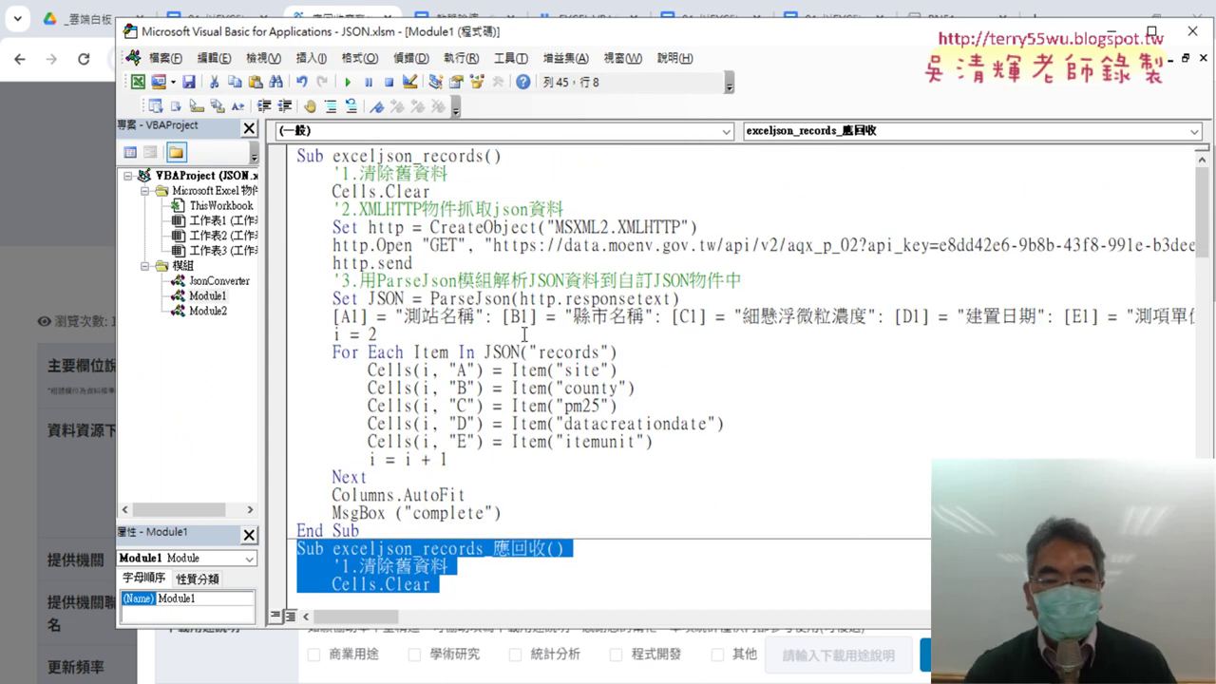
scroll(570, 361, down, 3)
scroll(570, 361, down, 2)
click(578, 352)
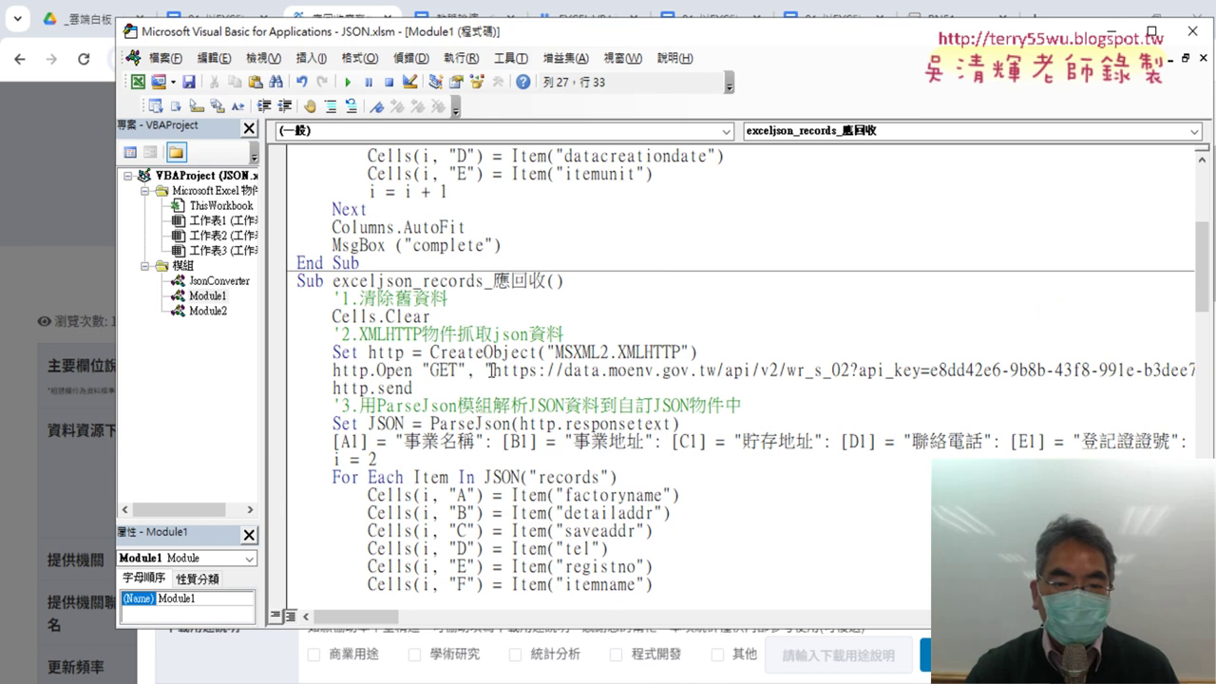
drag(492, 369, 1193, 370)
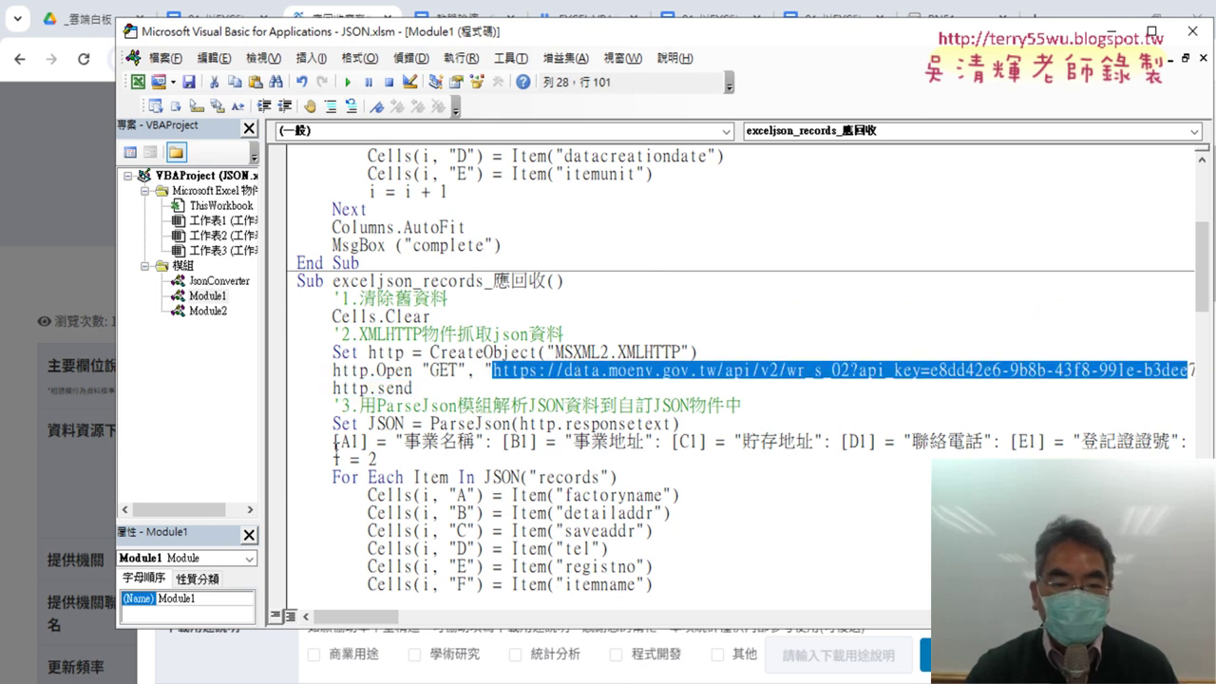
click(334, 441)
drag(334, 440, 1047, 441)
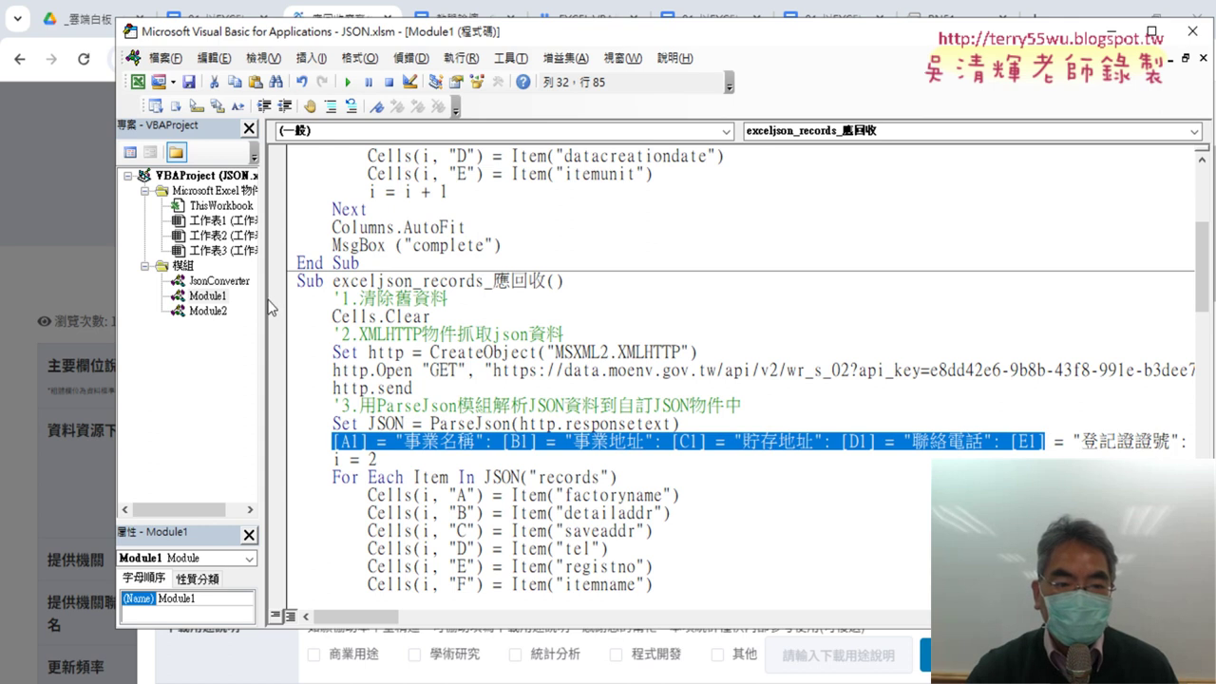
Step: Widen the code pane and check the factoryname and saveaddr keys in the loop
drag(265, 296, 159, 299)
click(1167, 441)
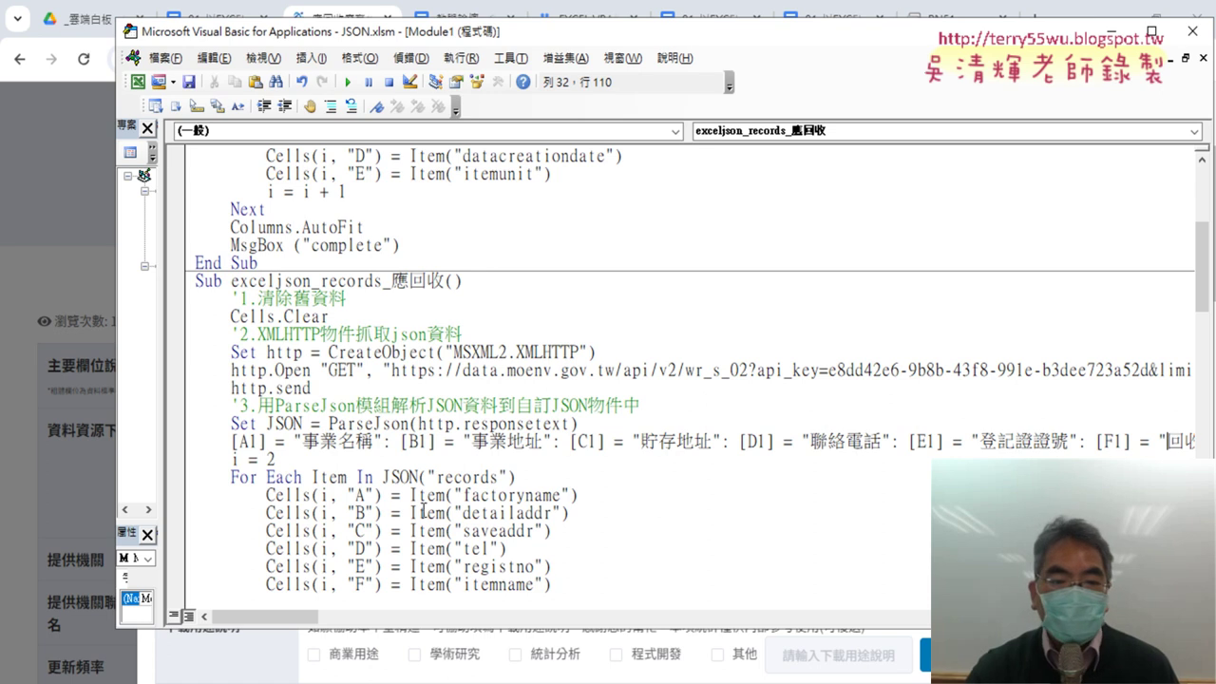
scroll(432, 392, down, 2)
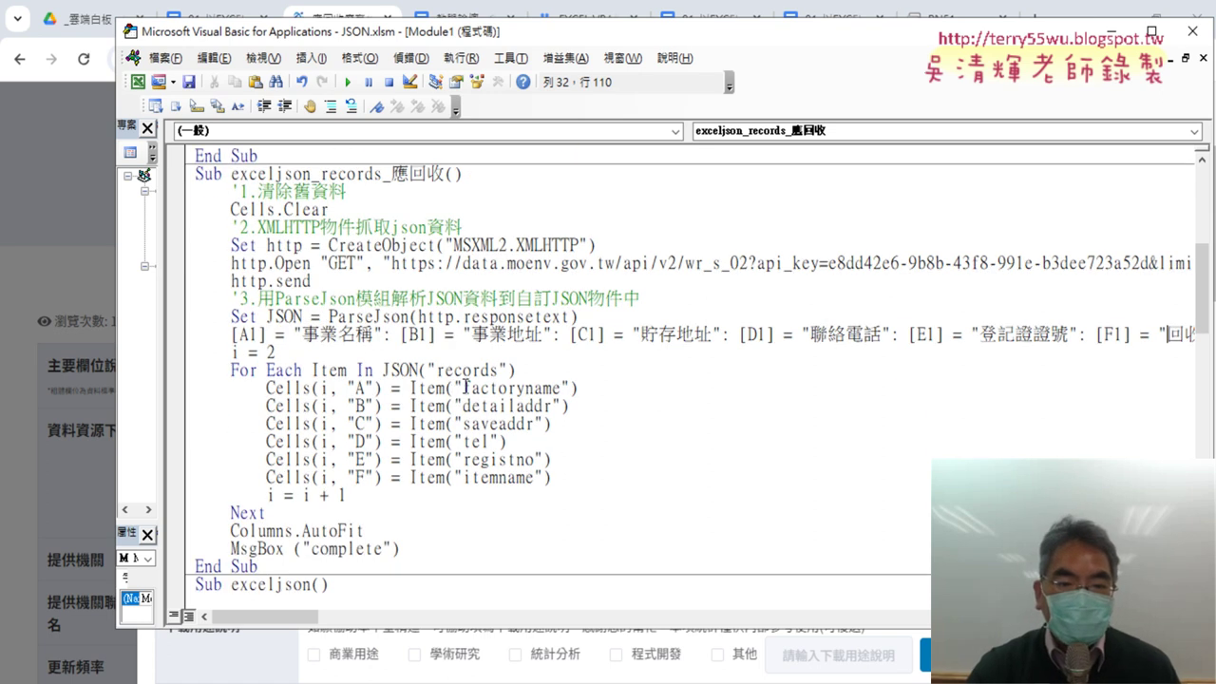
drag(464, 387, 563, 384)
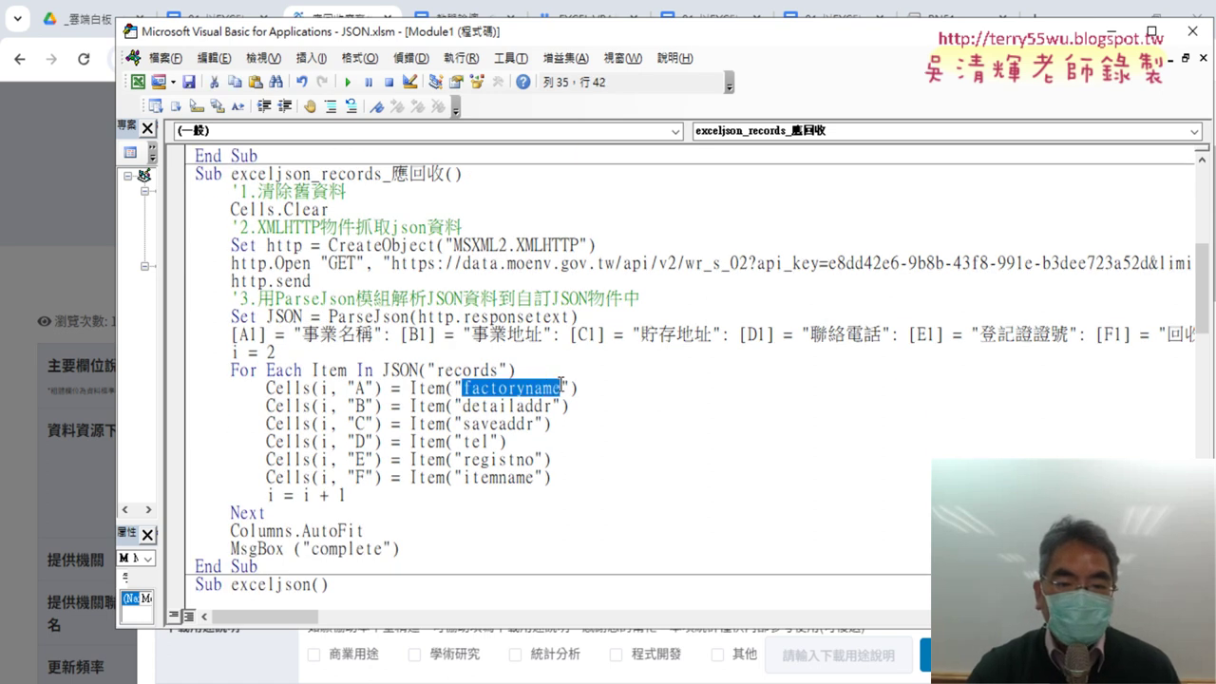
click(501, 424)
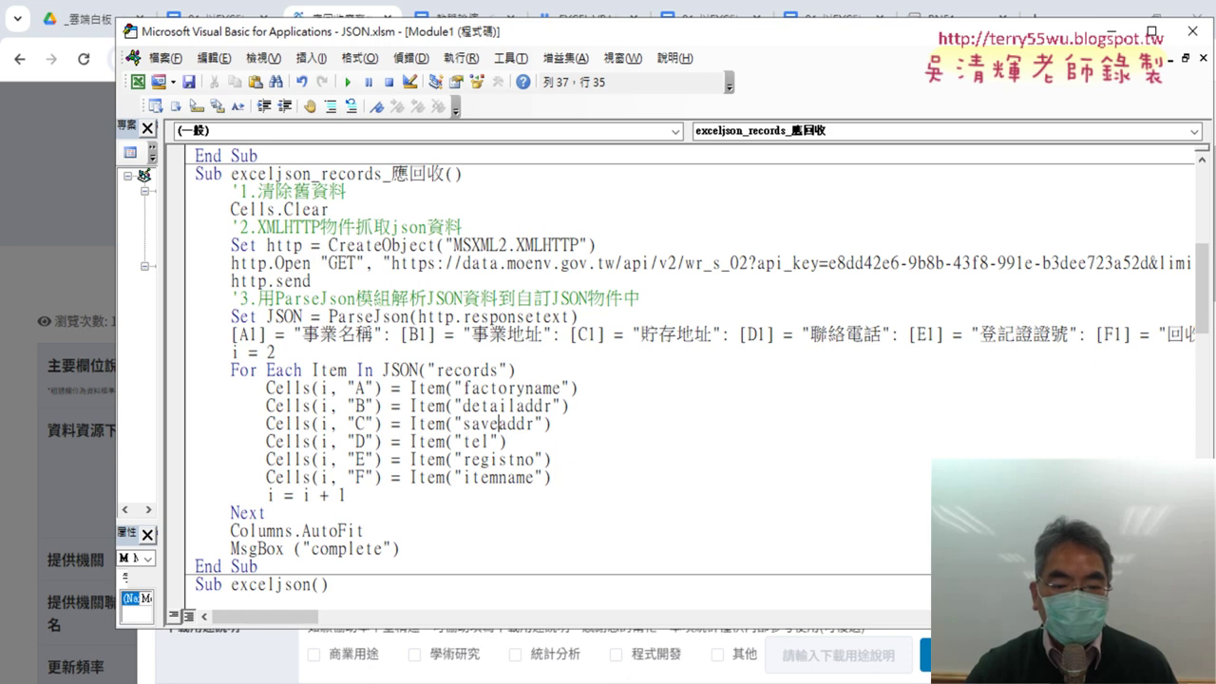
key(alt+Tab)
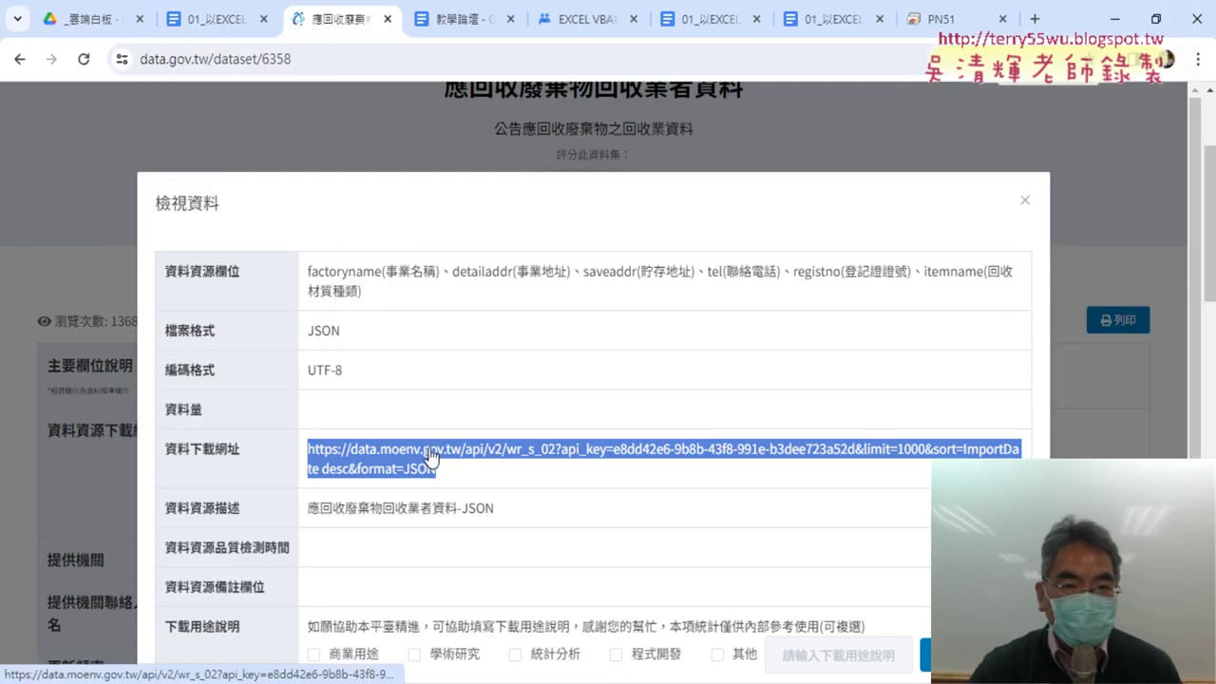
Step: Open the wr_s_02 JSON download URL and compare the first record's fields under records with the macro
click(429, 456)
scroll(389, 332, down, 2)
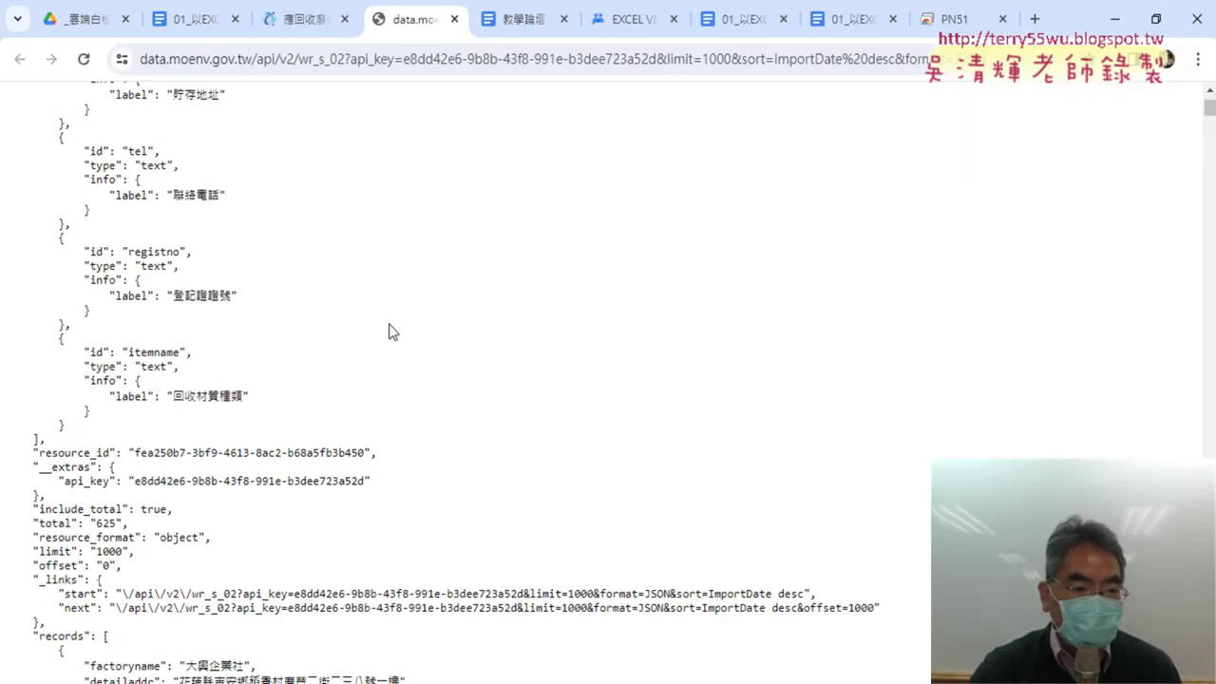
scroll(390, 328, down, 3)
scroll(392, 326, down, 1)
drag(38, 272, 83, 264)
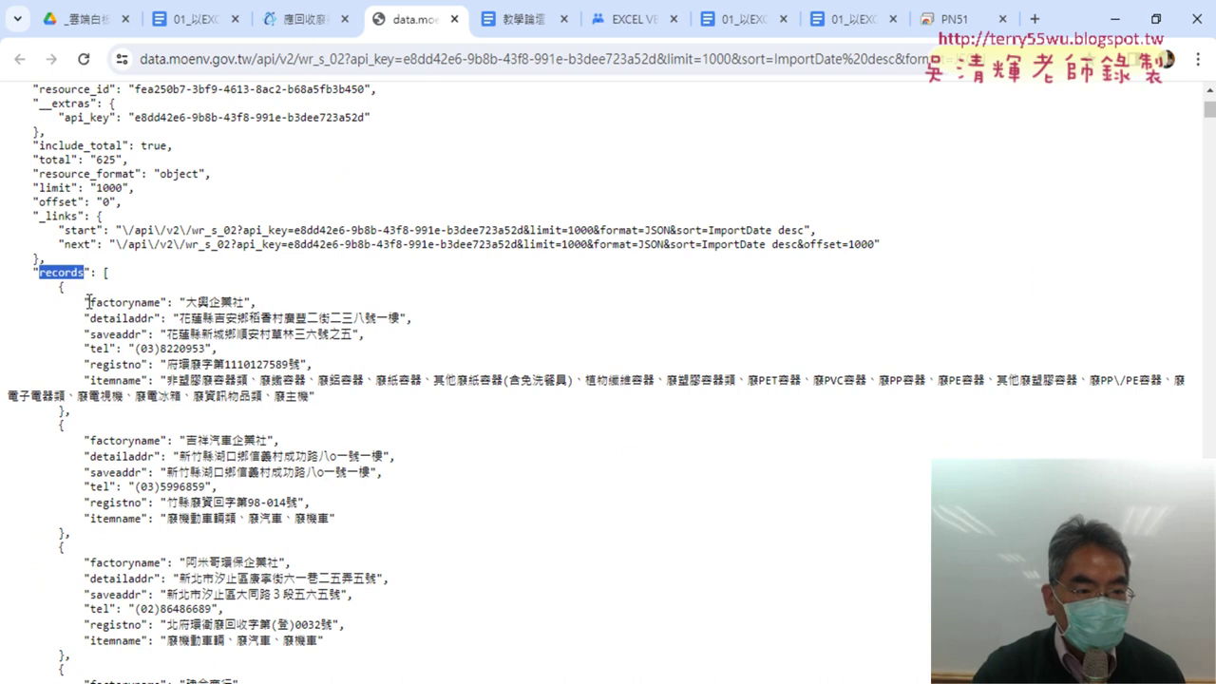
click(87, 301)
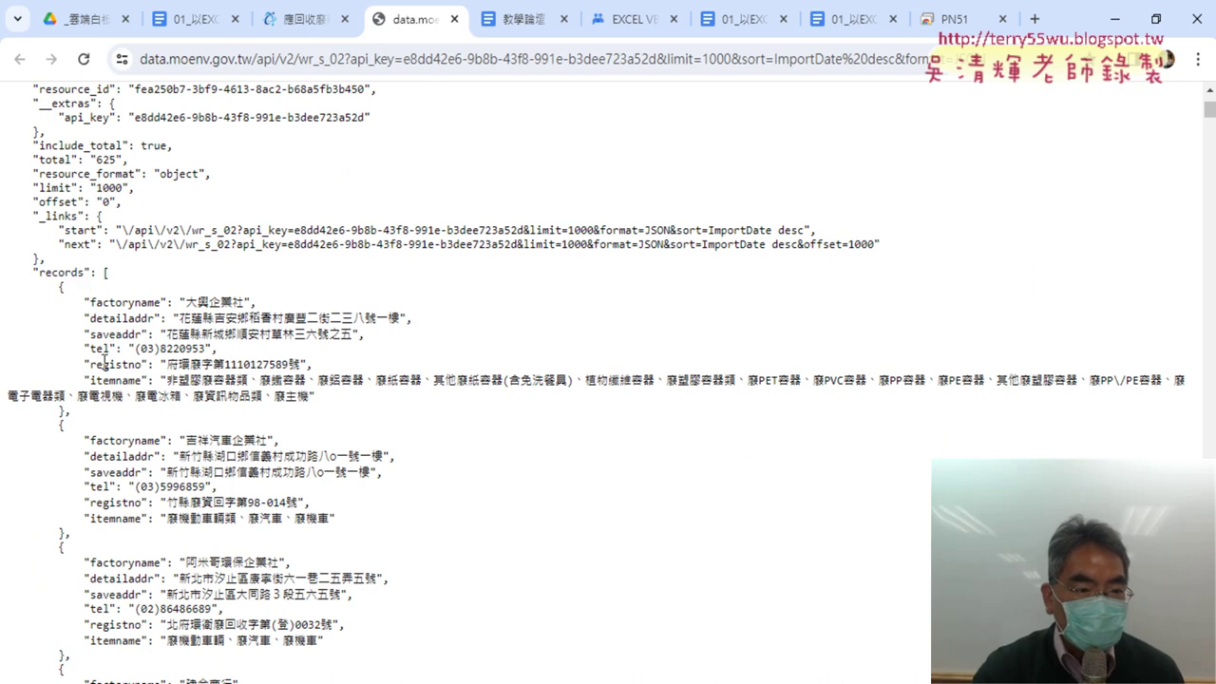
drag(155, 380, 72, 300)
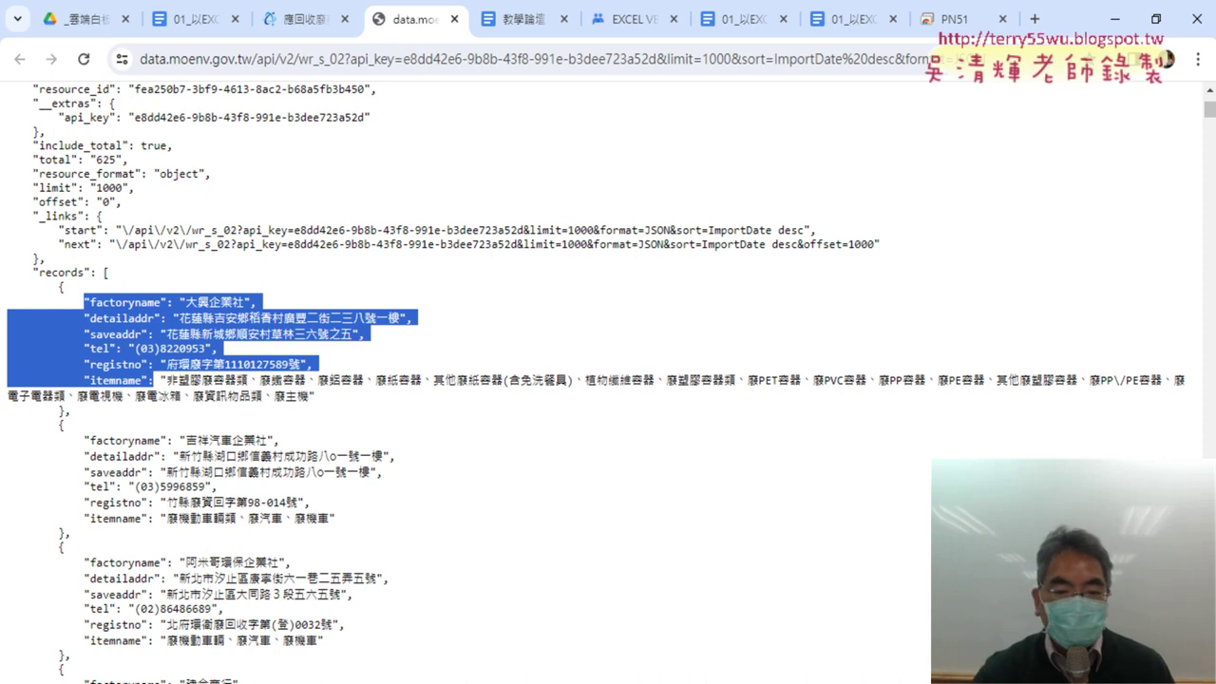
key(alt+Tab)
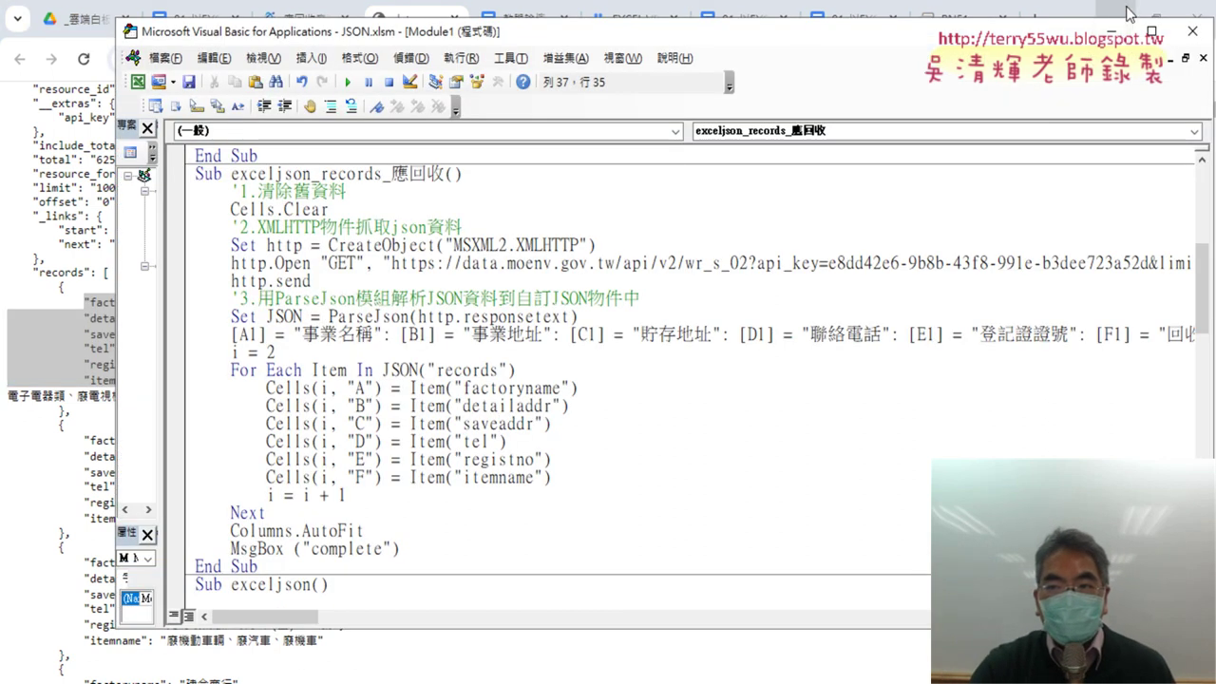
Step: Uncover the worksheet beside the code and put a breakpoint on the [A1] header line
click(1128, 13)
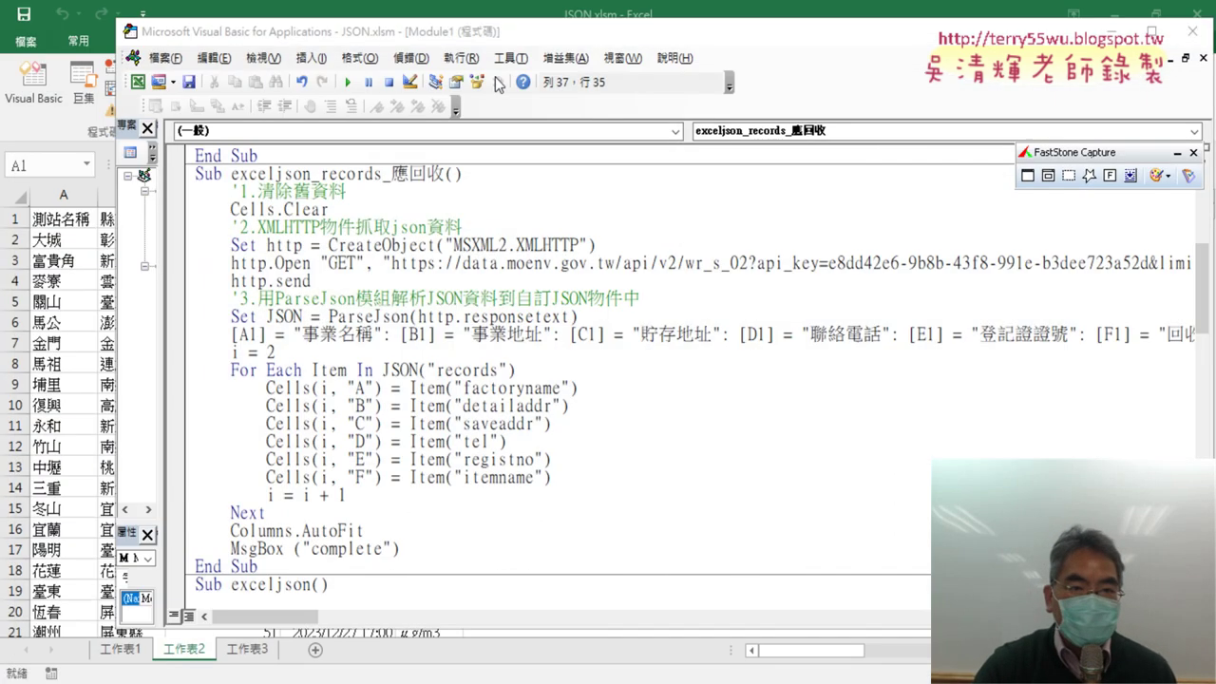
mouse_move(518, 38)
mouse_down()
mouse_move(910, 65)
mouse_move(675, 57)
mouse_up()
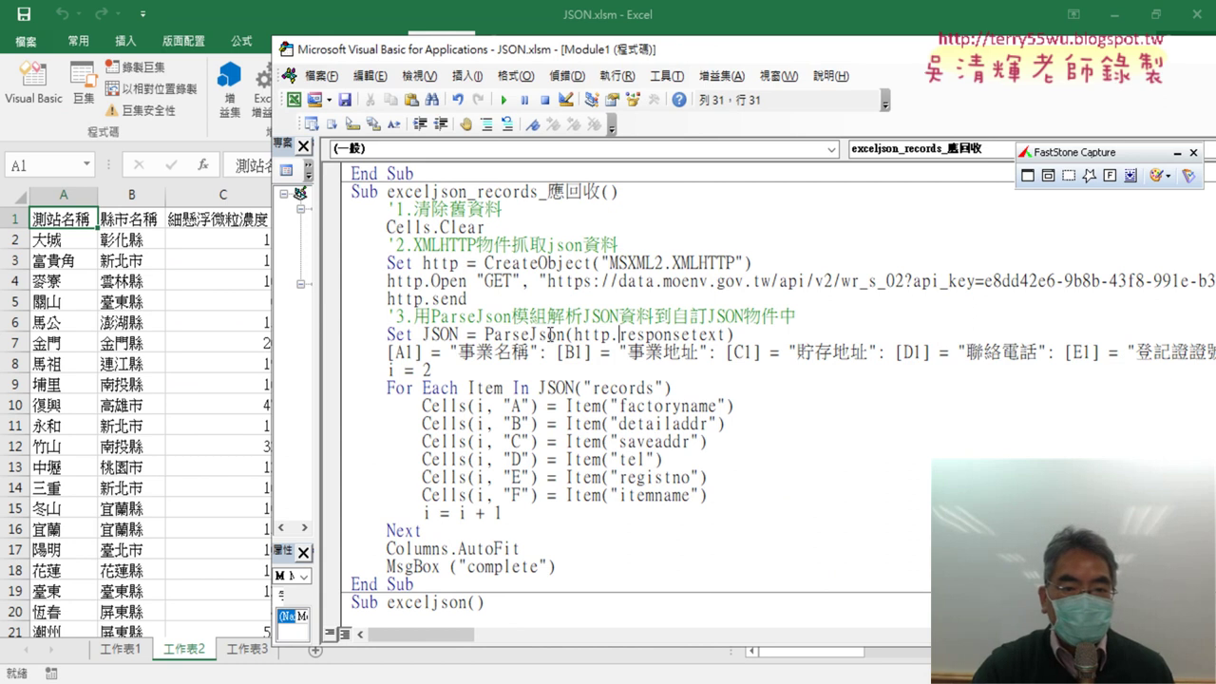
click(334, 352)
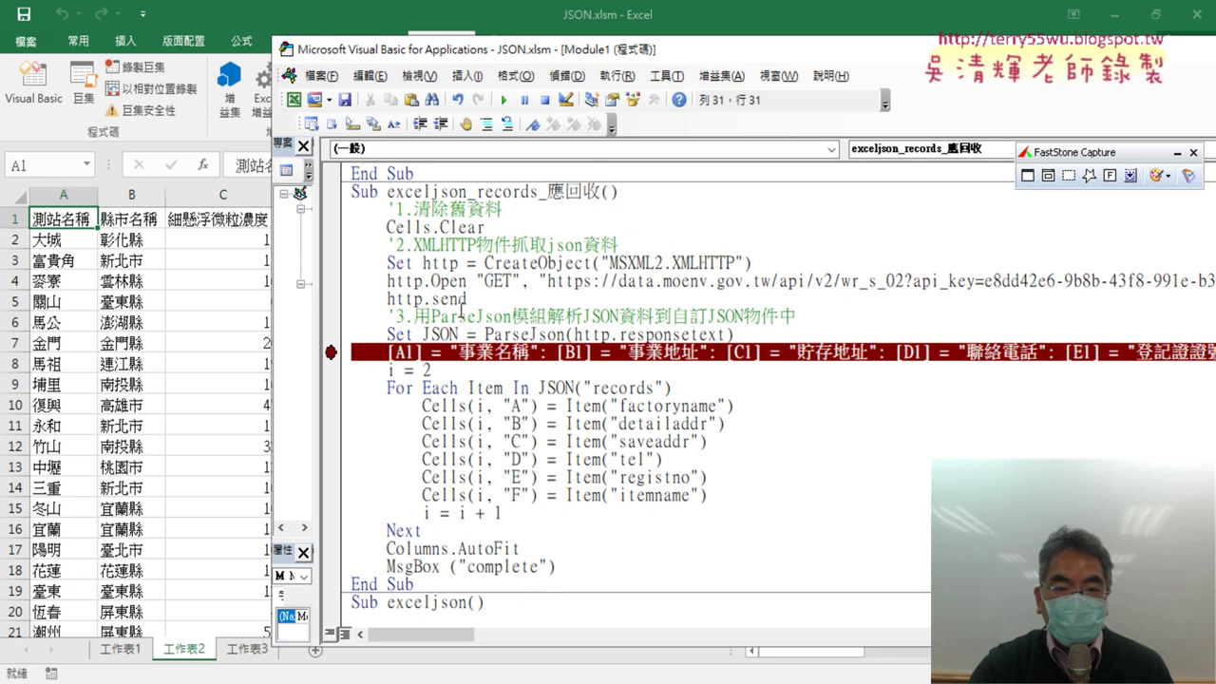
drag(477, 298, 387, 300)
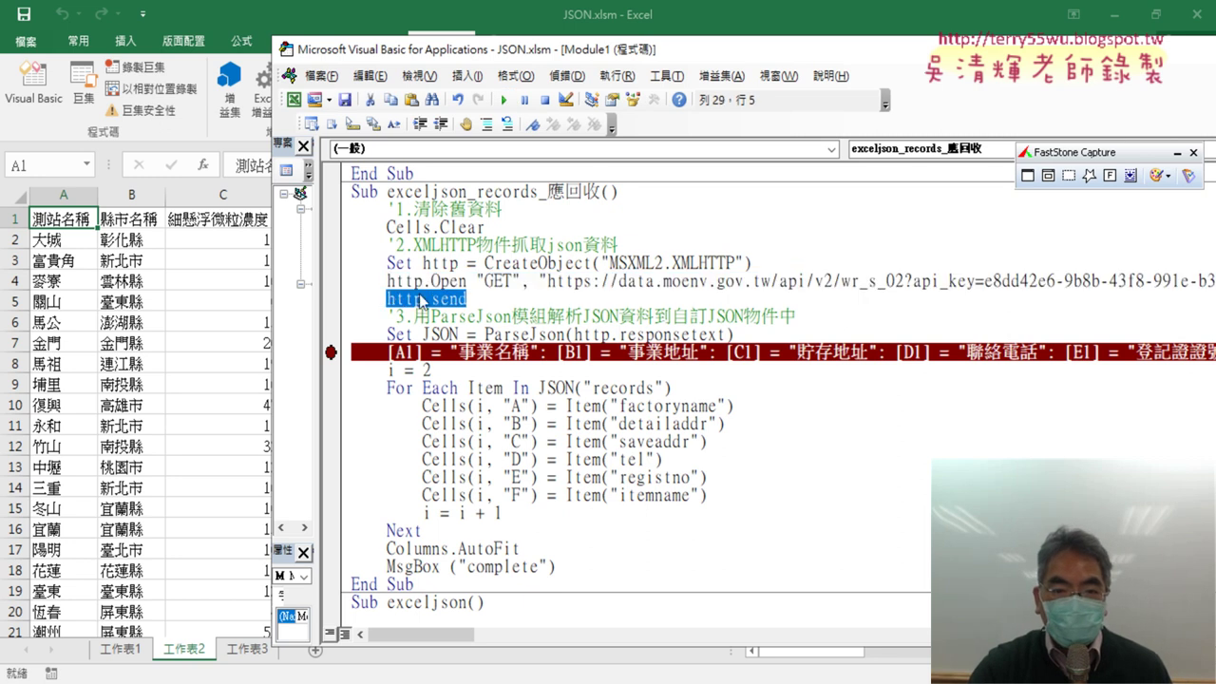
click(634, 283)
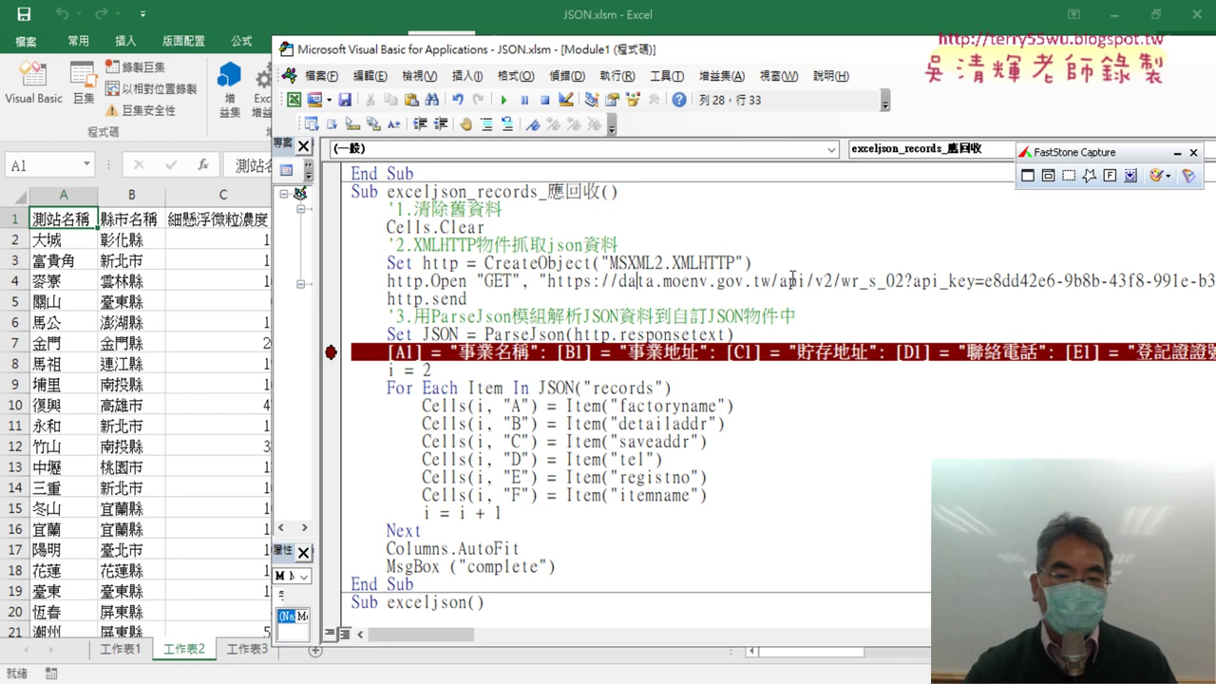
Step: Run the recycler macro to the [A1] breakpoint and step with F8 through the header assignments
click(503, 102)
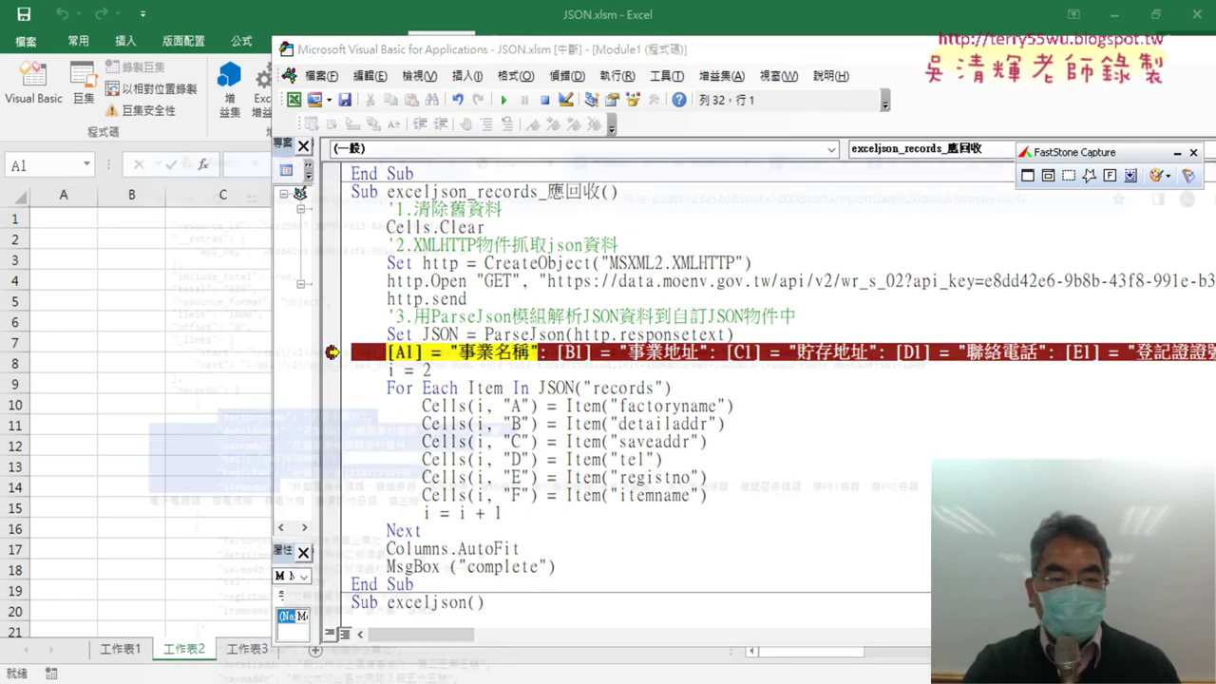
scroll(298, 234, up, 1)
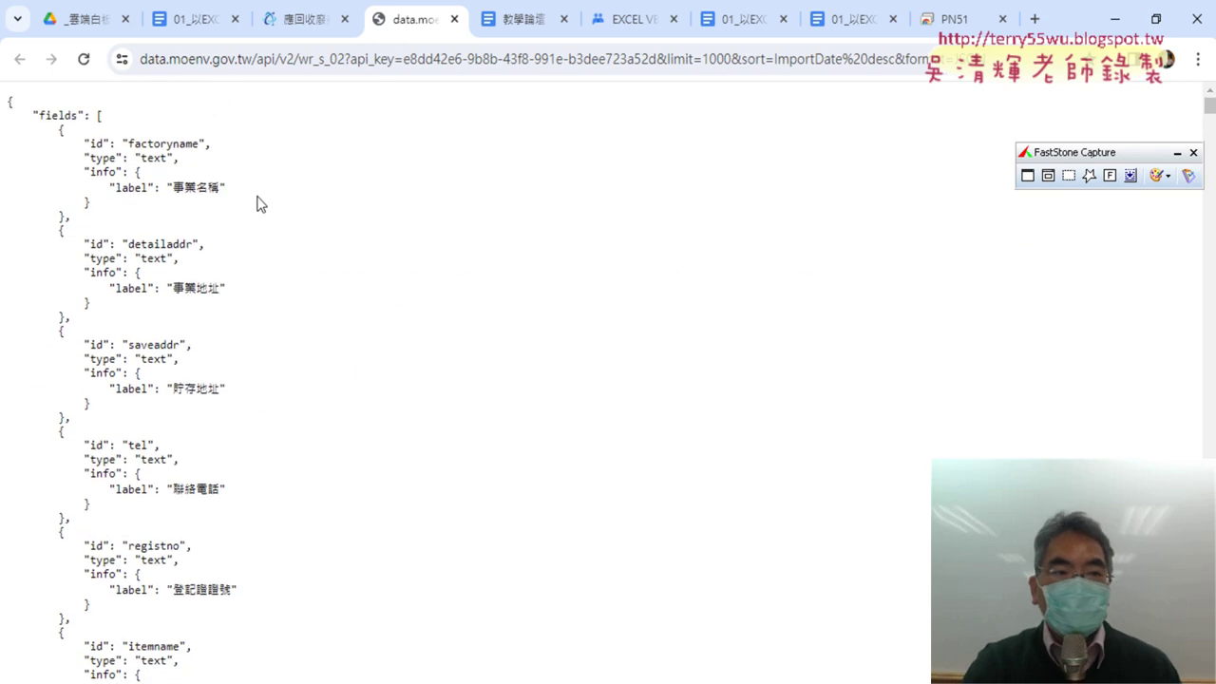
key(alt+Tab)
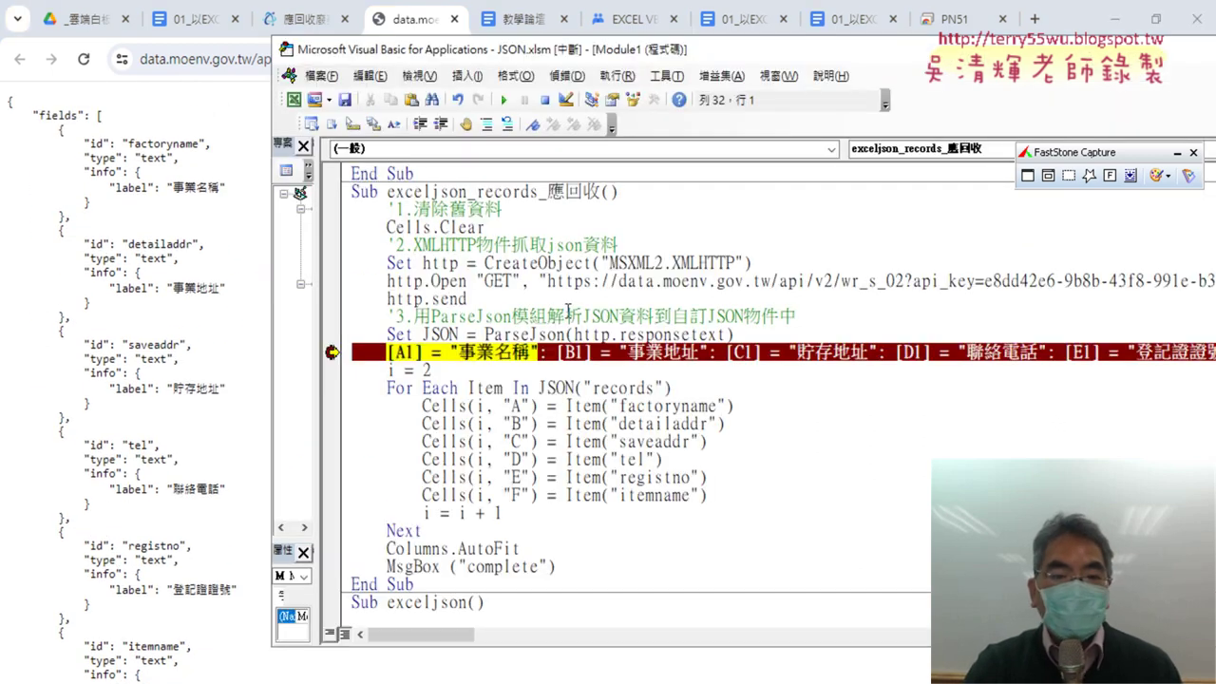
drag(458, 334, 421, 335)
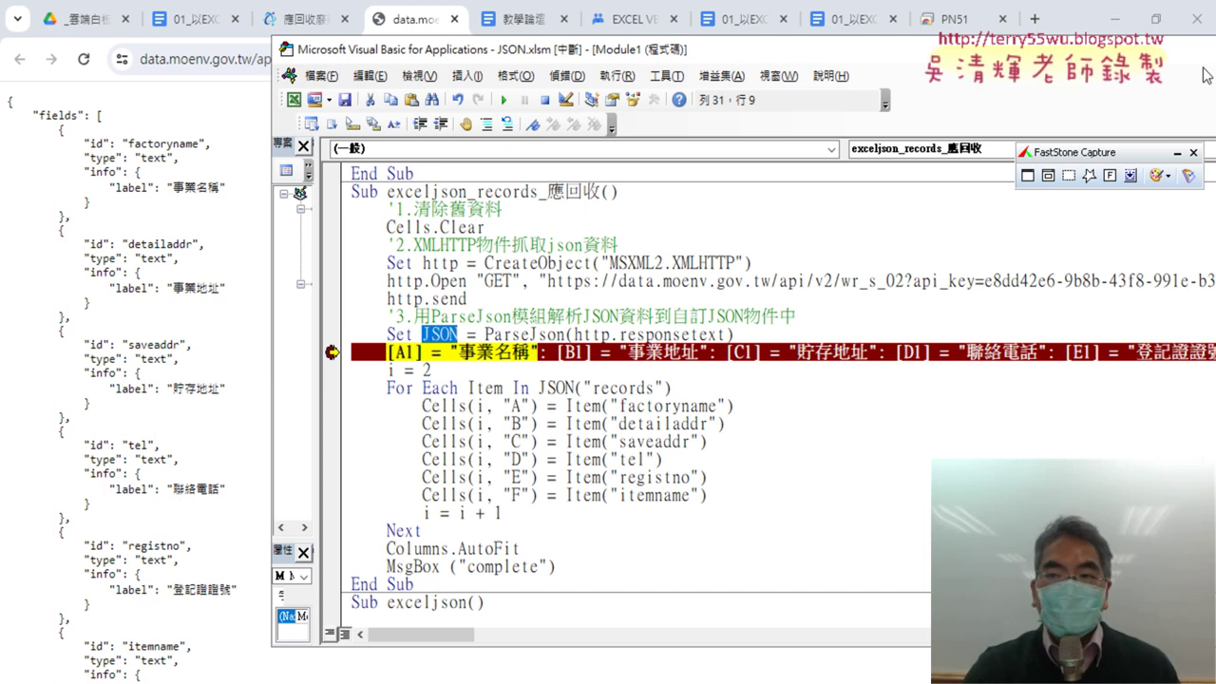
click(926, 109)
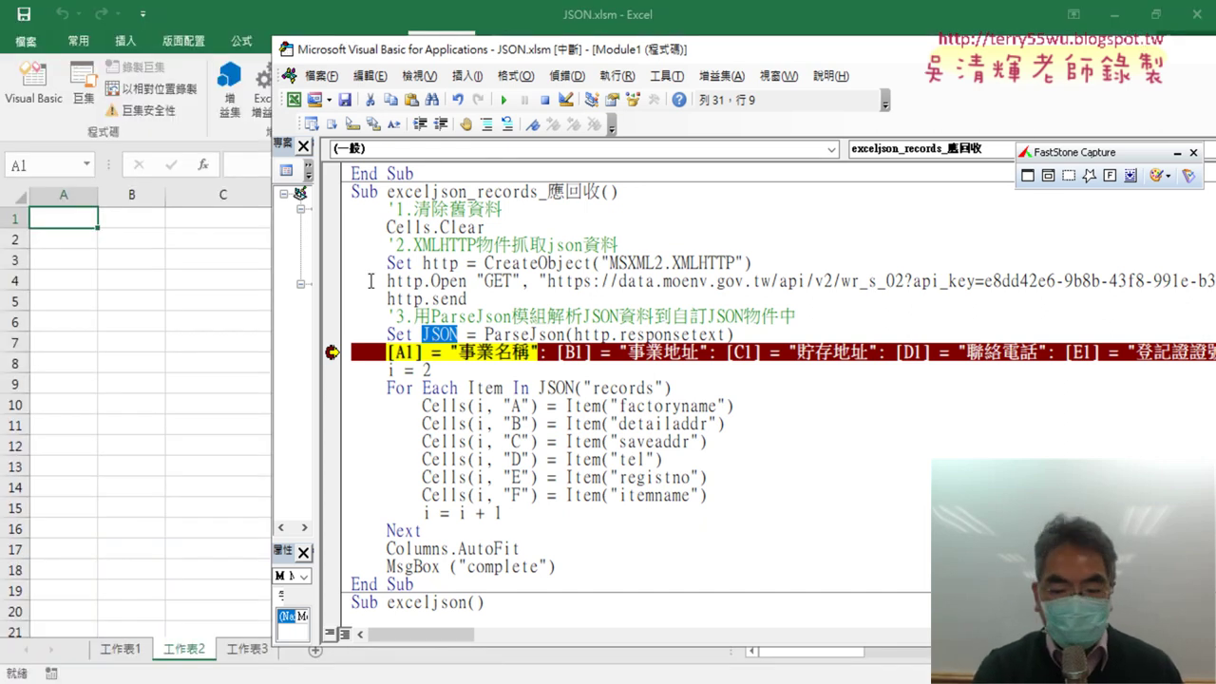
key(F8)
key(F8)
key(F8)
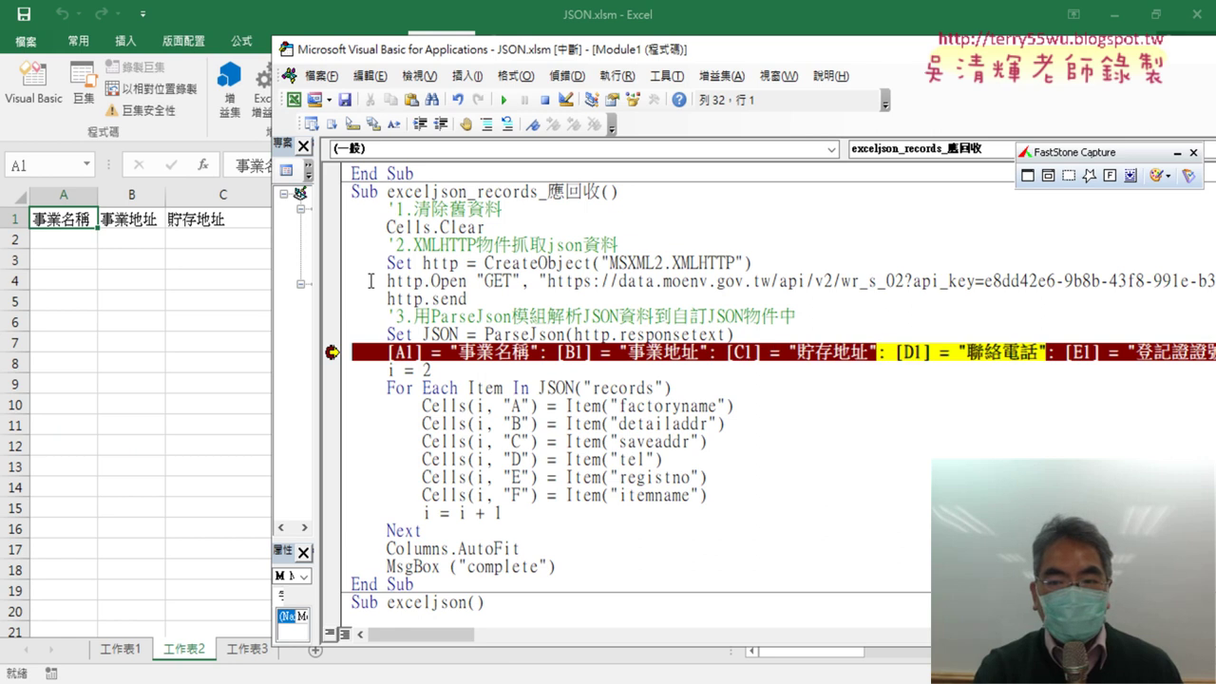
key(F8)
key(F8)
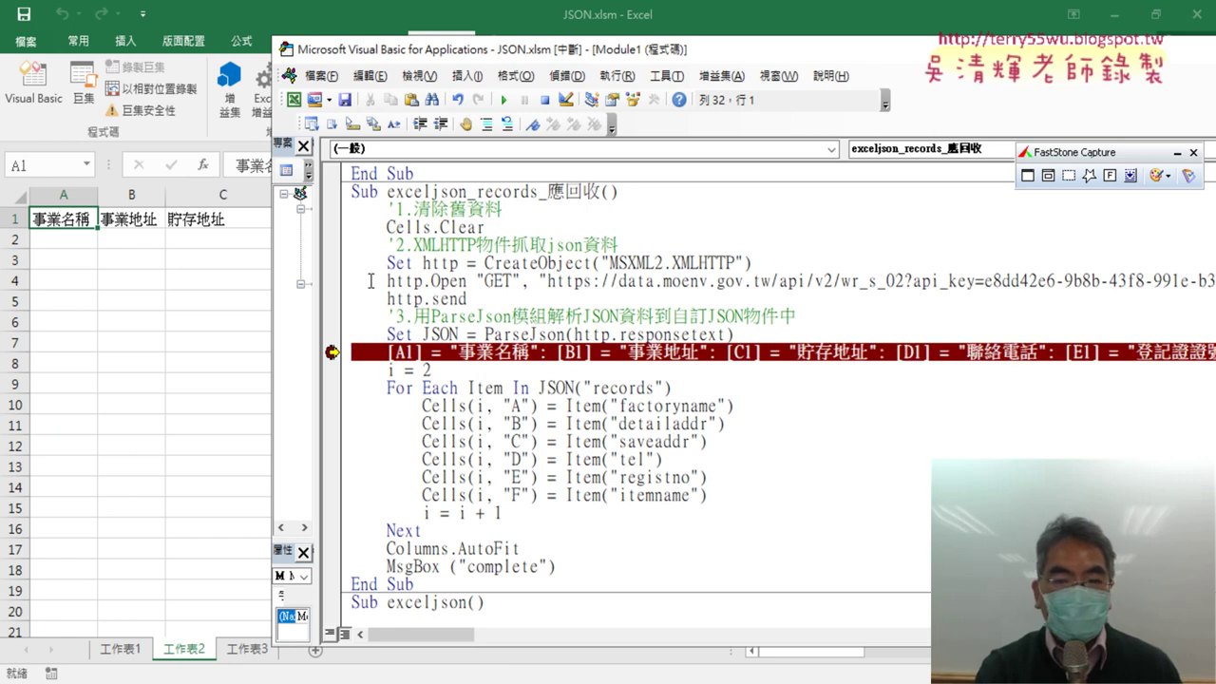
mouse_move(530, 55)
mouse_down()
mouse_move(889, 55)
mouse_move(1215, 81)
mouse_move(949, 113)
mouse_move(547, 268)
mouse_move(463, 325)
mouse_move(376, 334)
mouse_up()
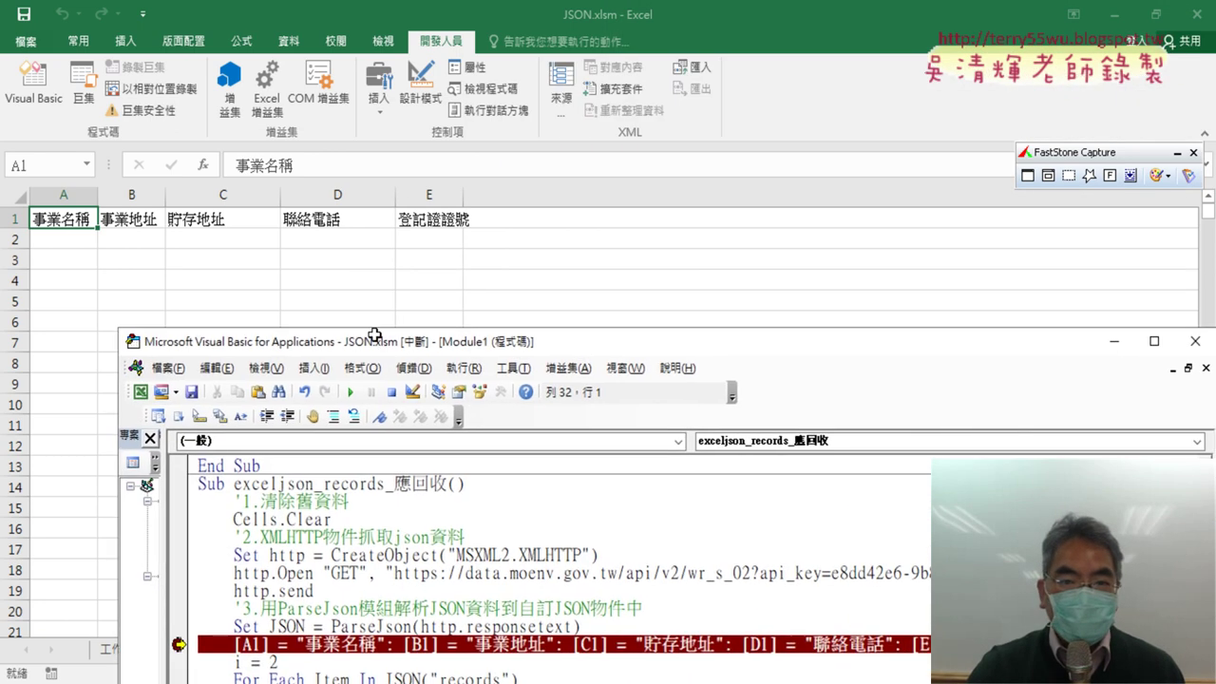
click(429, 219)
click(473, 193)
key(ctrl+shift+Right)
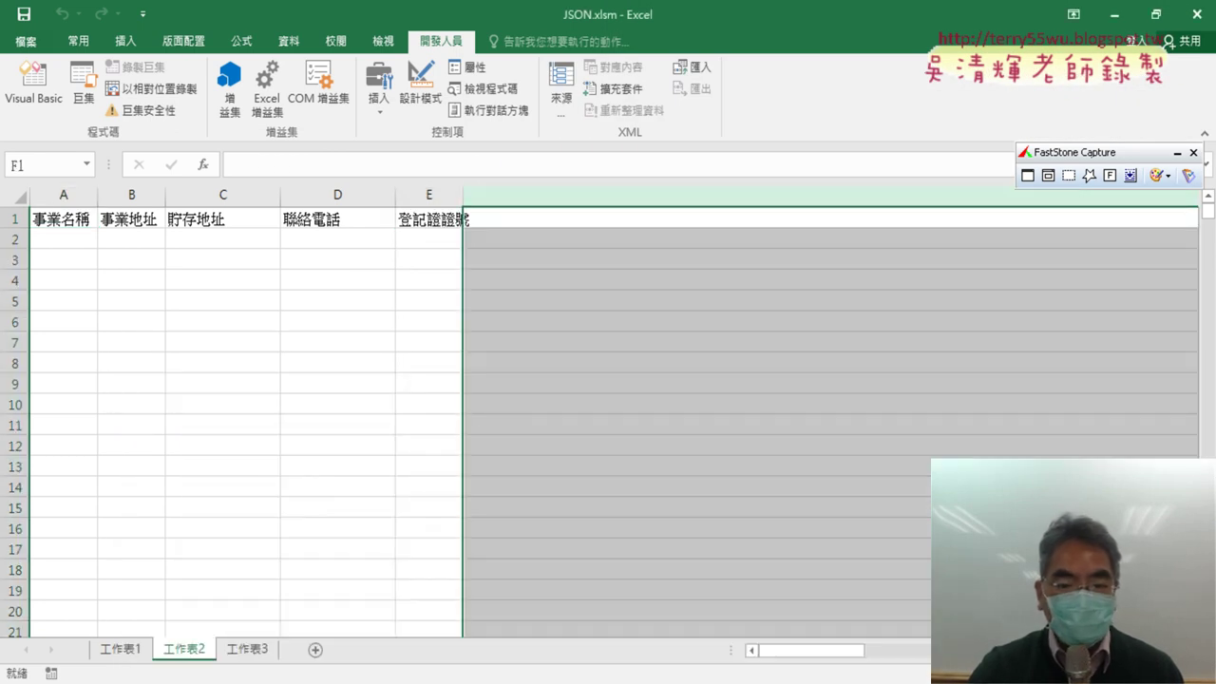
key(alt+F11)
drag(630, 278, 742, 8)
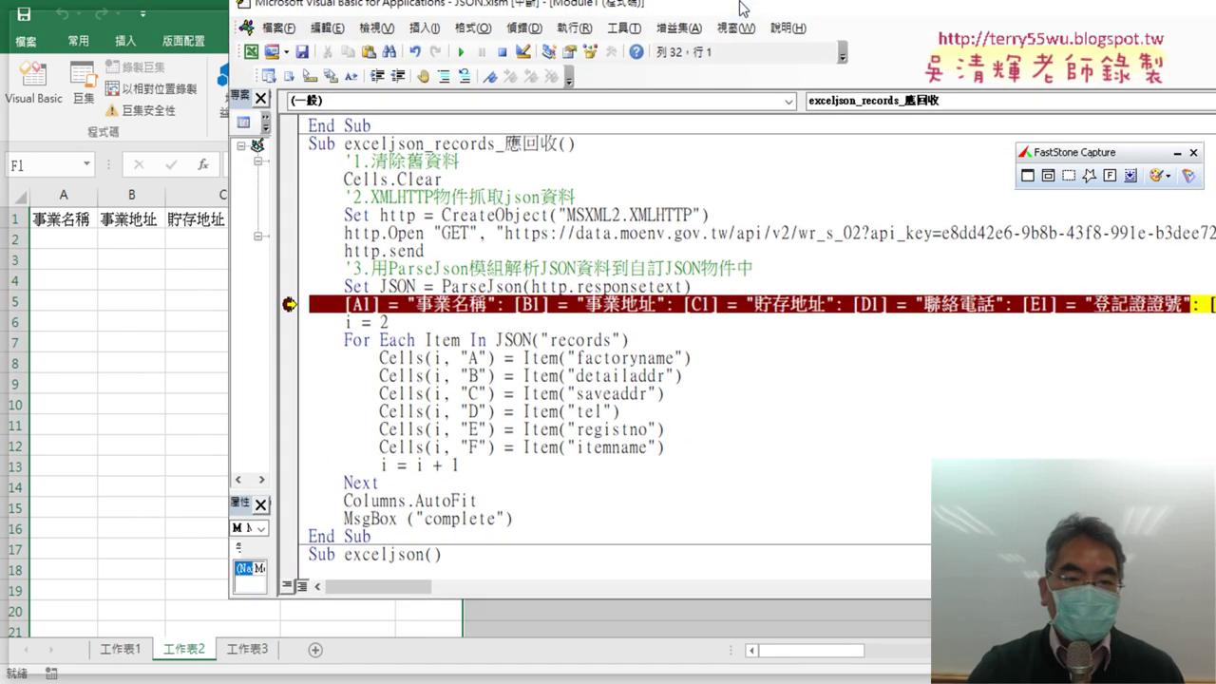
mouse_move(591, 15)
mouse_down()
mouse_move(589, 359)
mouse_move(680, 64)
mouse_up()
click(600, 397)
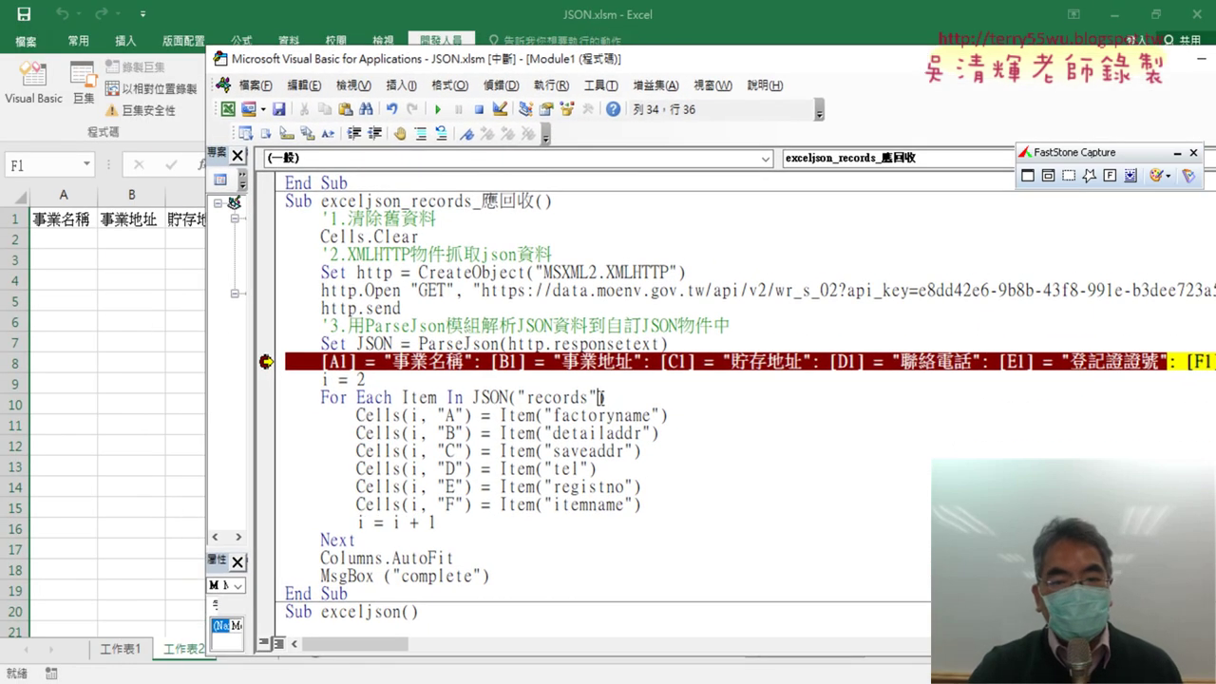
drag(474, 397, 504, 397)
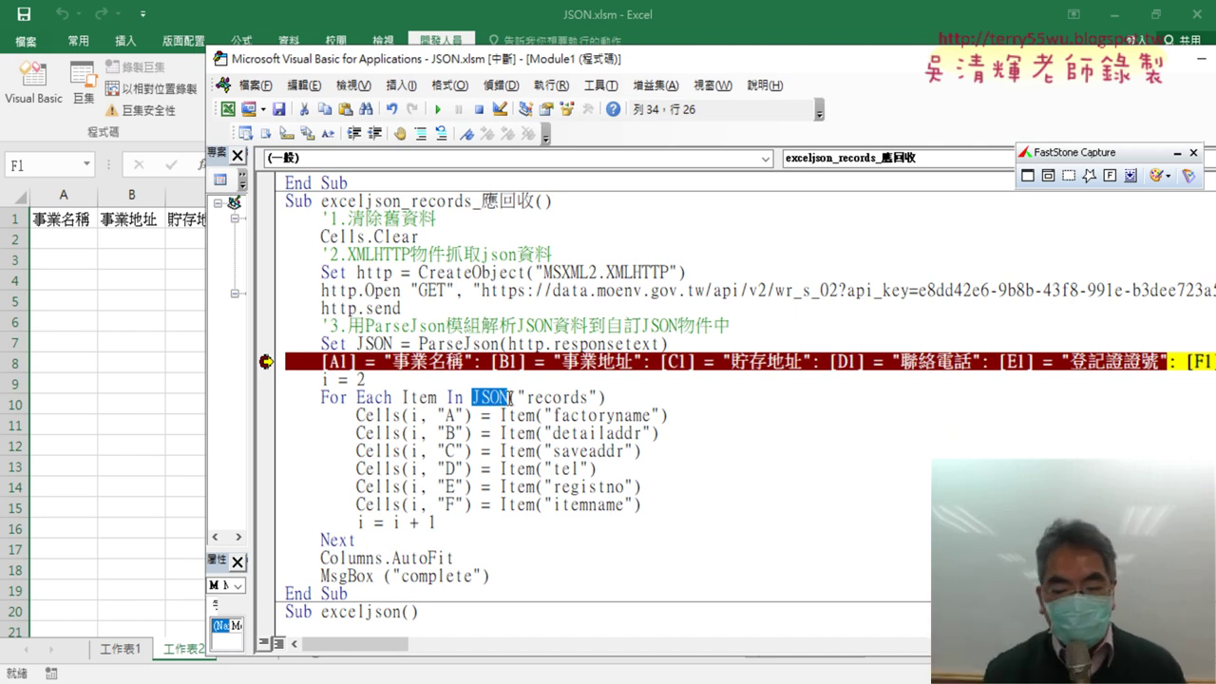
key(F8)
key(F8)
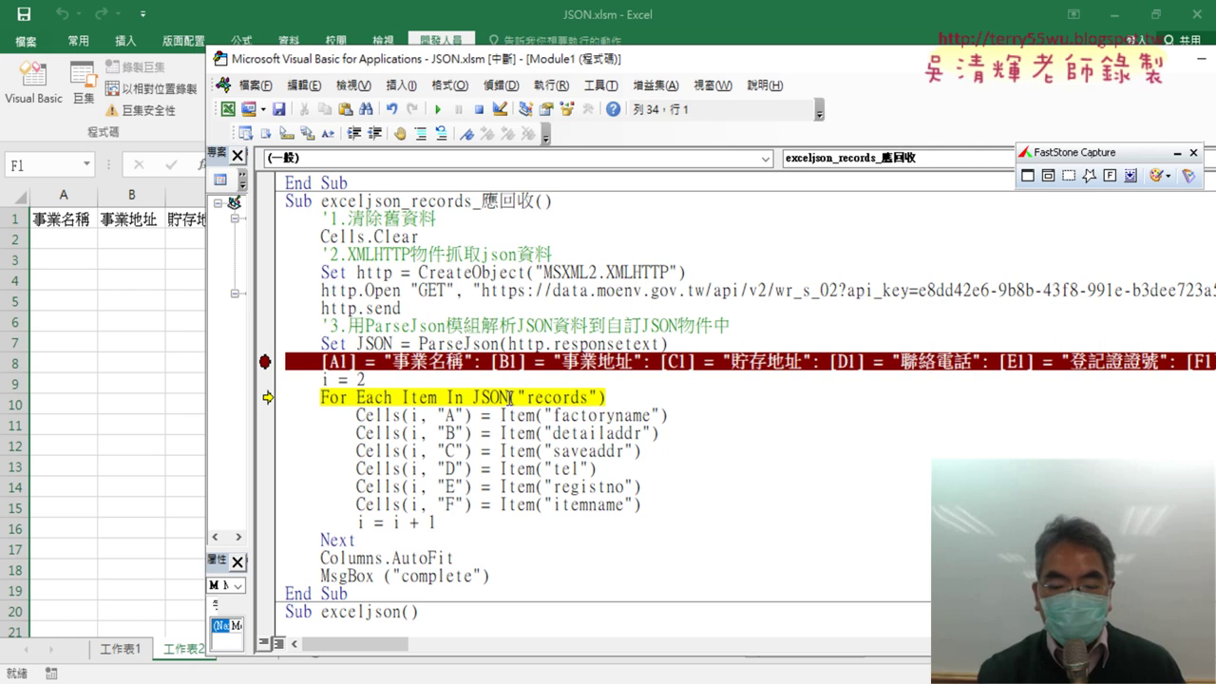
key(F8)
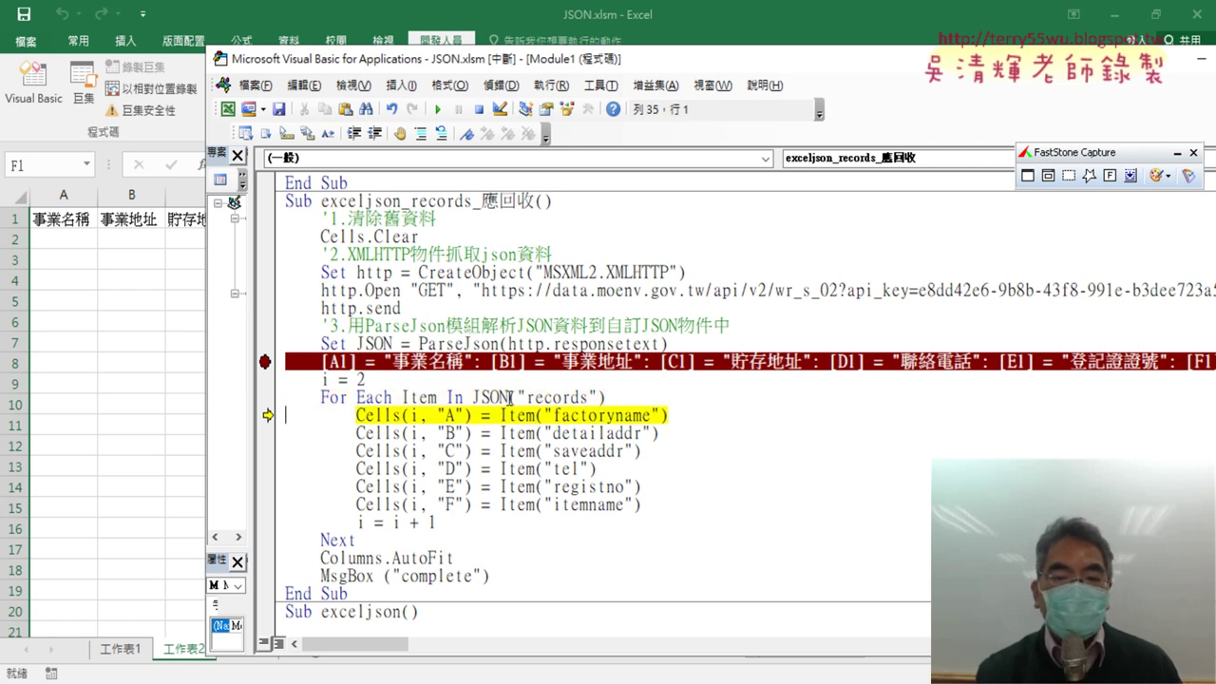
key(F8)
key(F8)
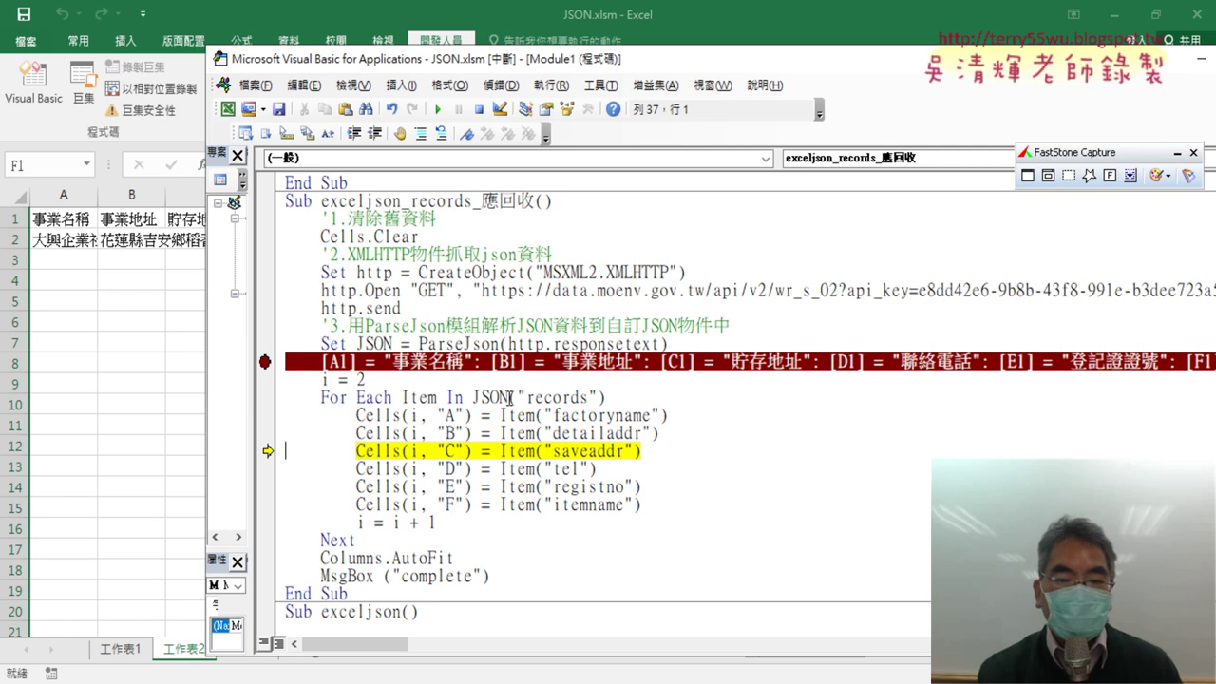
key(F8)
key(F8)
key(F8)
key(F8)
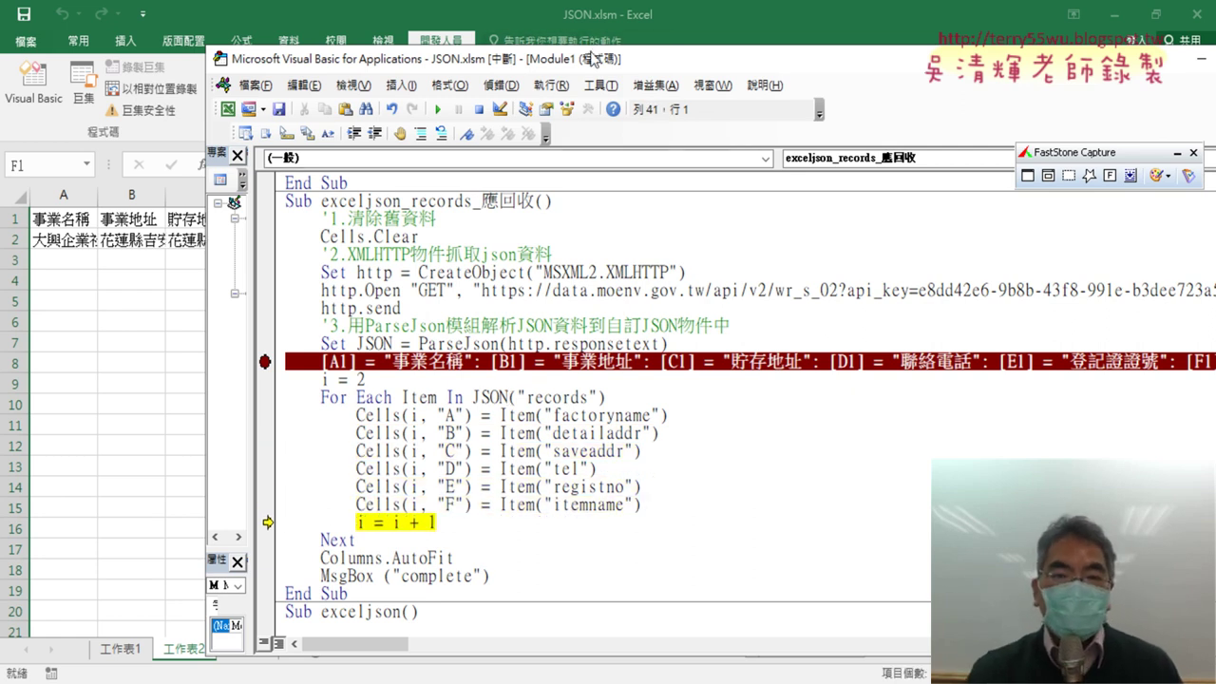
drag(589, 59, 744, 70)
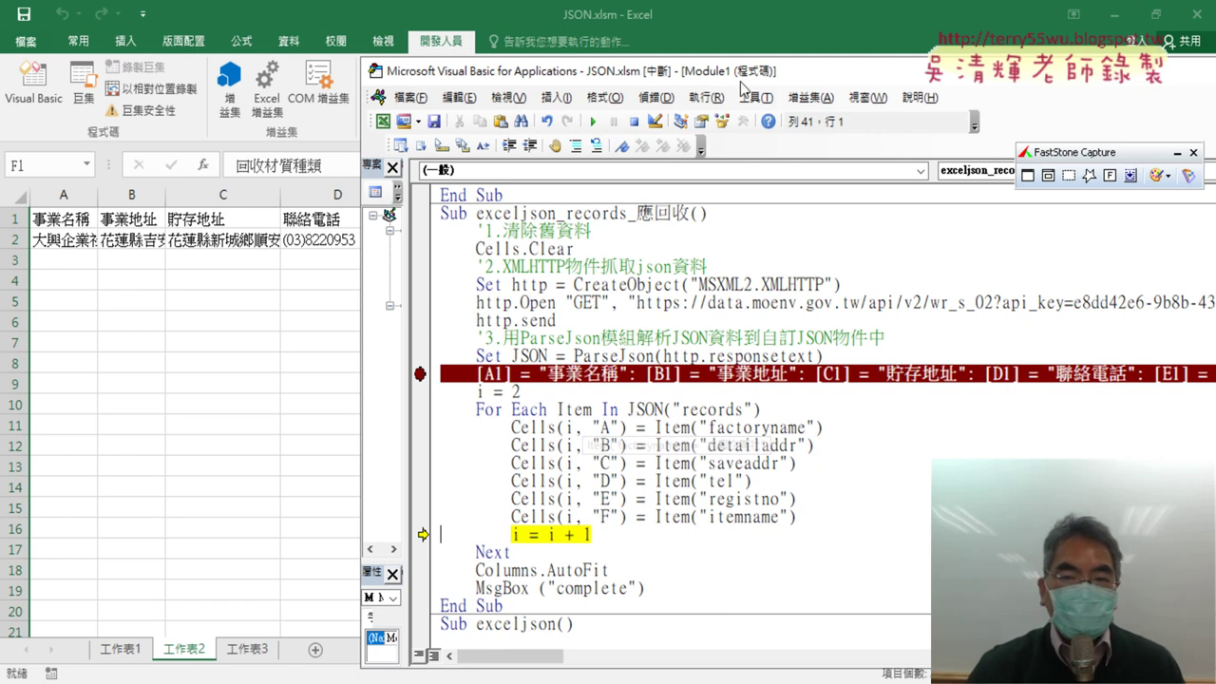
drag(743, 70, 948, 55)
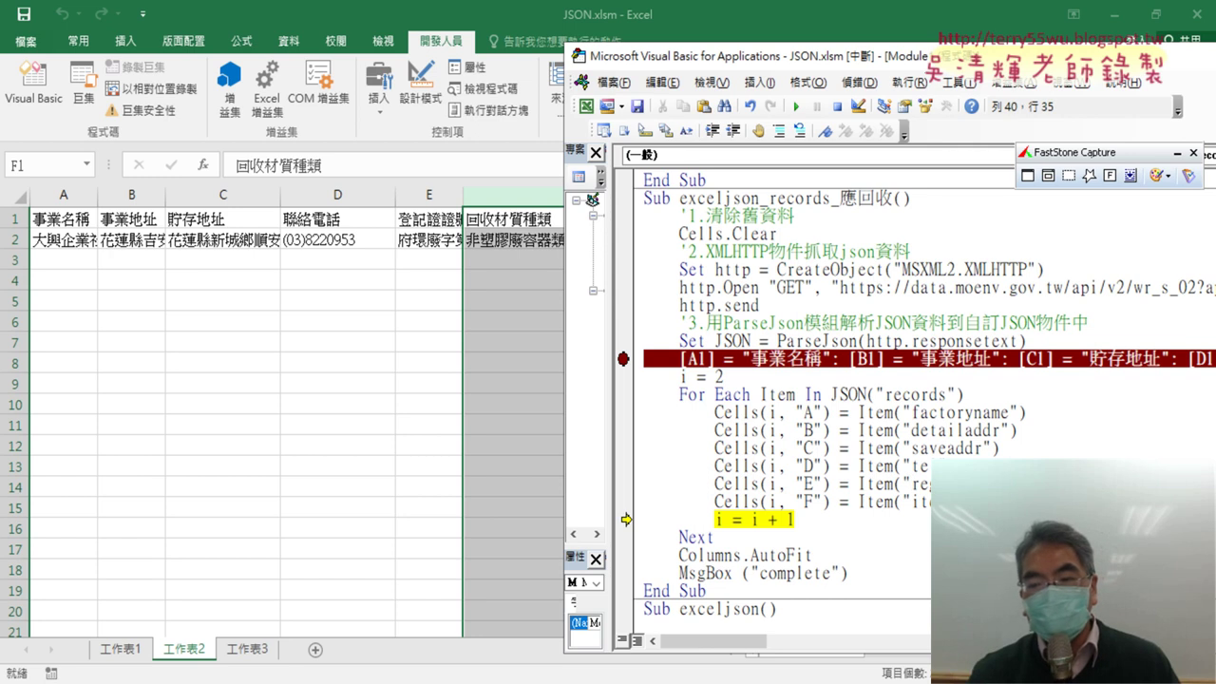
key(Up)
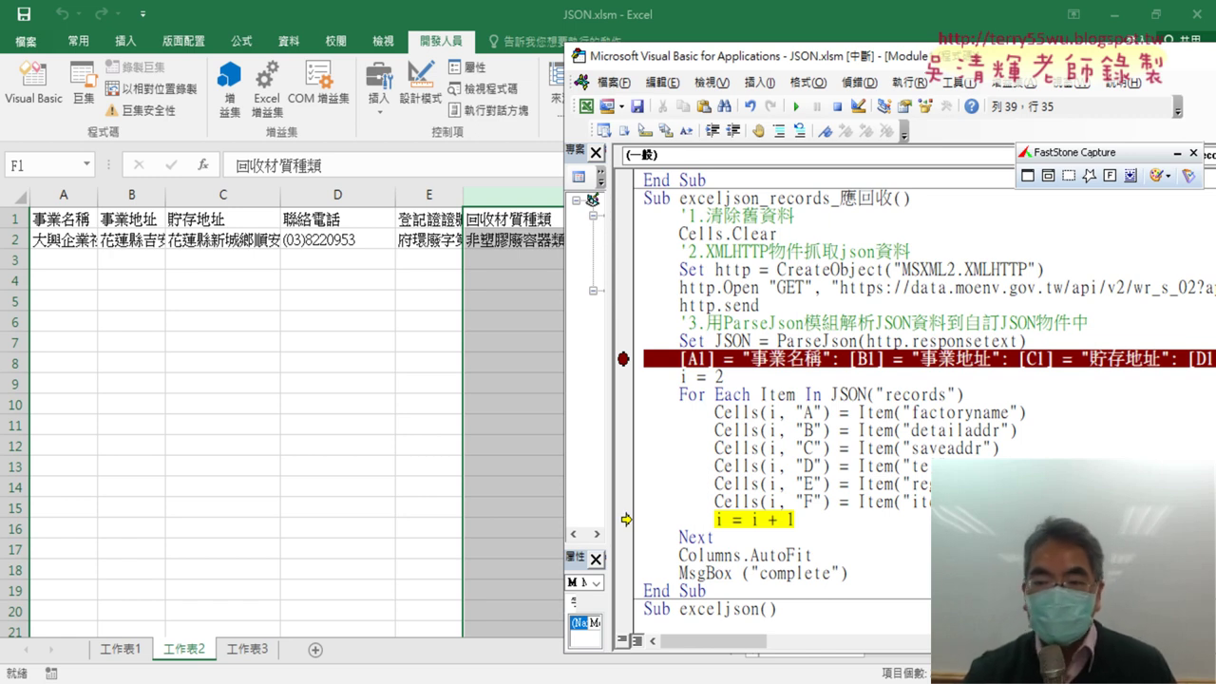
click(982, 341)
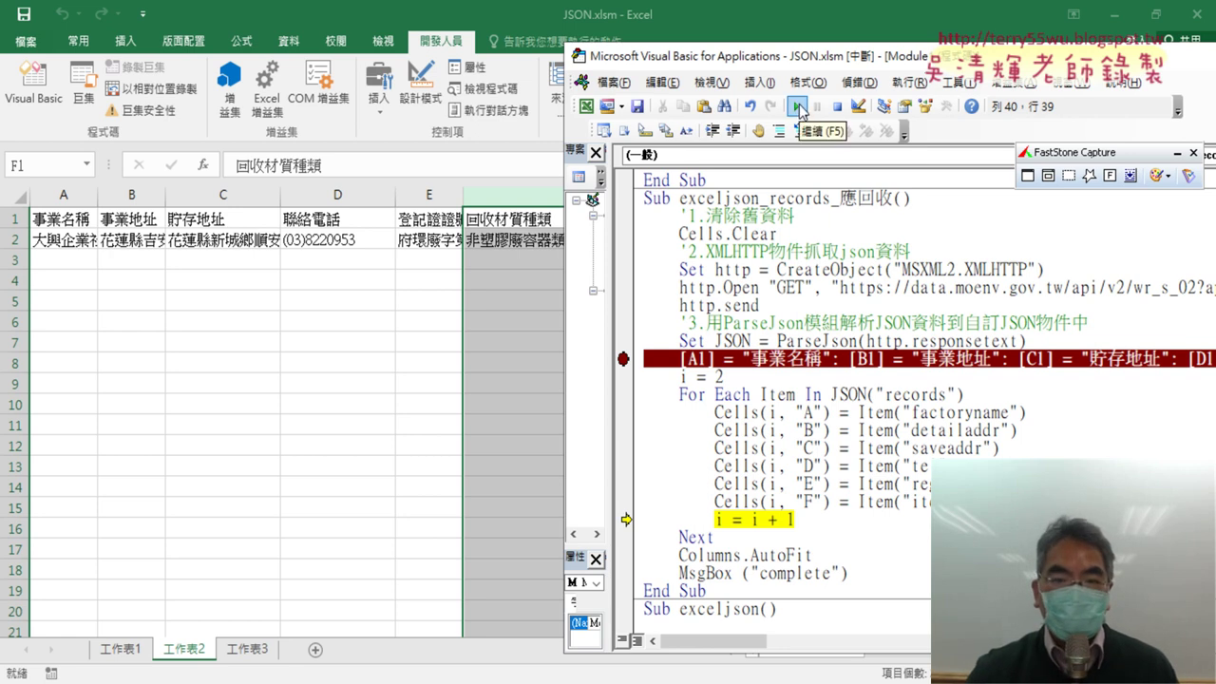
Step: Resume the paused macro so all 625 recycling records import, then dismiss the completion message
click(798, 107)
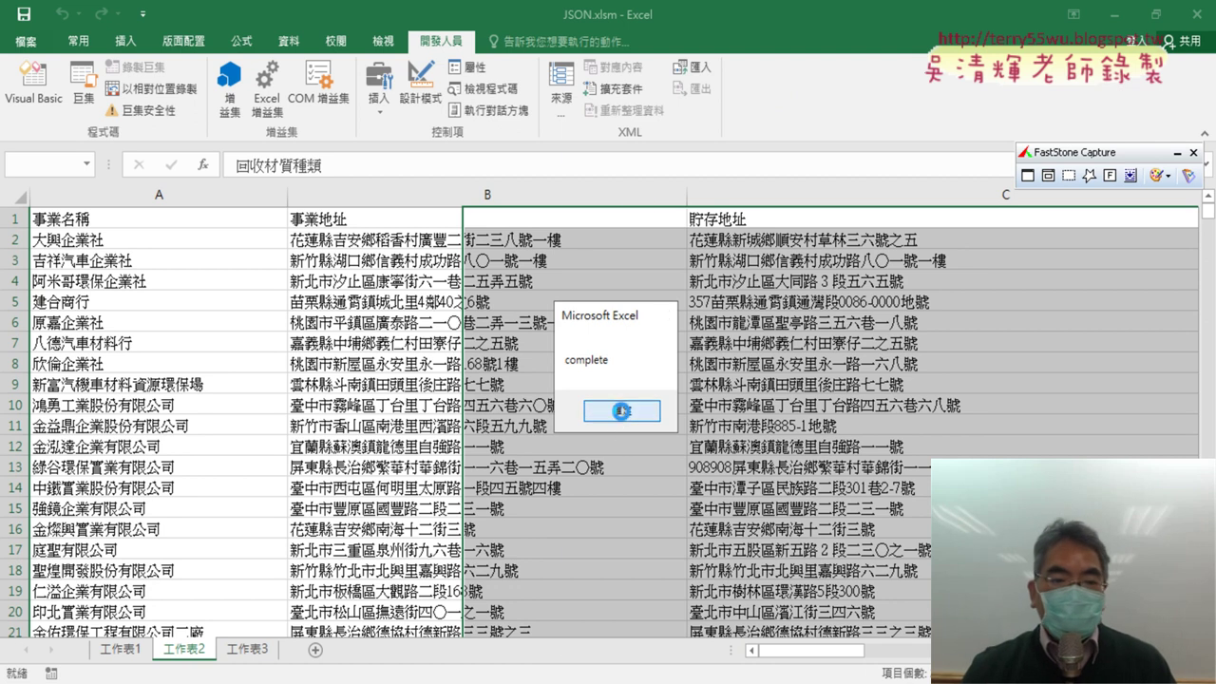
click(621, 410)
click(175, 282)
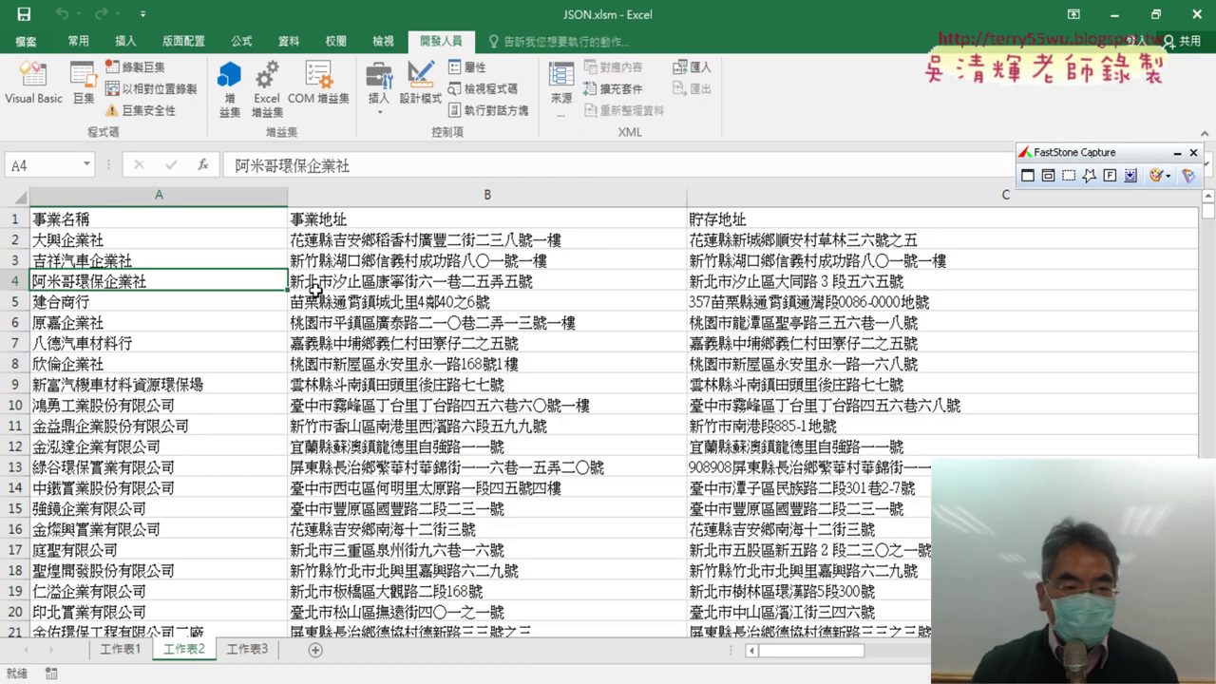
Step: Inspect the imported records with Ctrl+arrow keys, checking the last row and the 事業地址 and 貯存地址 columns
key(Up)
key(Up)
key(Up)
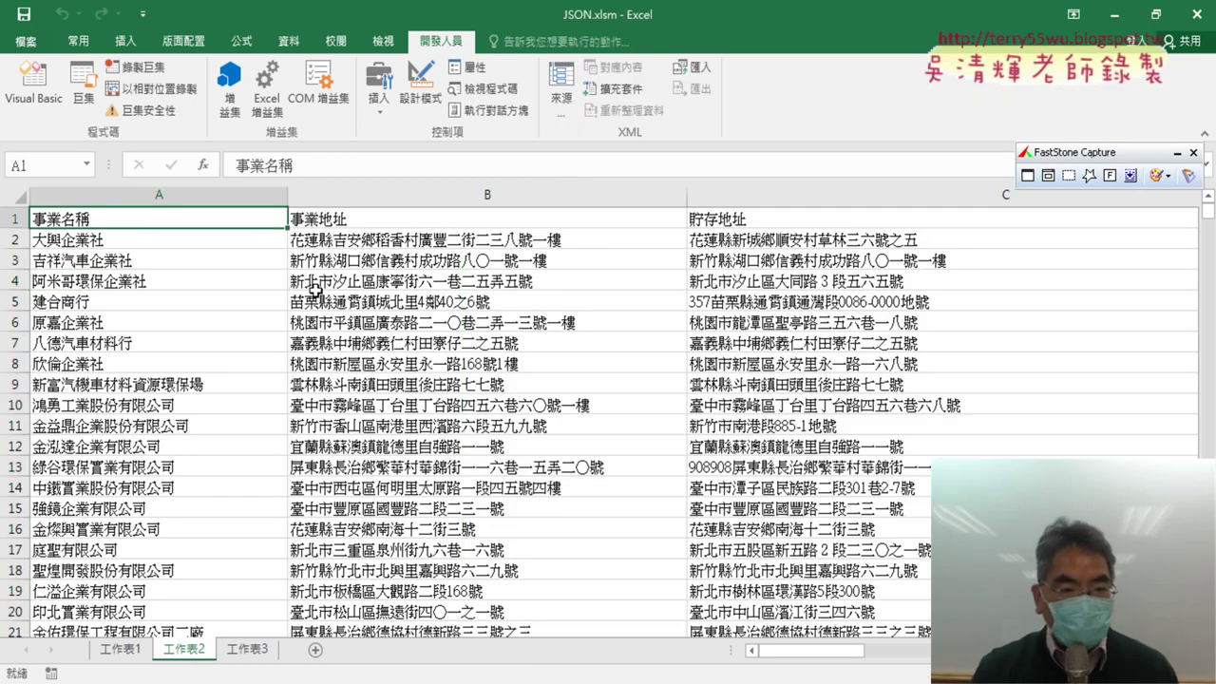
key(ctrl+Down)
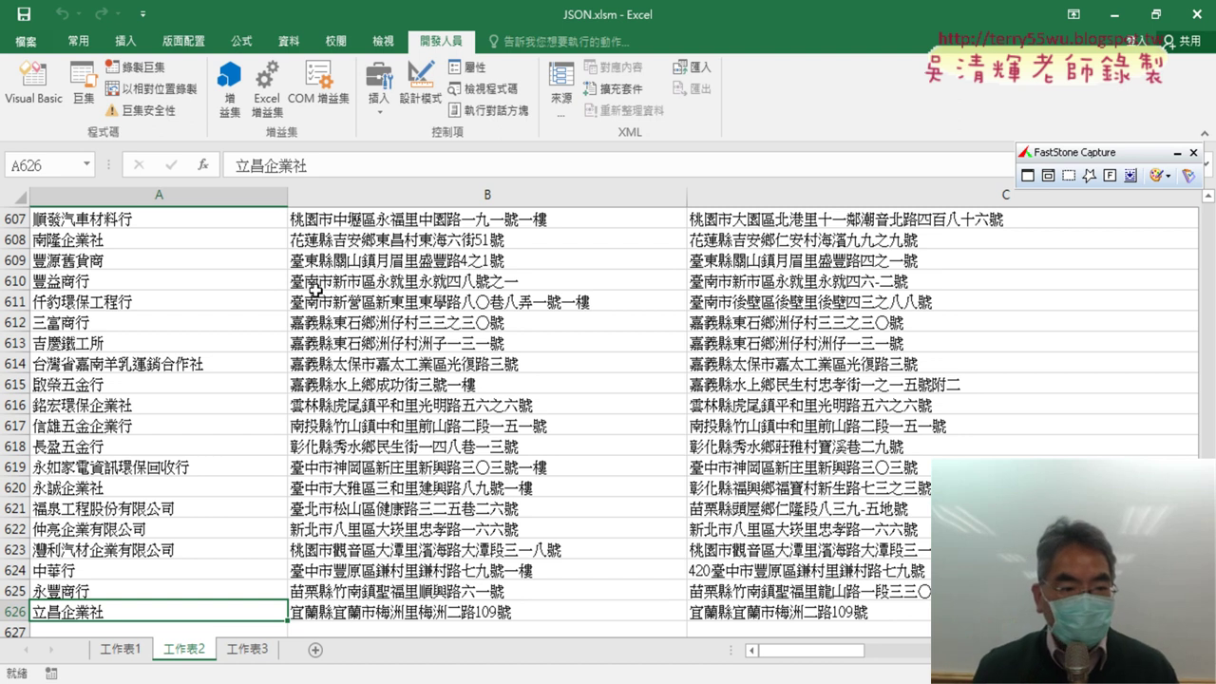
key(Right)
key(ctrl+Up)
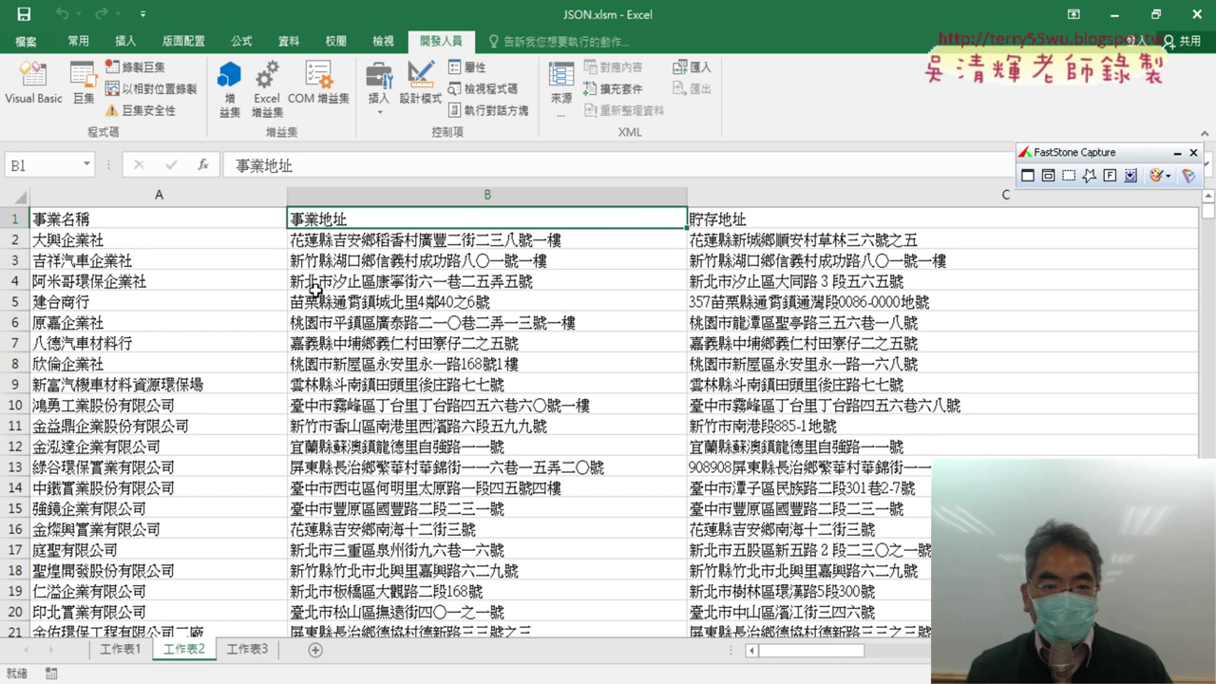
key(Right)
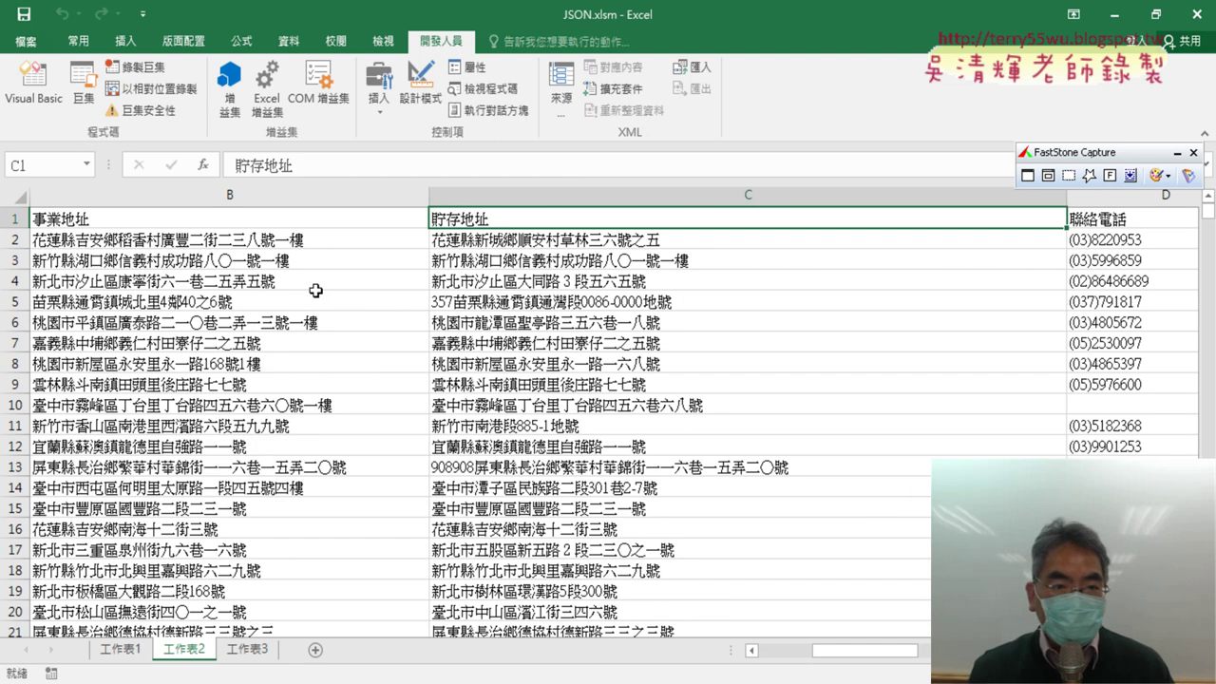
key(Left)
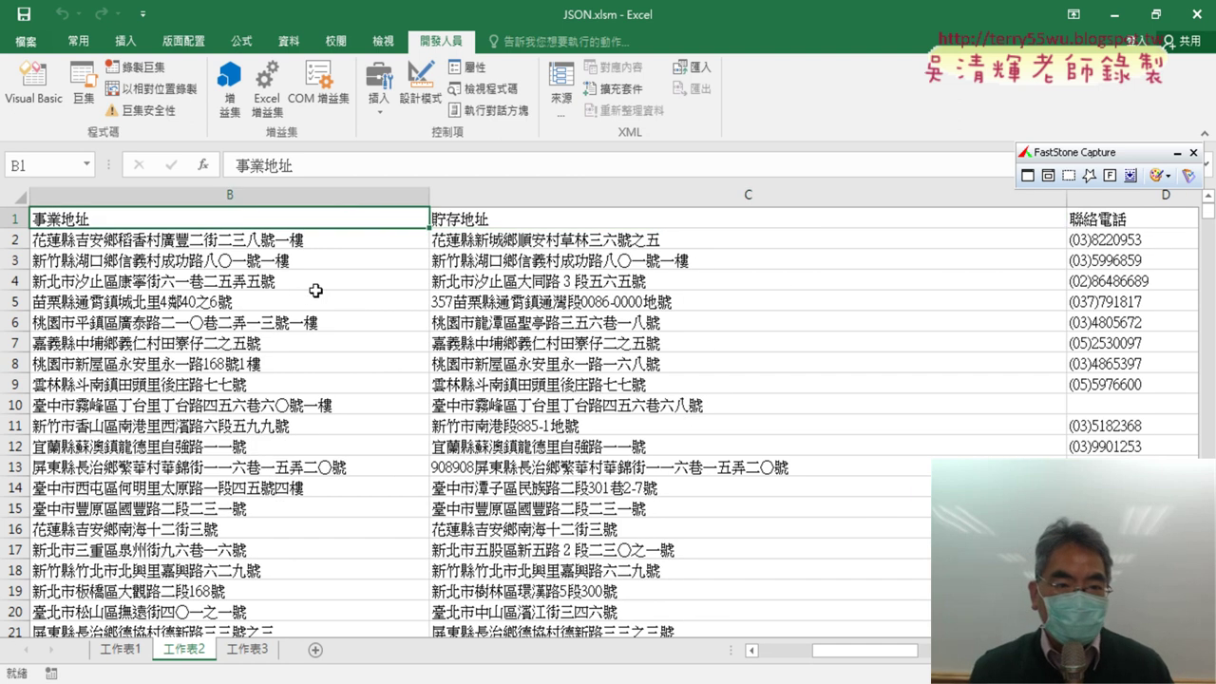
key(Right)
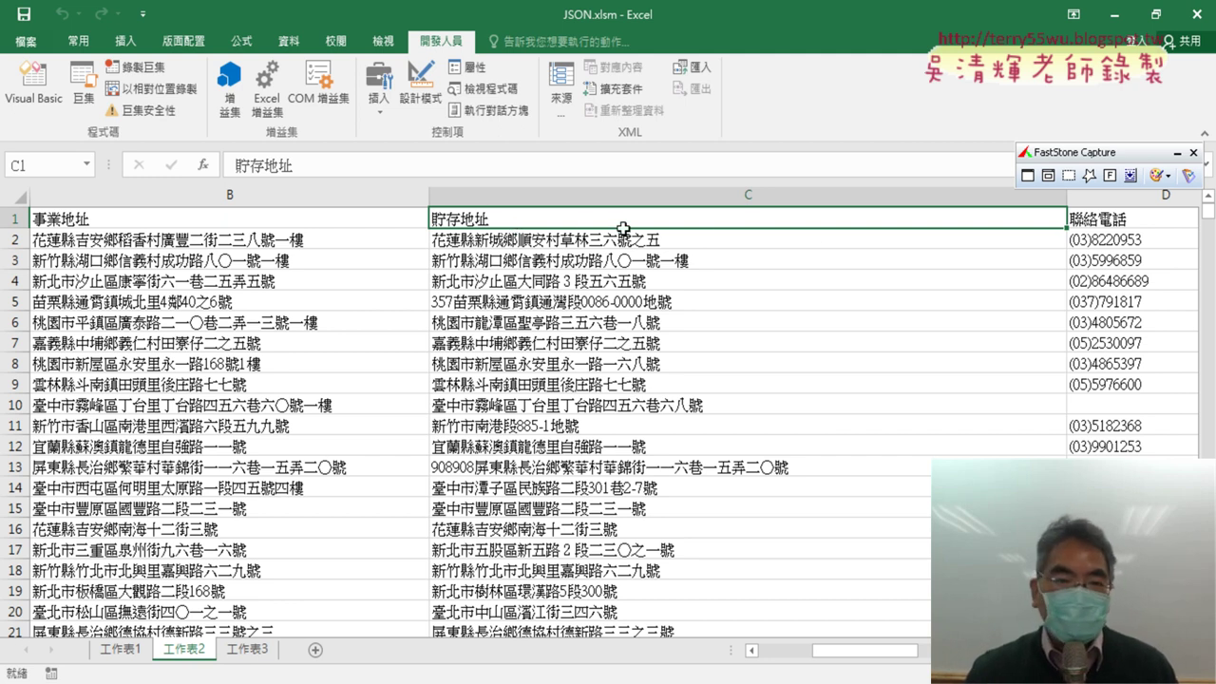
Step: Turn on AutoFilter and filter the 貯存地址 column to addresses containing 板橋
click(288, 41)
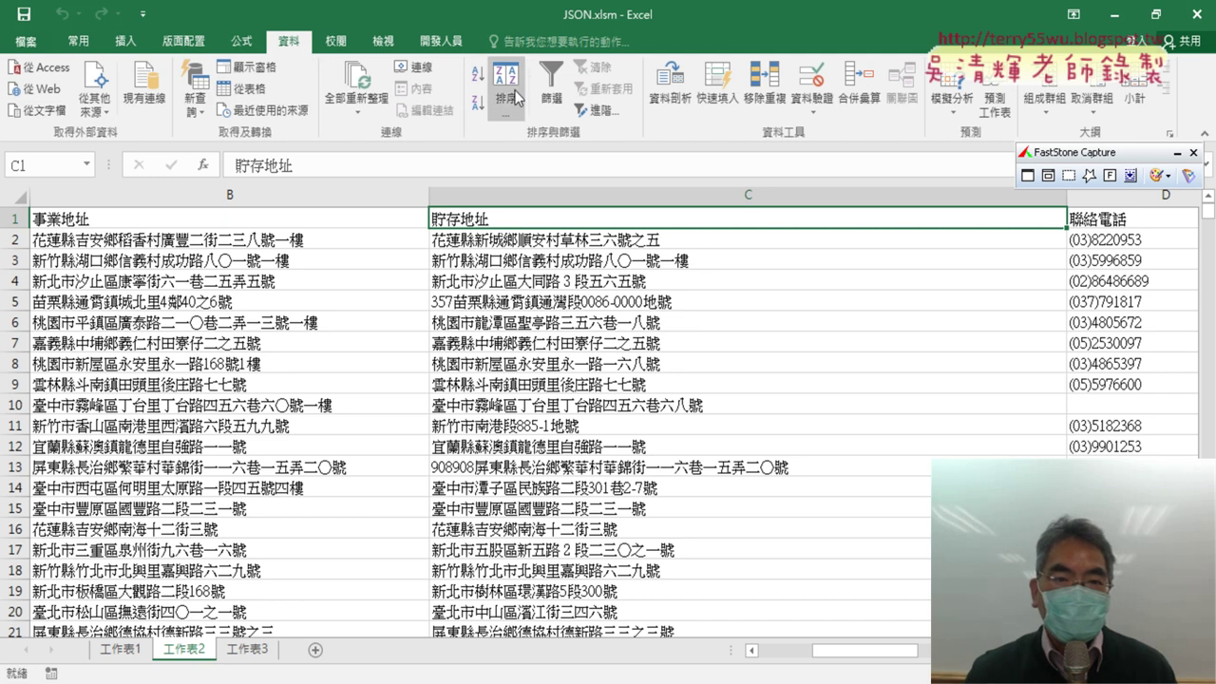
click(562, 91)
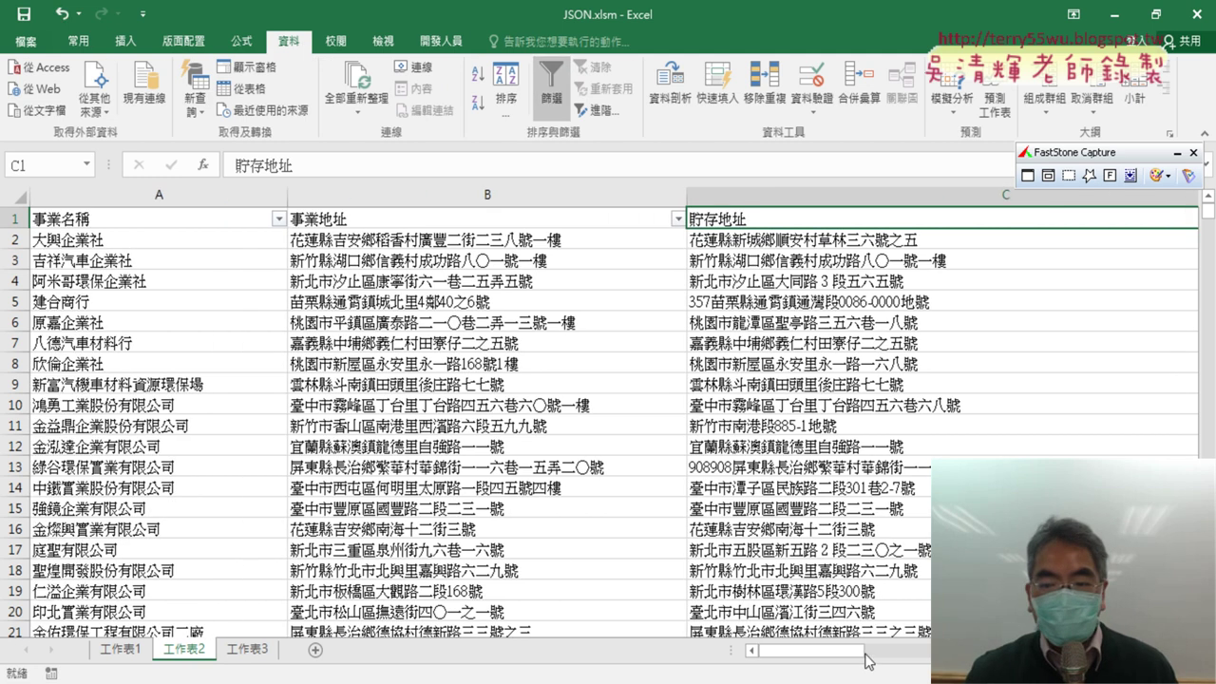
drag(860, 654, 936, 257)
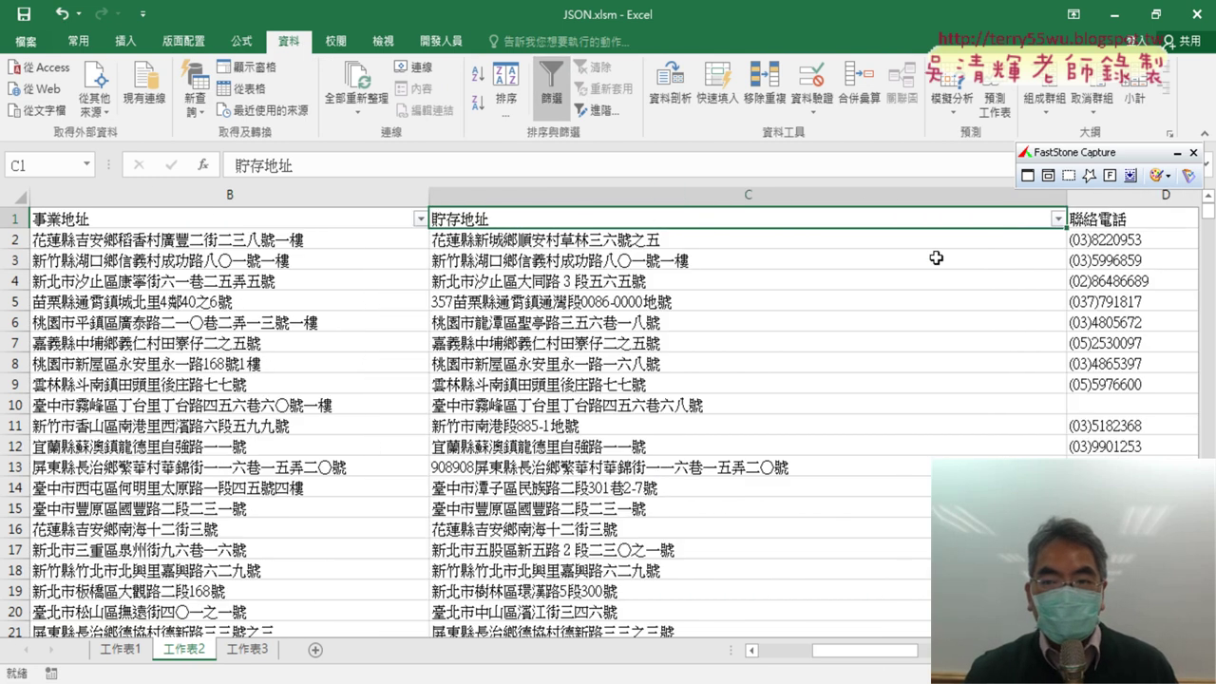
click(1059, 219)
mouse_move(941, 352)
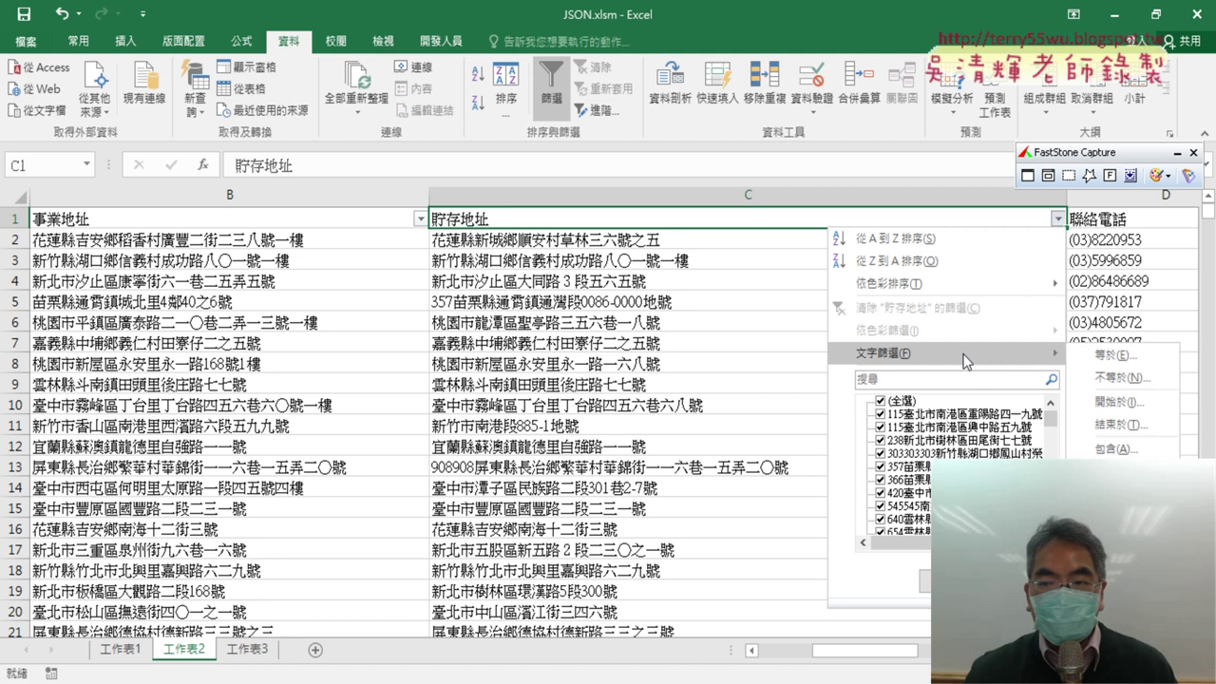
click(1139, 451)
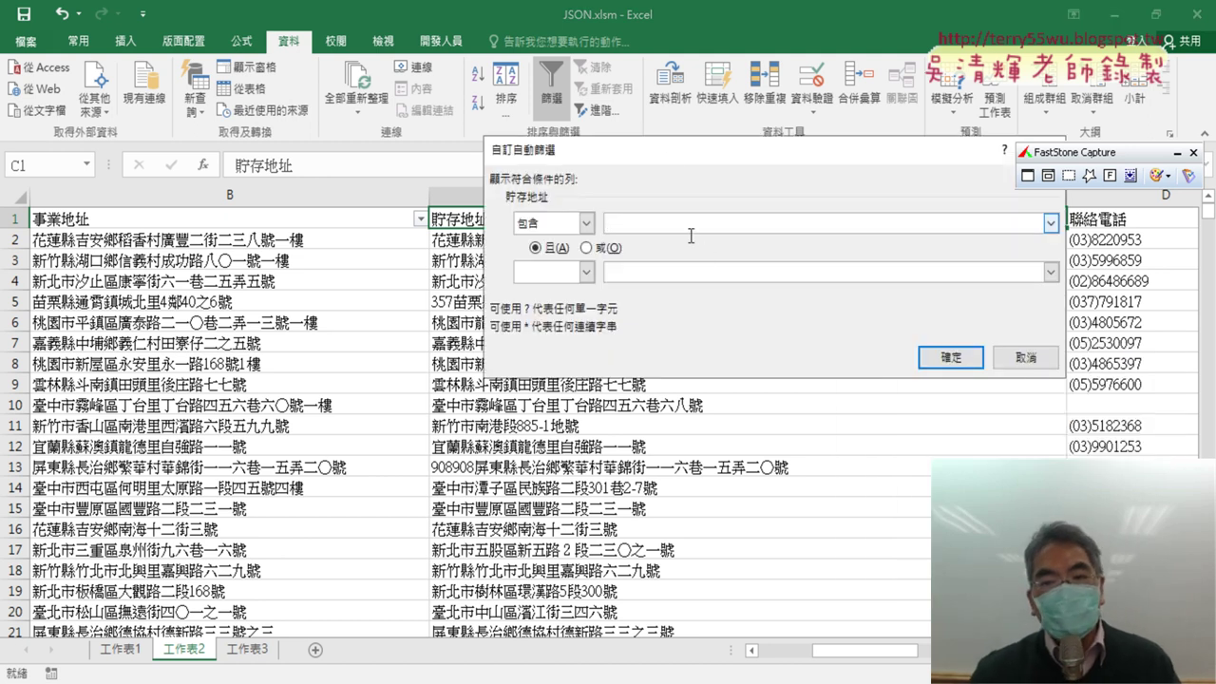
mouse_move(667, 156)
mouse_down()
mouse_move(678, 253)
mouse_move(662, 342)
mouse_up()
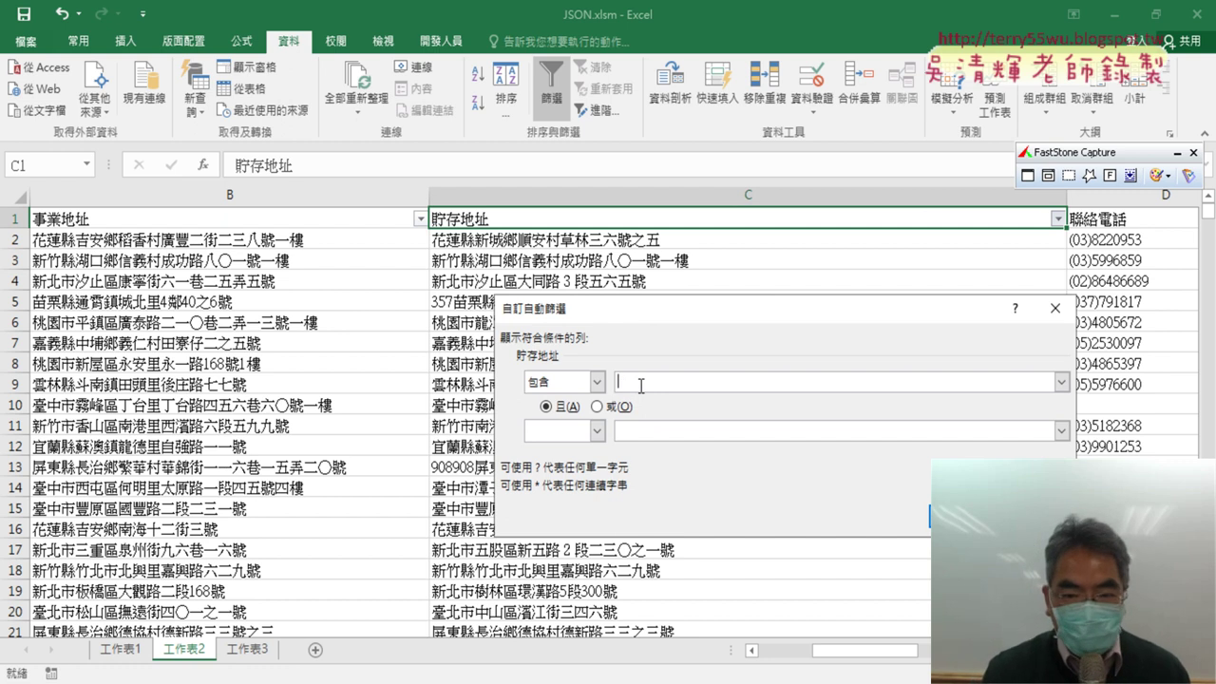
text(ㄋㄢ)
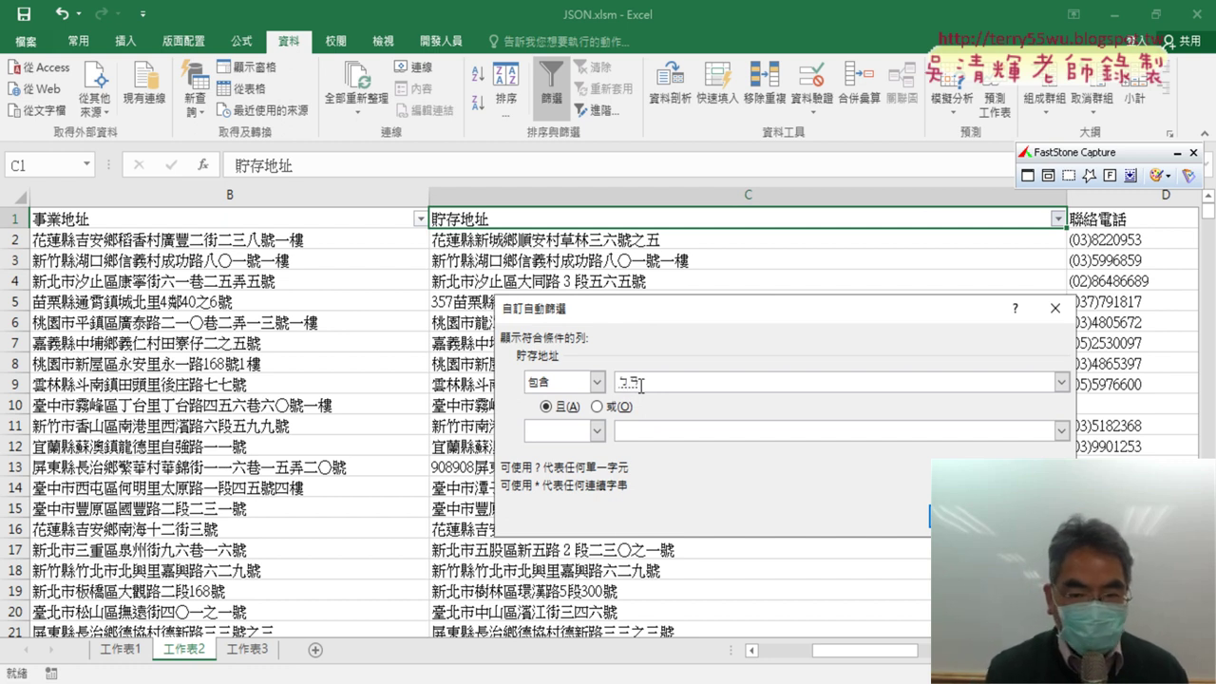
text(ˊ)
text(ㄑㄧ)
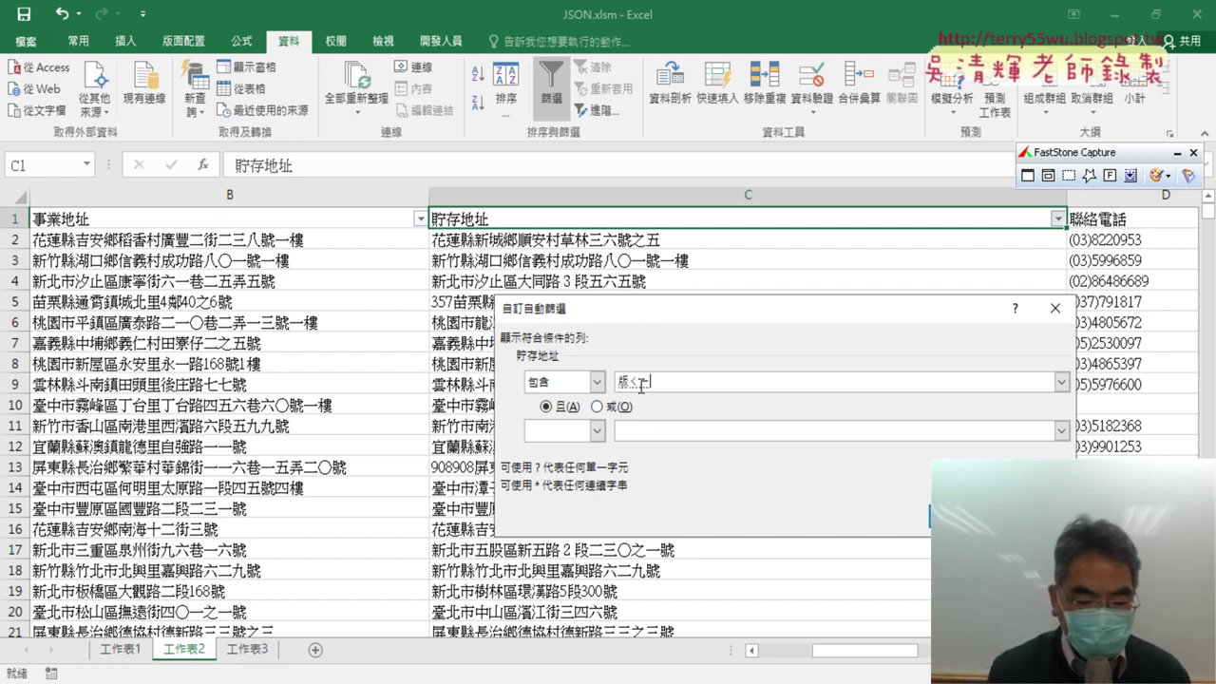
text(ˊ)
key(Return)
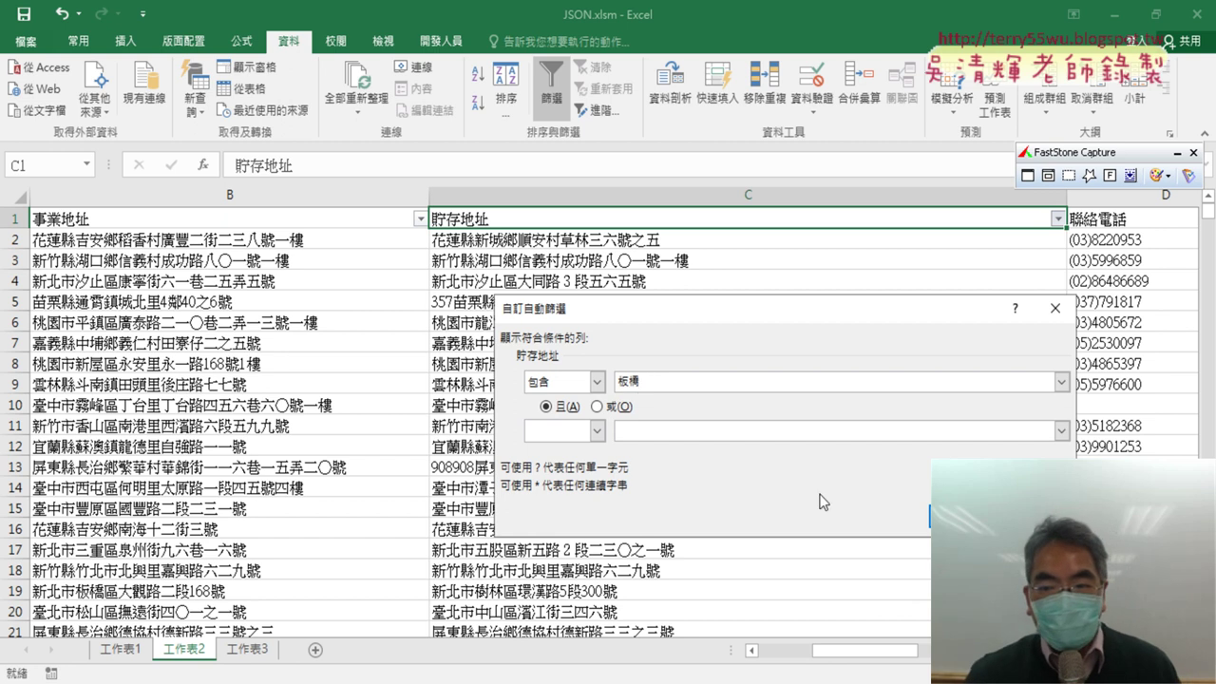
click(936, 514)
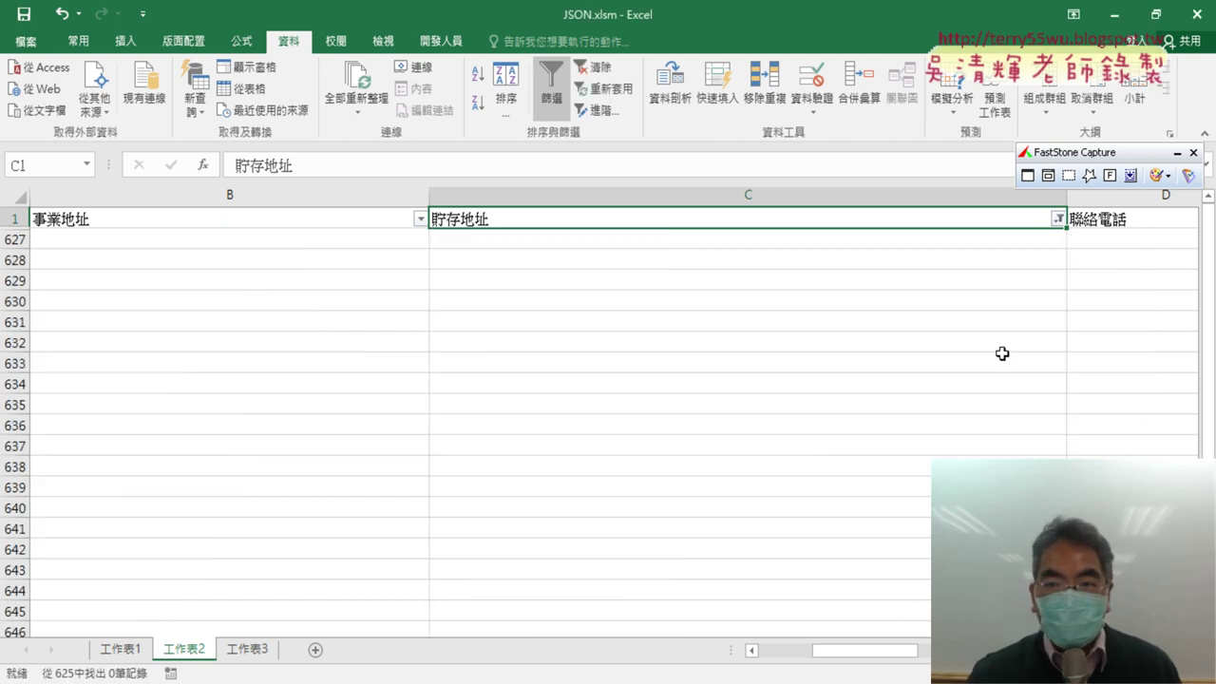
Step: Edit the 貯存地址 contains-filter criterion, replacing 板橋 with 土城
click(1058, 218)
mouse_move(940, 352)
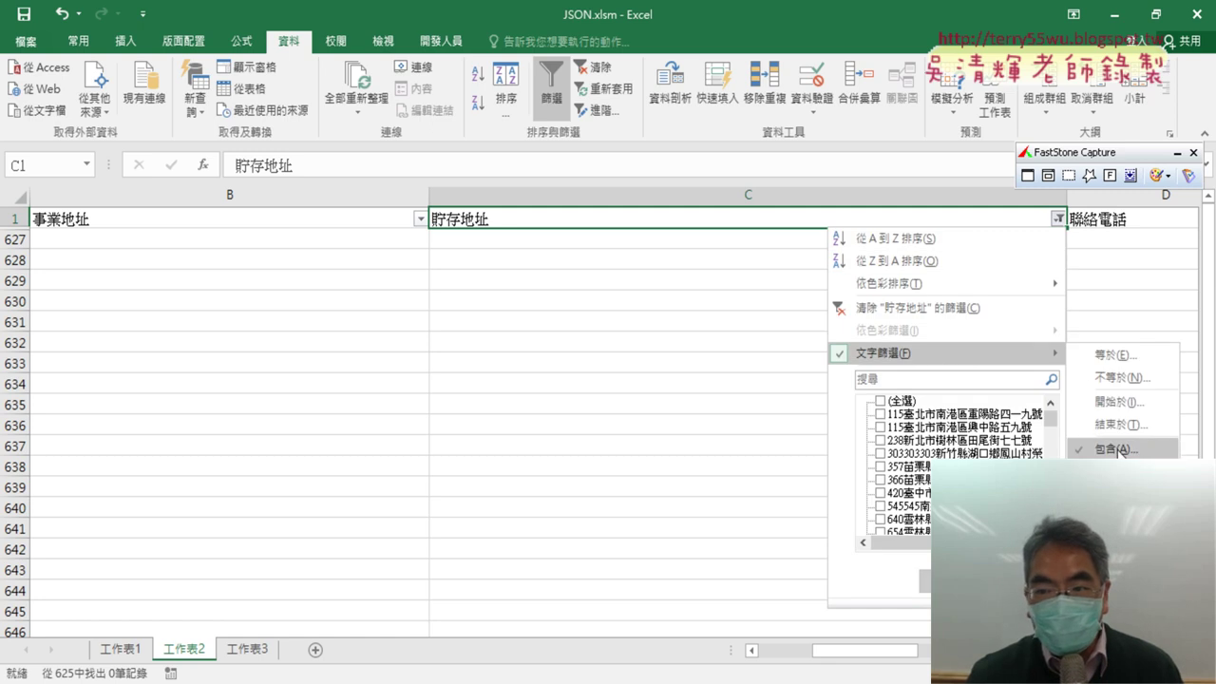
click(1117, 448)
click(730, 385)
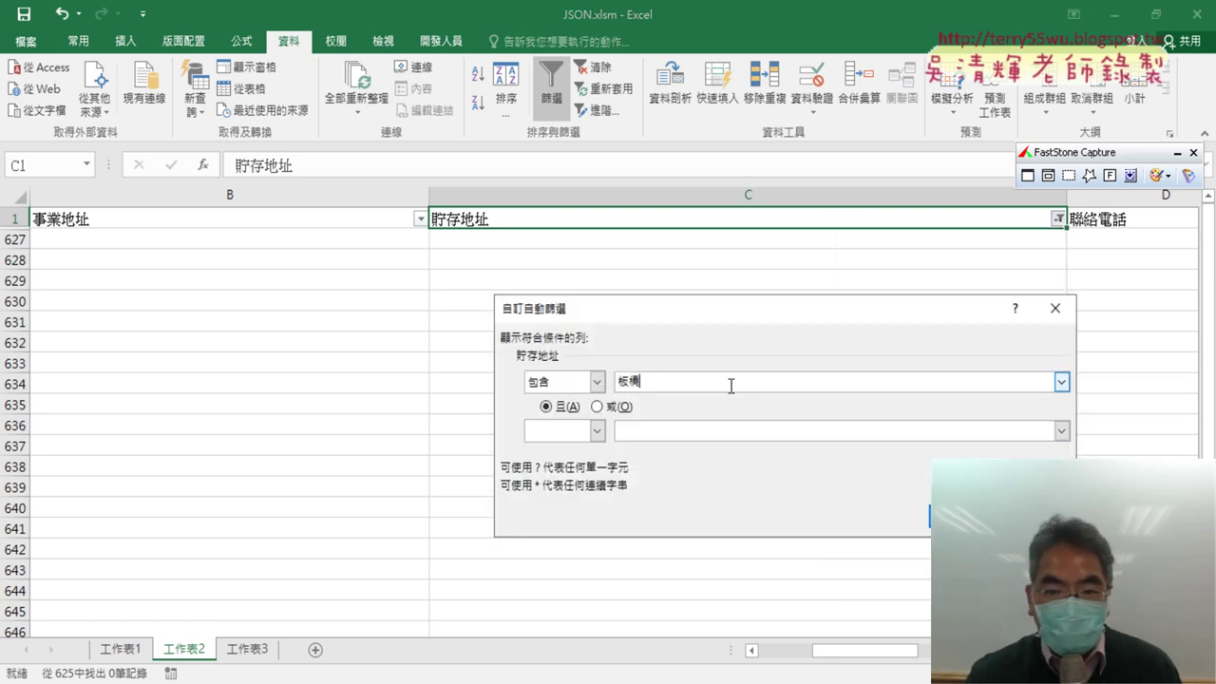
drag(731, 385, 555, 381)
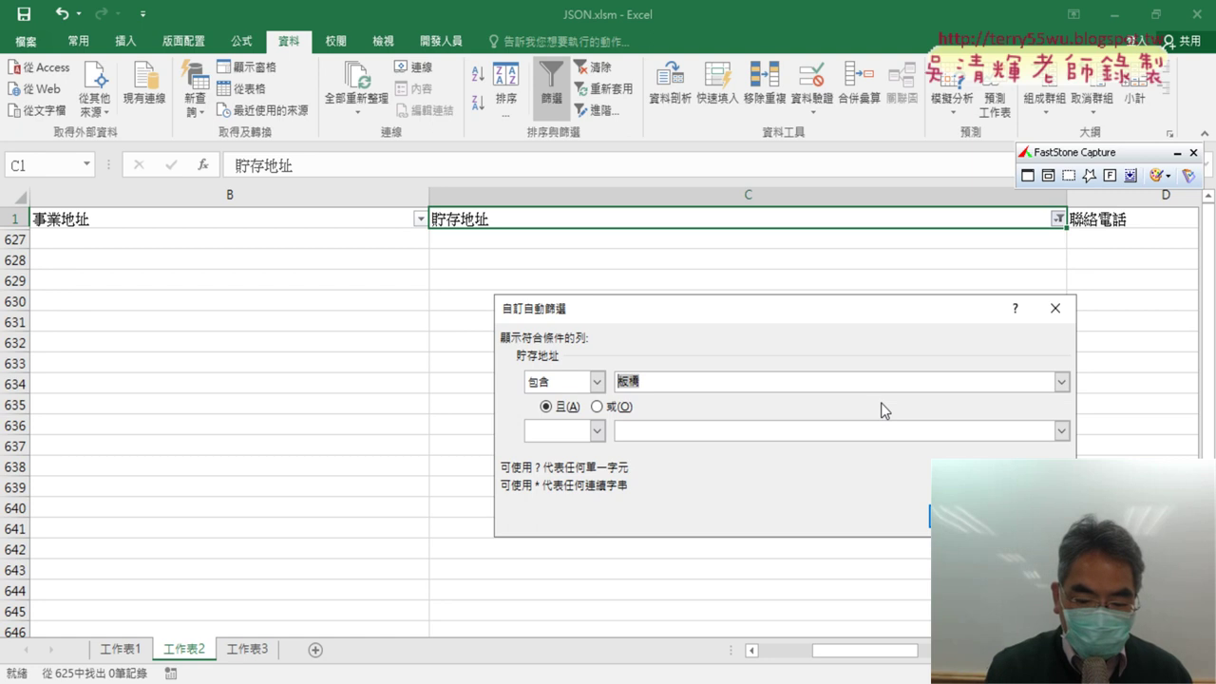
text(土)
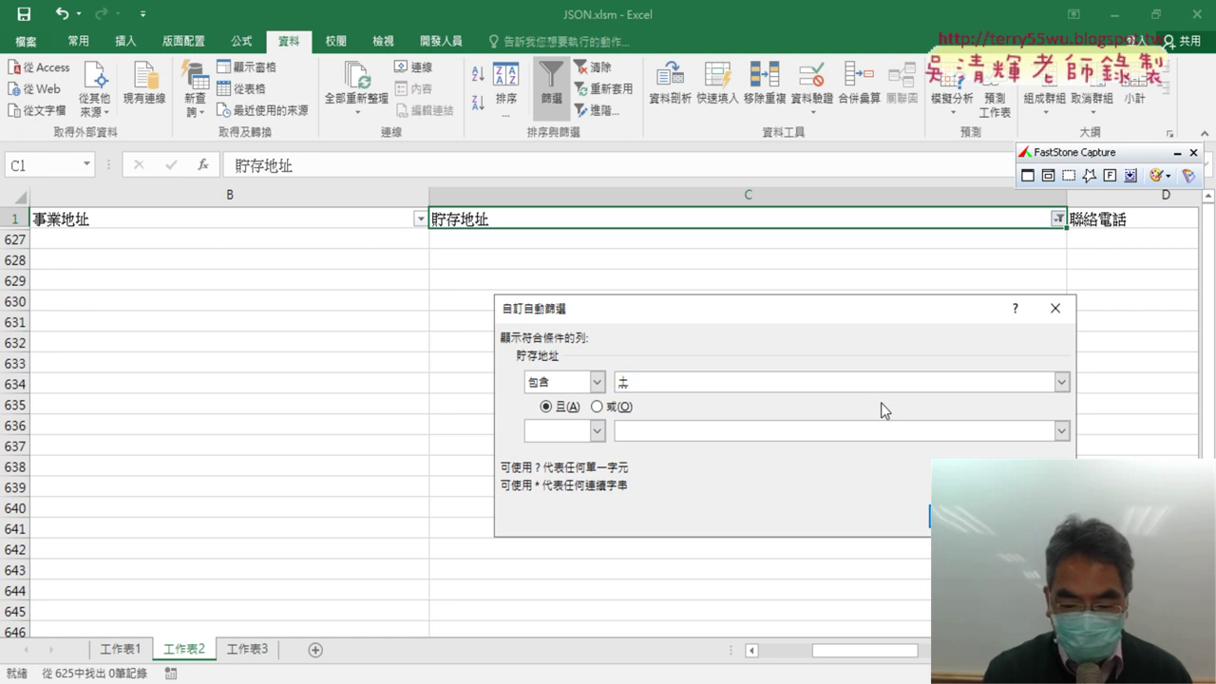
text(ㄔㄥ6)
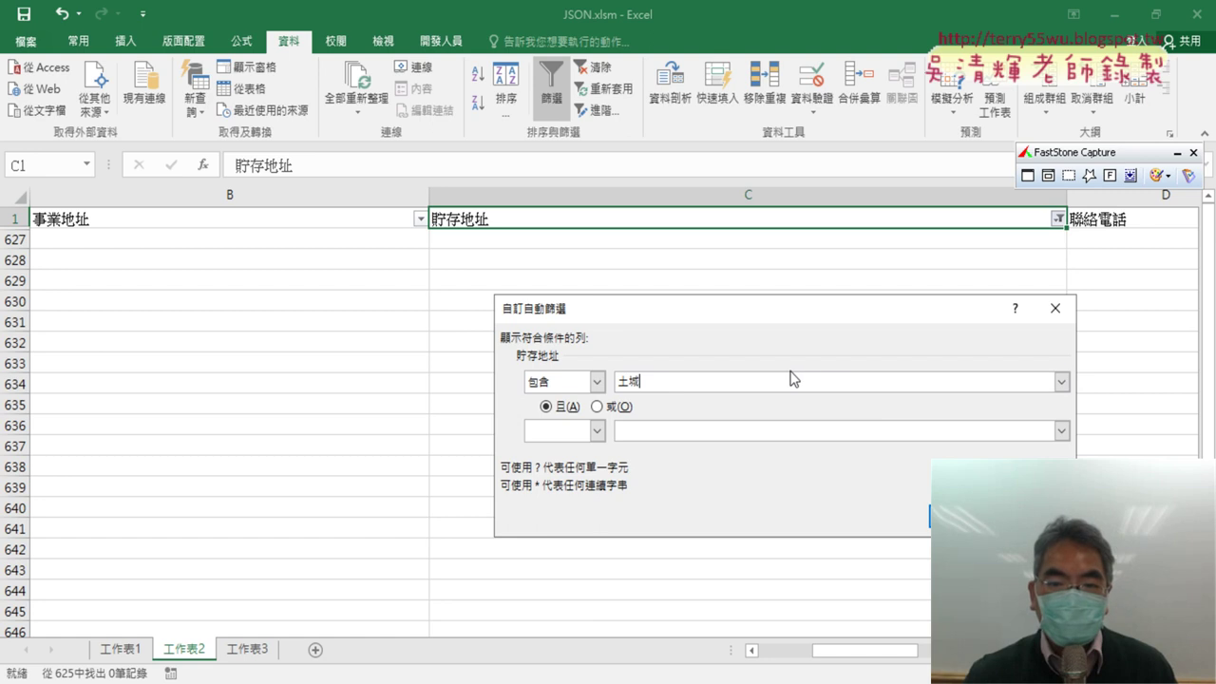
drag(628, 316, 448, 281)
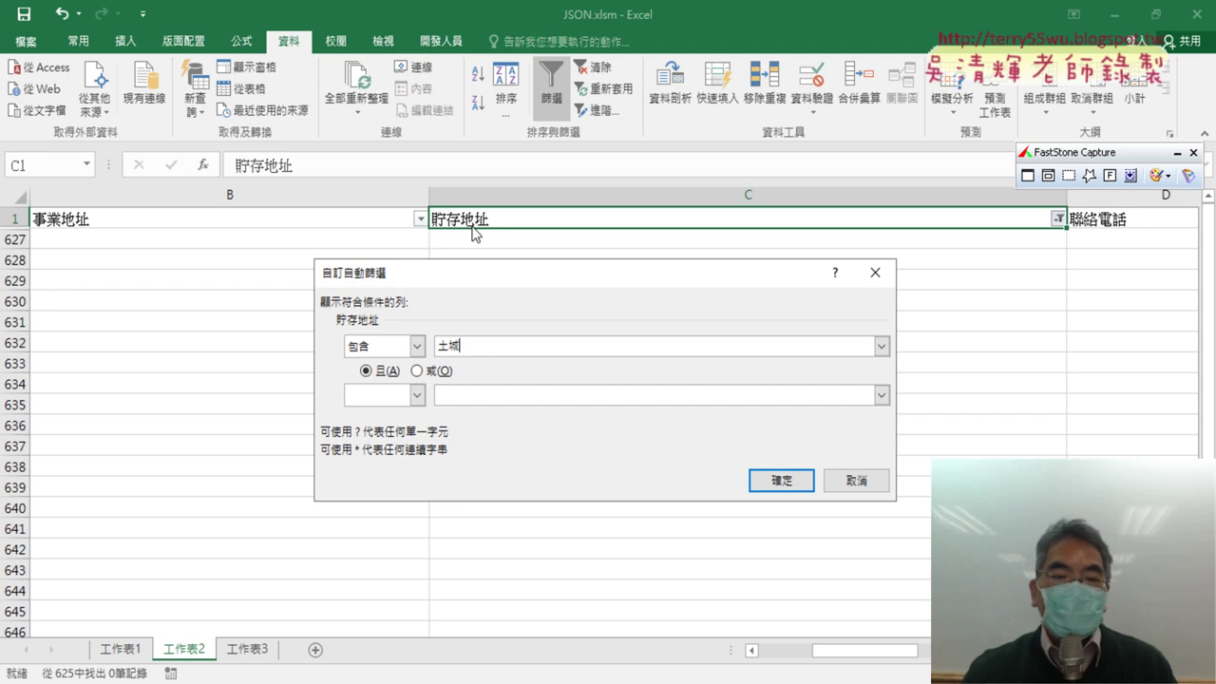
Step: Apply the 土城 filter and select the two matching storage addresses
click(781, 480)
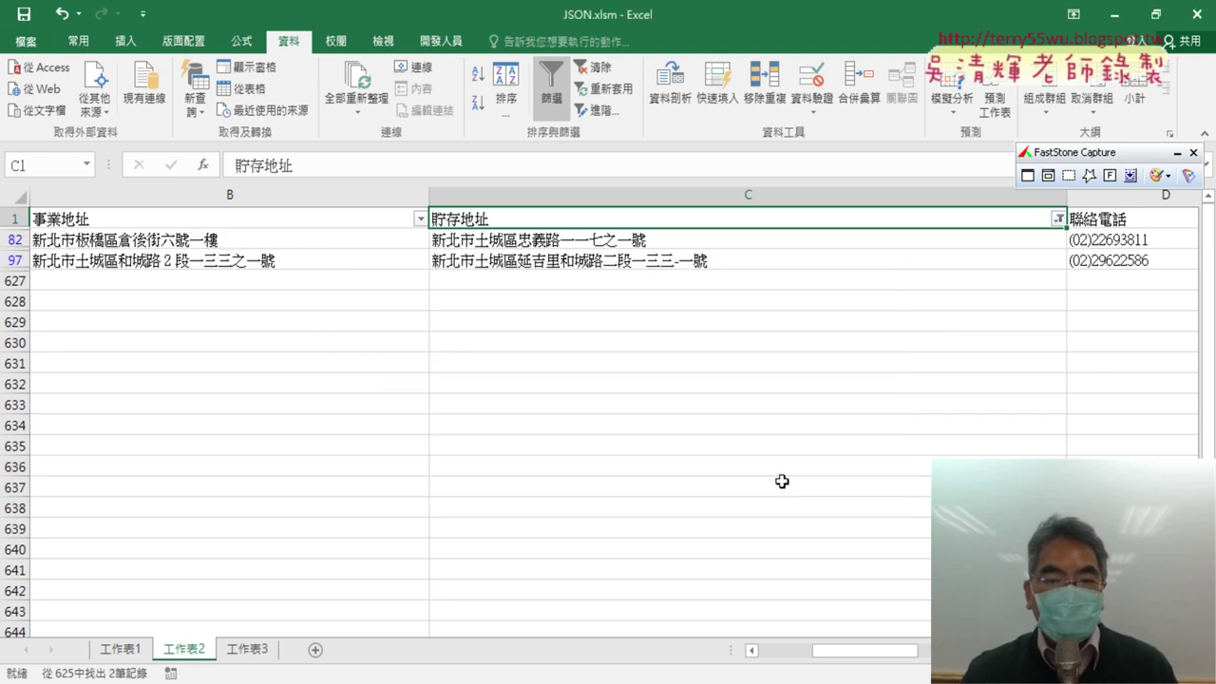
drag(648, 240, 647, 256)
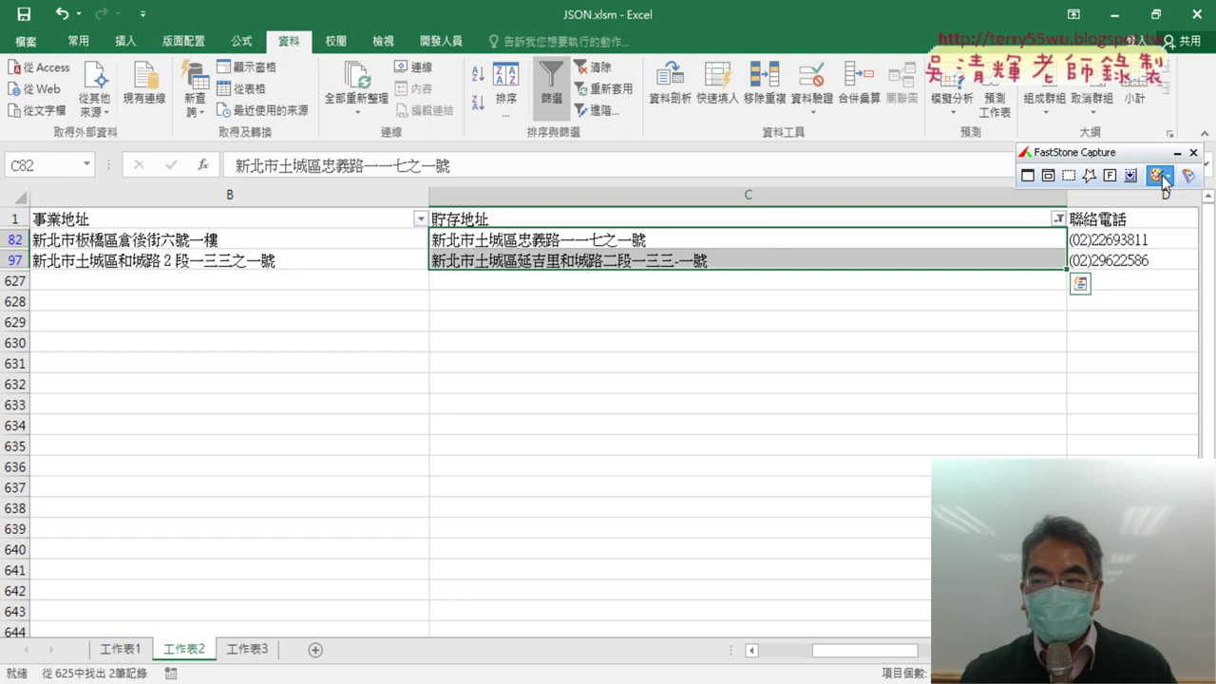
click(1131, 177)
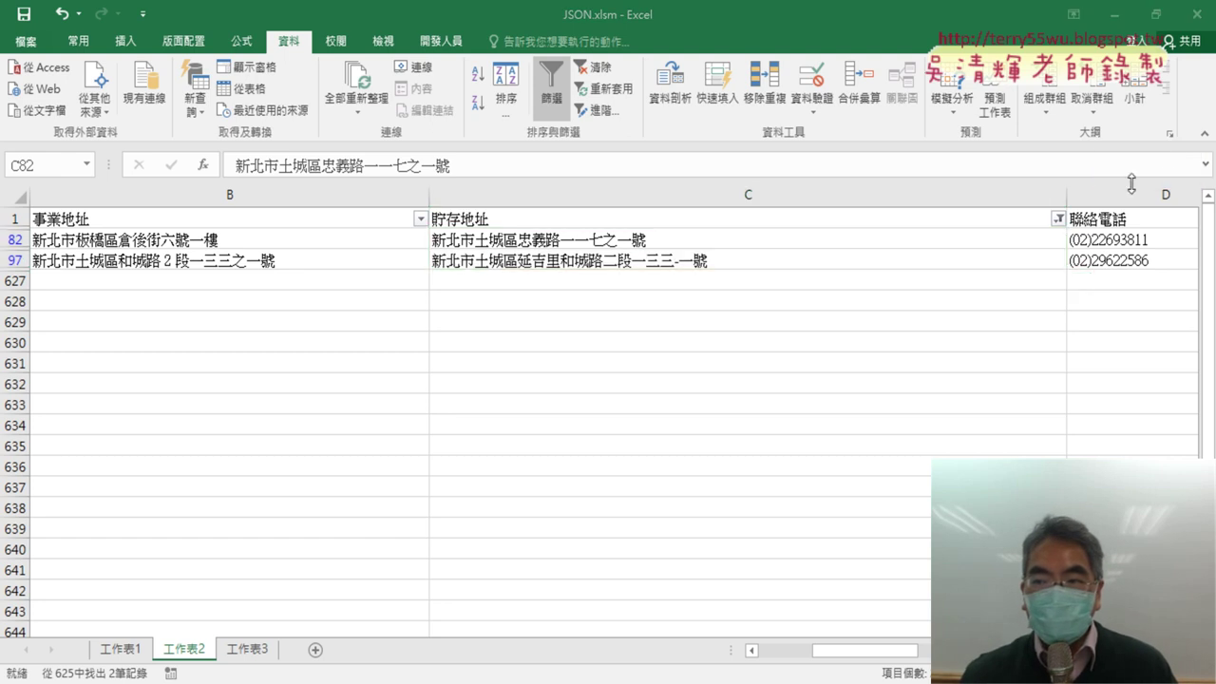
key(Escape)
Step: Remove the filter, reapply AutoFilter from the 貯存地址 header, and close its dropdown unchanged
click(1059, 219)
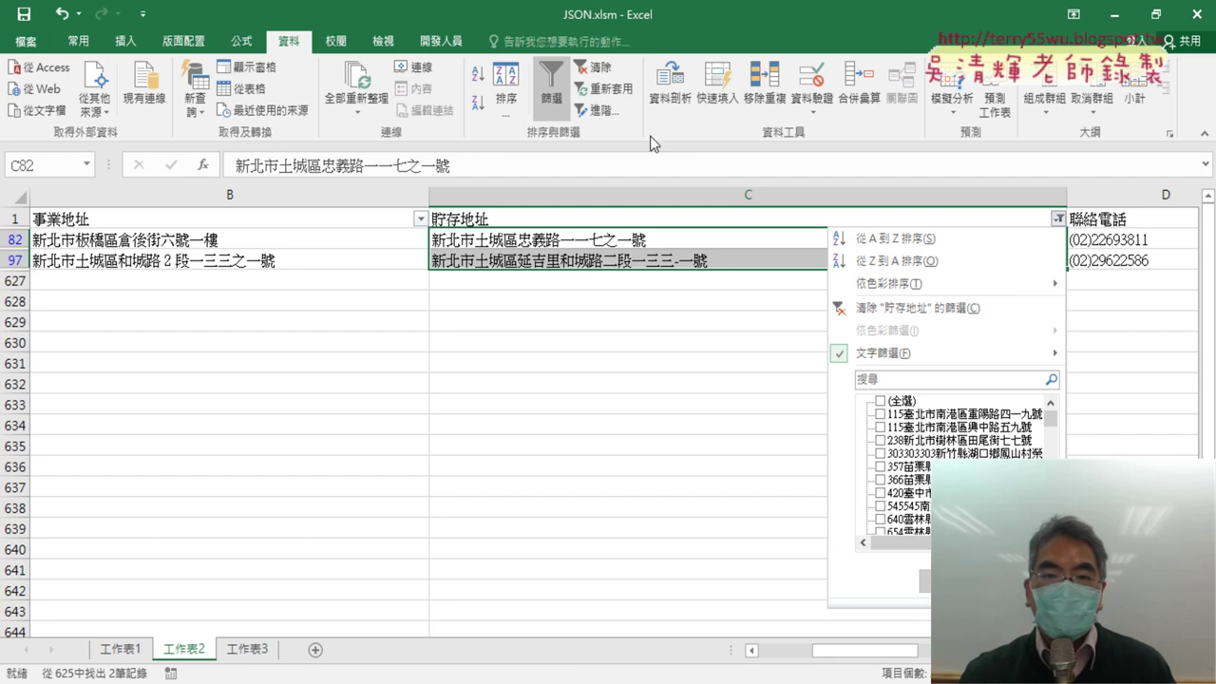
click(547, 83)
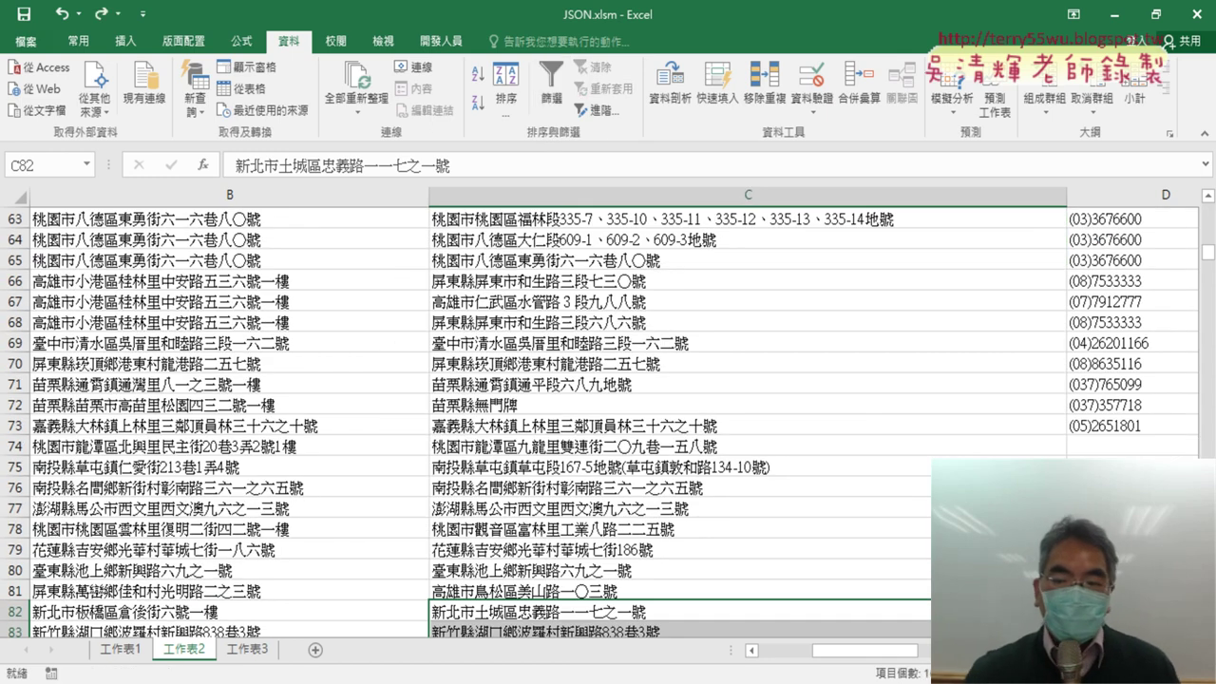
drag(1208, 253, 1207, 204)
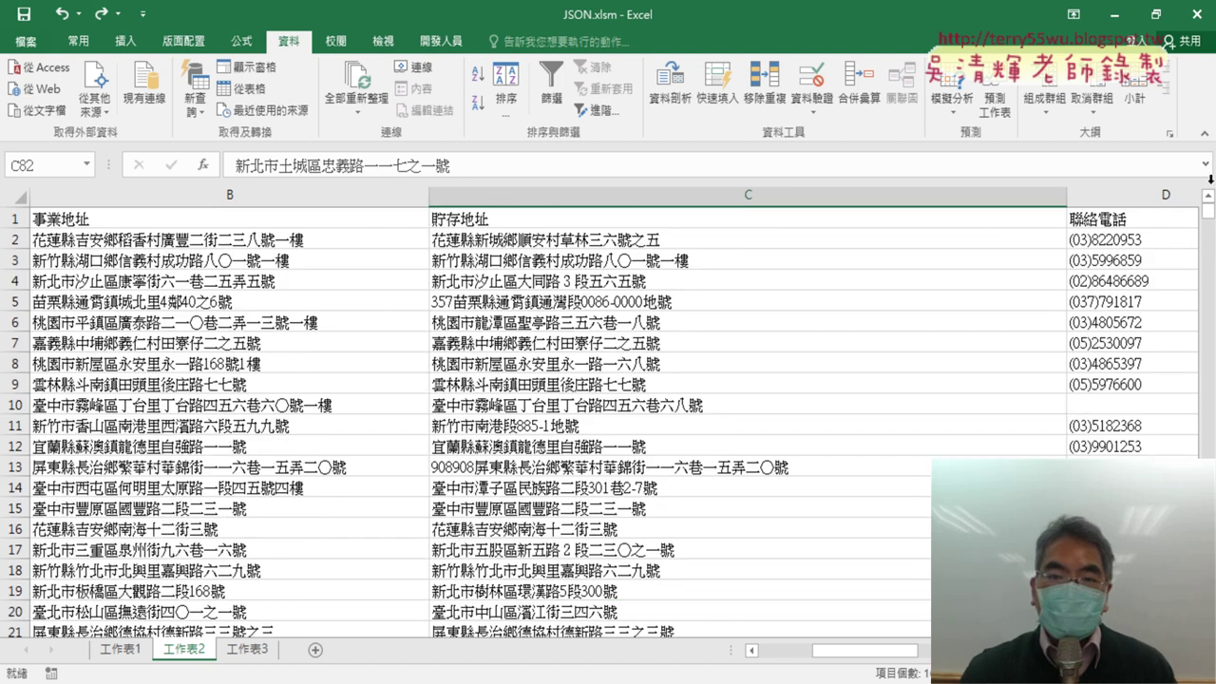
click(816, 221)
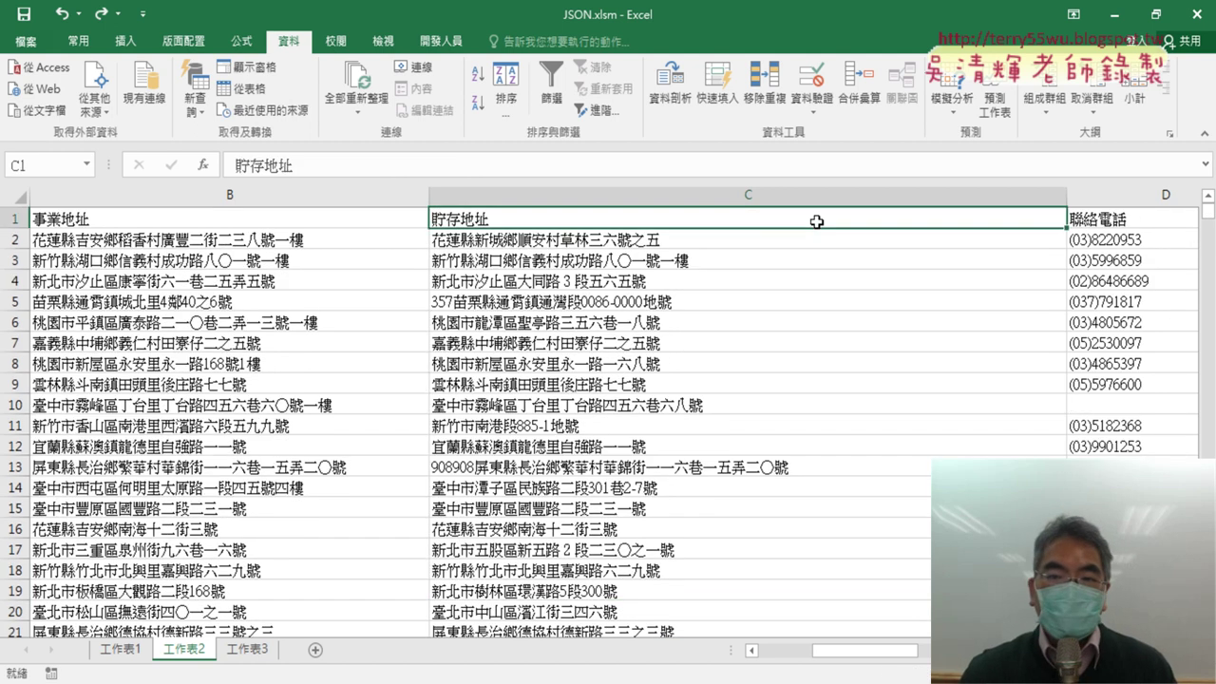
click(554, 103)
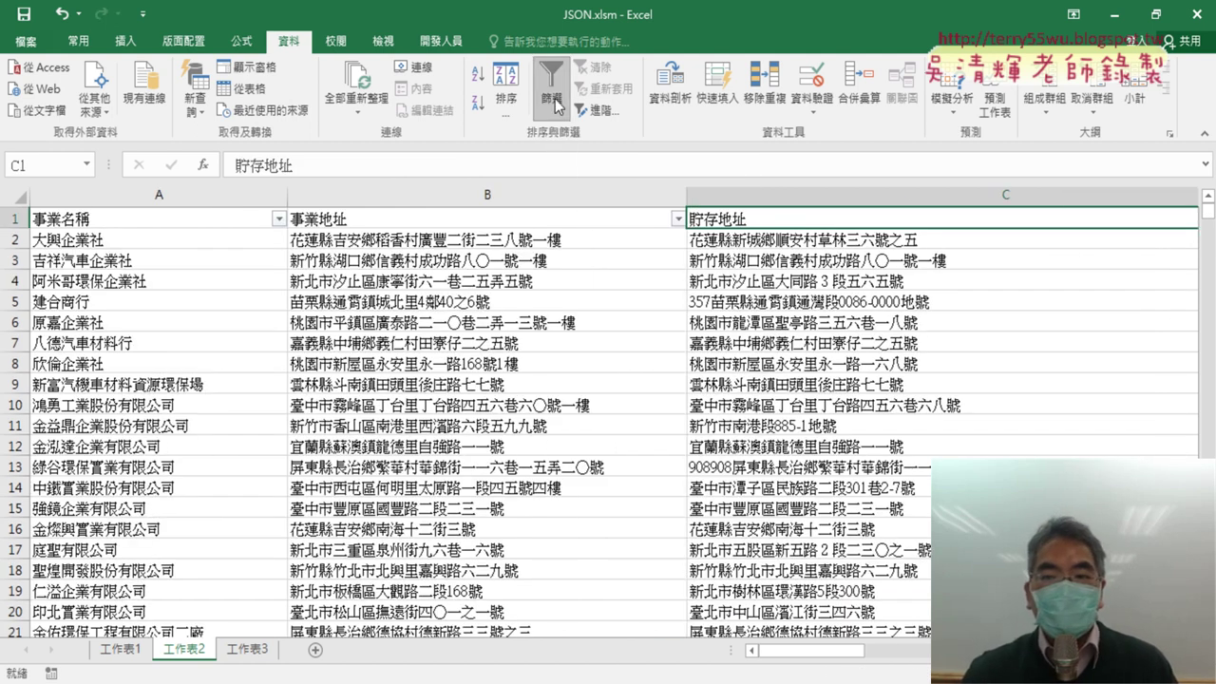
scroll(665, 409, right, 3)
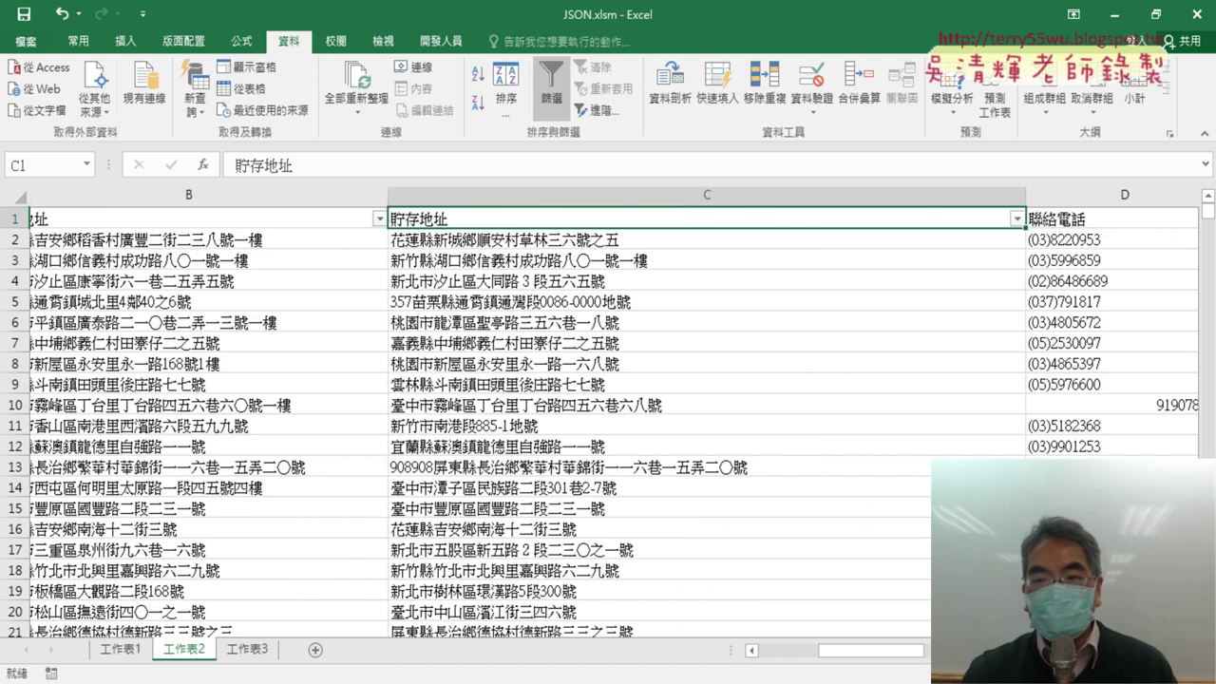
scroll(665, 409, right, 3)
click(658, 220)
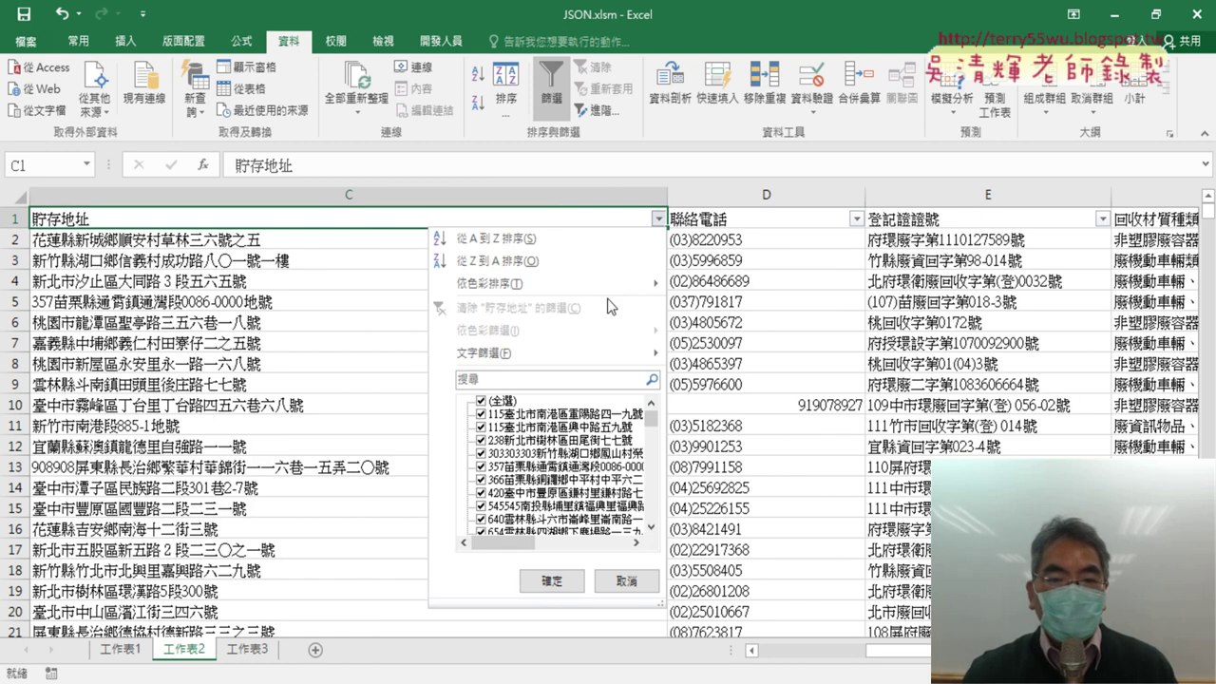
mouse_move(551, 352)
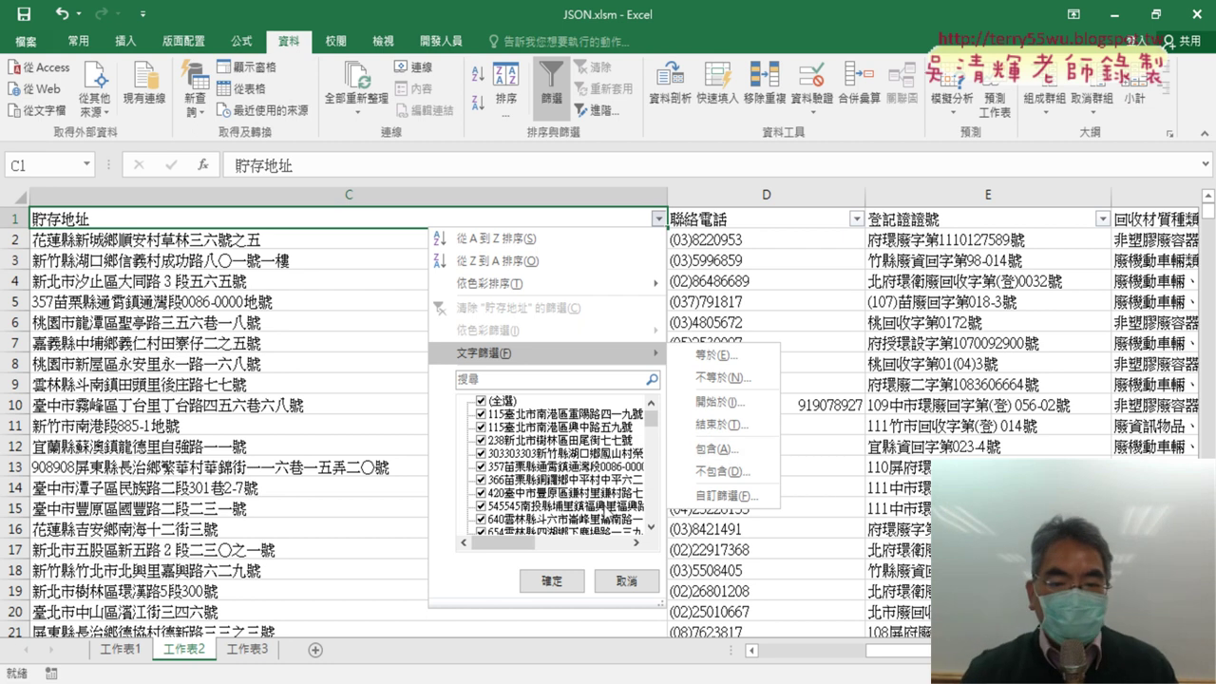
click(626, 581)
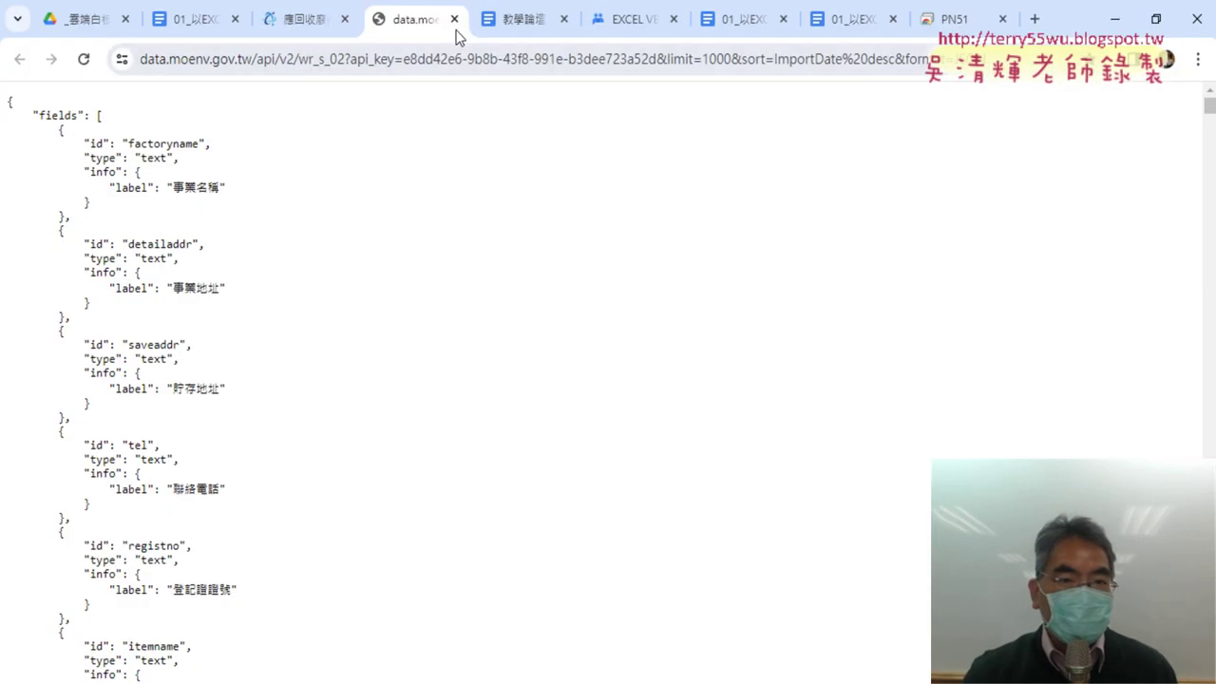
Step: Close the data.moenv and data.gov.tw tabs and return to the 01_以EXCEL匯入 document
click(454, 19)
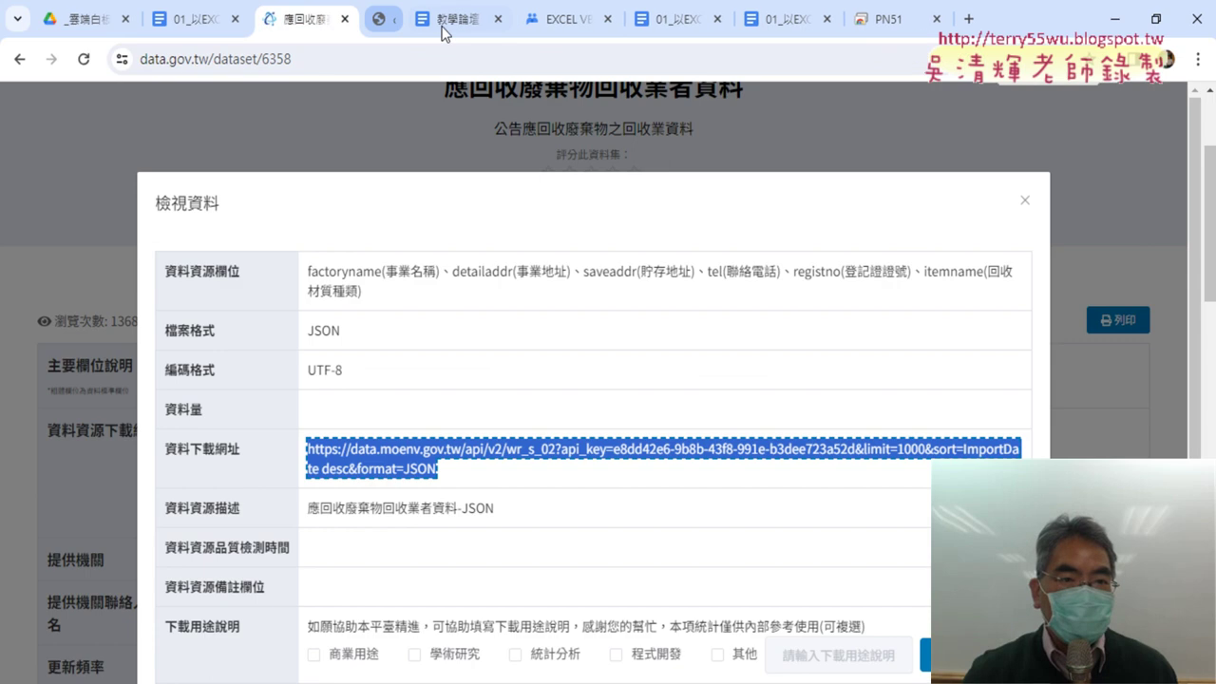
click(344, 19)
click(268, 27)
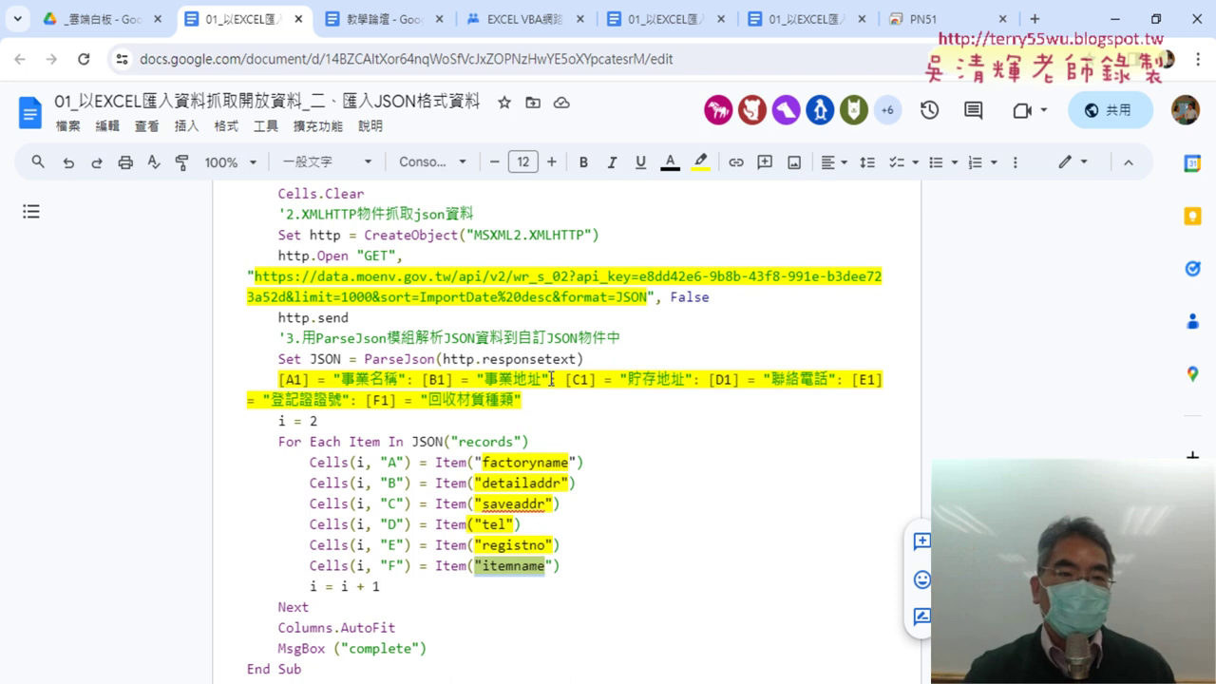
Step: Open the XML lesson document from Google Drive and scroll to its PM2.5 example
click(95, 19)
double_click(579, 527)
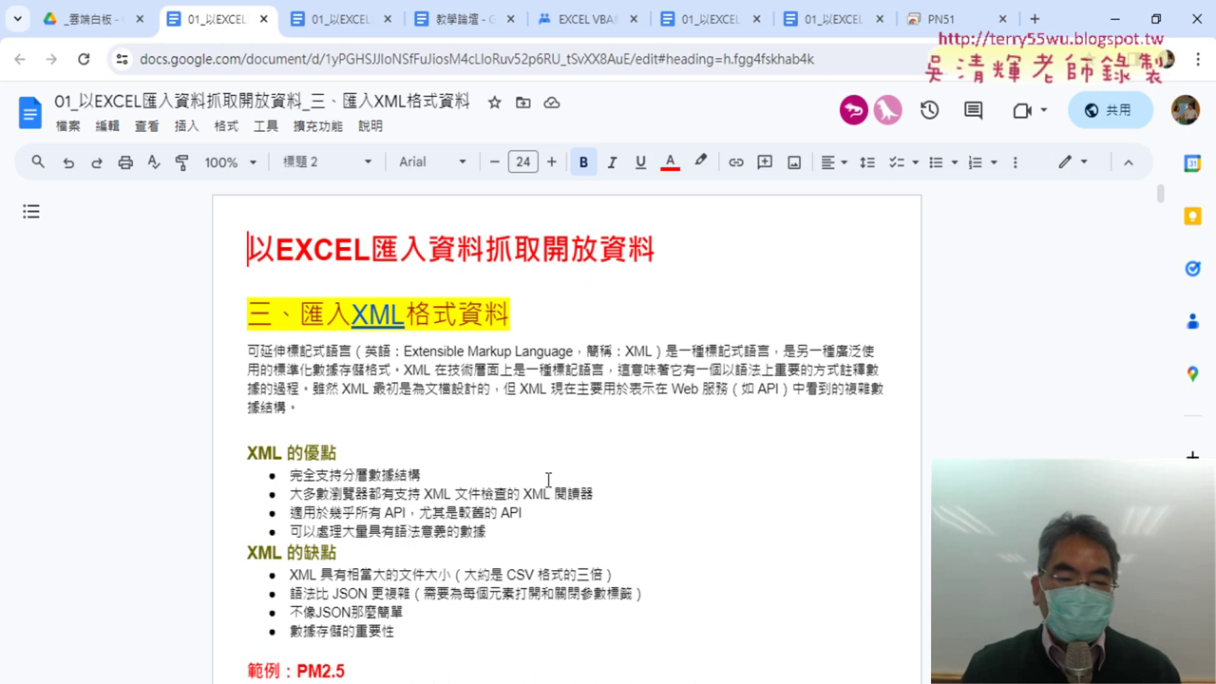
scroll(549, 479, down, 1)
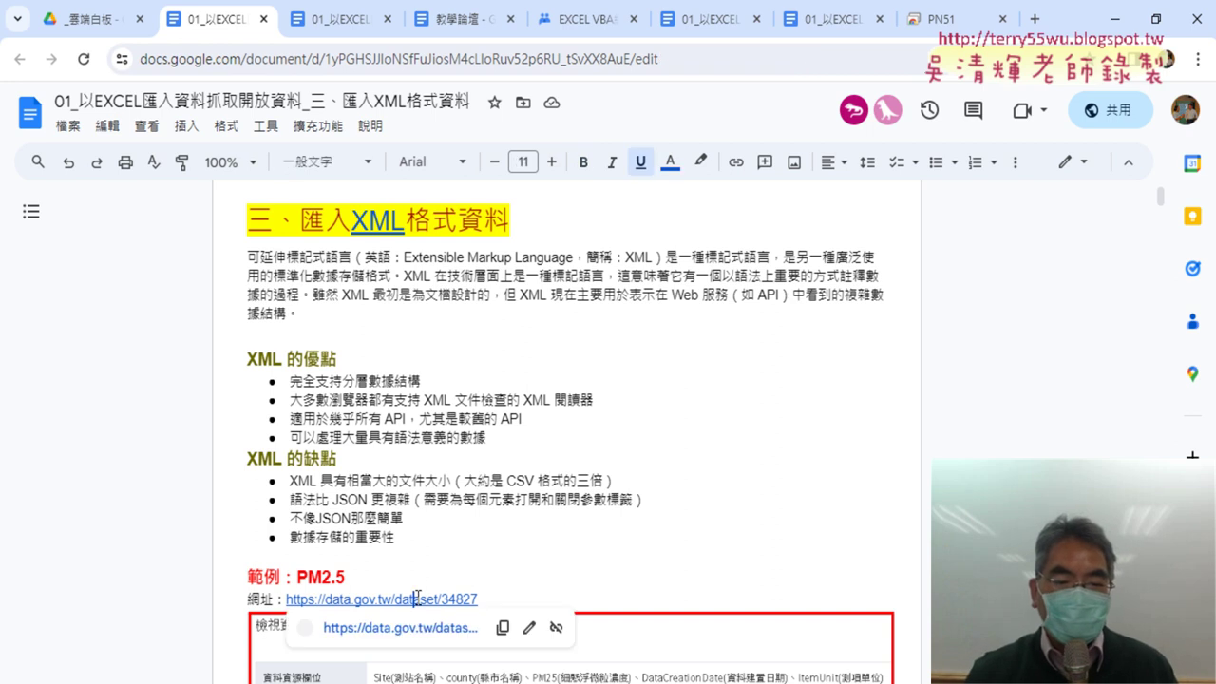
Step: Follow the doc's link to the 細懸浮微粒資料（PM2.5） dataset page and scroll to its resources
click(413, 628)
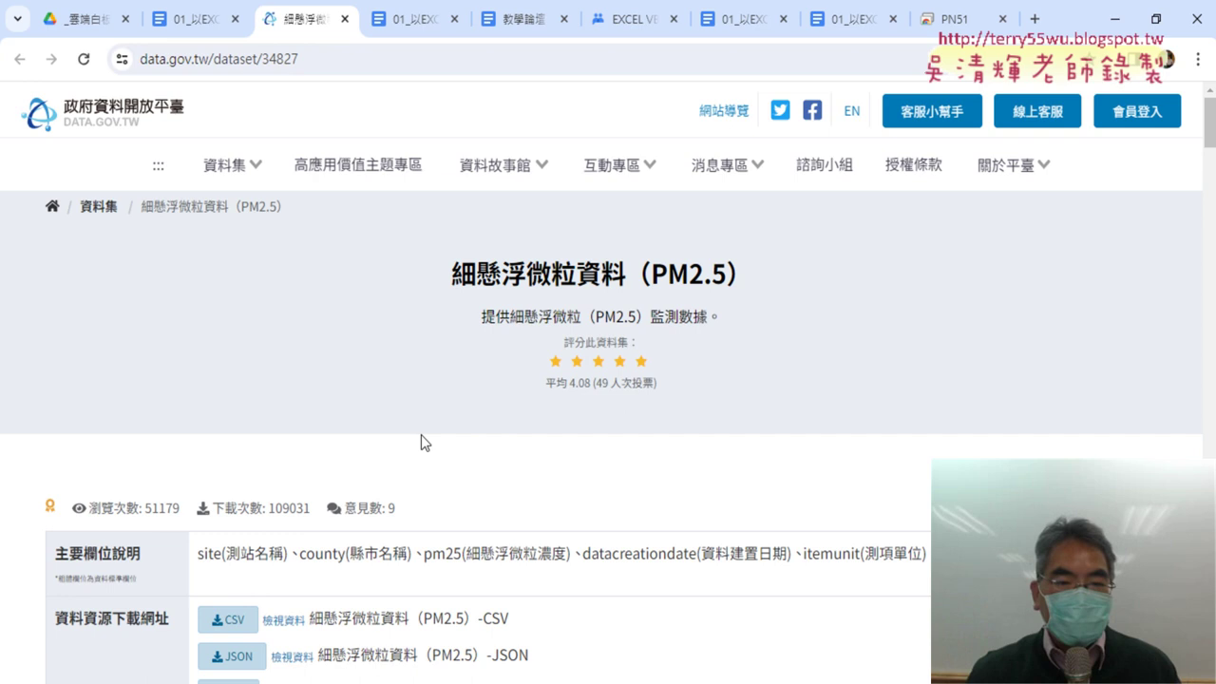
scroll(421, 443, down, 3)
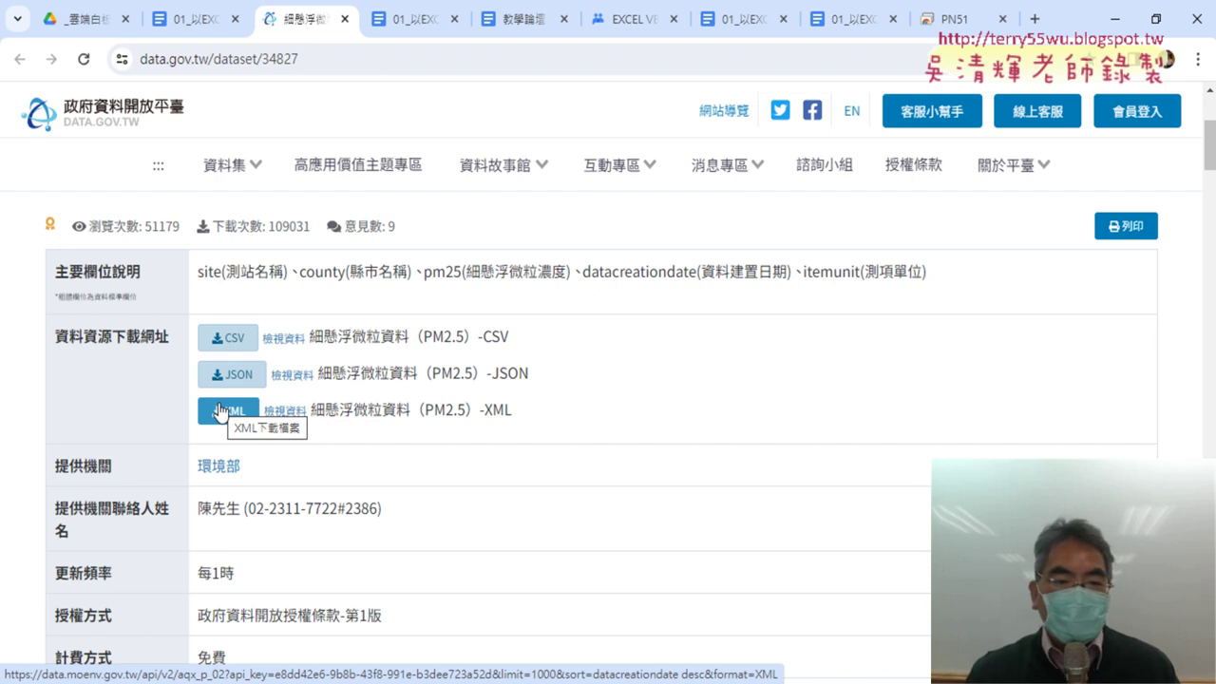
scroll(294, 419, up, 3)
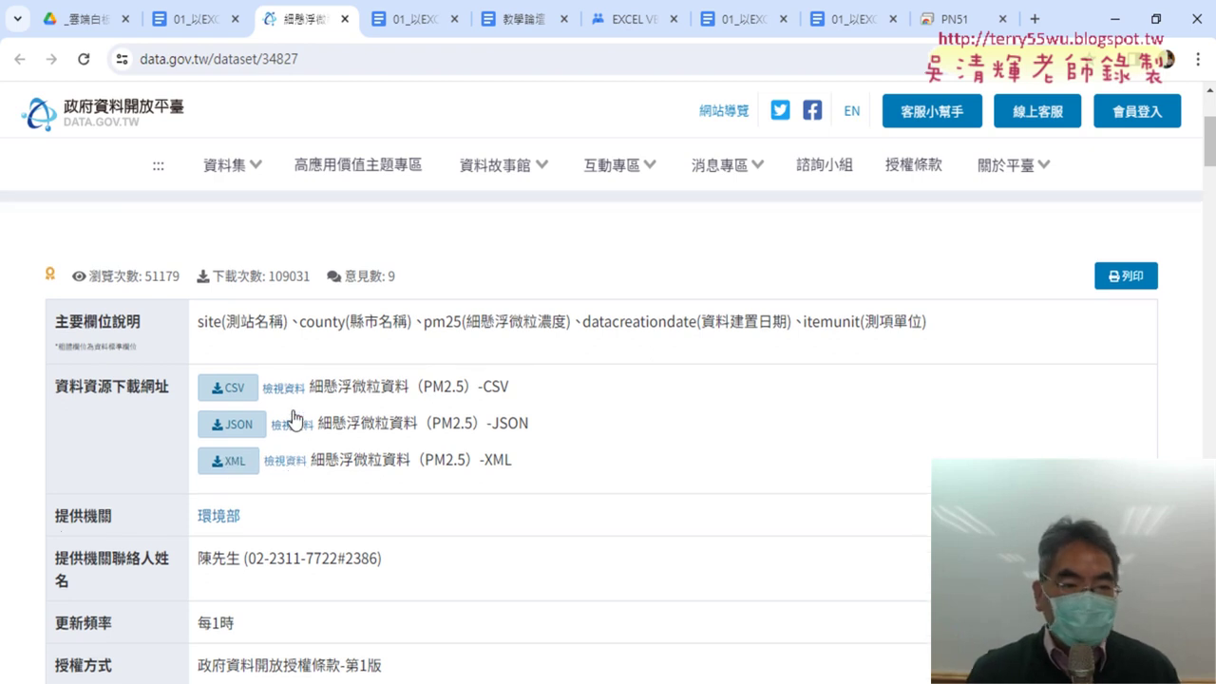
drag(415, 272, 807, 295)
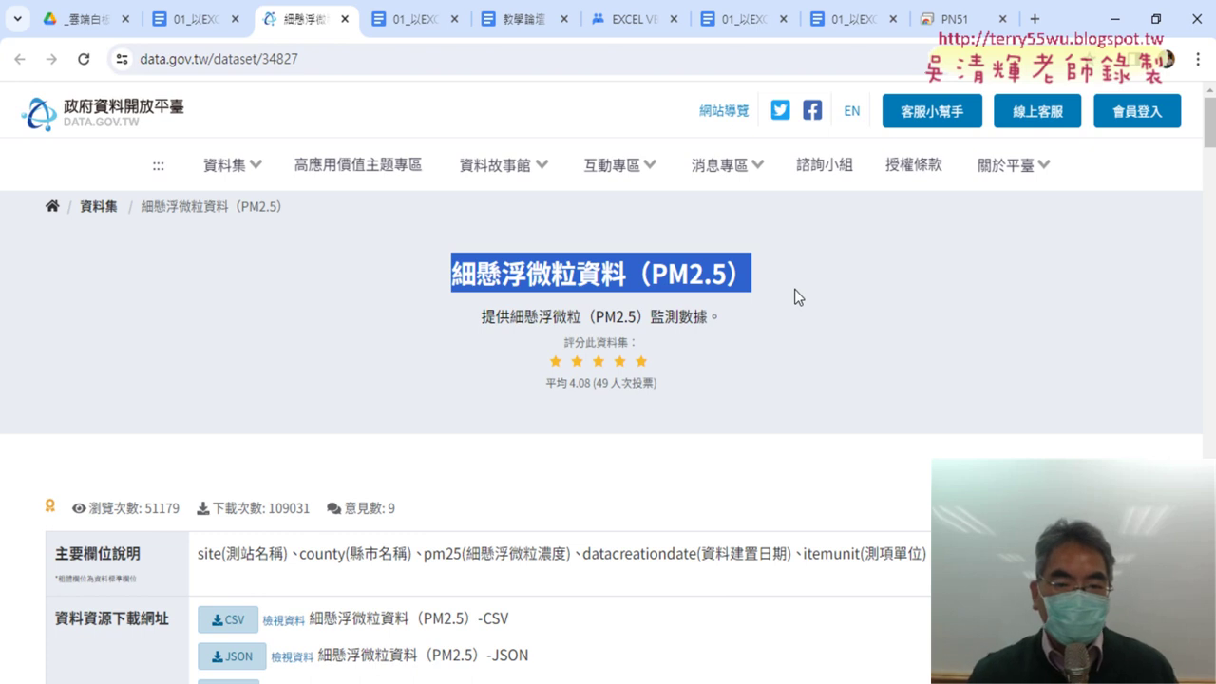
scroll(769, 308, down, 3)
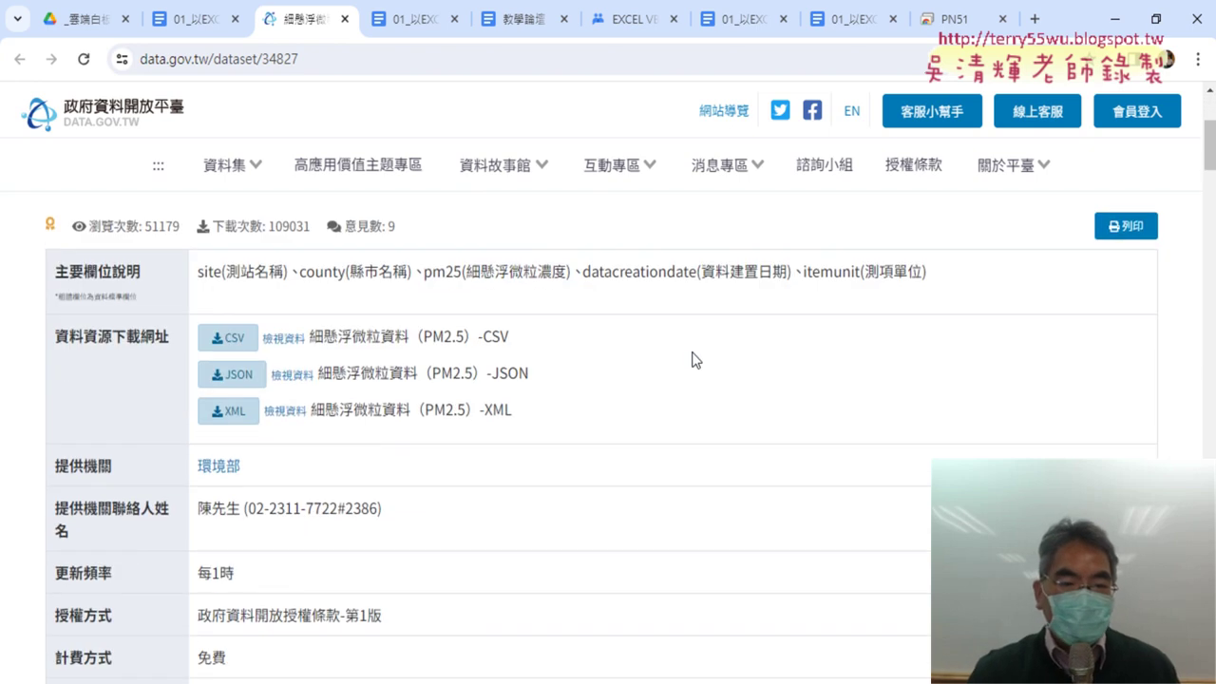
Step: View the XML resource details, point out format=XML in the URL, and download aqx_p_02 (1).xml
click(288, 414)
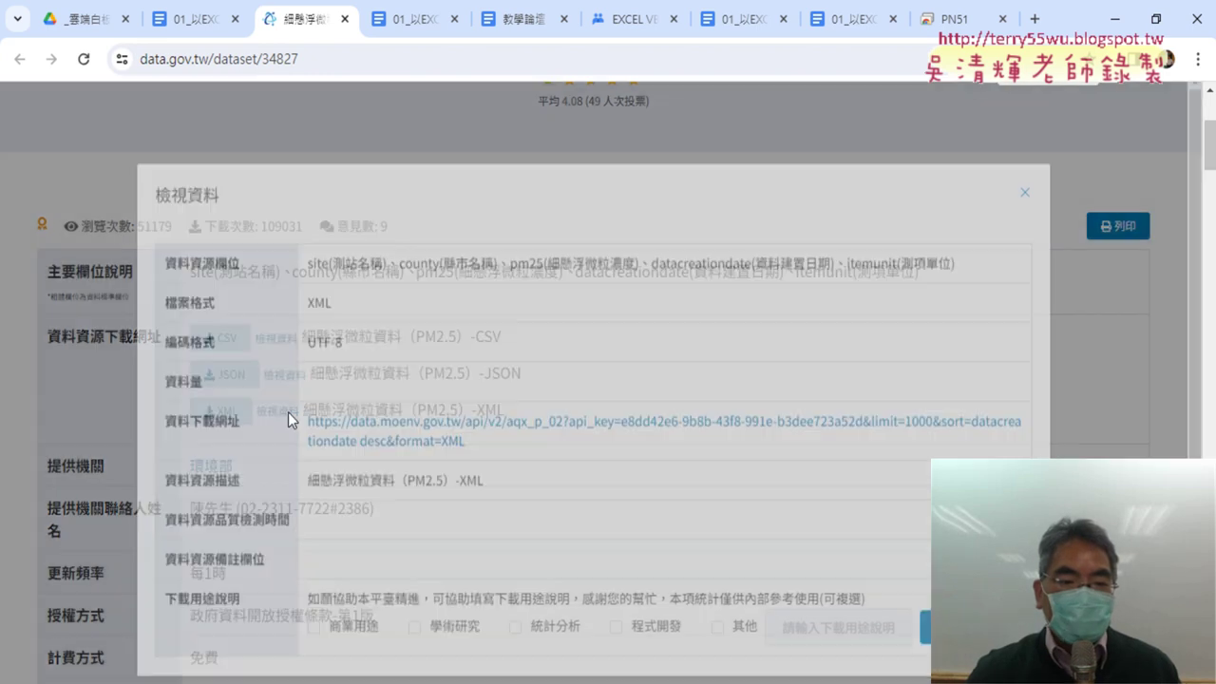
drag(465, 450, 308, 429)
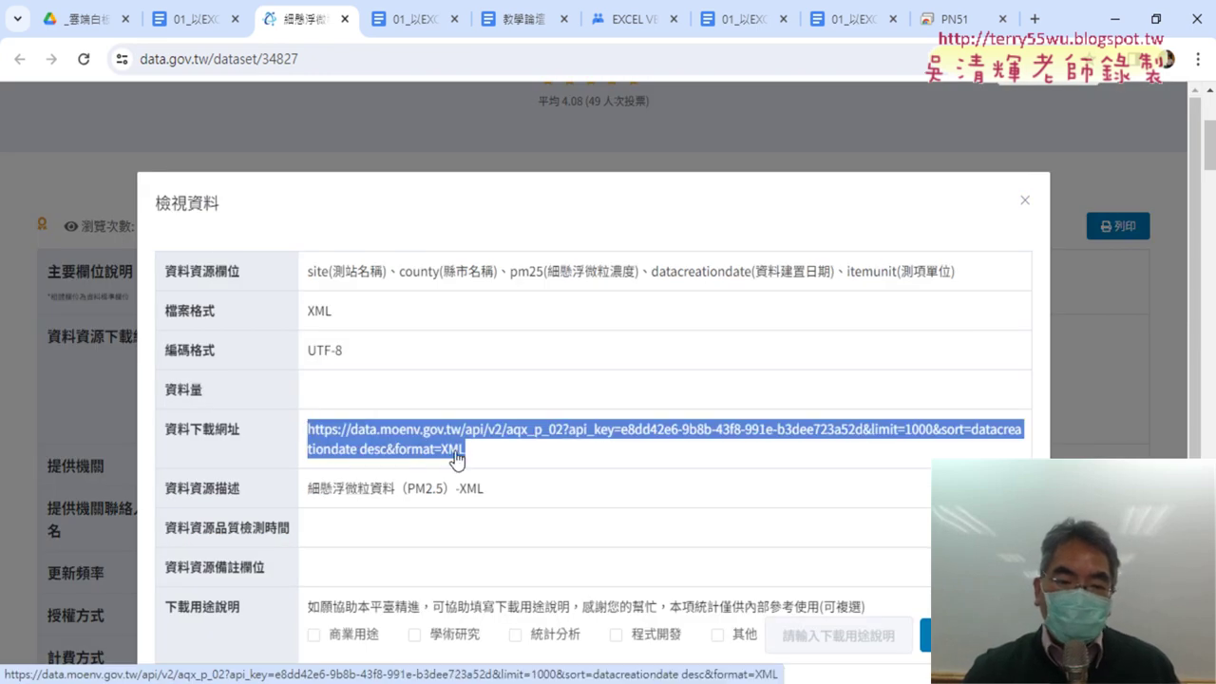
drag(465, 450, 439, 452)
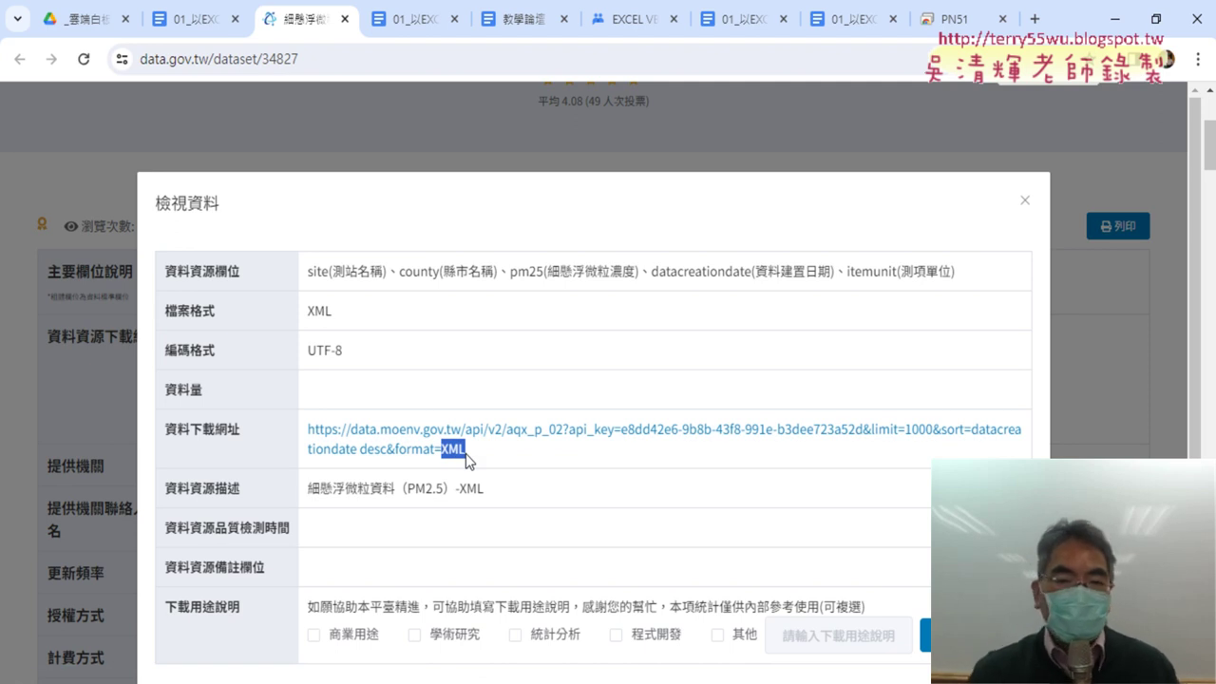
click(529, 438)
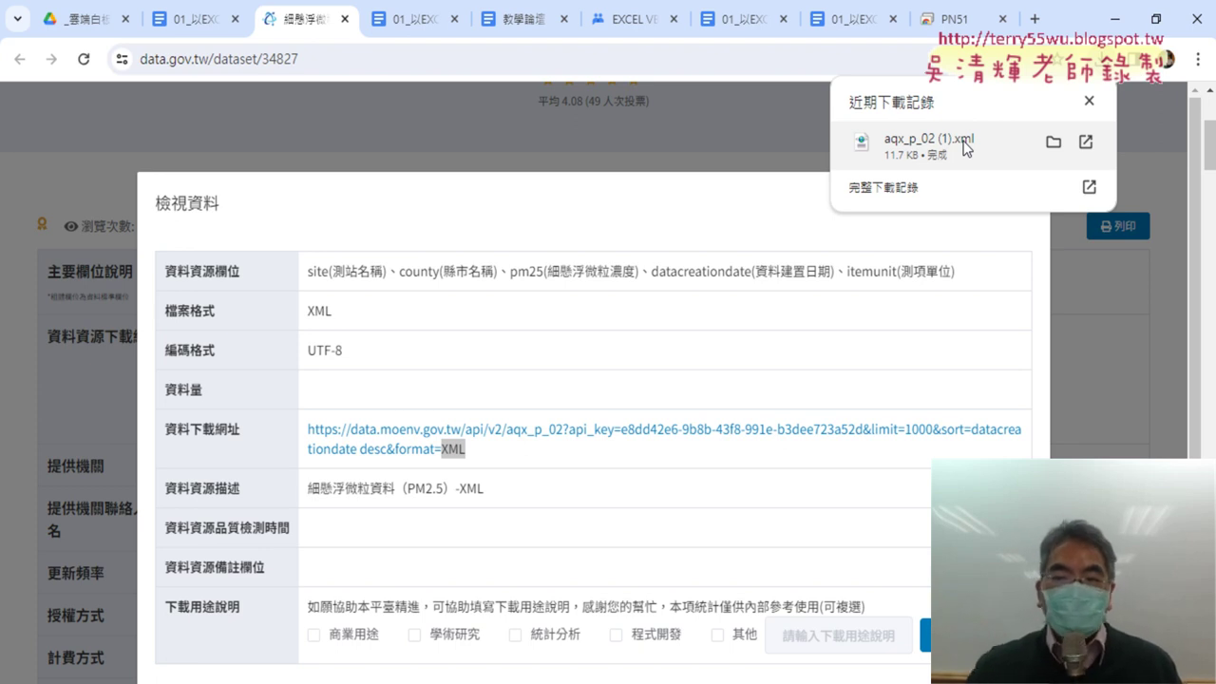
Step: Show aqx_p_02 (1).xml in the Downloads folder and drag it into Chrome to open it
click(1052, 143)
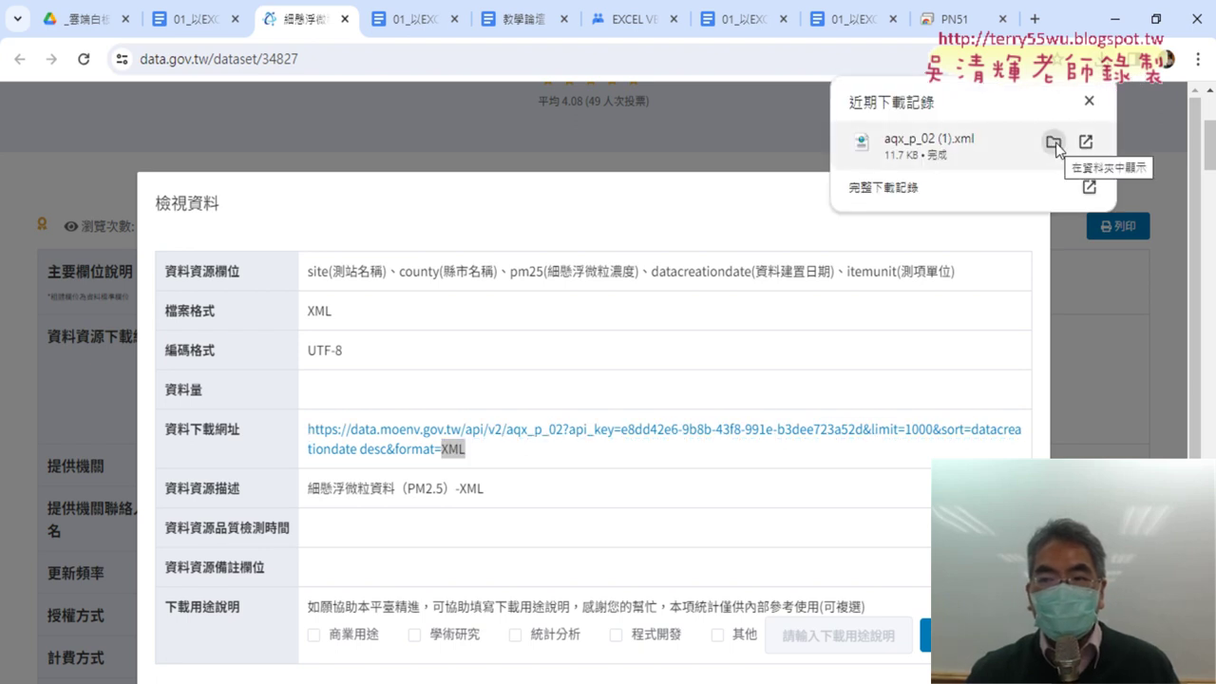
click(1055, 143)
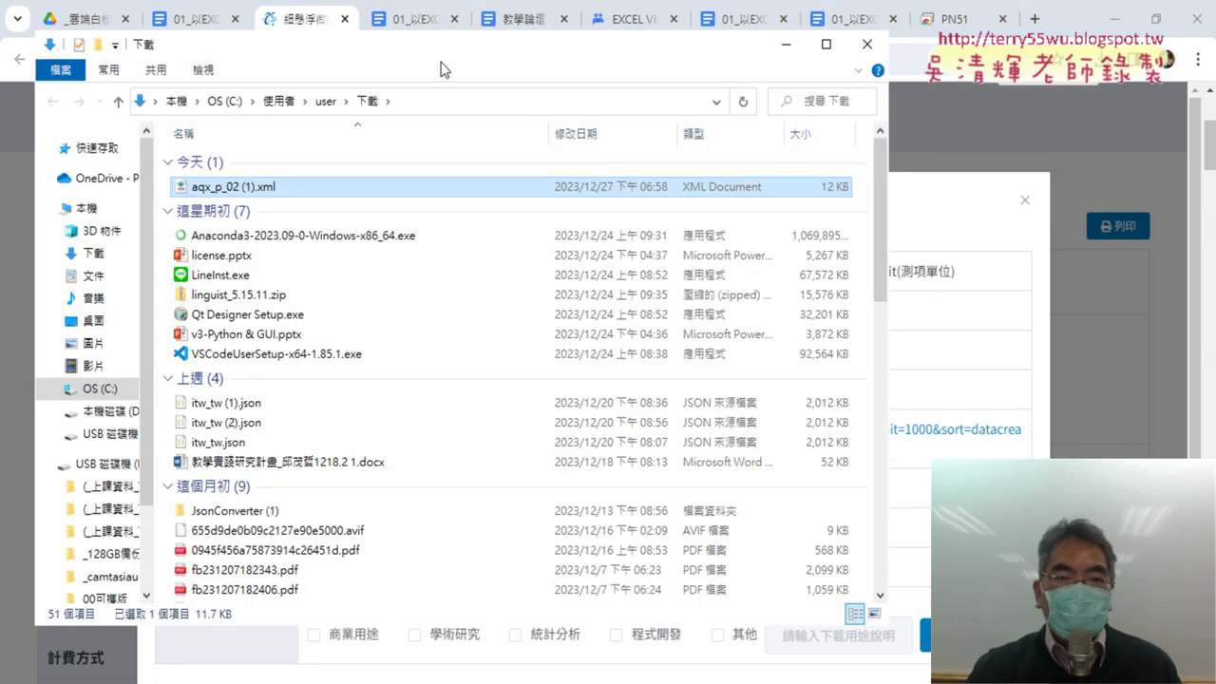
mouse_move(434, 43)
mouse_down()
mouse_move(552, 127)
mouse_move(662, 180)
mouse_up()
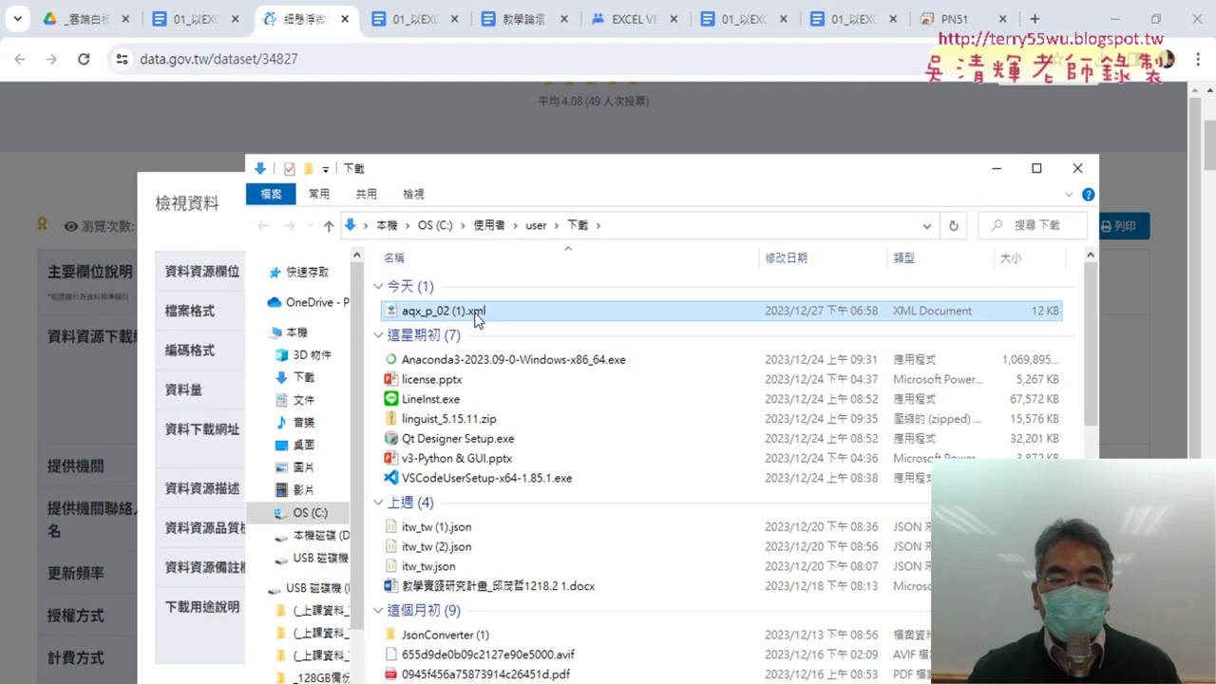
mouse_move(475, 319)
mouse_down()
mouse_move(1011, 11)
mouse_move(1052, 26)
mouse_up()
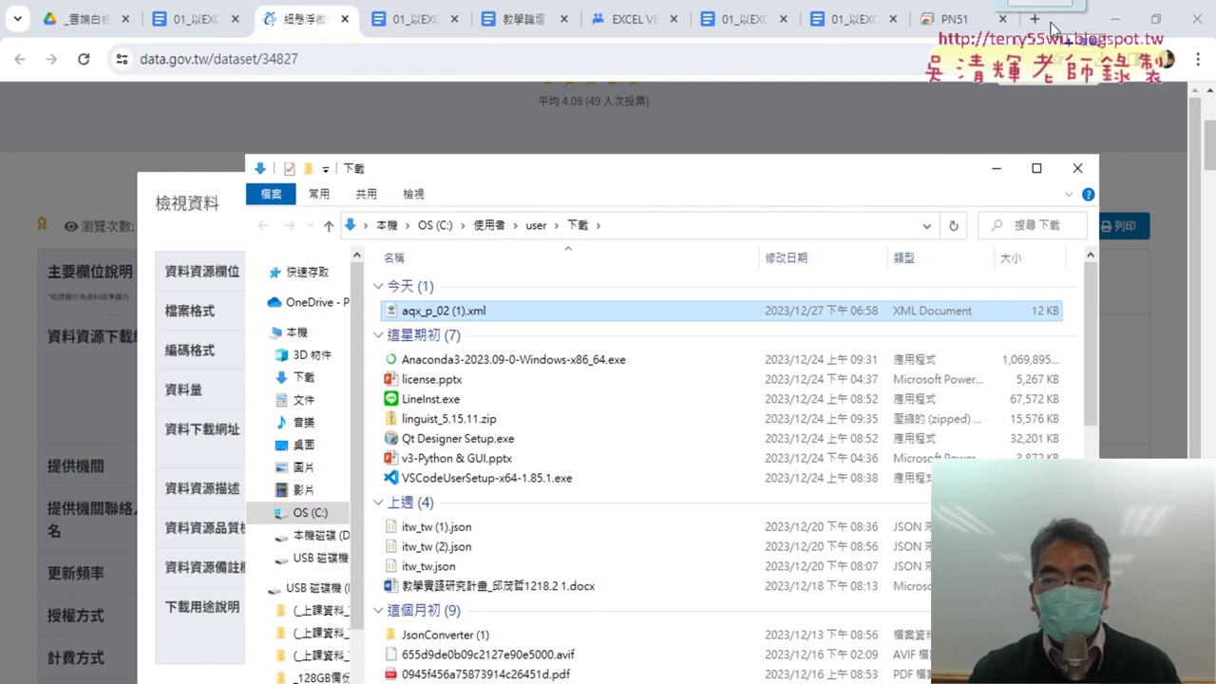
drag(1052, 26, 903, 180)
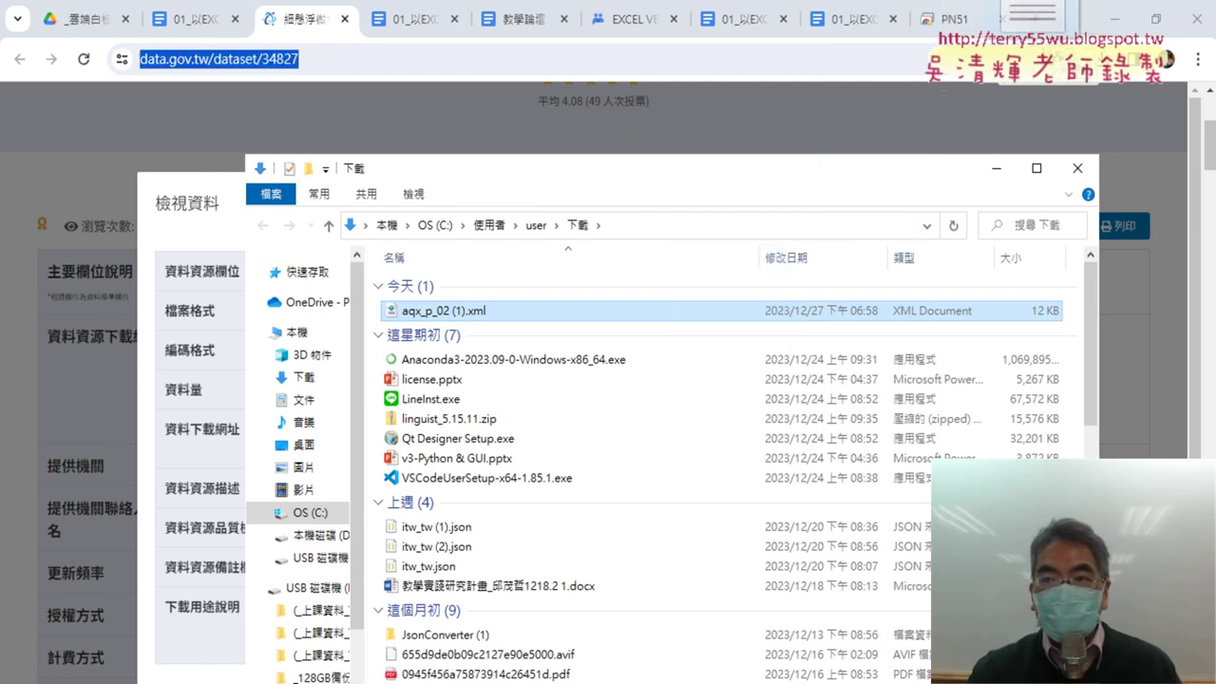
mouse_move(1030, 21)
mouse_down()
mouse_move(1028, 36)
mouse_move(1029, 22)
mouse_up()
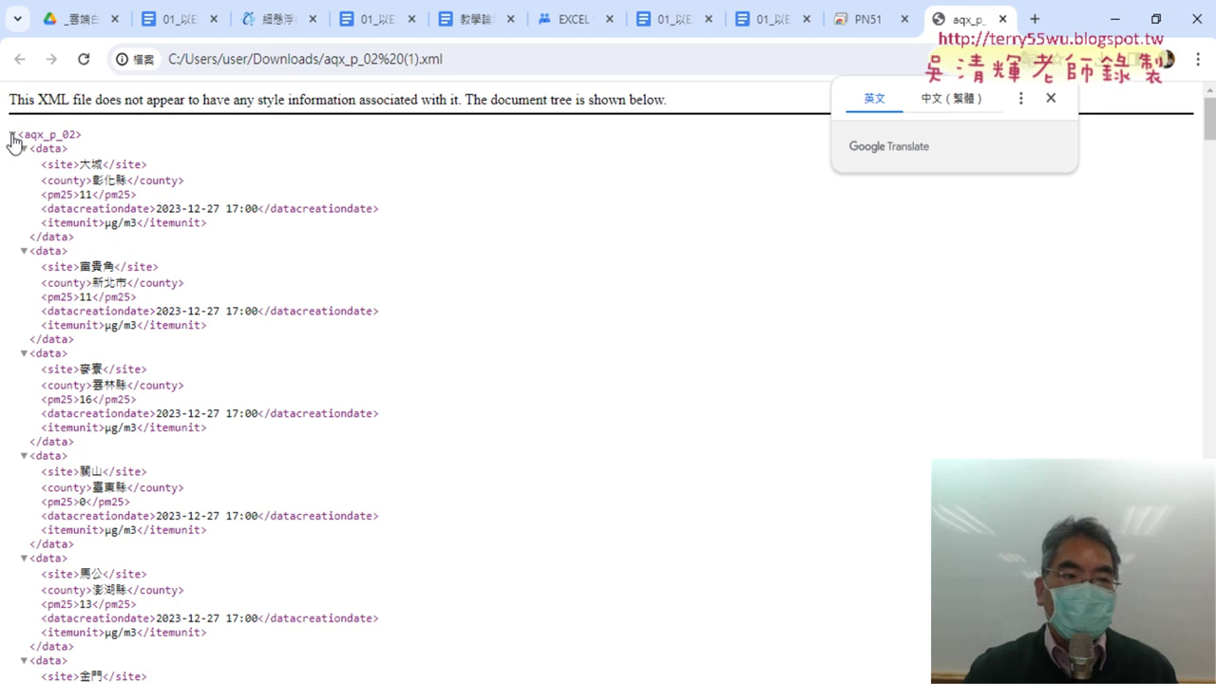
Step: Collapse the aqx_p_02 root node and highlight its tag name aqx_p_02
click(11, 136)
click(12, 136)
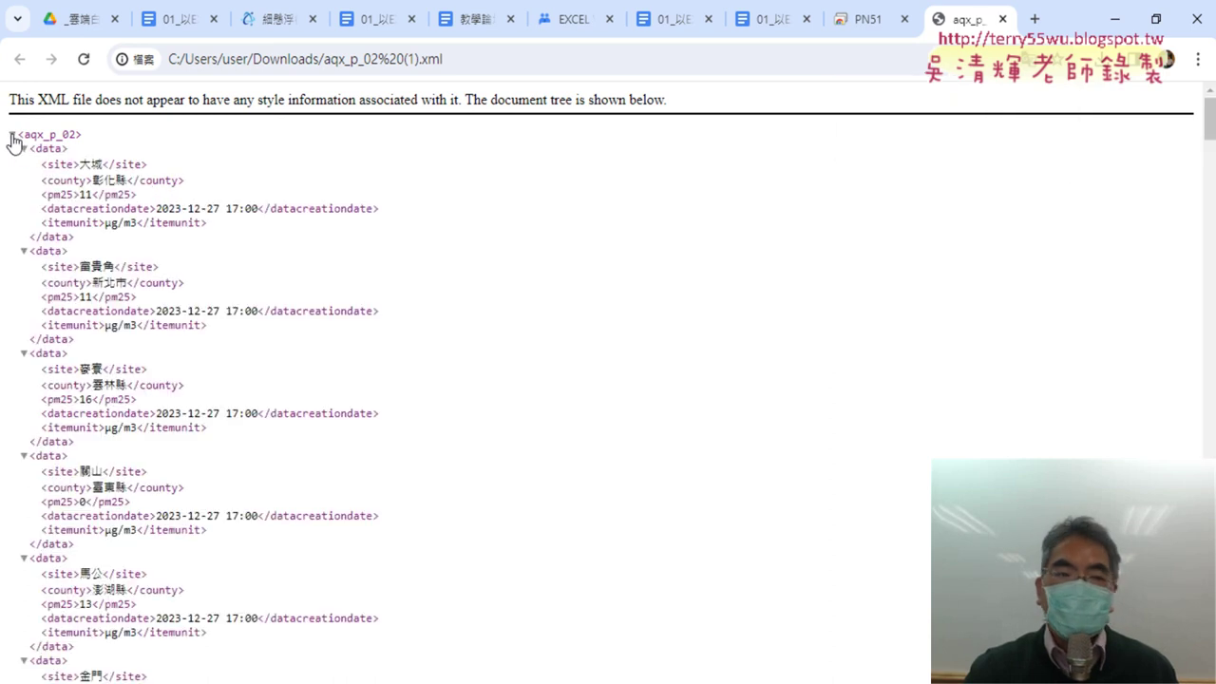
click(11, 135)
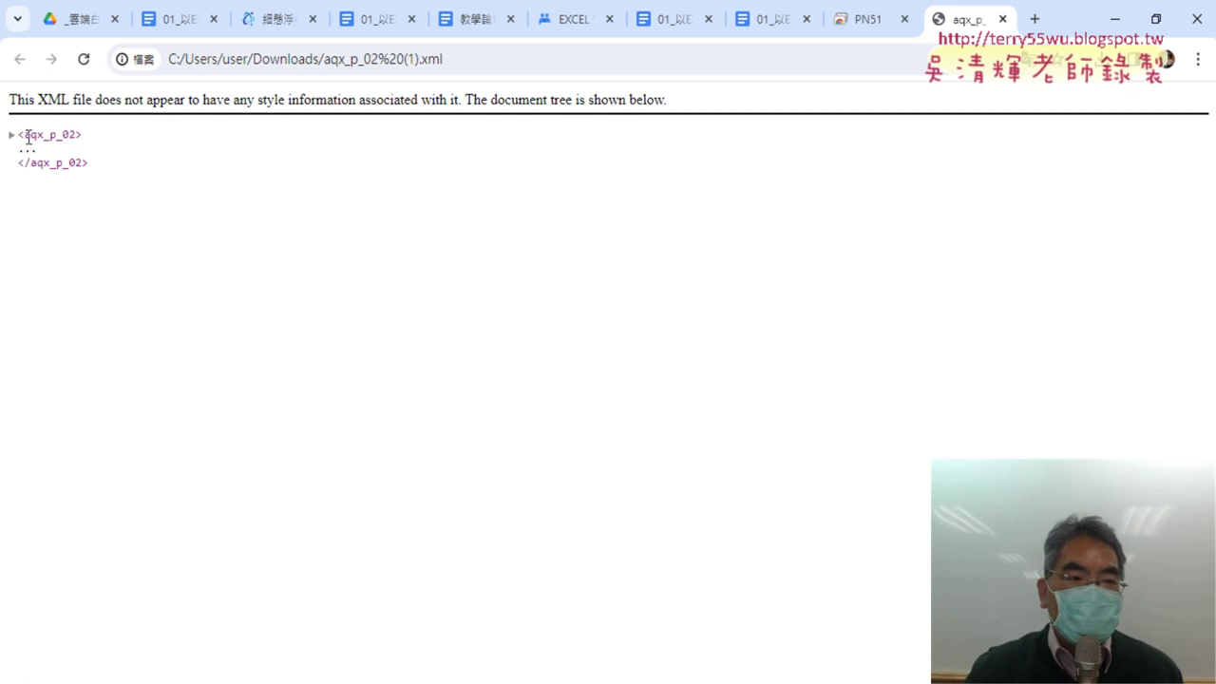
drag(27, 137, 67, 134)
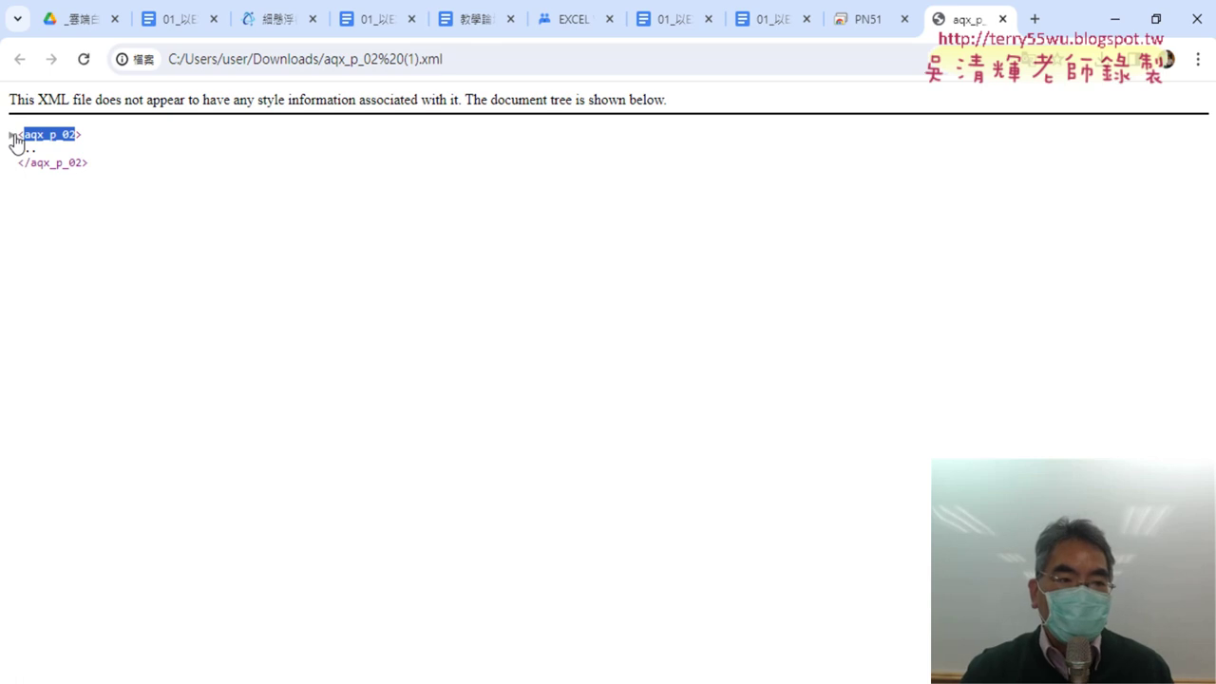
click(115, 147)
Step: Highlight the opening <aqx_p_02> and closing </aqx_p_02> tags, then zoom the page to 150%
drag(95, 142, 26, 130)
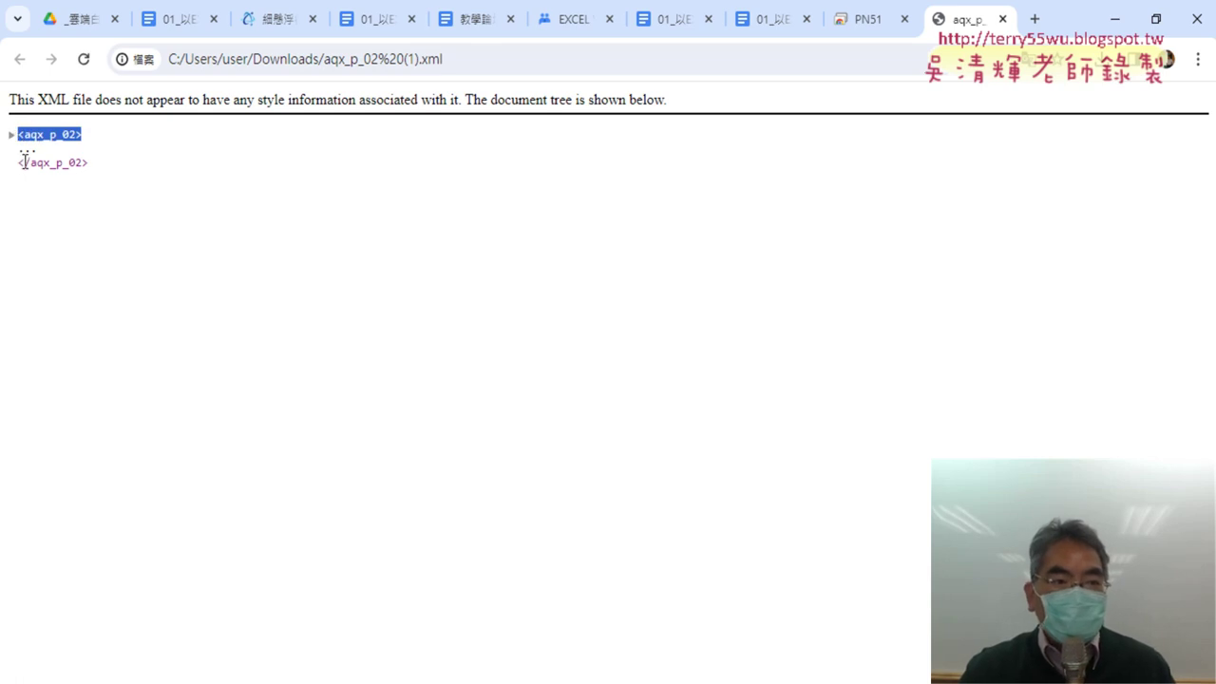
drag(21, 162, 88, 164)
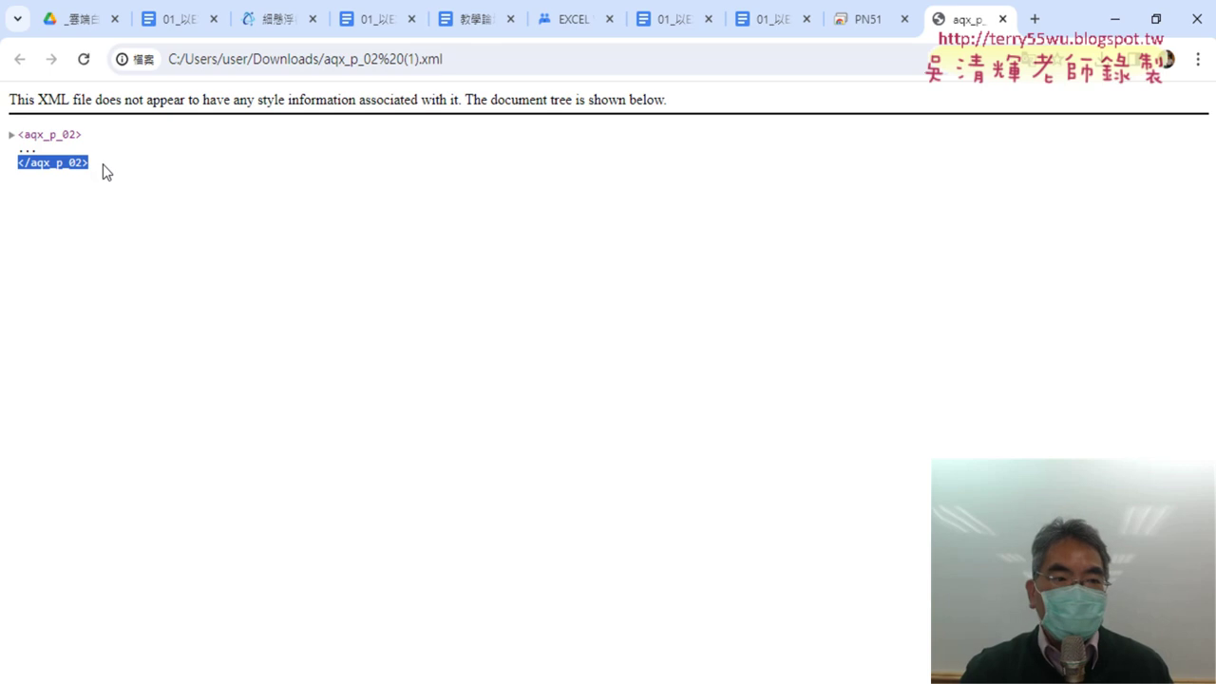
click(69, 167)
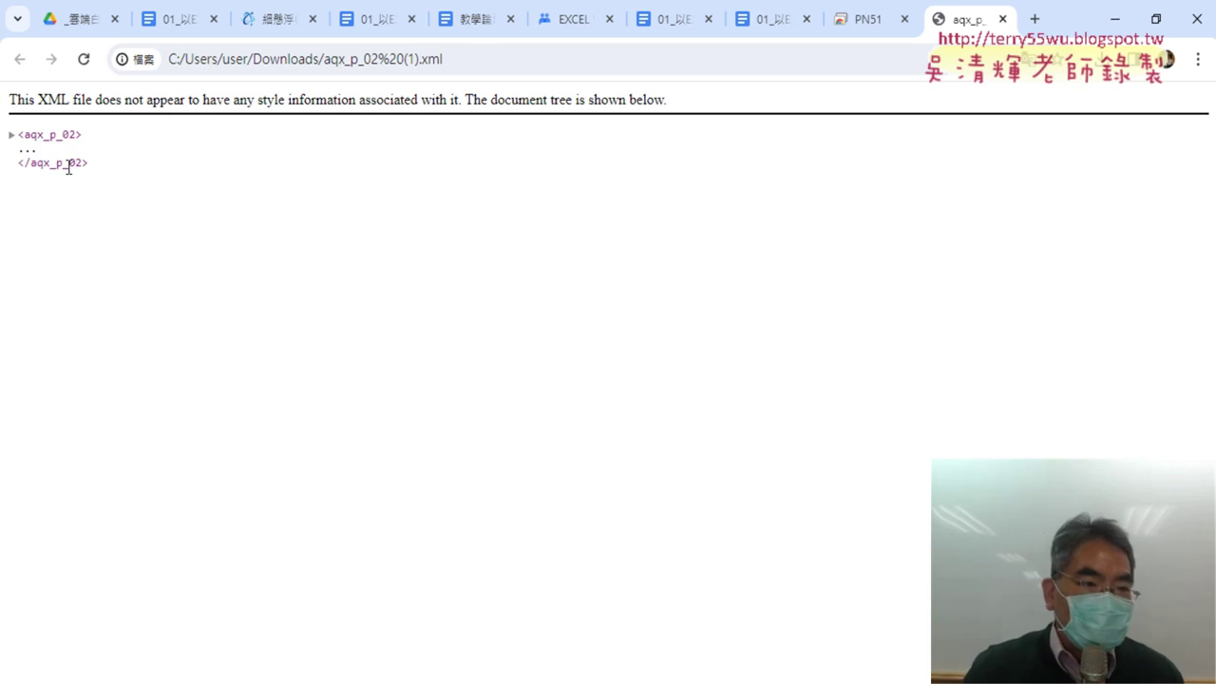
drag(31, 163, 24, 163)
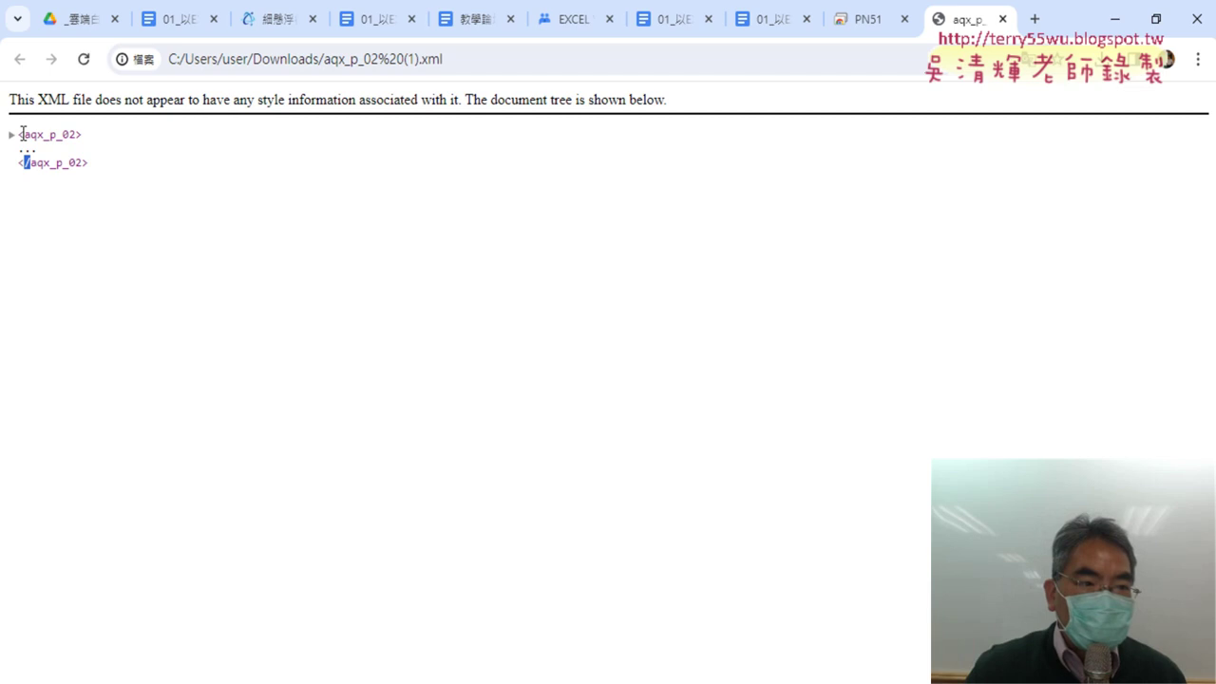
drag(88, 134, 20, 141)
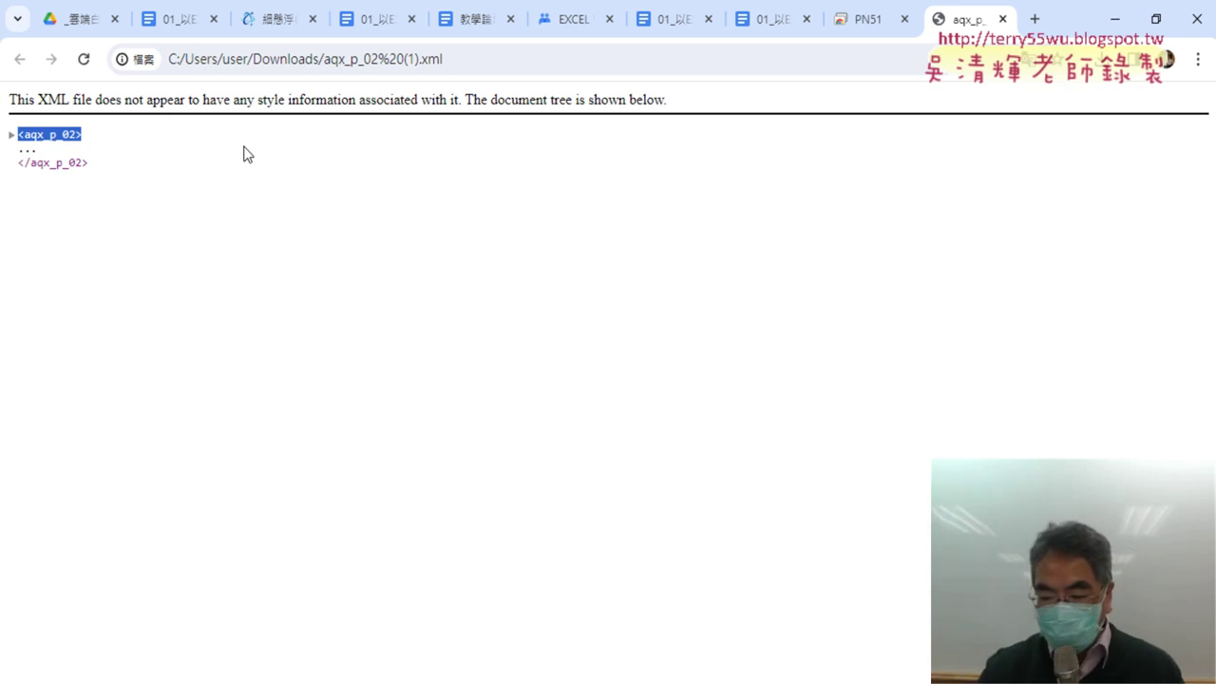
key(ctrl+plus)
key(ctrl+plus)
key(ctrl+plus)
key(ctrl+plus)
key(ctrl+plus)
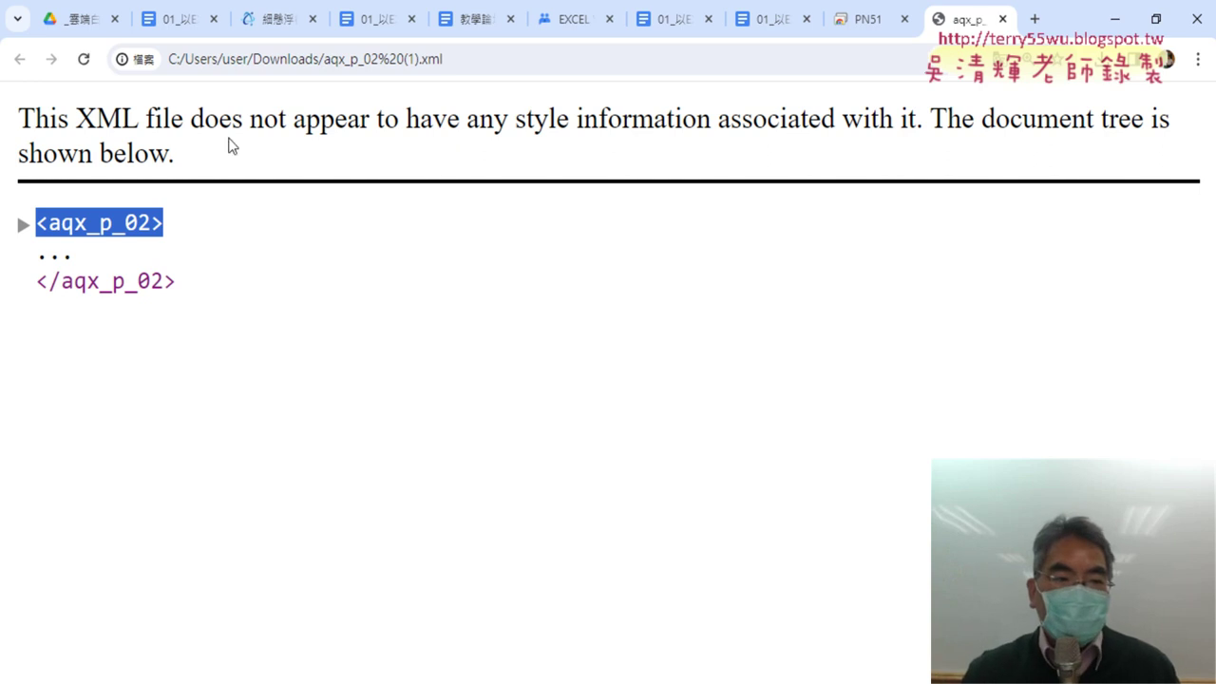
Step: Expand the aqx_p_02 root and highlight the first record's opening <data> and closing </data> tags
click(23, 229)
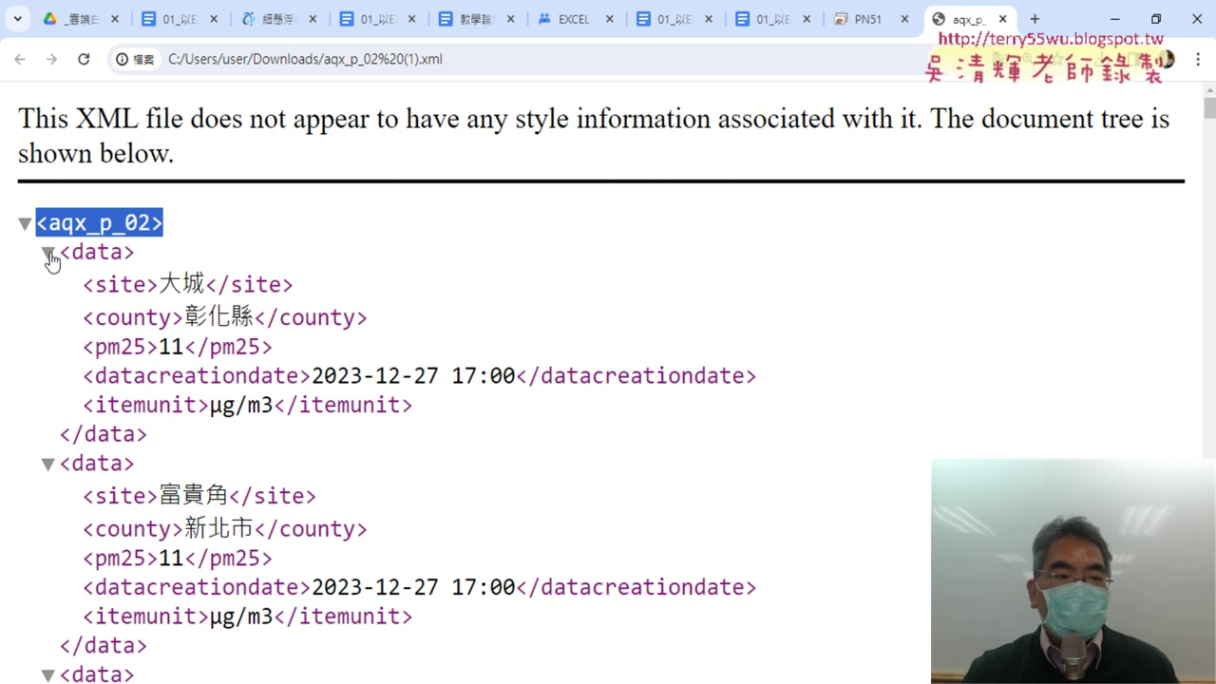
click(47, 252)
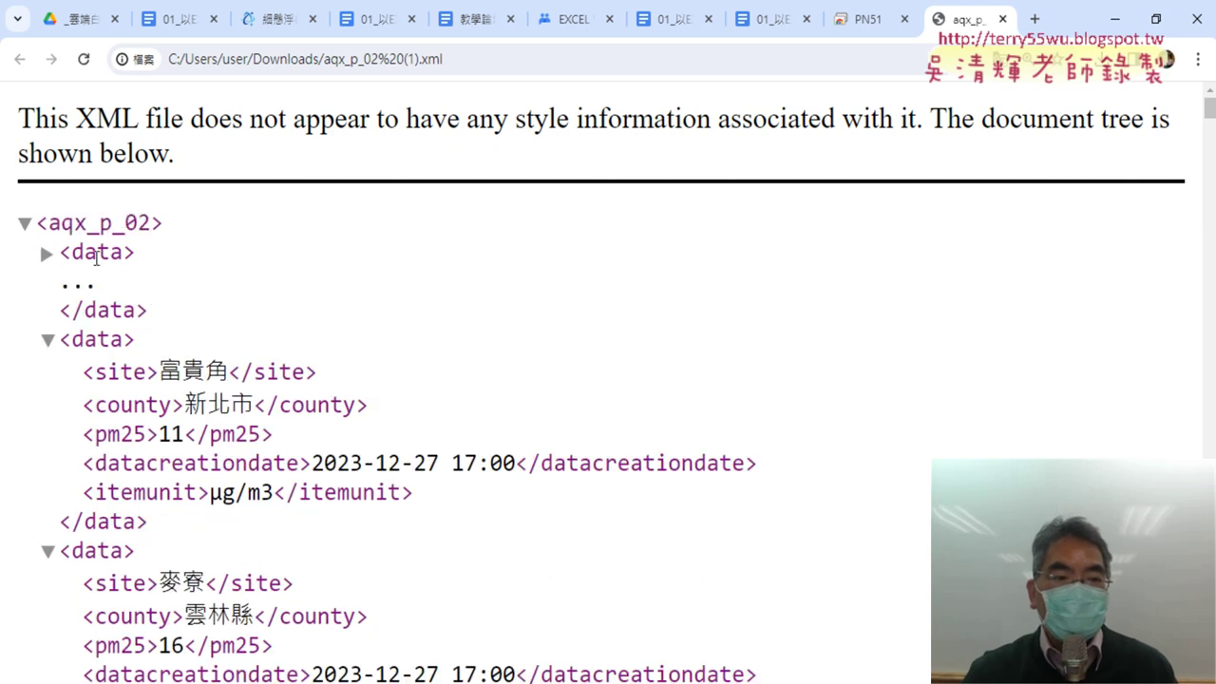
drag(72, 251, 123, 249)
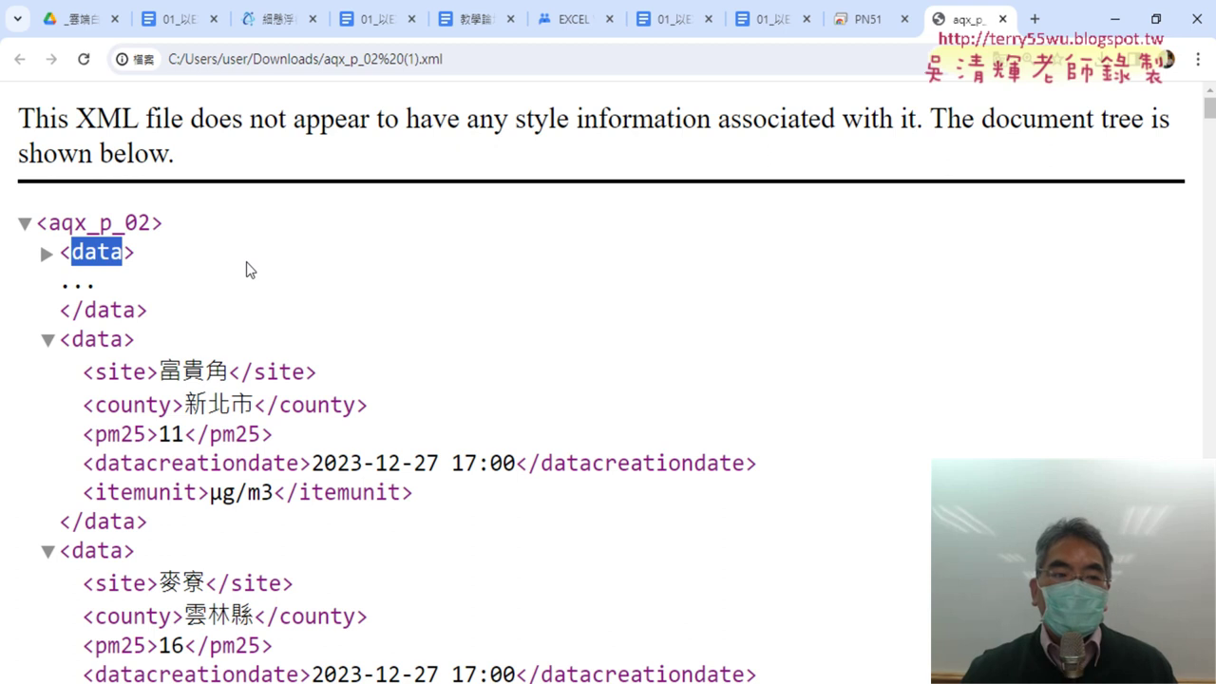
drag(157, 259, 57, 252)
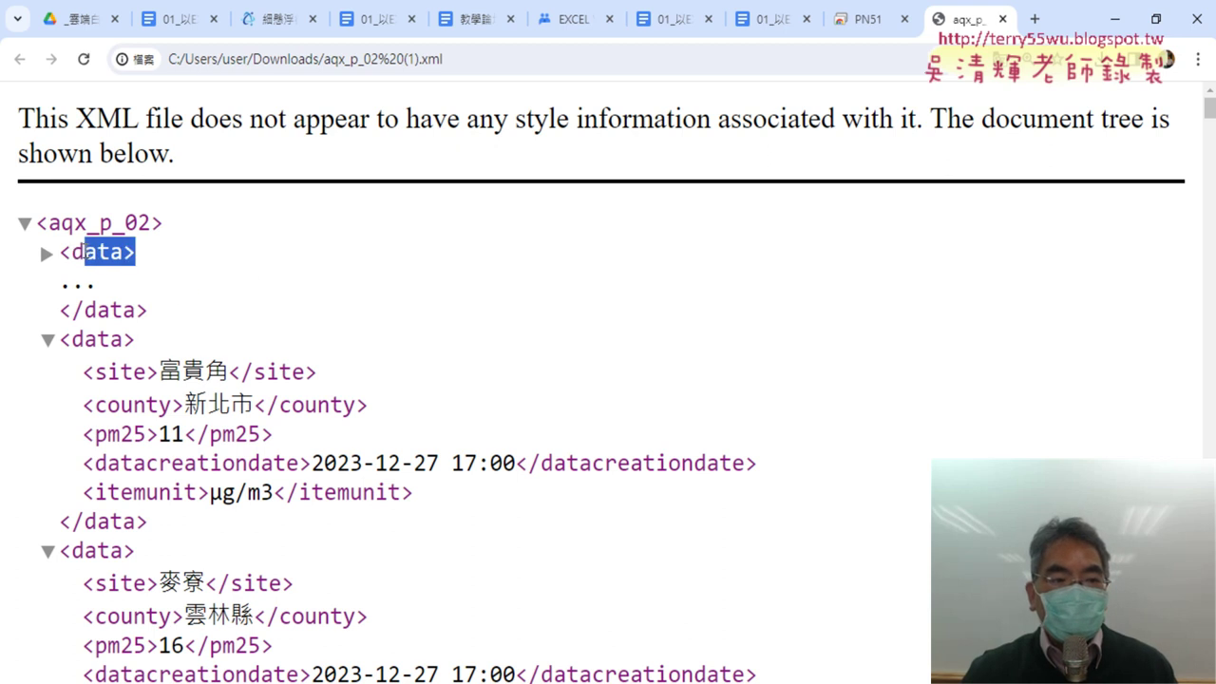
drag(150, 317, 57, 310)
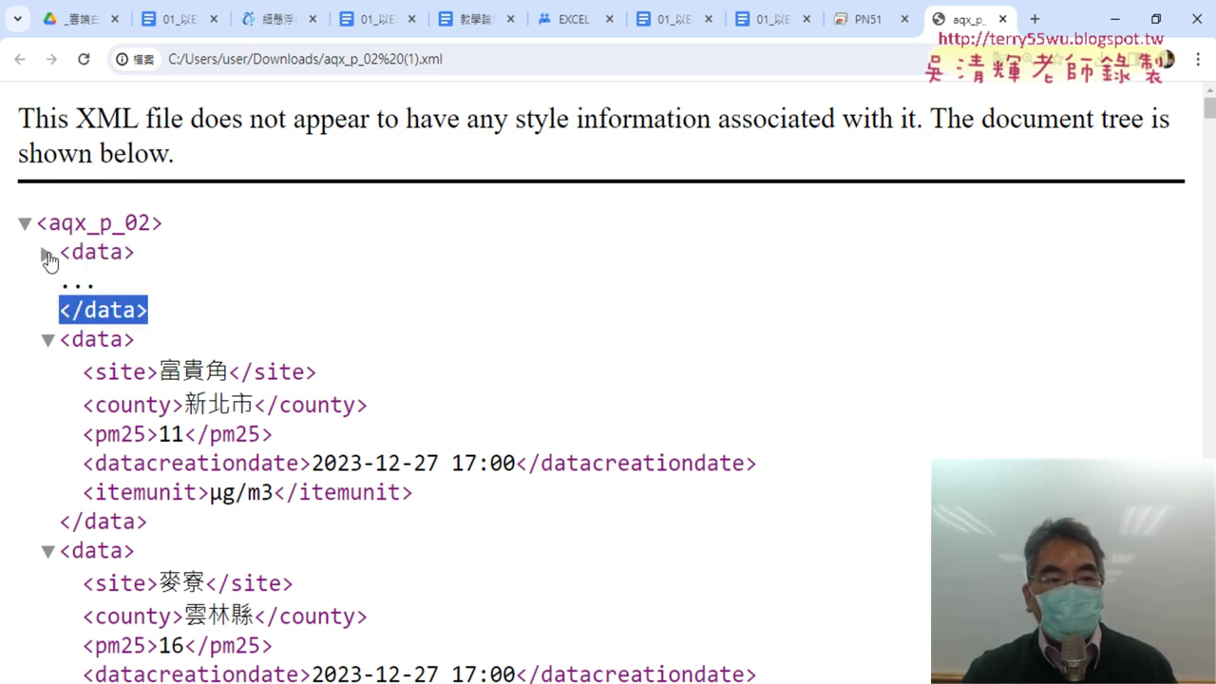
click(46, 254)
click(124, 285)
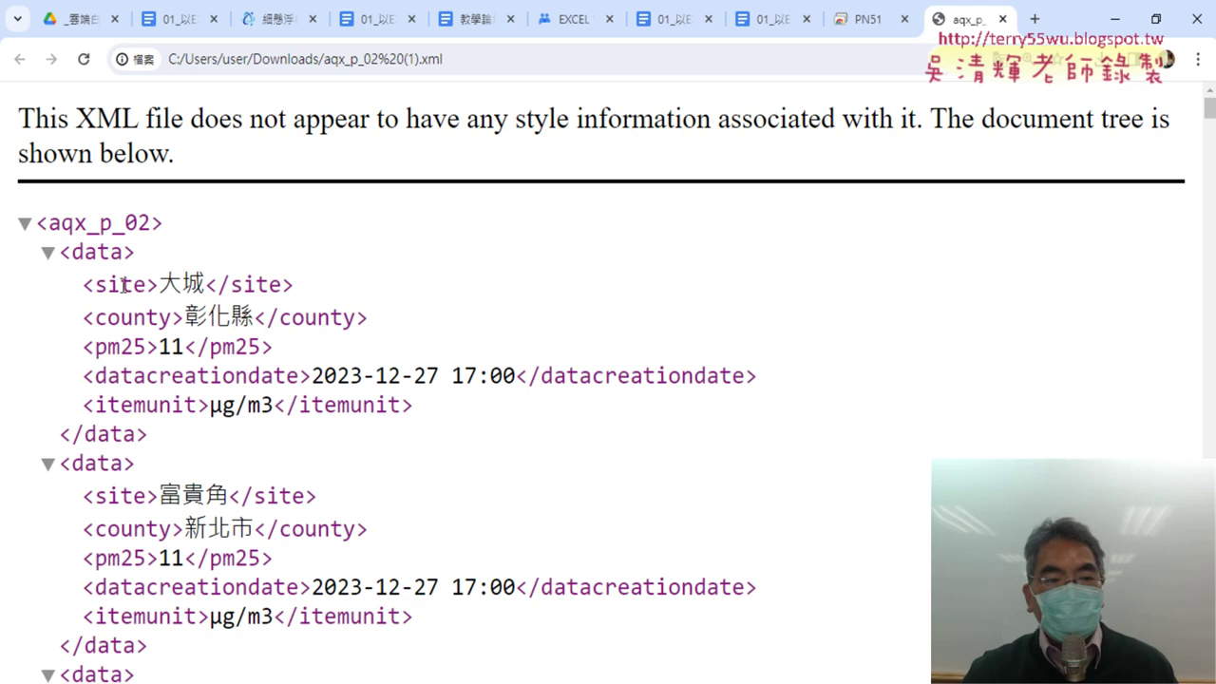
Step: Highlight the first record's site and county tags and its site value 大城, then select the whole record
drag(213, 285, 96, 283)
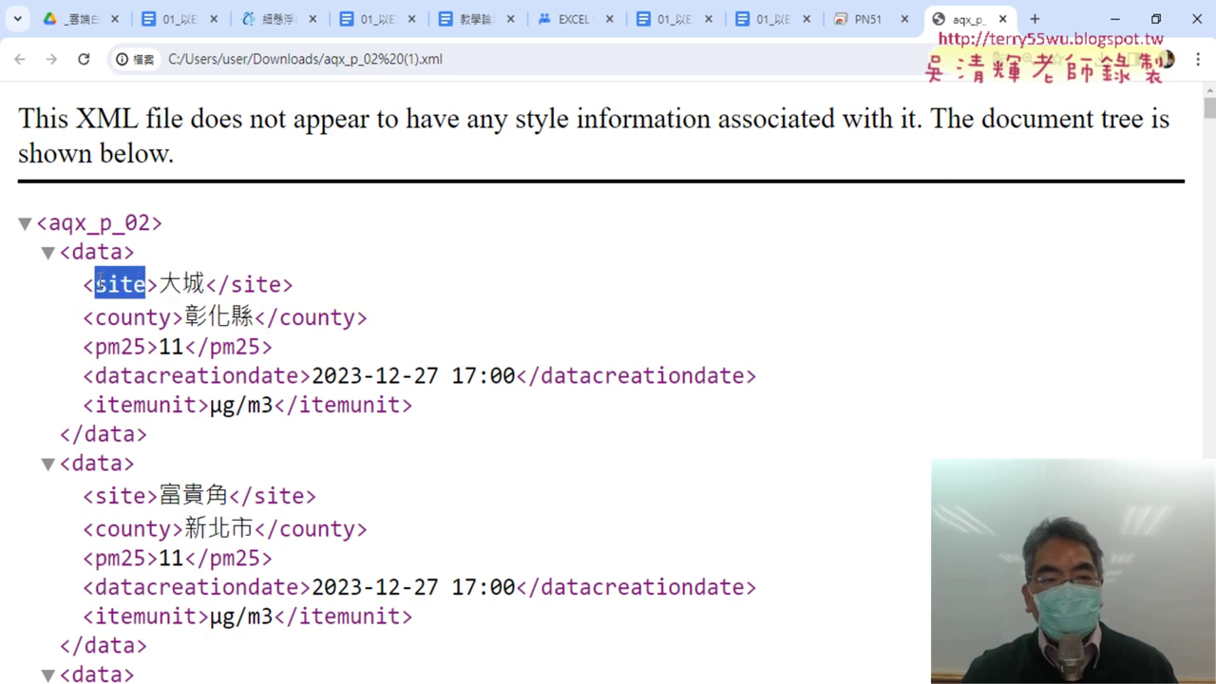
drag(172, 318, 97, 320)
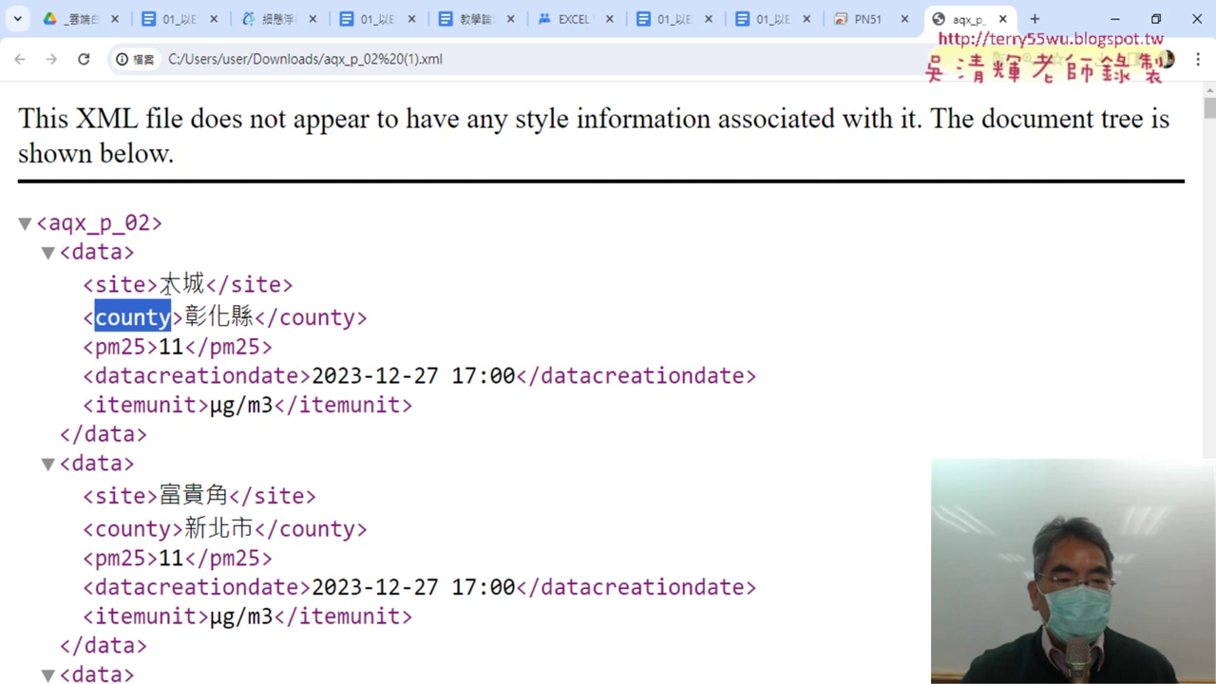
drag(294, 284, 205, 284)
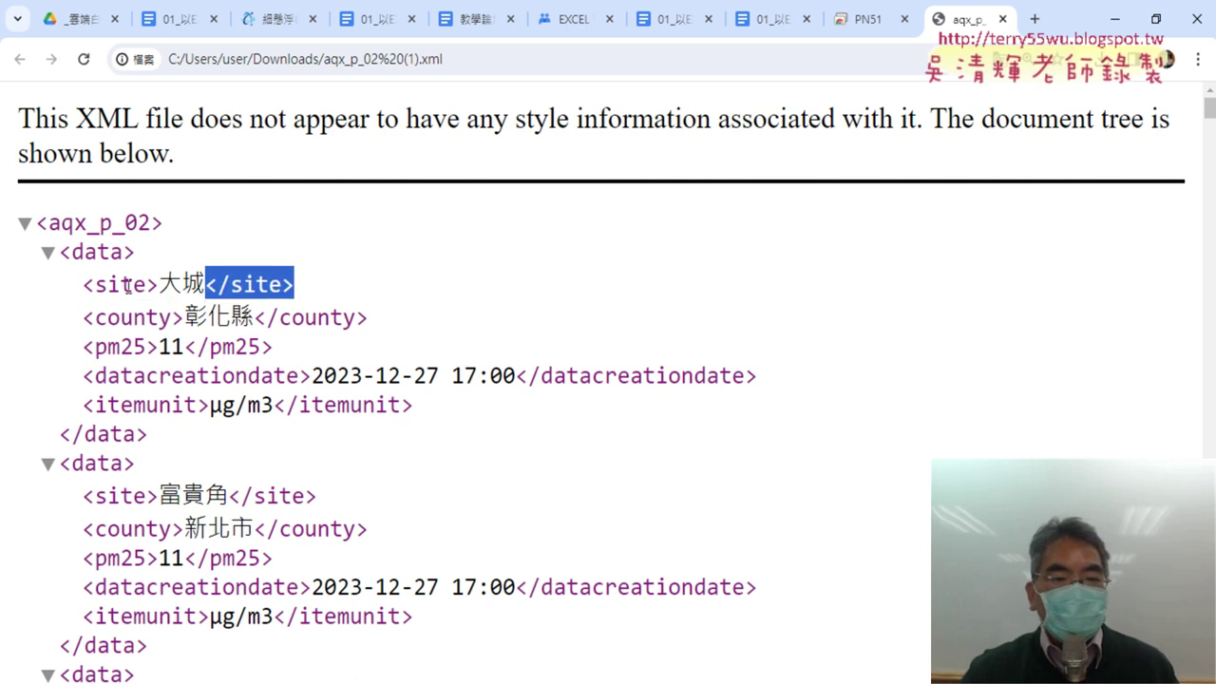
mouse_move(86, 284)
mouse_down()
mouse_move(172, 281)
mouse_move(158, 284)
mouse_up()
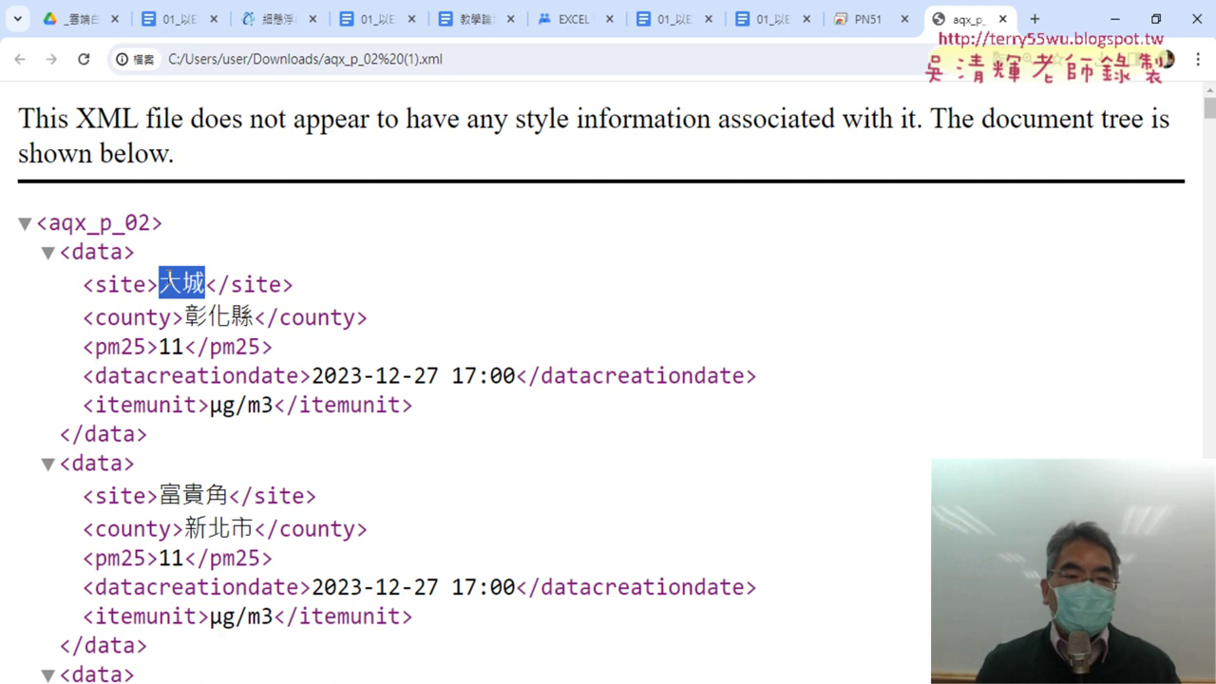
drag(48, 222, 148, 221)
mouse_move(72, 252)
mouse_down()
mouse_move(115, 249)
mouse_move(137, 281)
mouse_up()
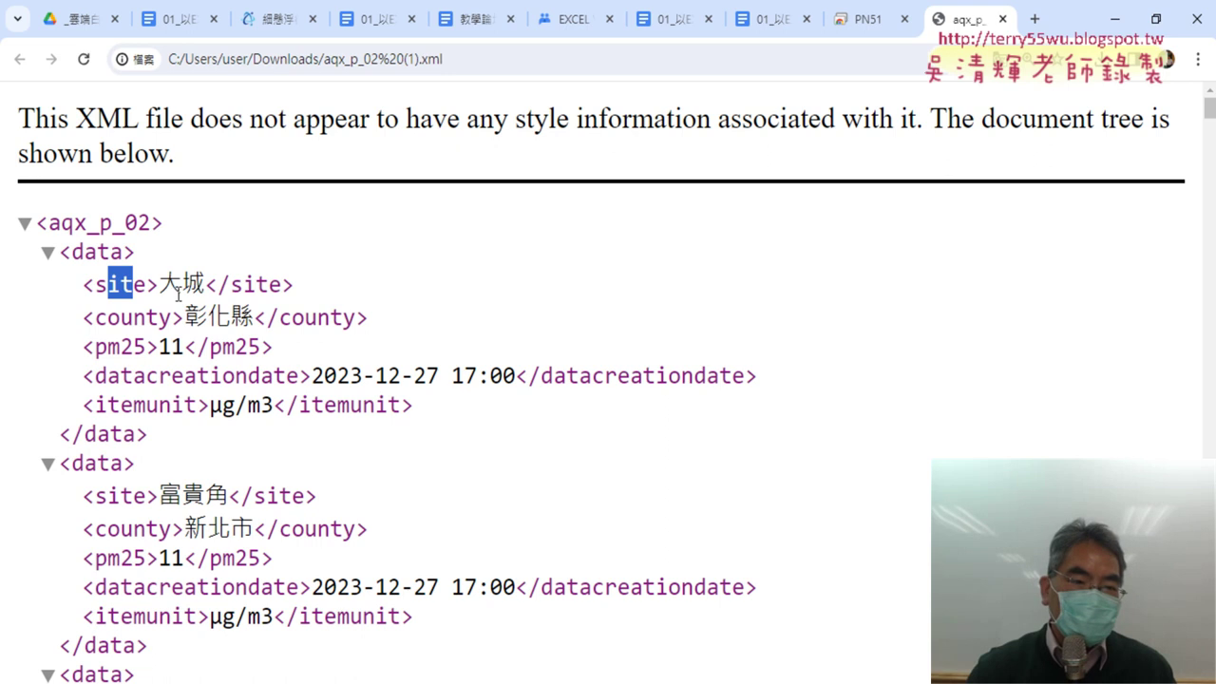
mouse_move(159, 283)
mouse_down()
mouse_move(204, 283)
mouse_move(255, 317)
mouse_up()
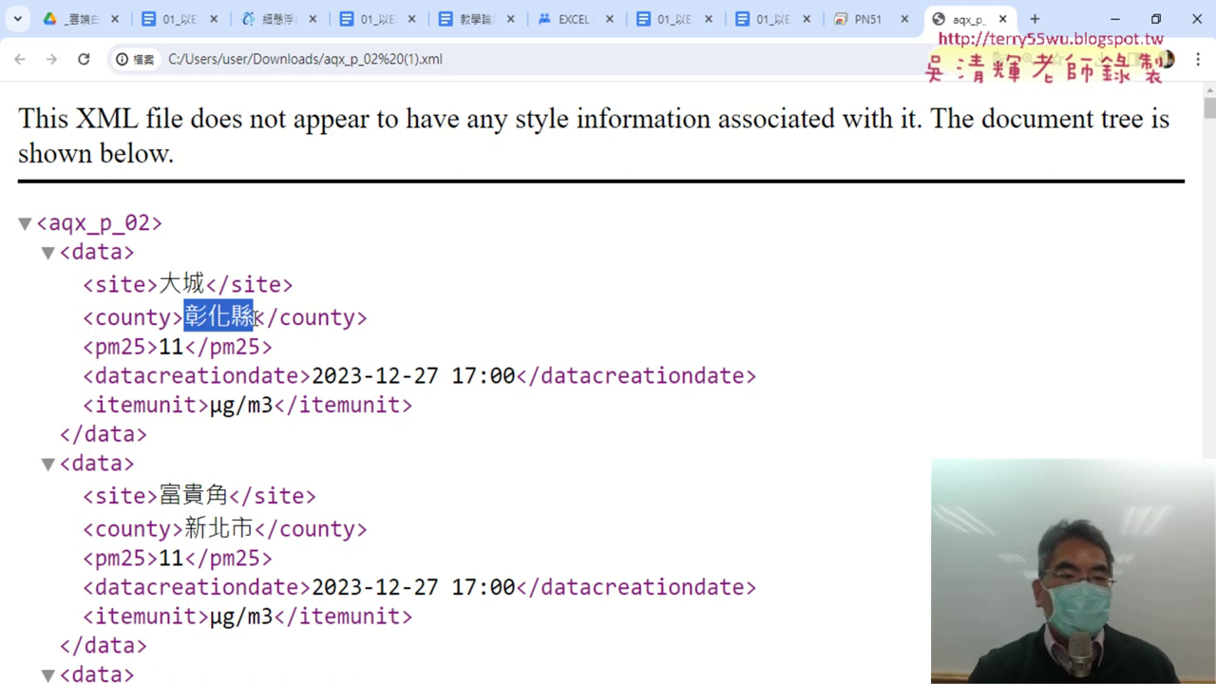
click(163, 464)
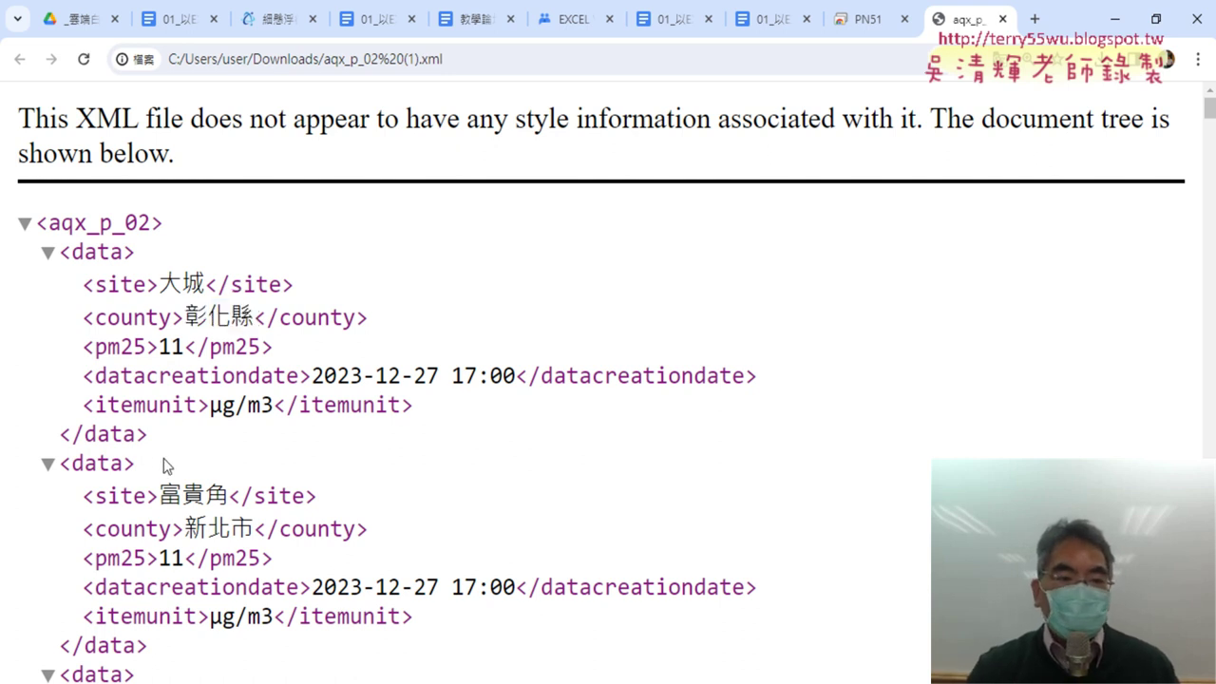
drag(150, 434, 44, 222)
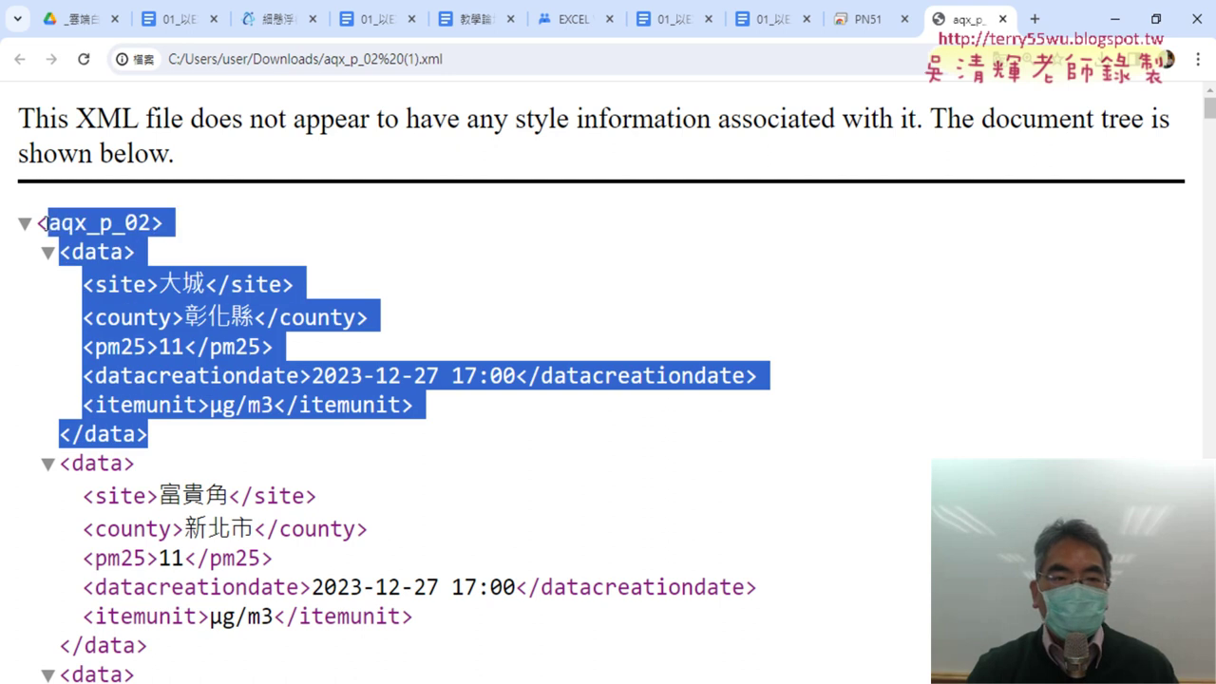
Step: Return to the XML tutorial Google Doc and scroll to its PM2.5 example table and online XML editor section
click(75, 21)
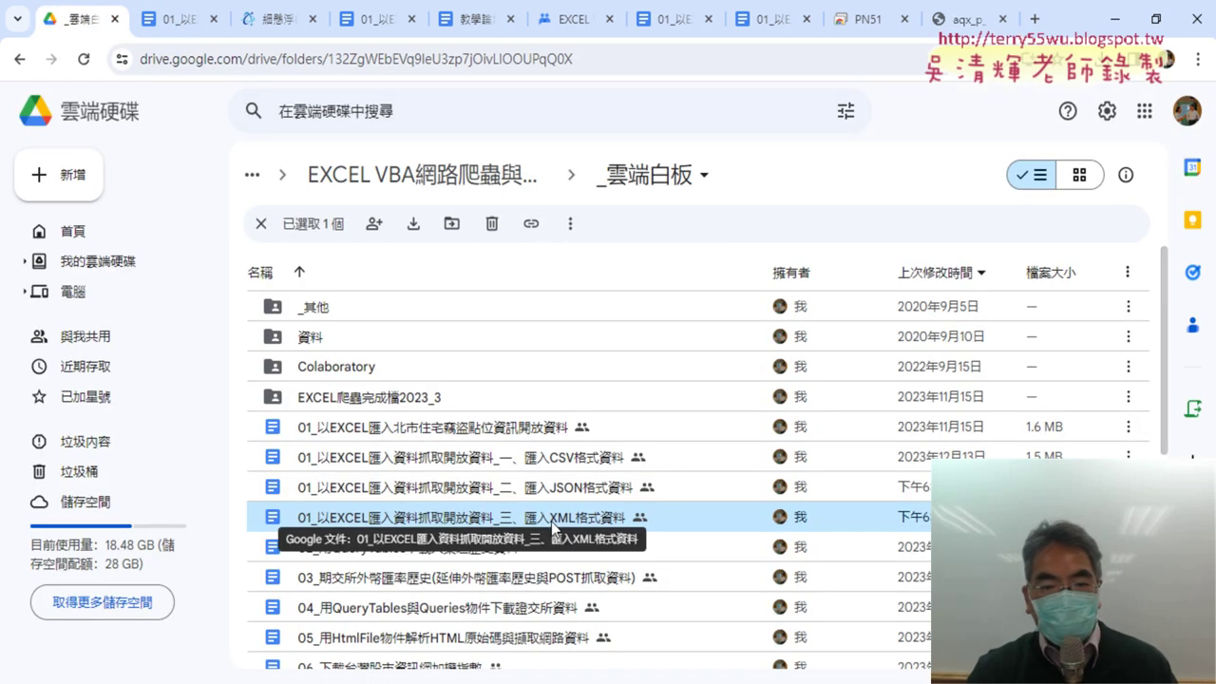
click(185, 19)
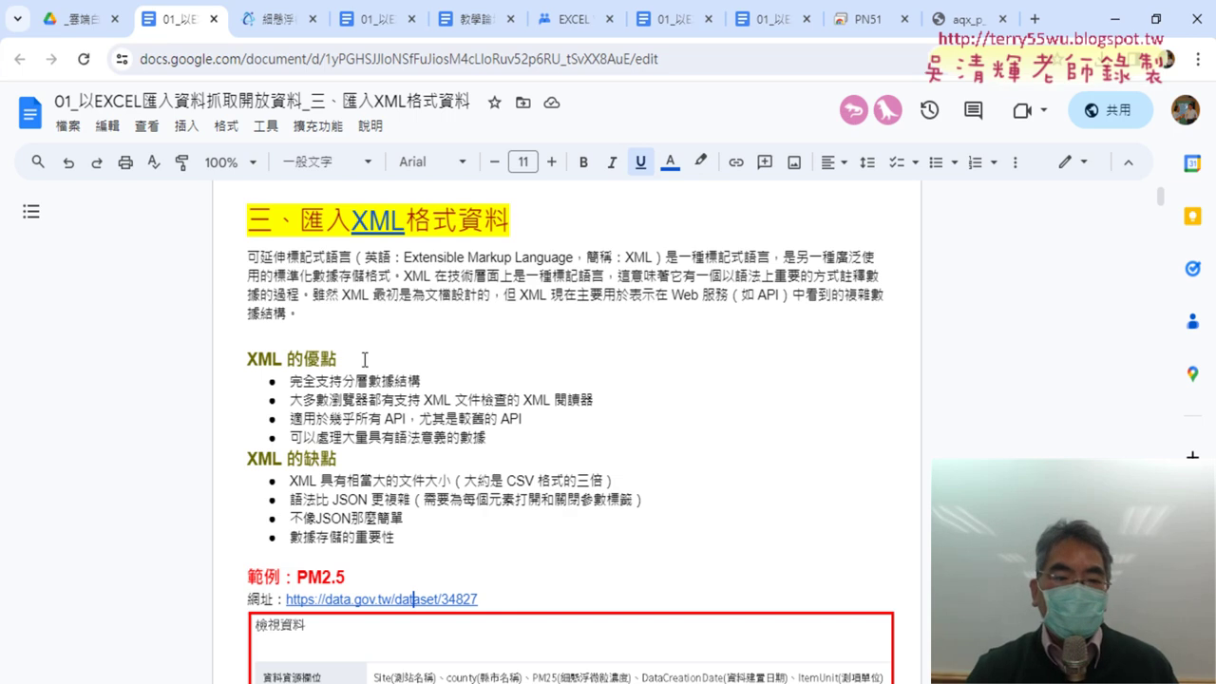
scroll(609, 446, down, 2)
scroll(609, 446, down, 3)
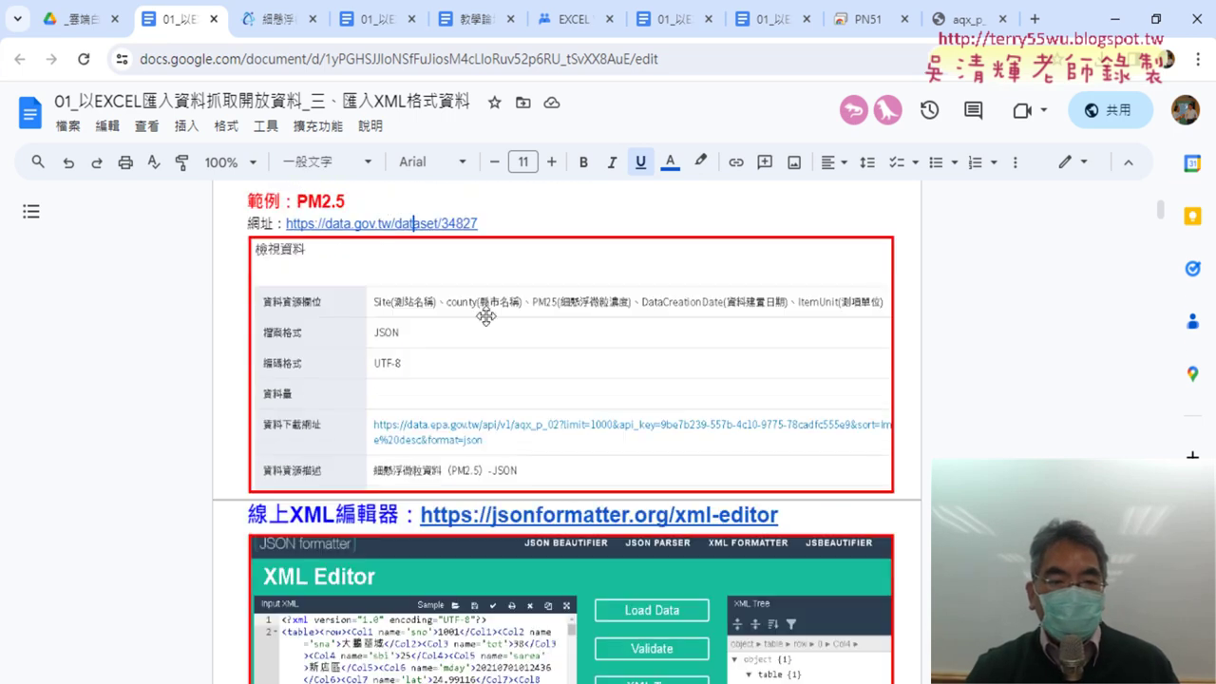